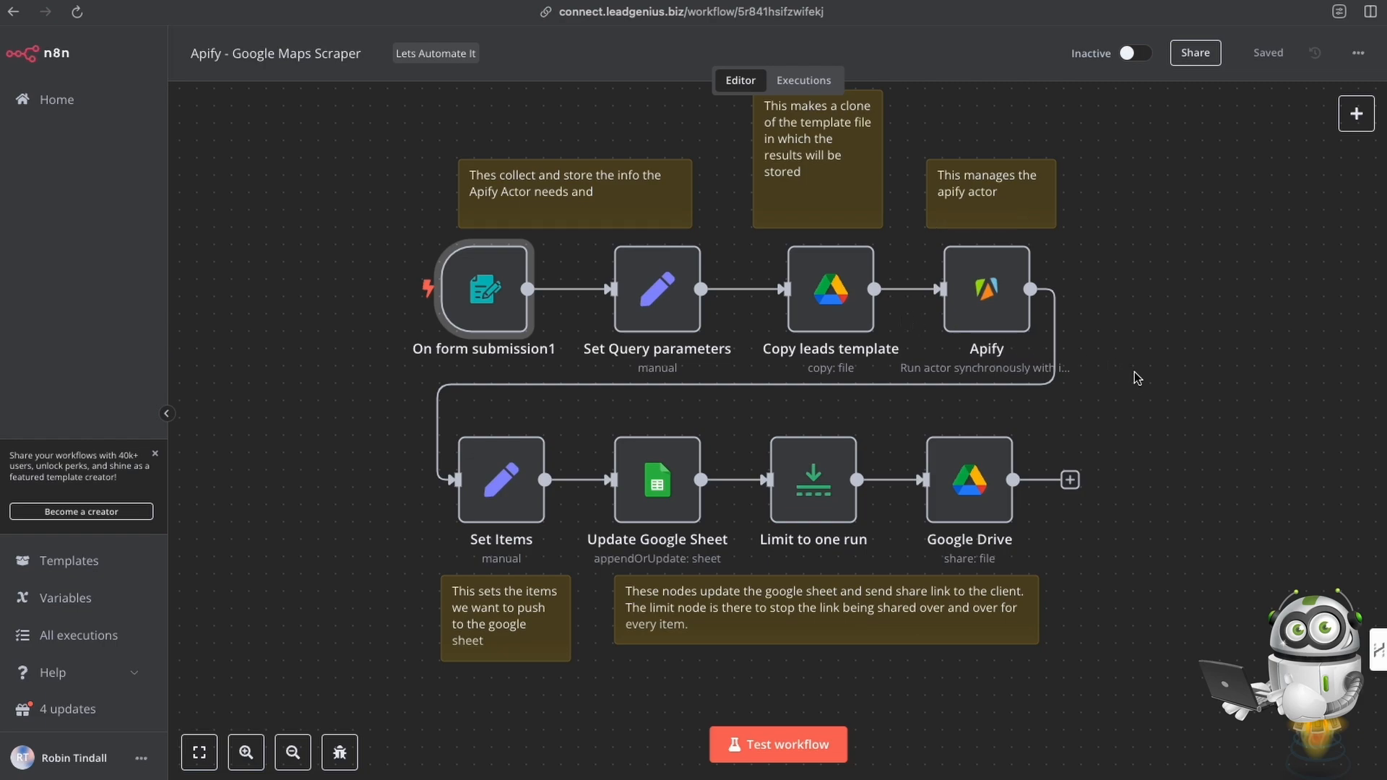
Try adding a Webhook trigger node to the Google Maps Scraper workflow
mouse_move(477, 272)
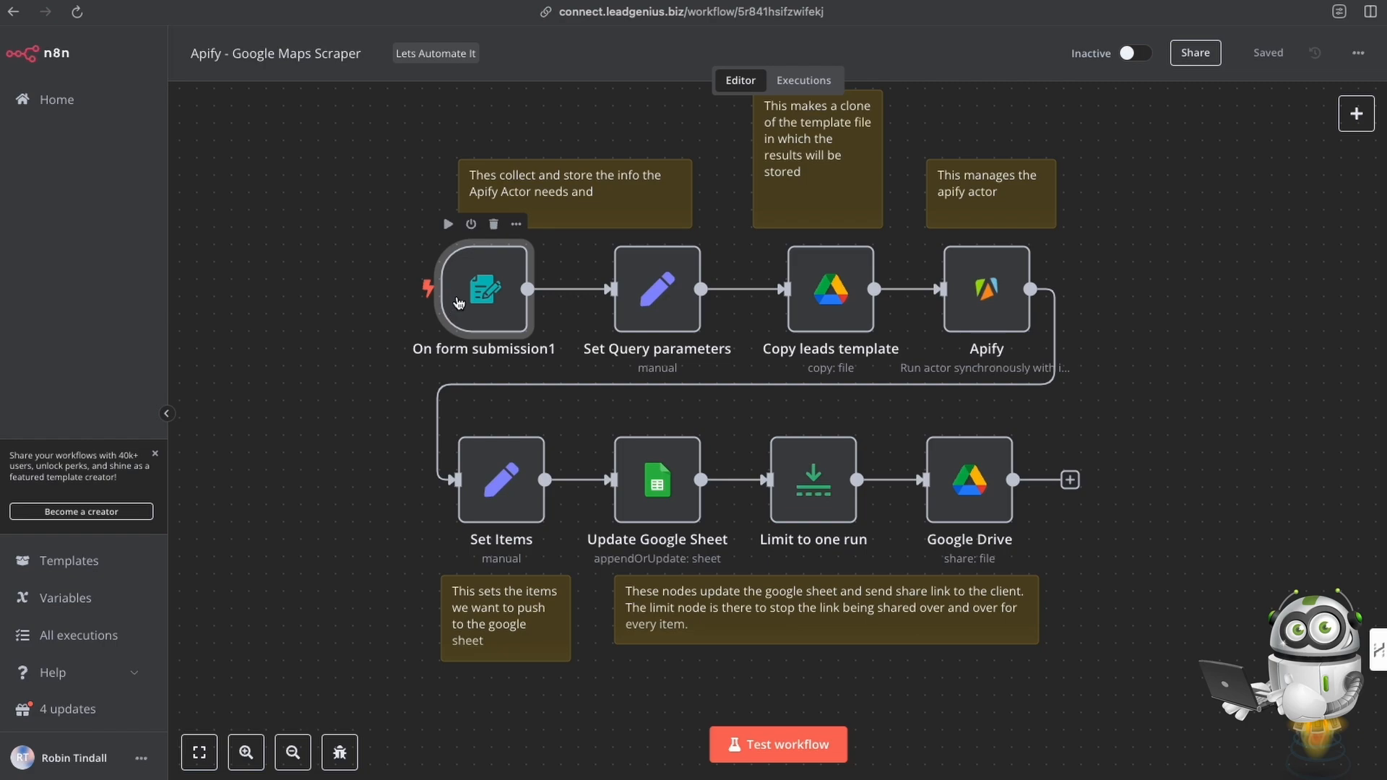
left_click(984, 284)
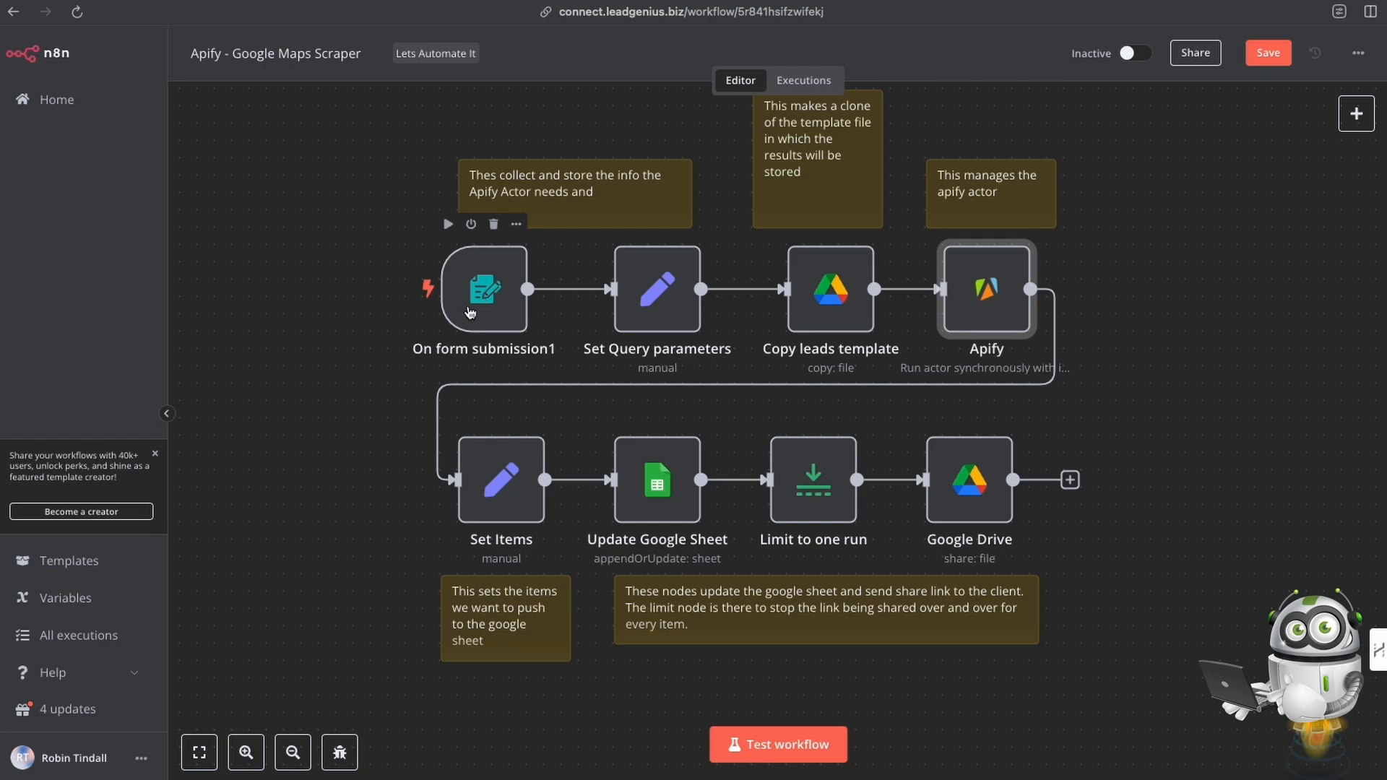
mouse_move(453, 323)
left_click(1356, 114)
type("web")
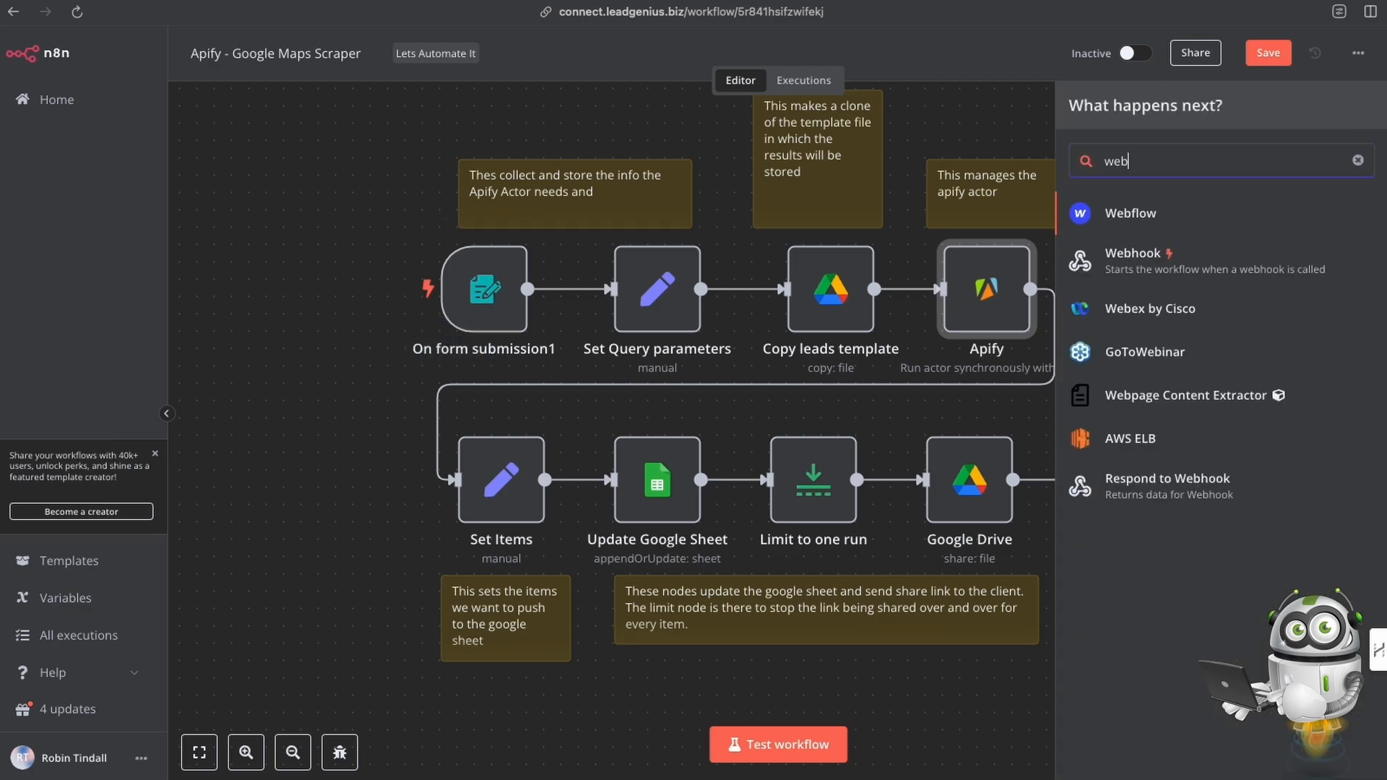
left_click(1193, 268)
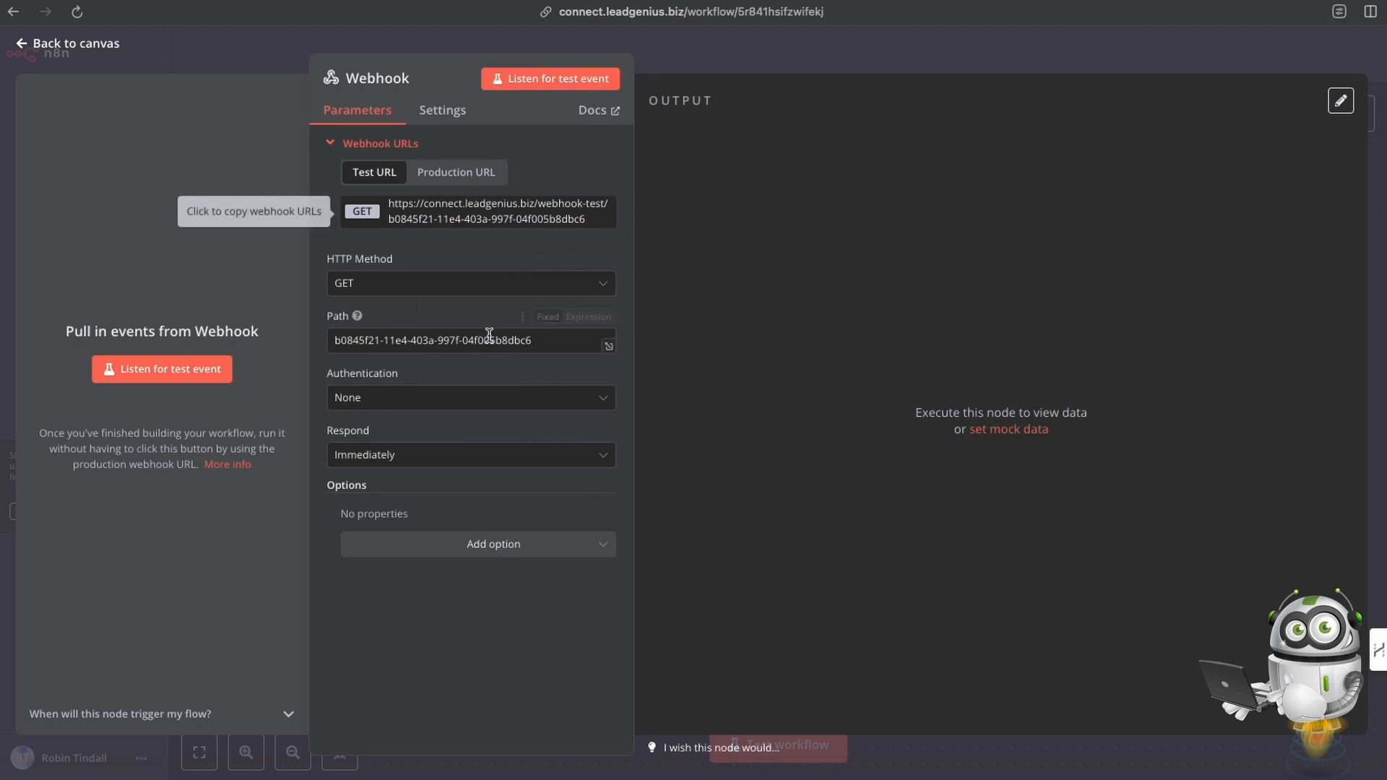
left_click(773, 50)
left_click(1186, 224)
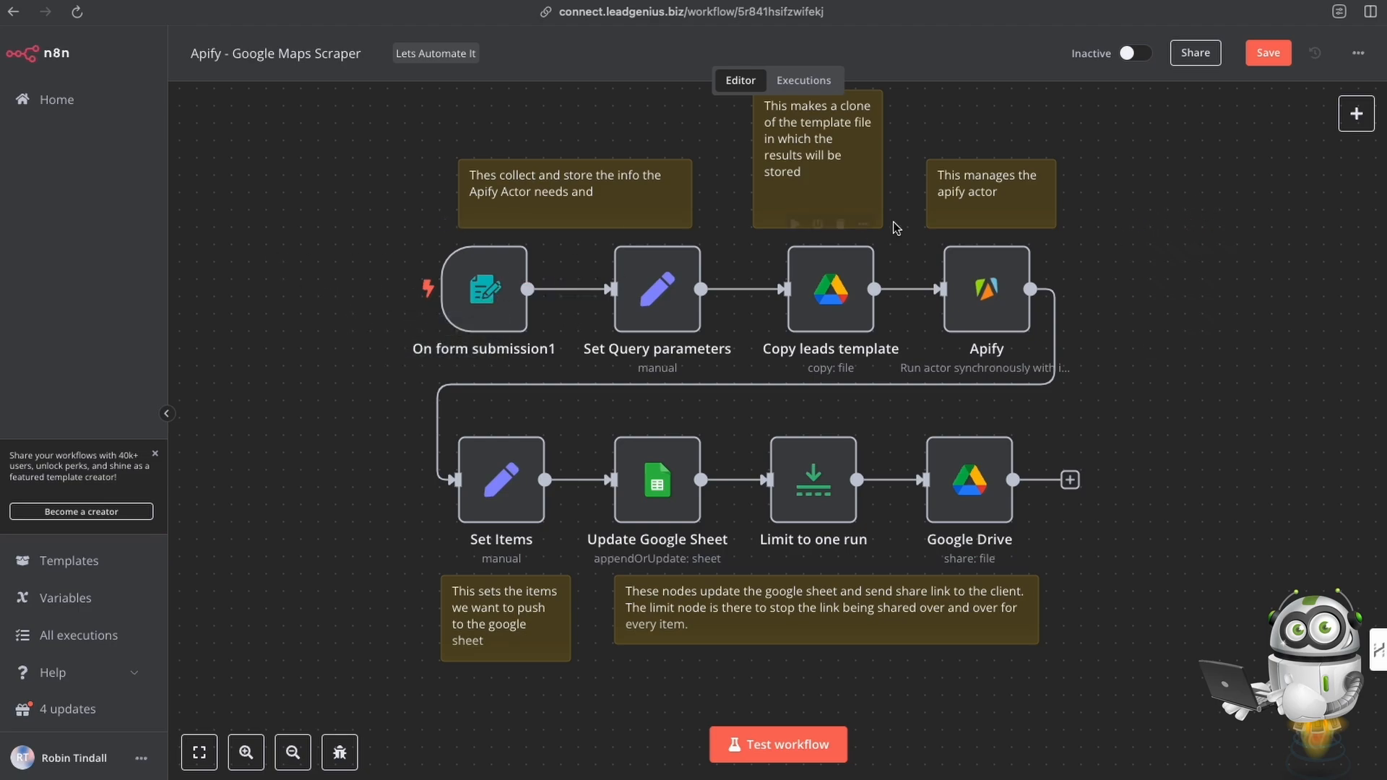
Search the available nodes for "form" and view the actions and triggers offered by n8n Form
left_click(1356, 115)
type("form")
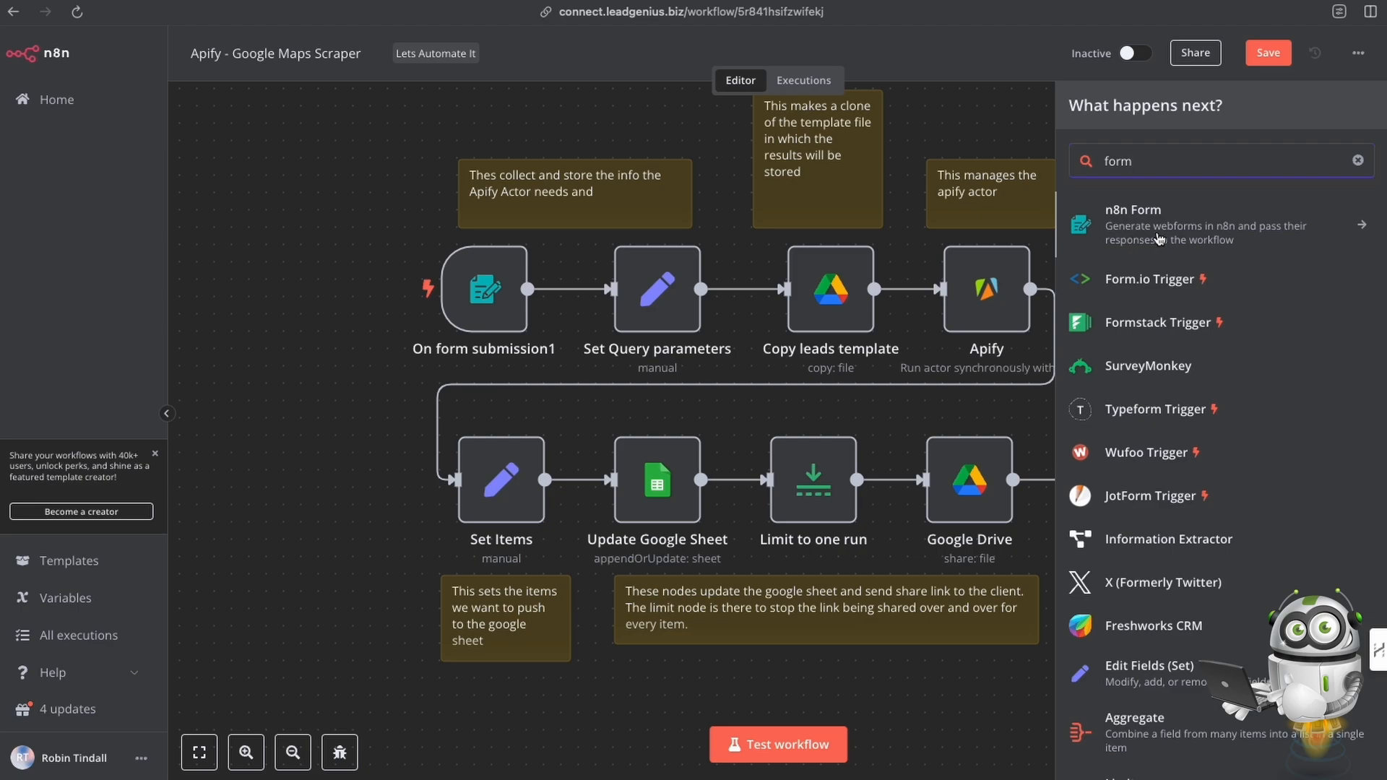
left_click(1136, 242)
left_click(1128, 348)
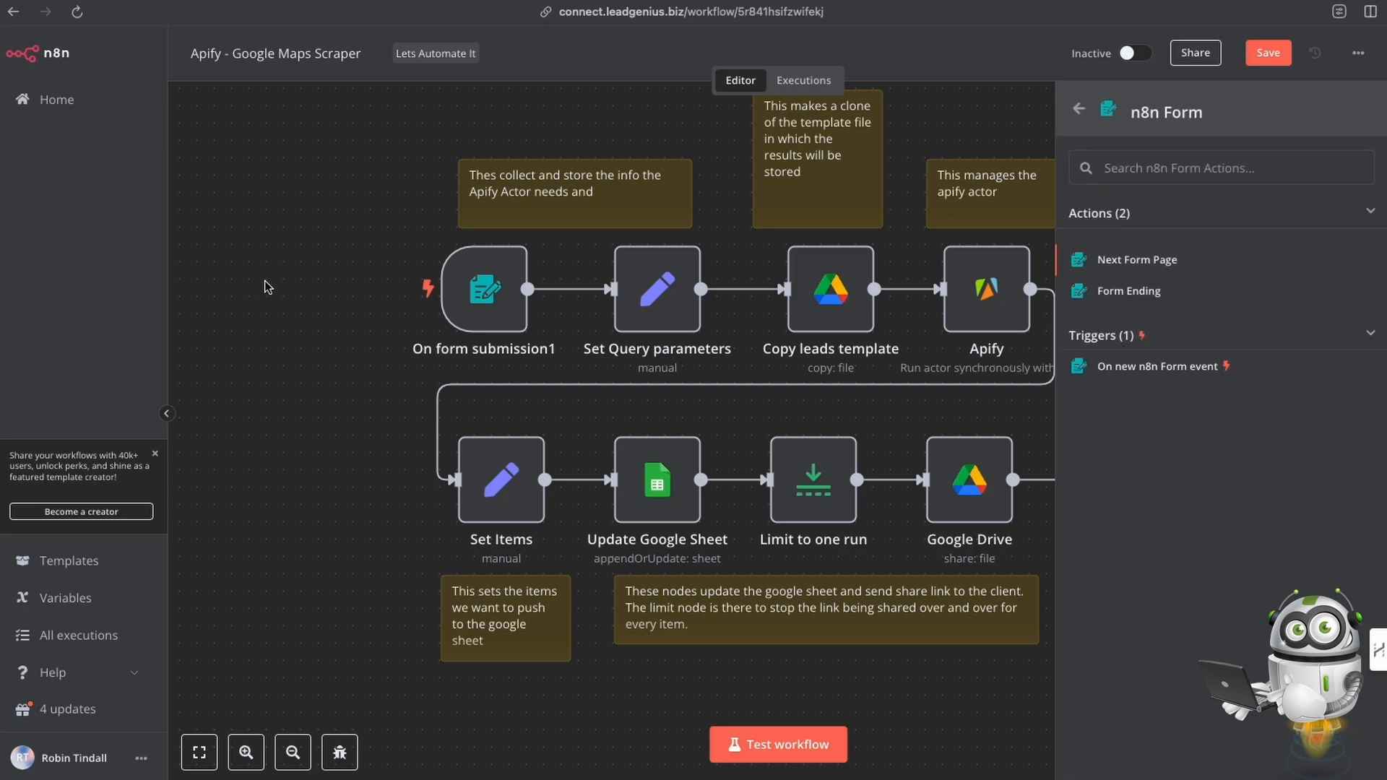
left_click(1026, 106)
Examine the On form submission1 trigger's form title, description and form field definitions
double_click(479, 296)
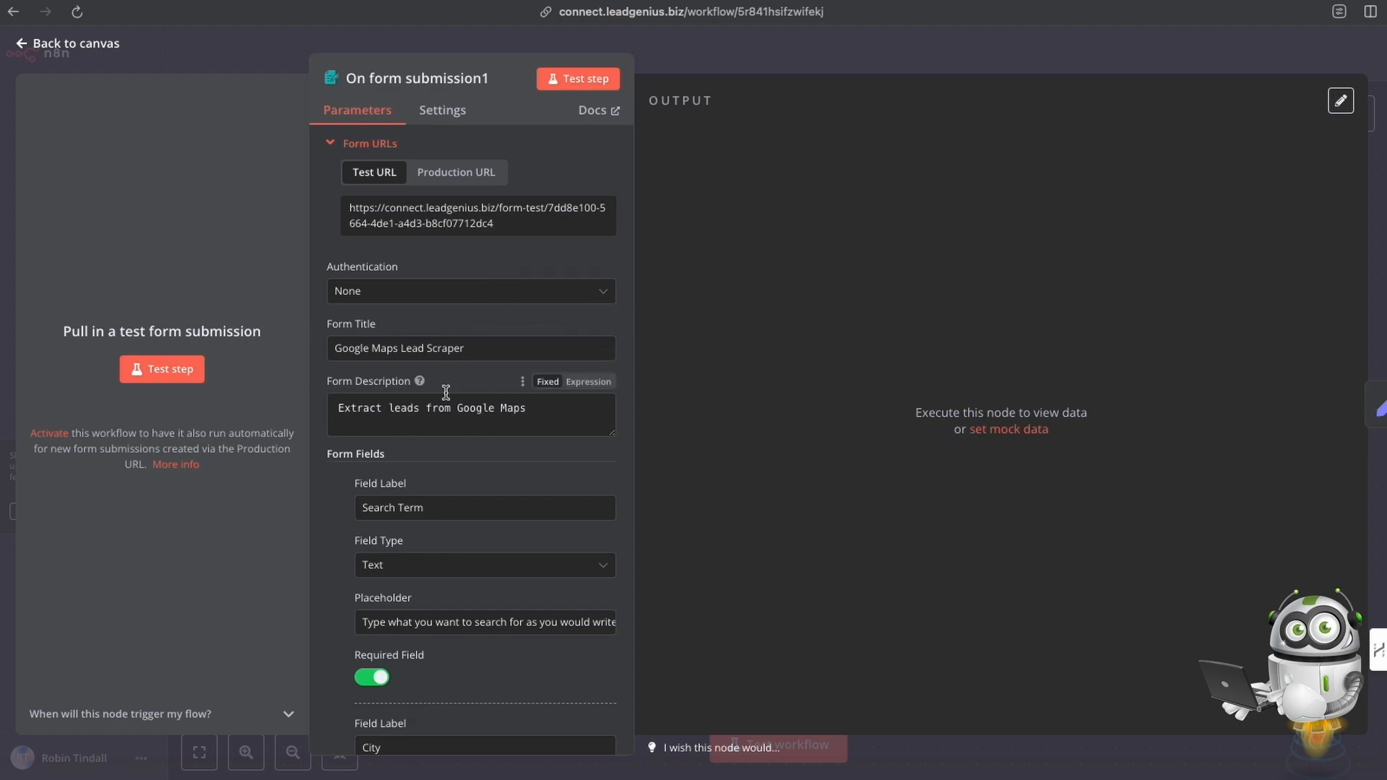
scroll(445, 393, "down", 1)
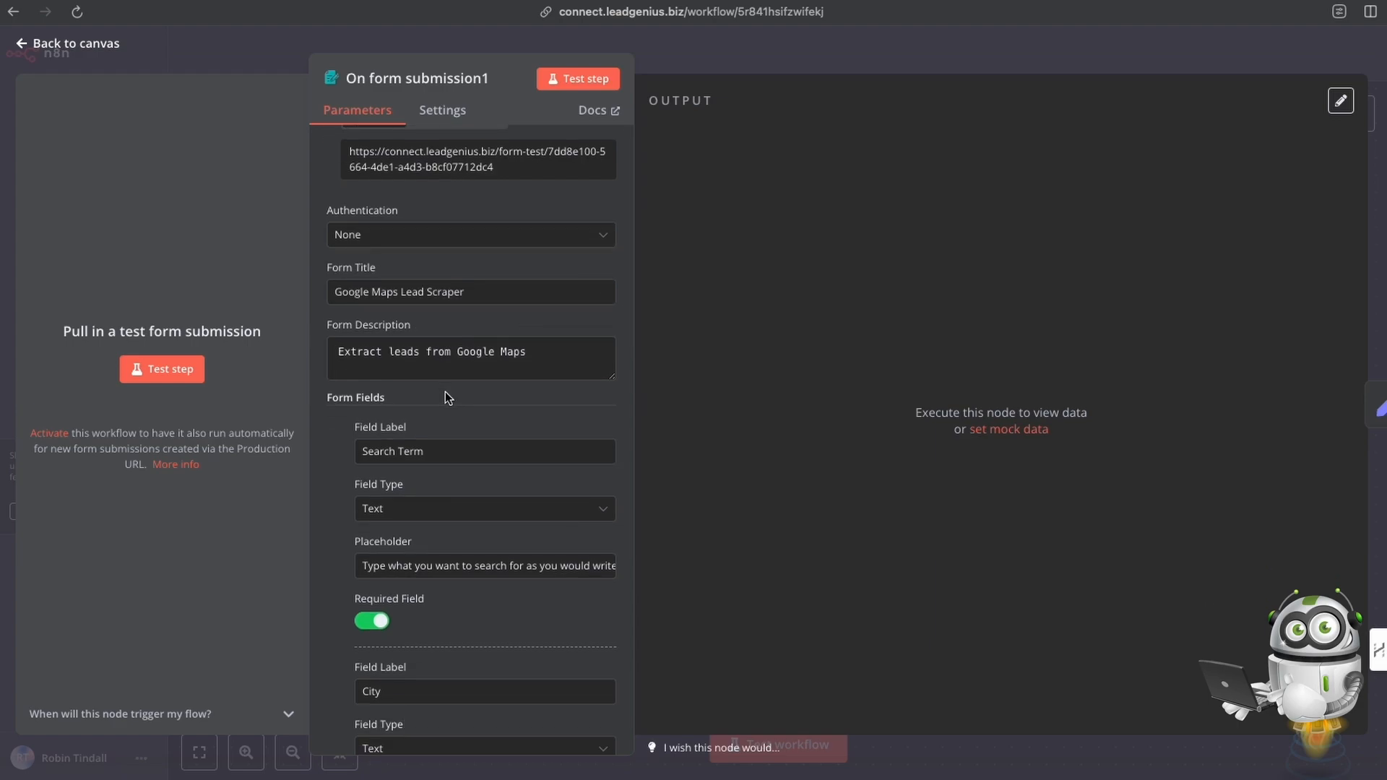
scroll(445, 393, "down", 3)
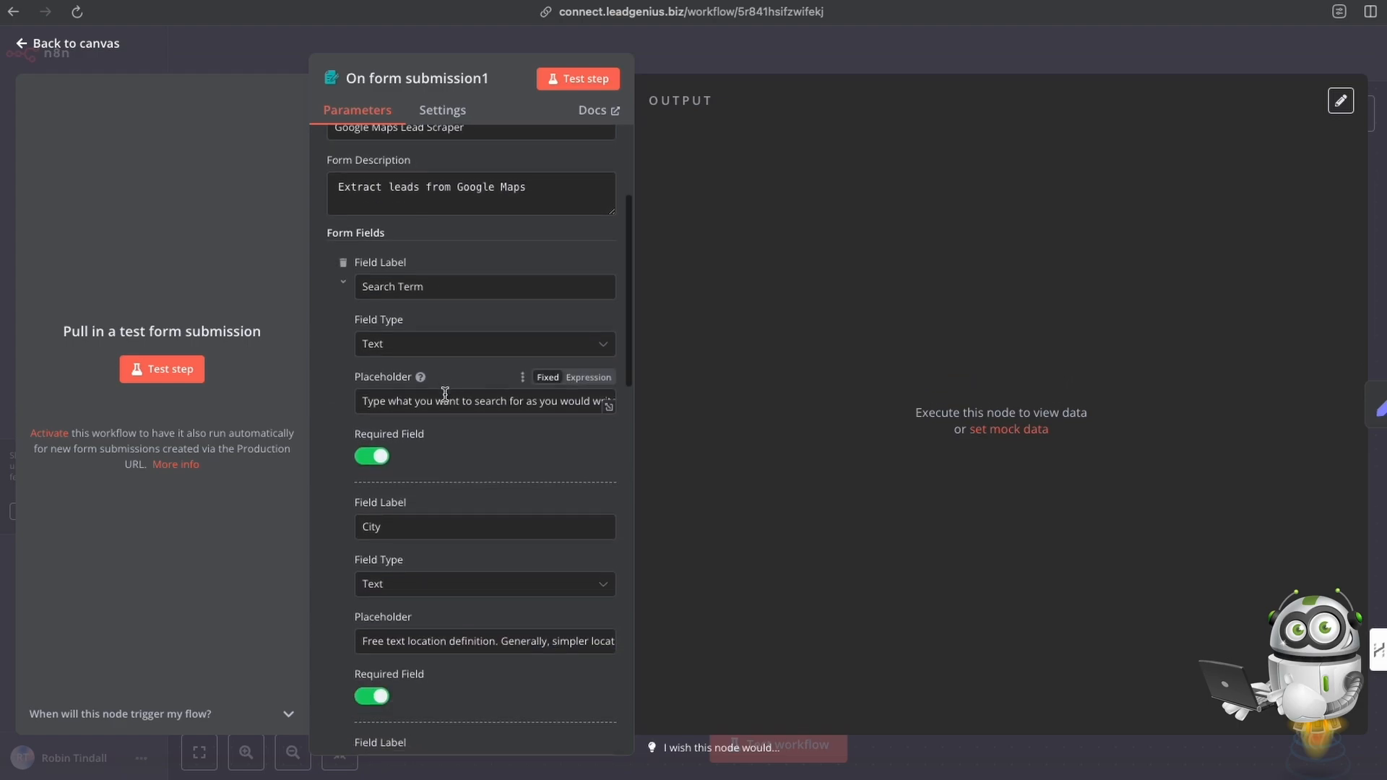
scroll(445, 393, "up", 4)
left_click(710, 68)
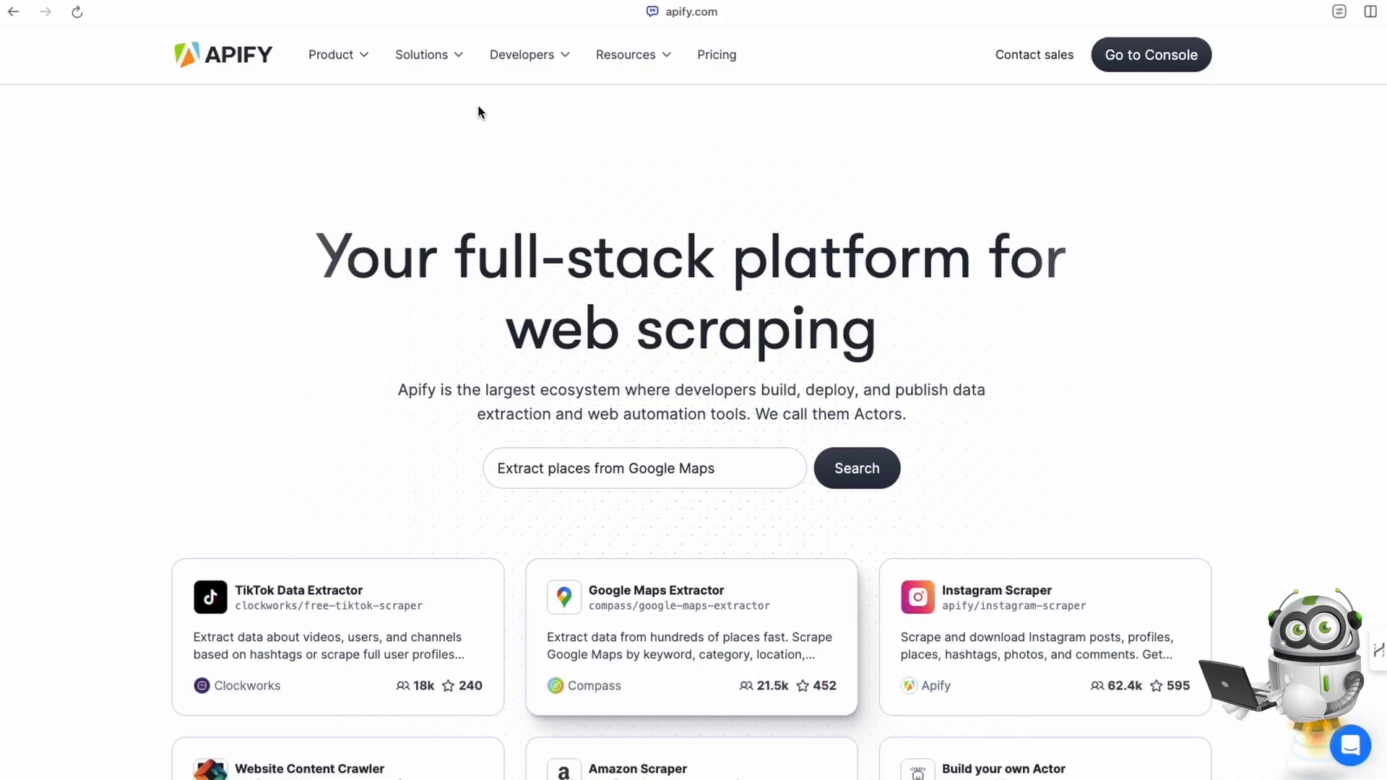
Switch to the Apify website and examine its homepage, including the site resources and the featured scraper Actors
mouse_move(659, 59)
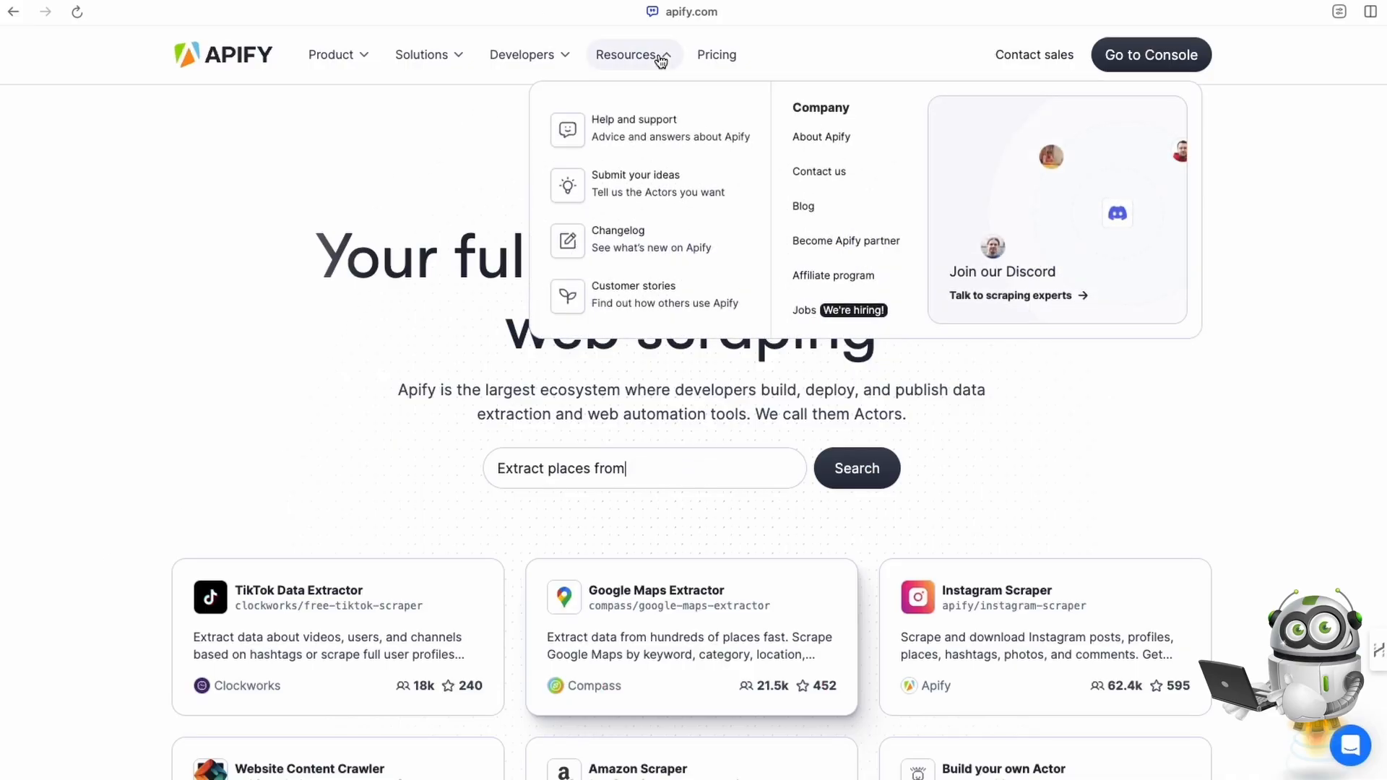
mouse_move(571, 56)
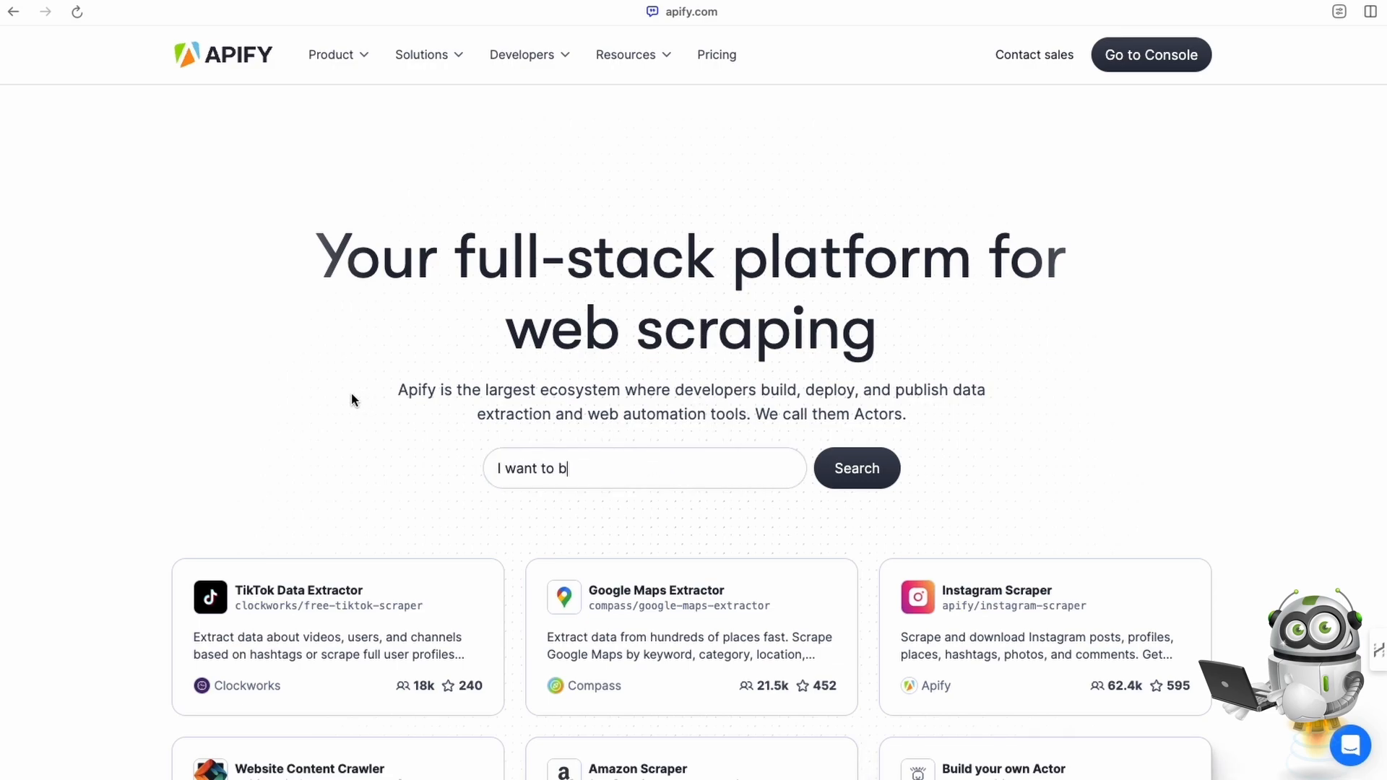
scroll(352, 399, "down", 2)
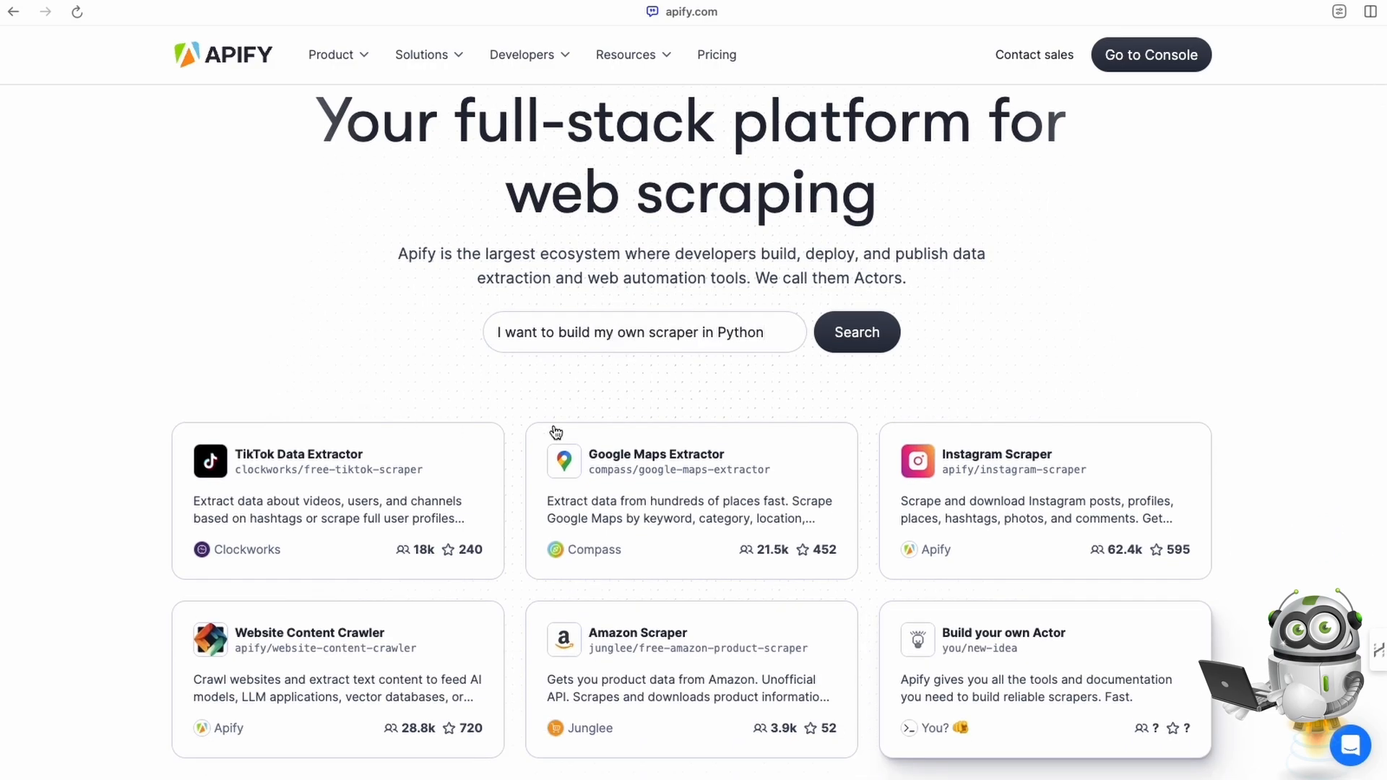
scroll(713, 485, "down", 2)
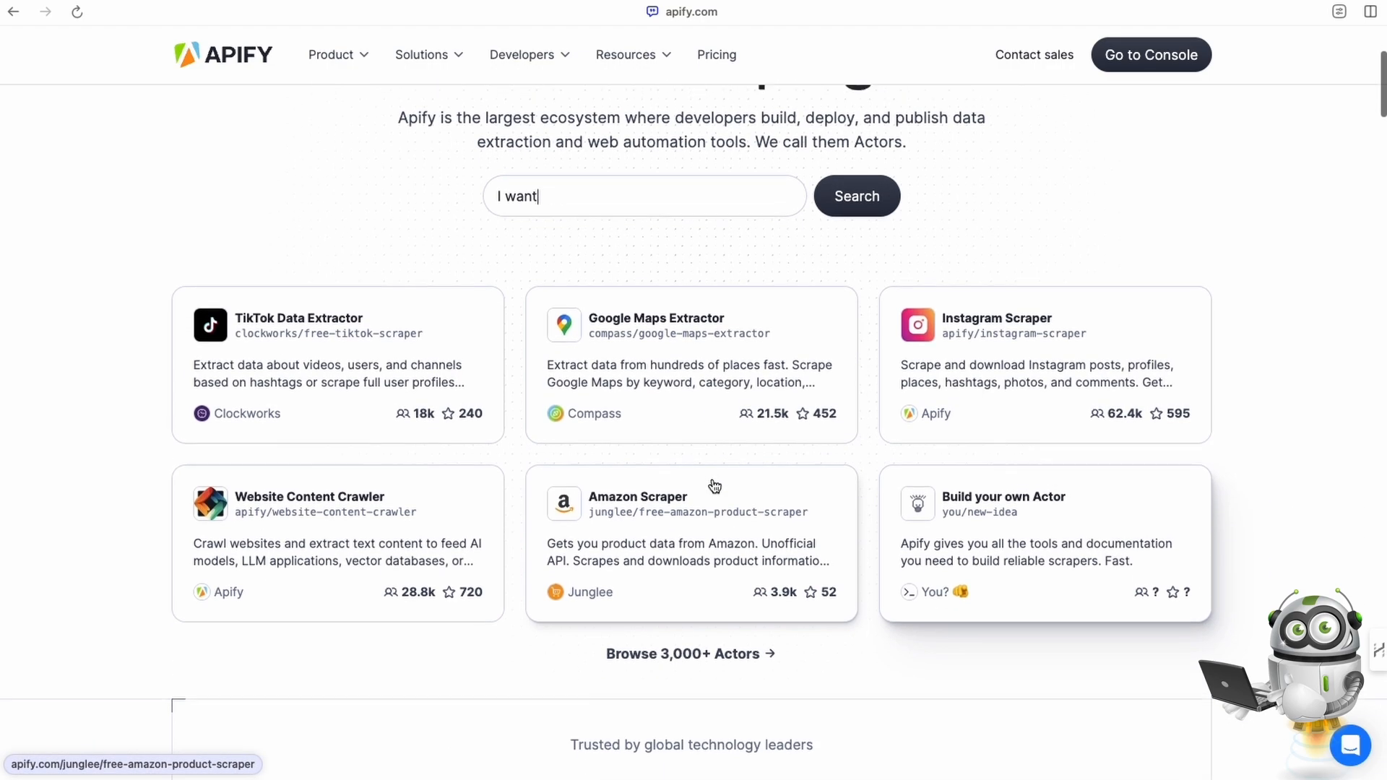
scroll(714, 486, "up", 4)
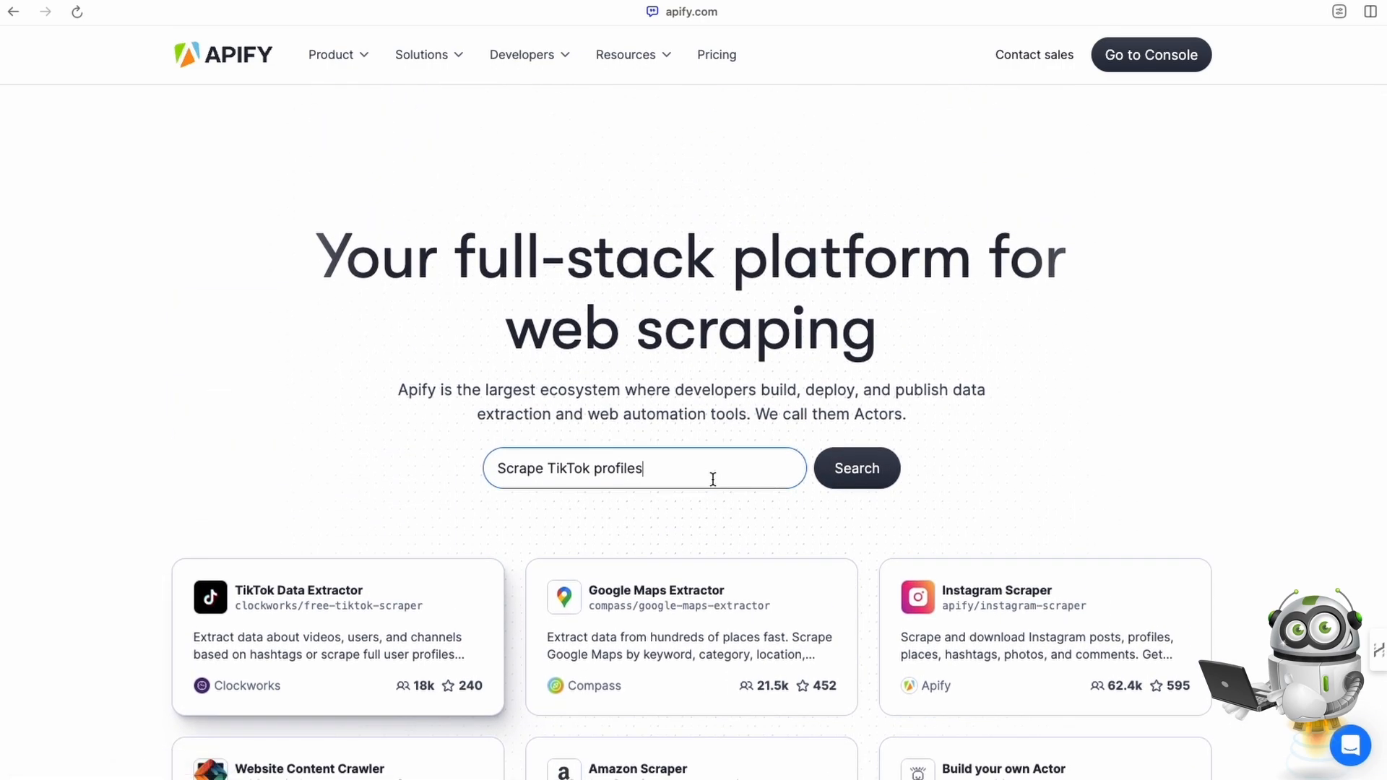
scroll(713, 479, "down", 1)
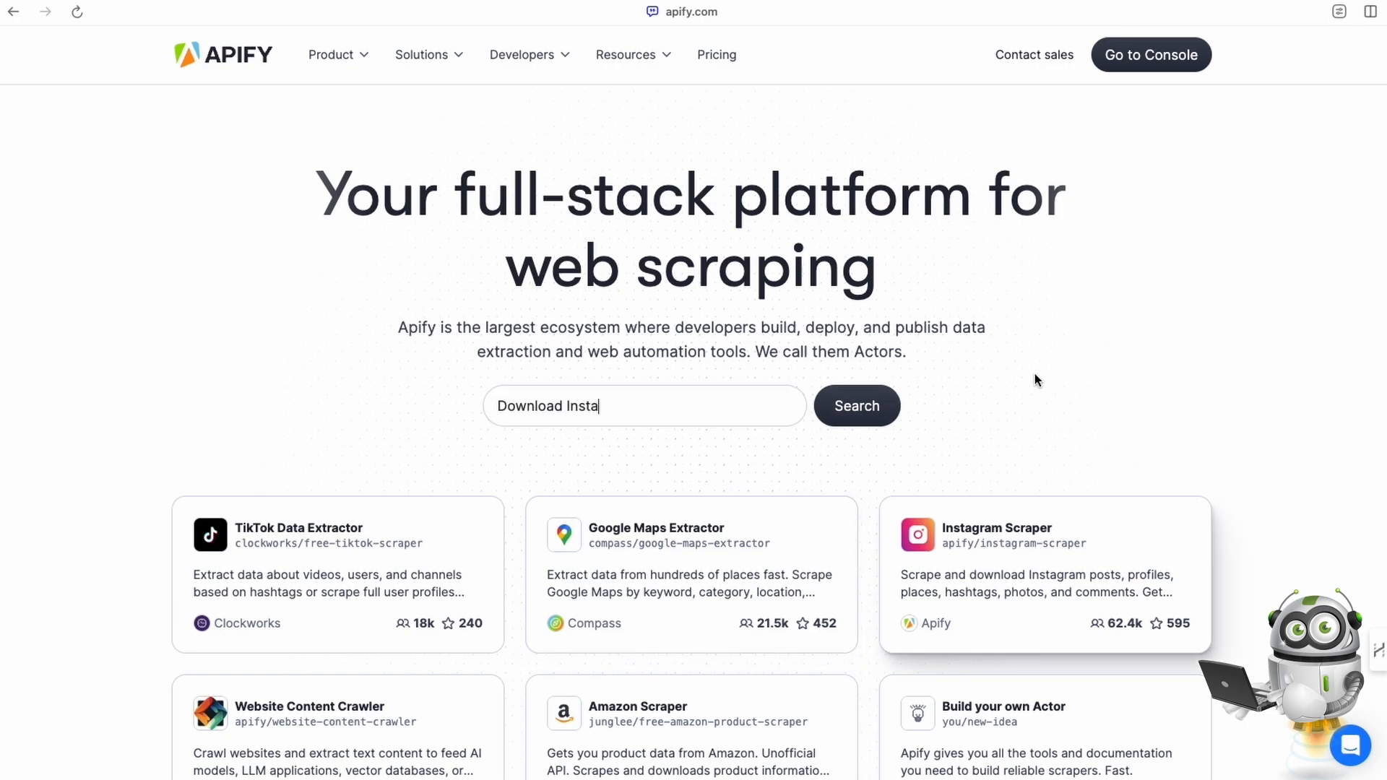
scroll(1037, 381, "down", 1)
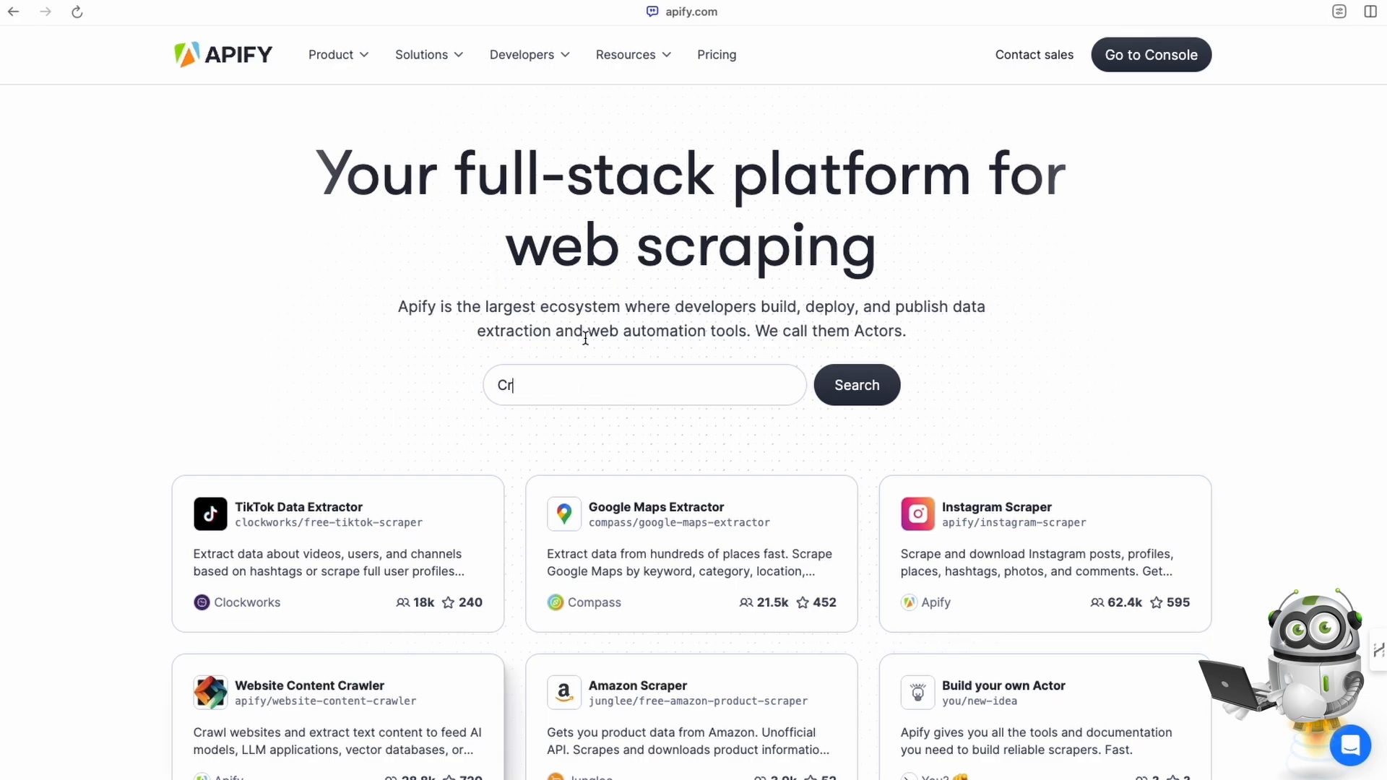
scroll(585, 336, "down", 2)
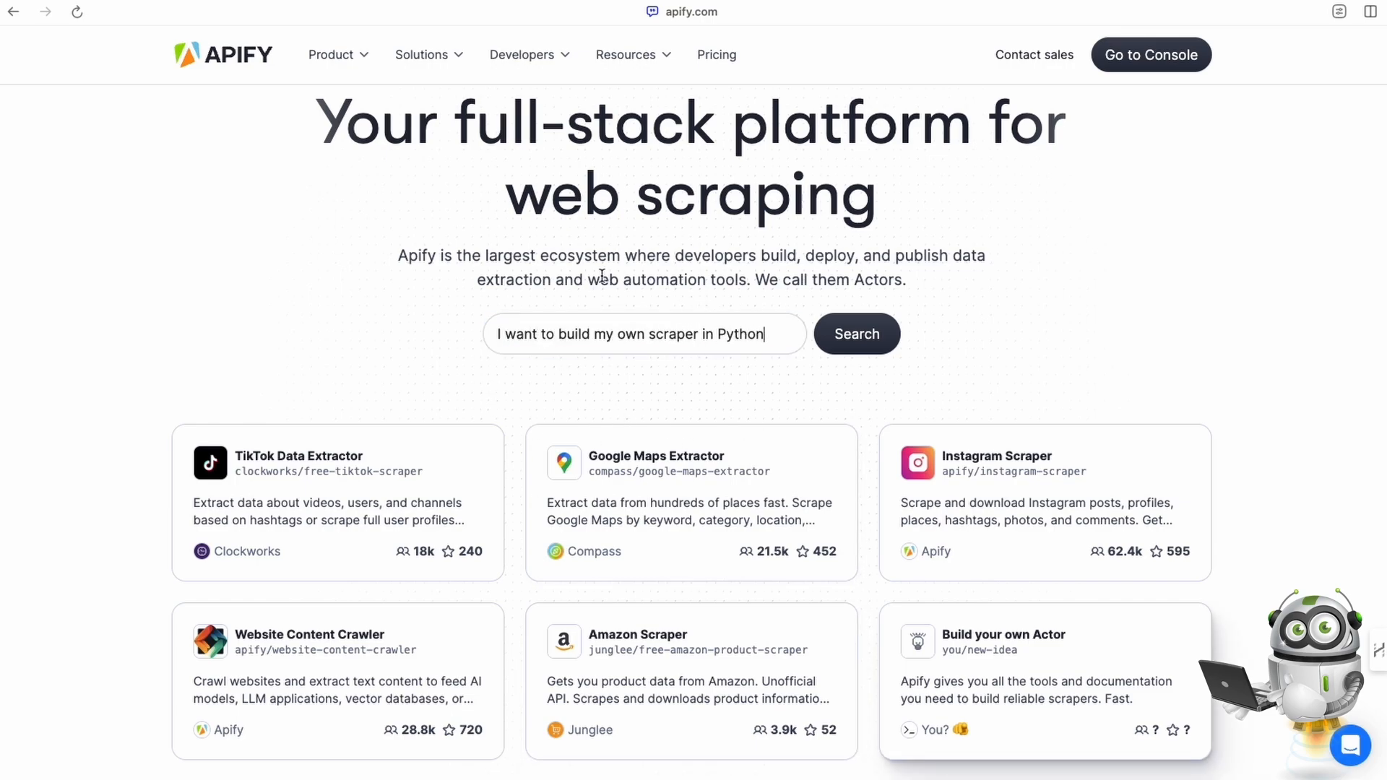
scroll(635, 401, "up", 2)
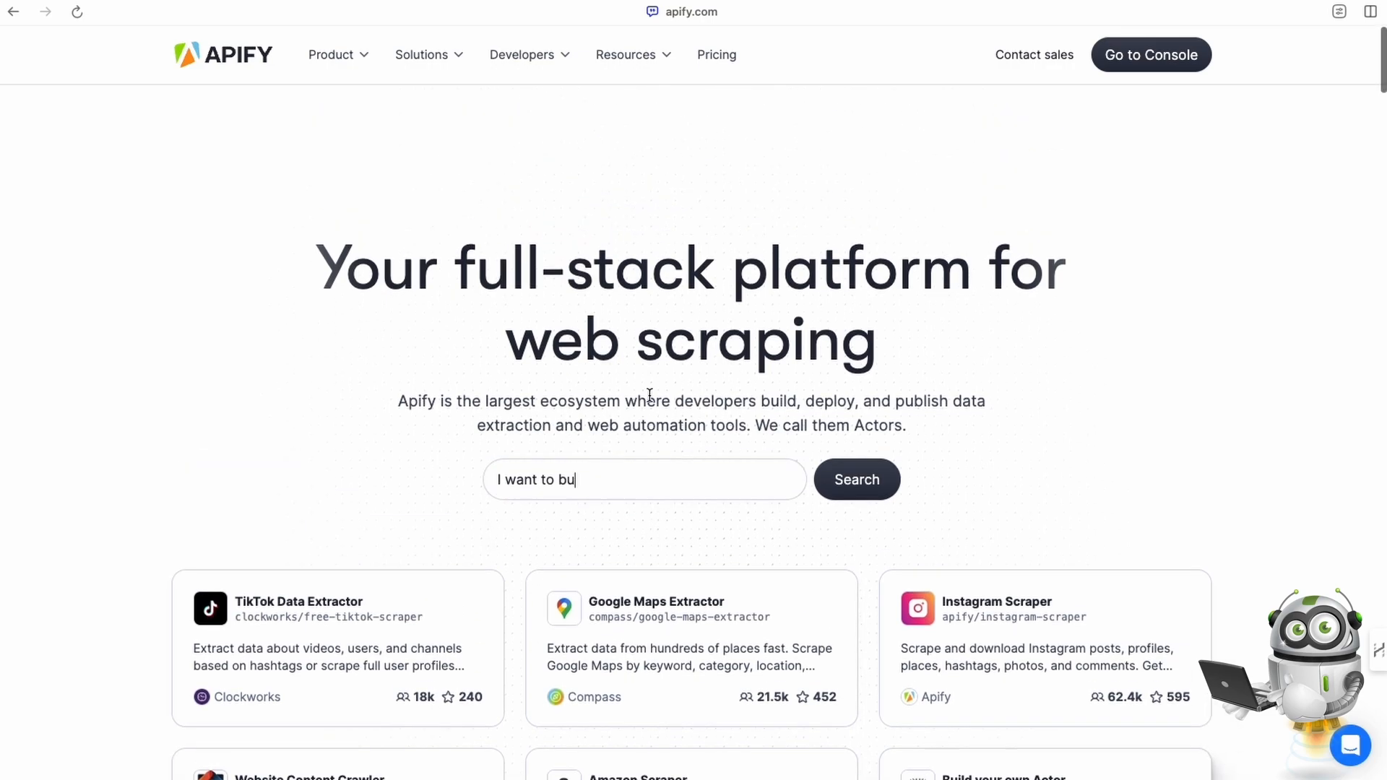
scroll(649, 395, "down", 1)
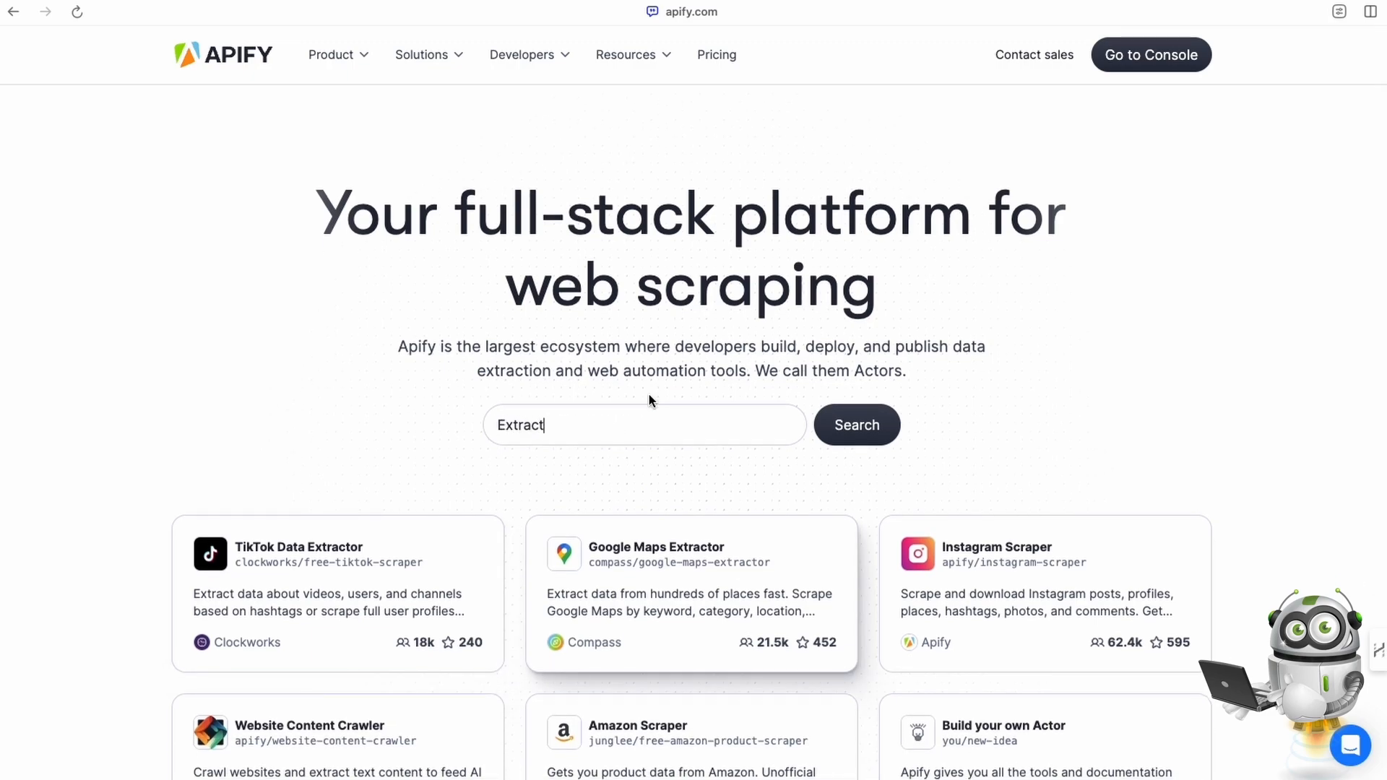
scroll(649, 400, "down", 1)
scroll(652, 399, "down", 2)
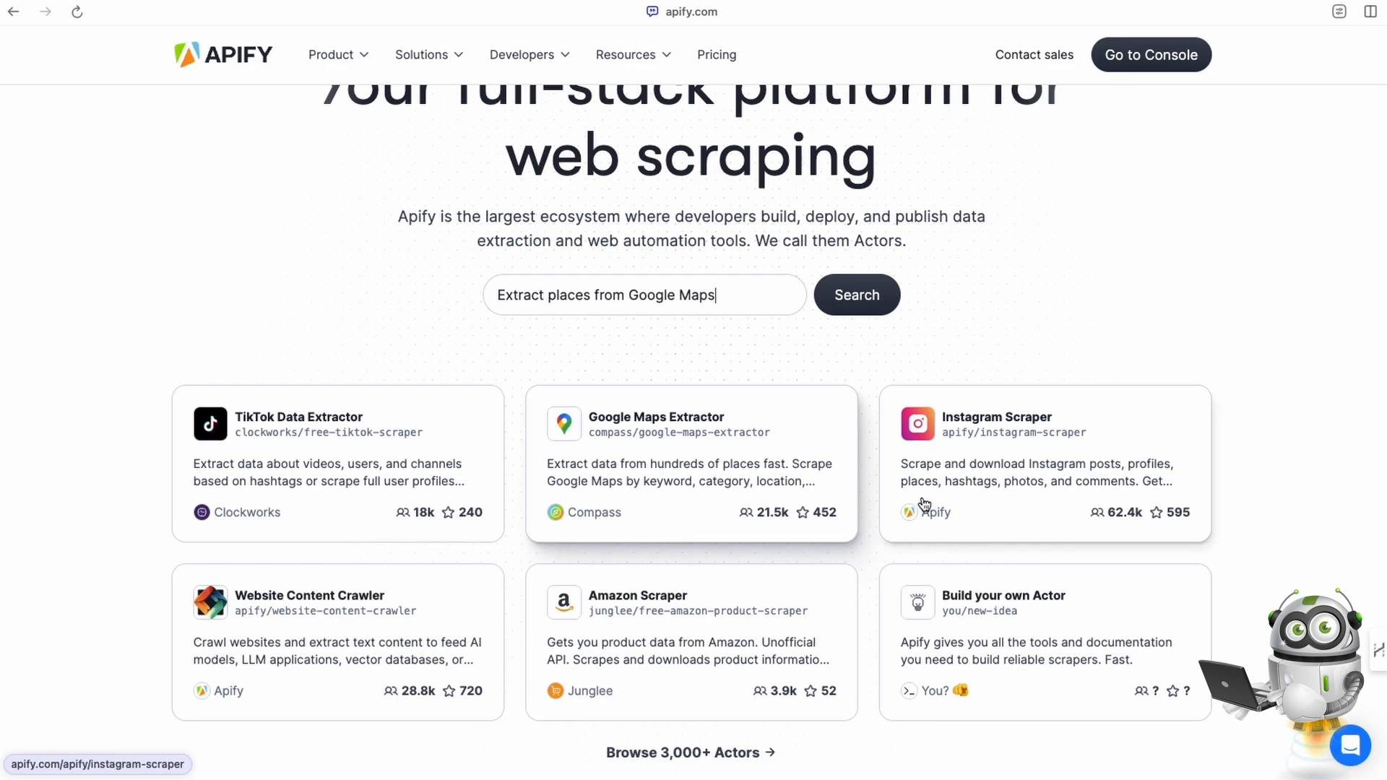
scroll(688, 397, "up", 3)
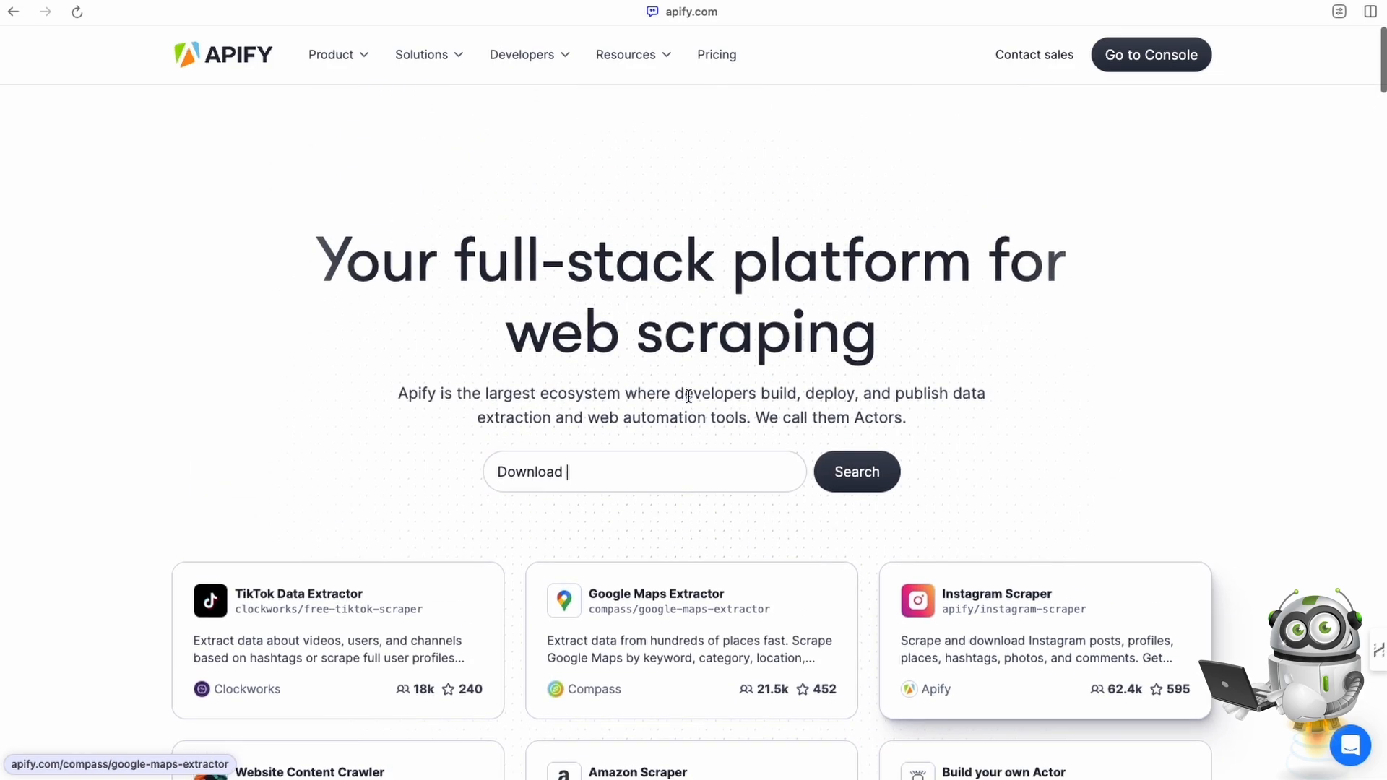
scroll(689, 396, "down", 1)
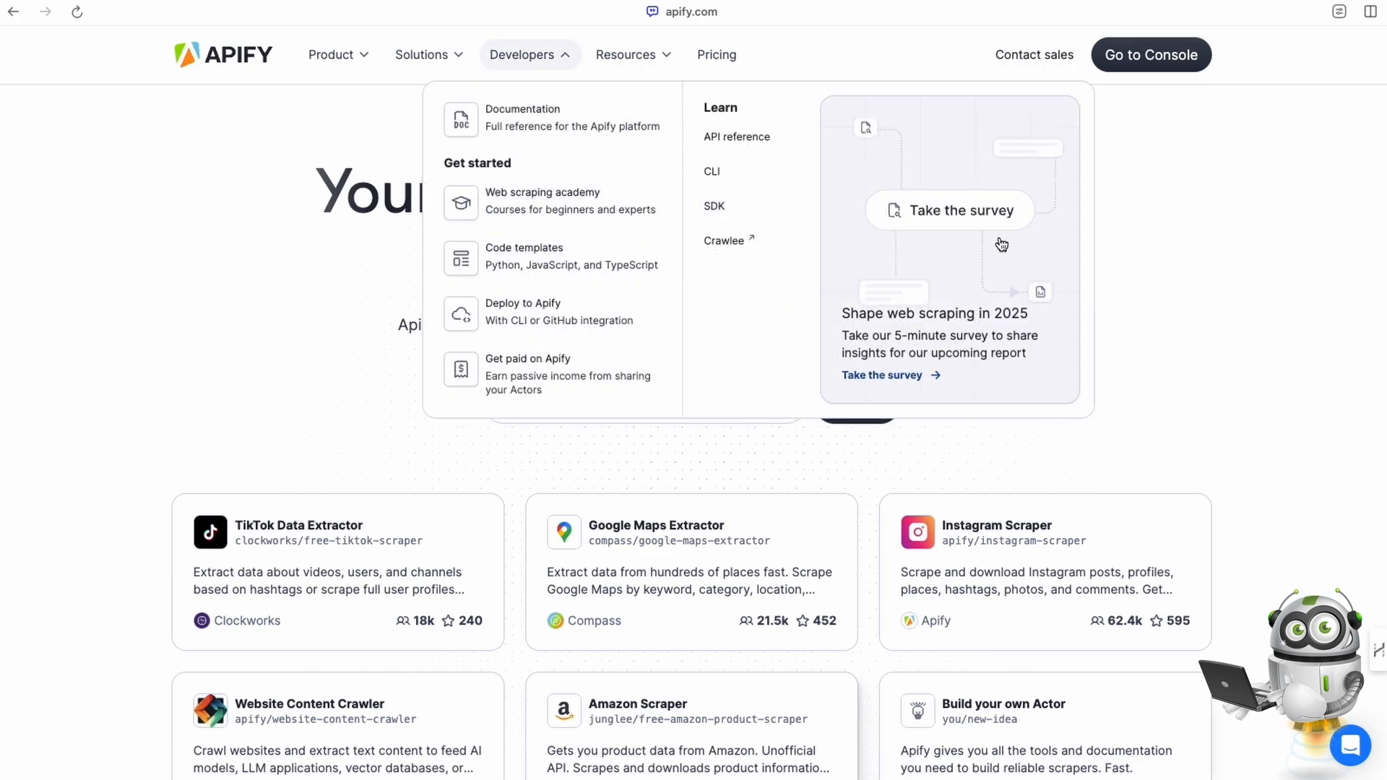
Go to the Apify Console and open the Store of pre-built Actors
left_click(1151, 61)
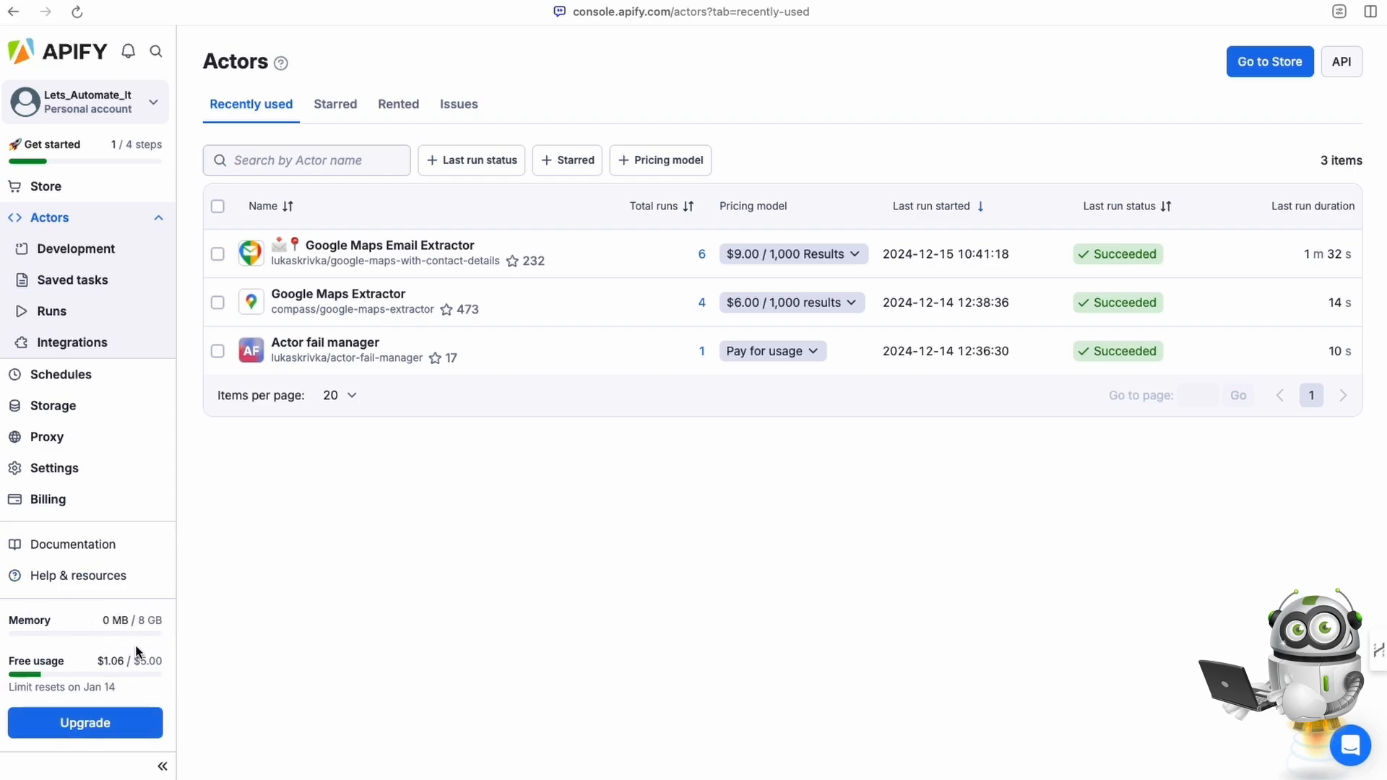
left_click(45, 190)
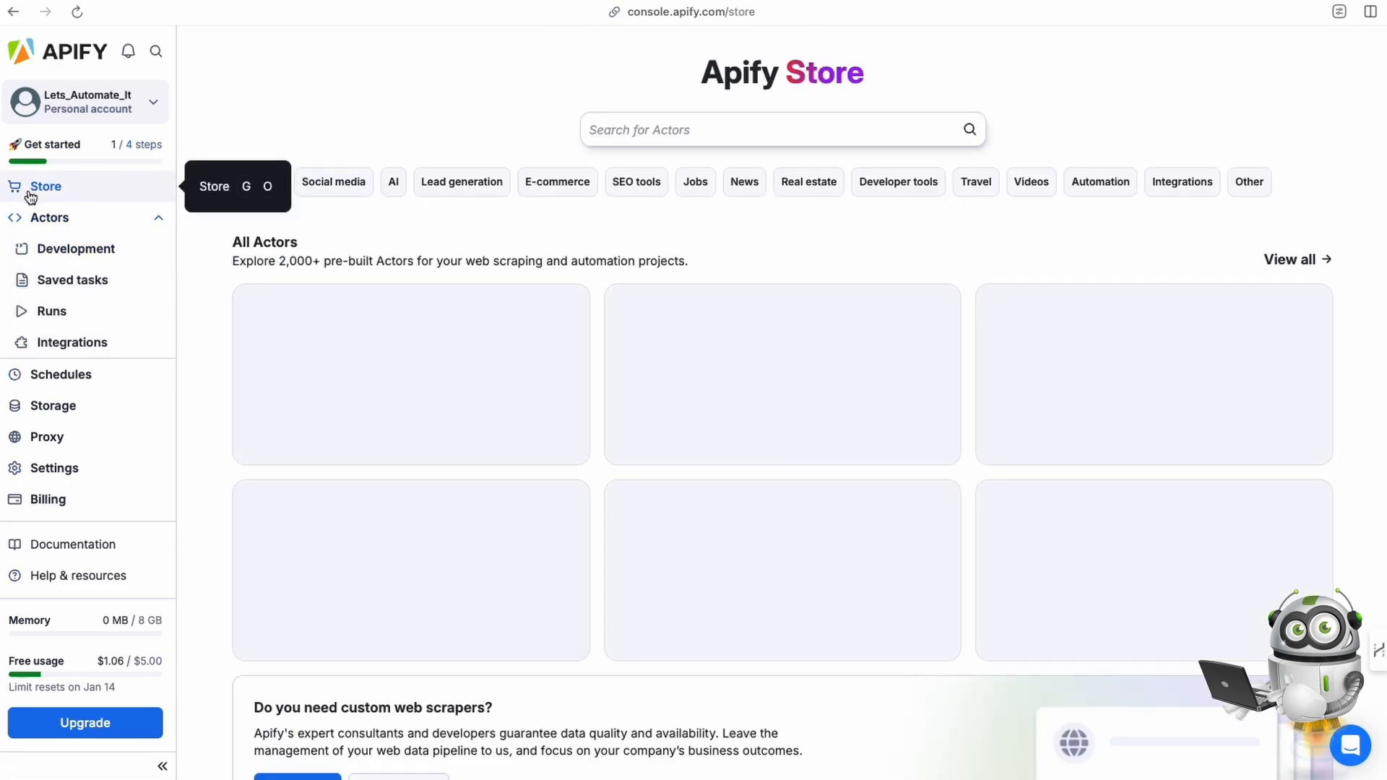
Browse the Store's Actor sections, including all Actors, developer tools, collections and popular community Actors
scroll(811, 421, "down", 5)
scroll(813, 422, "down", 10)
scroll(814, 431, "up", 15)
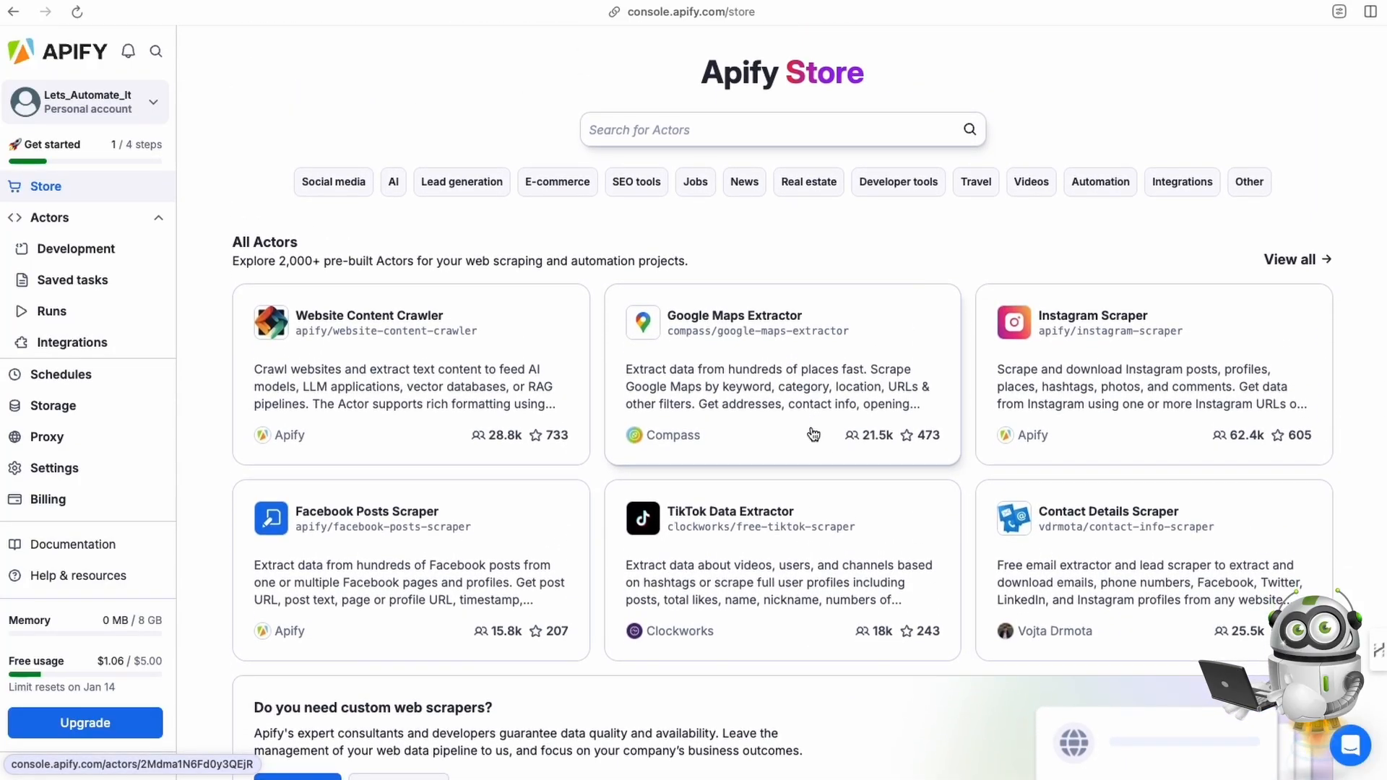
scroll(809, 427, "down", 5)
scroll(809, 427, "up", 5)
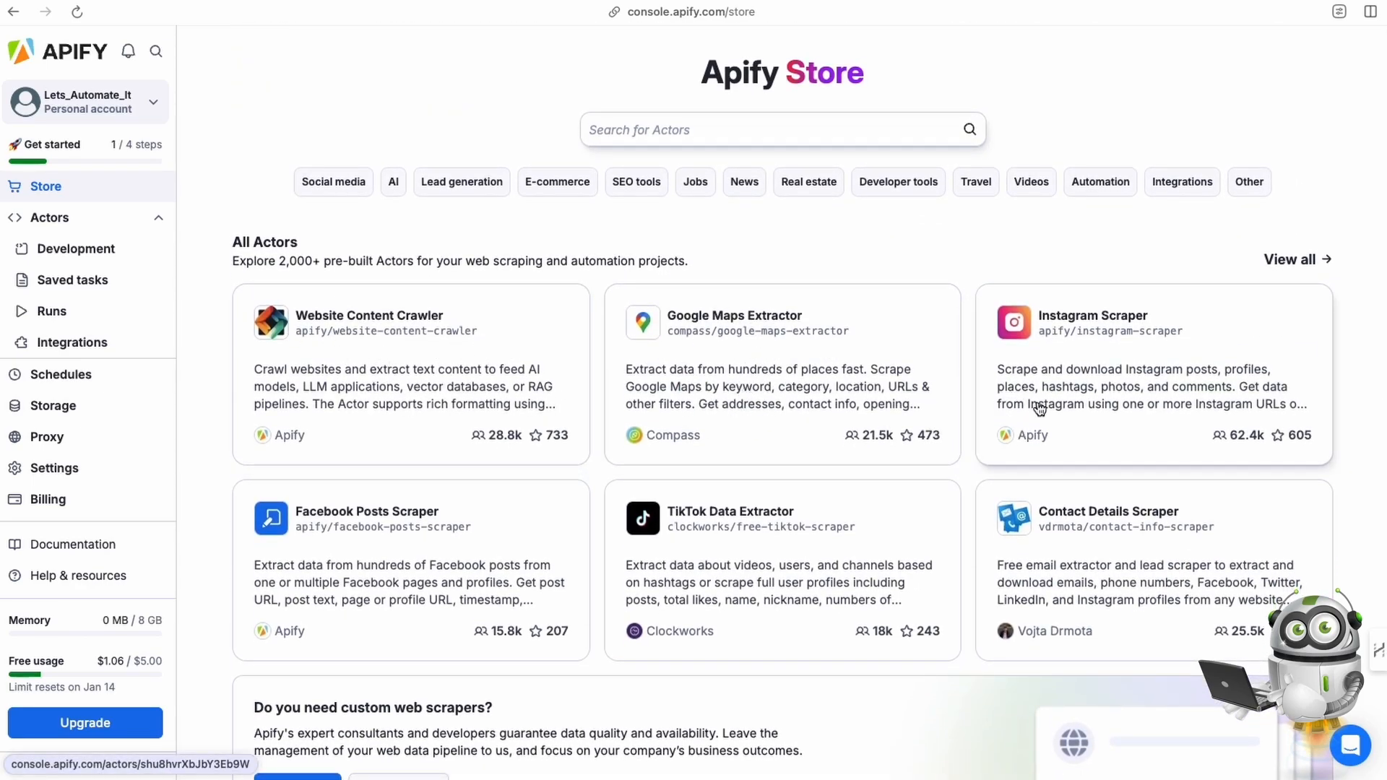
scroll(852, 440, "down", 2)
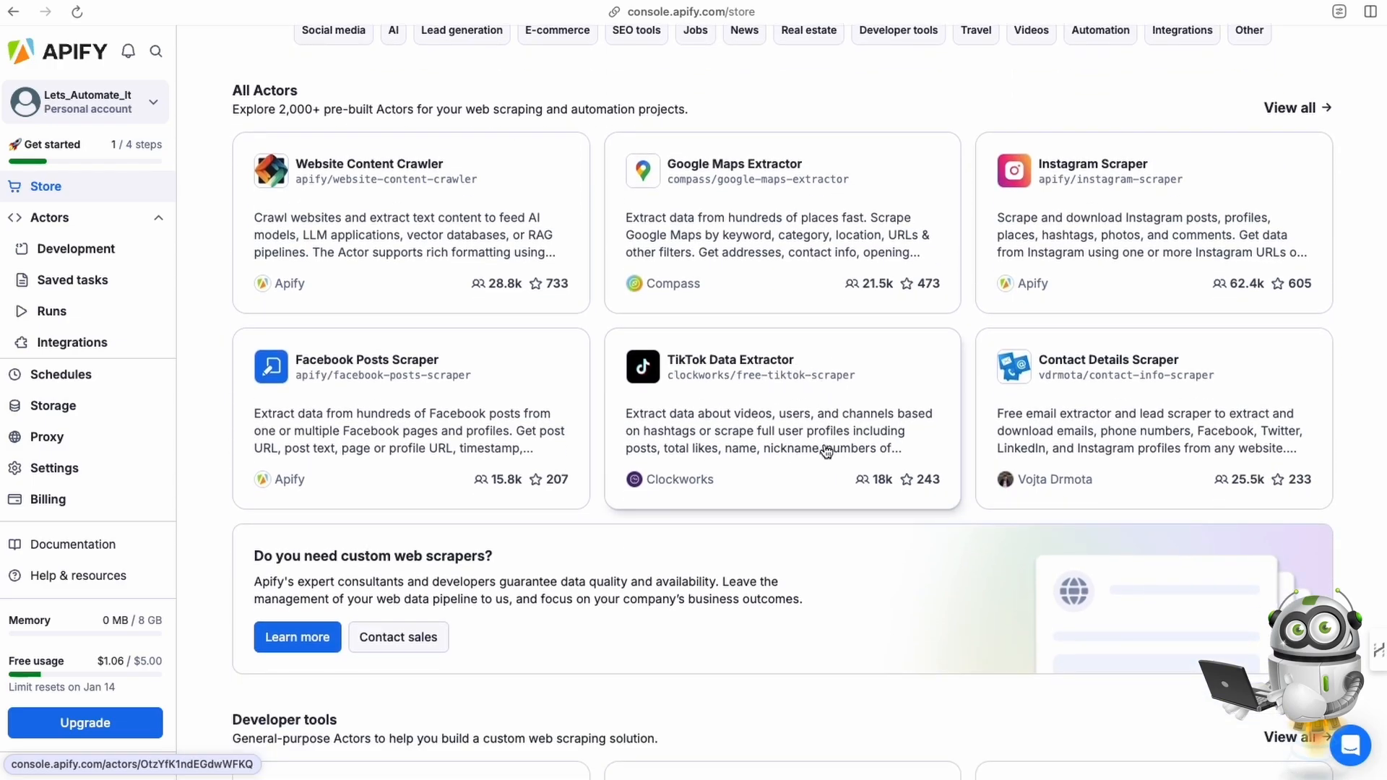
scroll(826, 449, "down", 10)
scroll(825, 448, "up", 2)
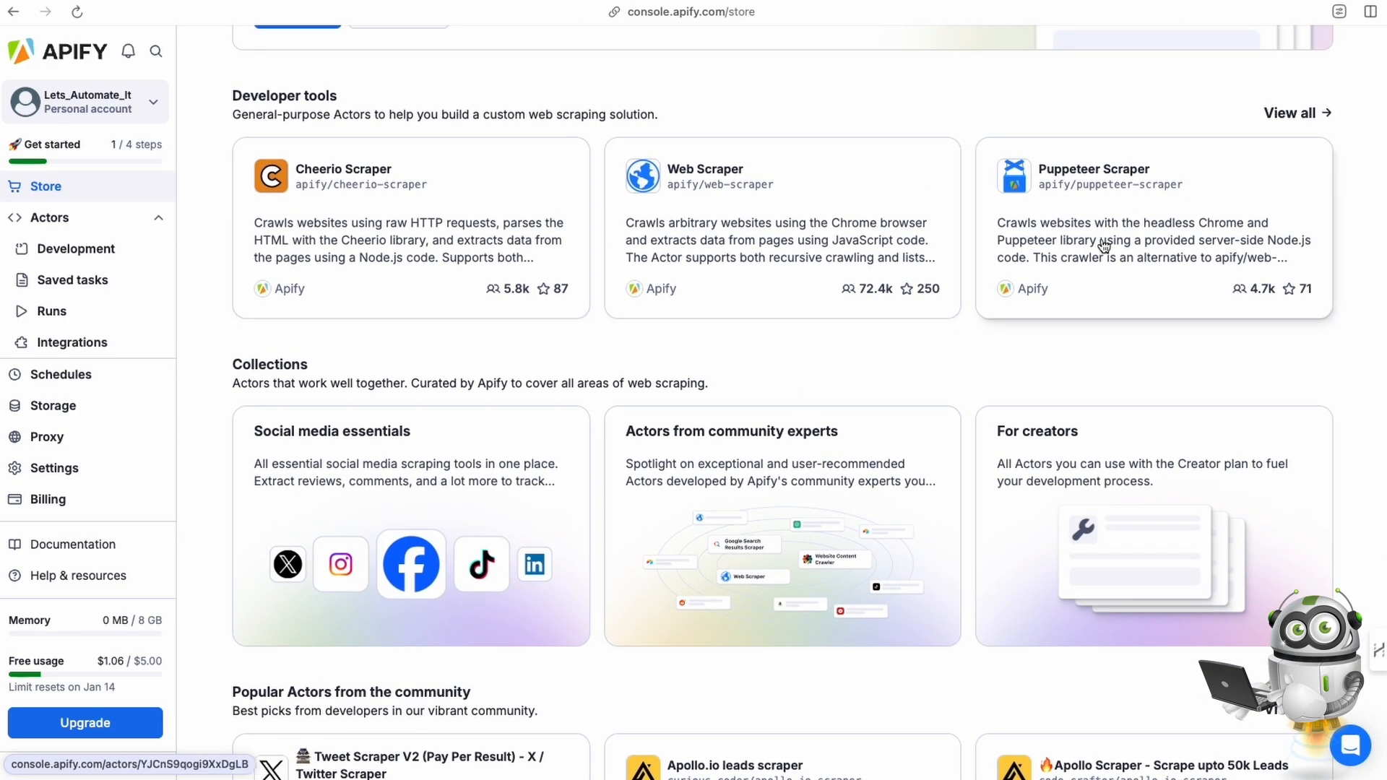
scroll(978, 328, "down", 1)
scroll(997, 426, "down", 4)
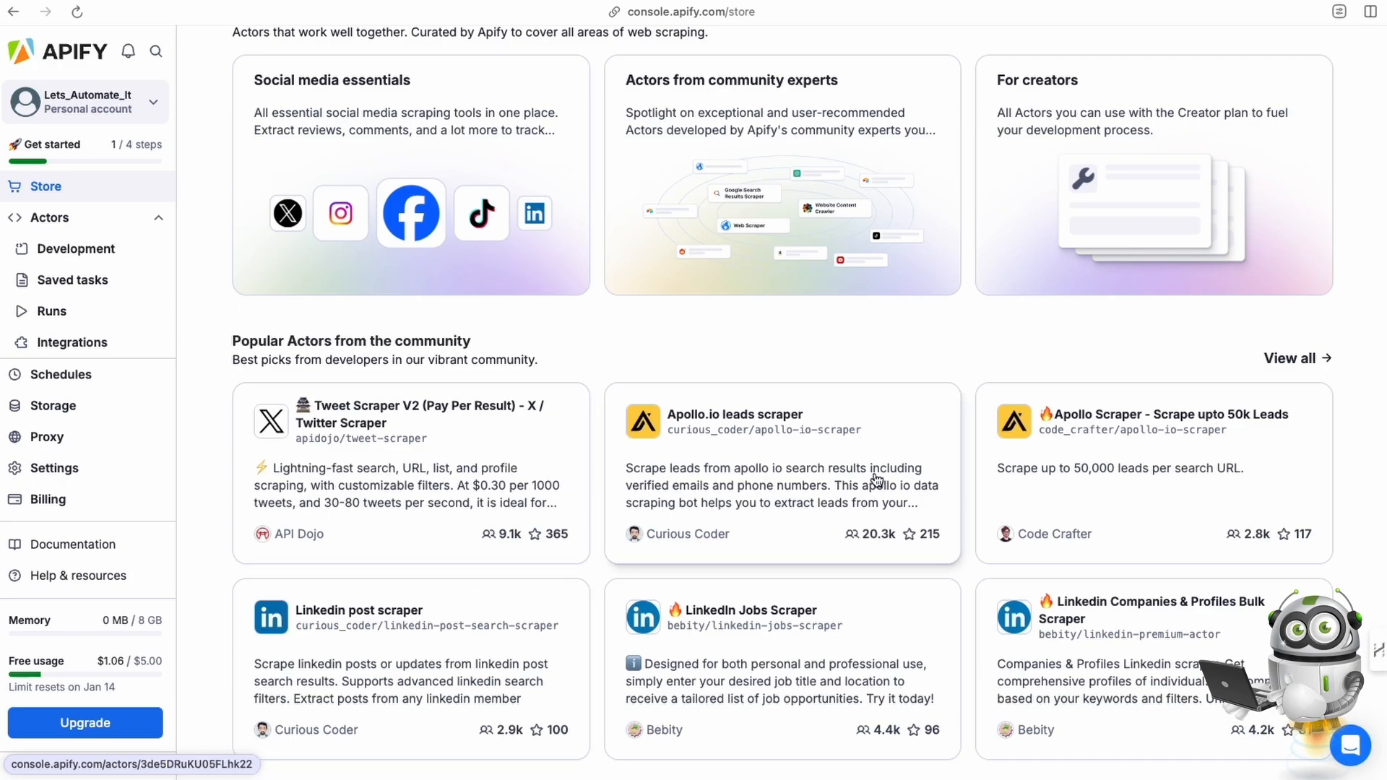
scroll(876, 479, "up", 10)
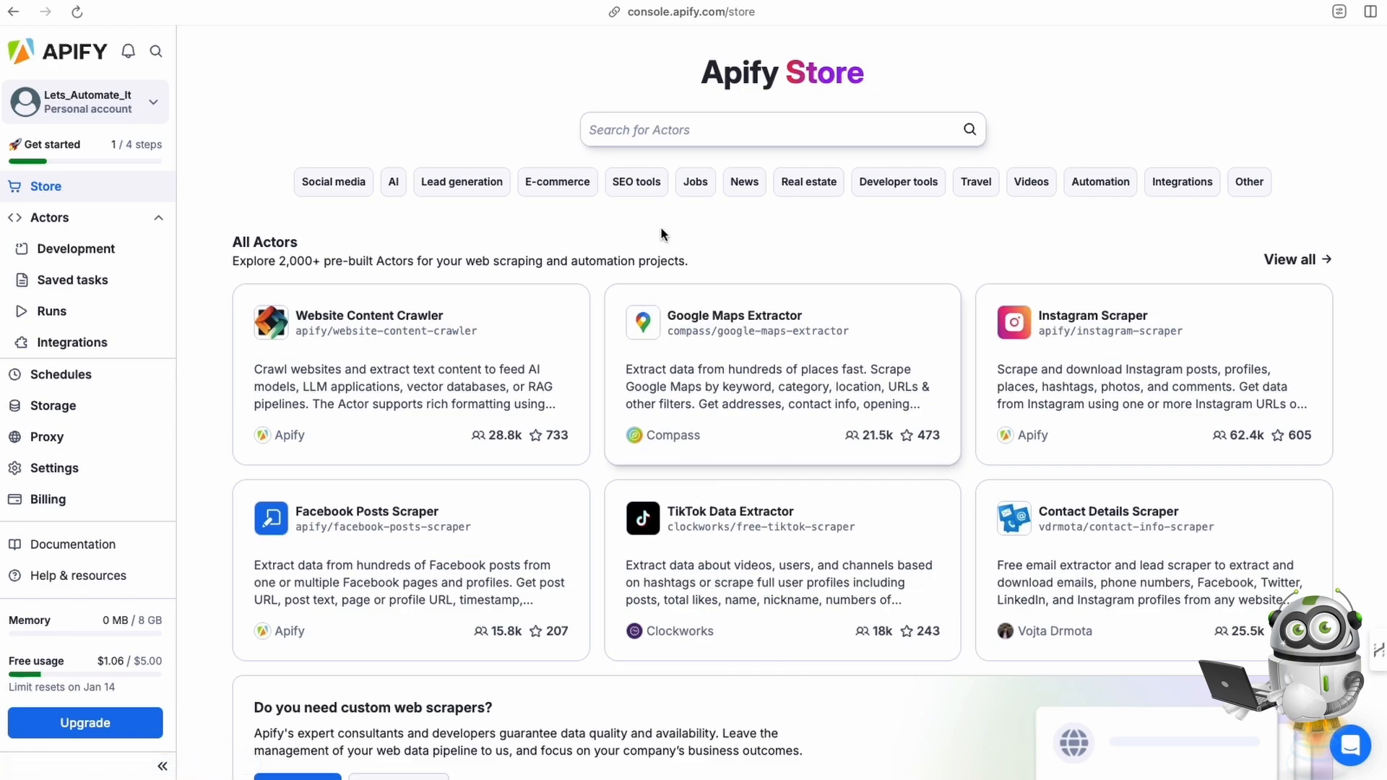
Search the Store for "google maps email" and open the Google Maps Email Extractor Actor's input settings
left_click(676, 131)
type("google maps emi")
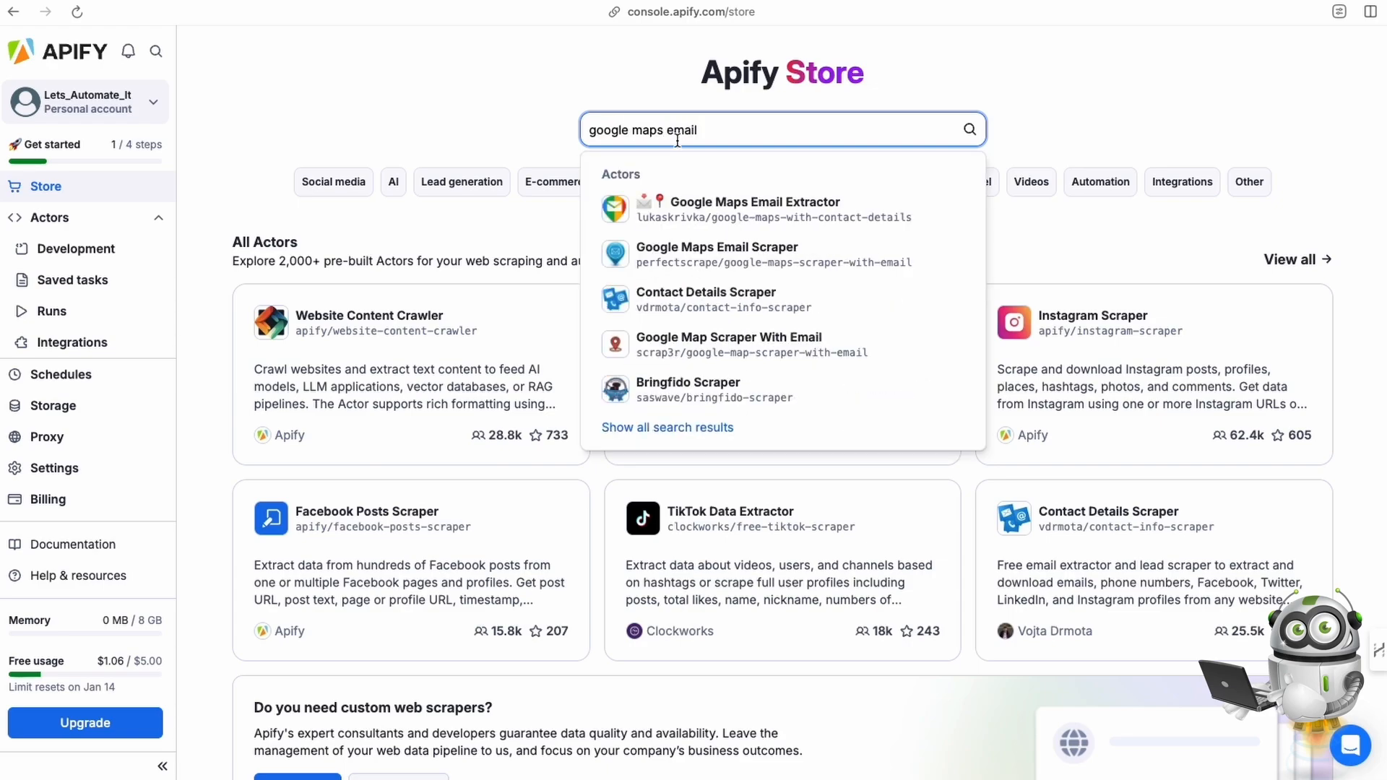
left_click(712, 213)
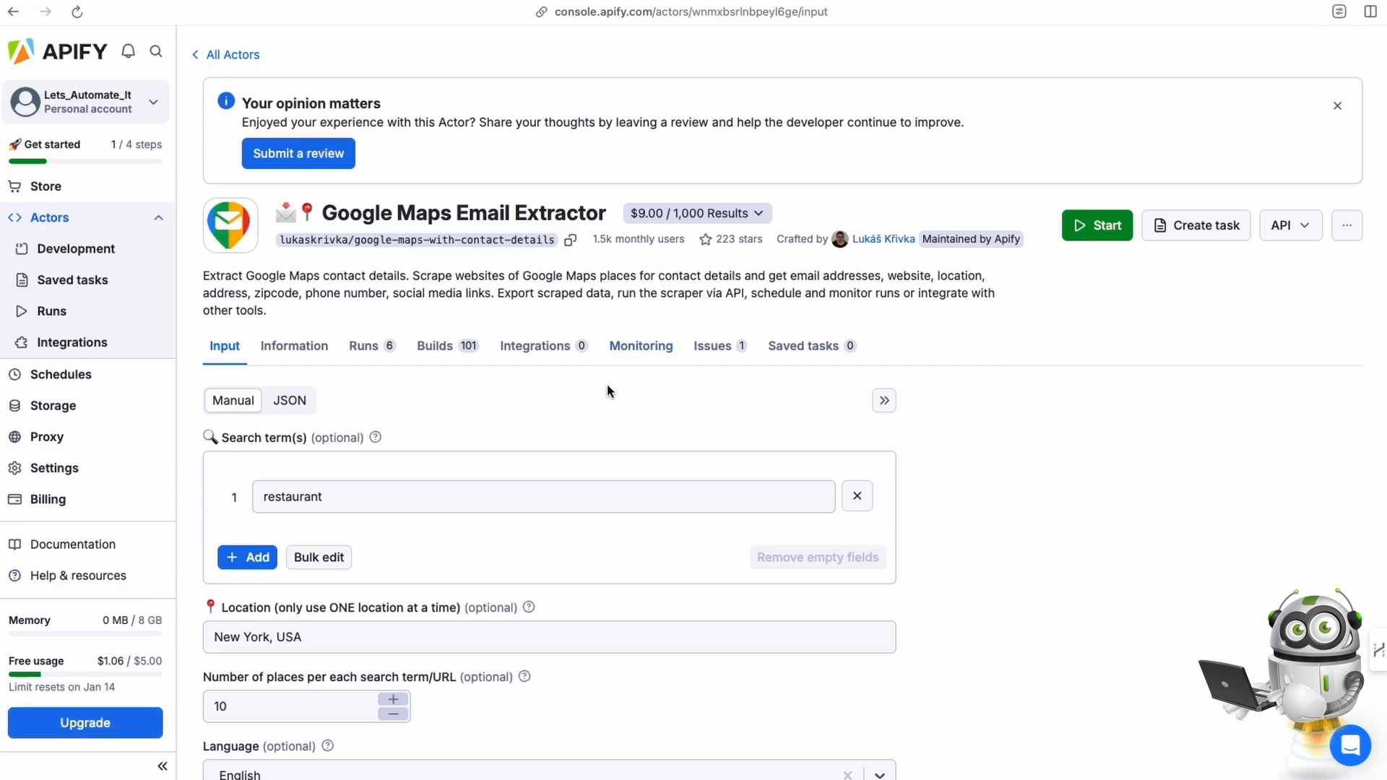
scroll(625, 394, "down", 1)
scroll(622, 393, "down", 3)
scroll(628, 289, "up", 4)
scroll(1155, 383, "down", 4)
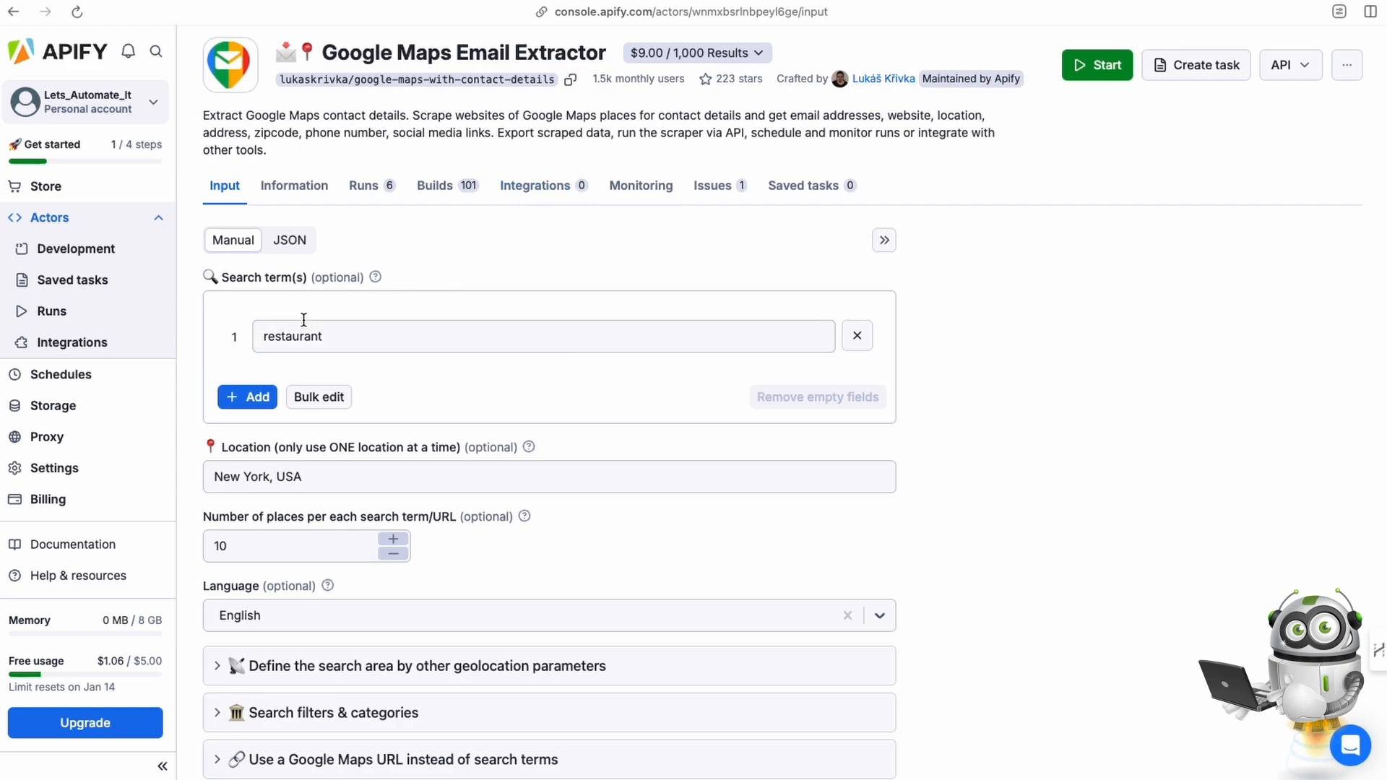
Examine the Google Maps Email Extractor's input settings, from search term, location and number of places down to the run options
left_click(344, 340)
left_click_drag(344, 338, 242, 333)
left_click(397, 304)
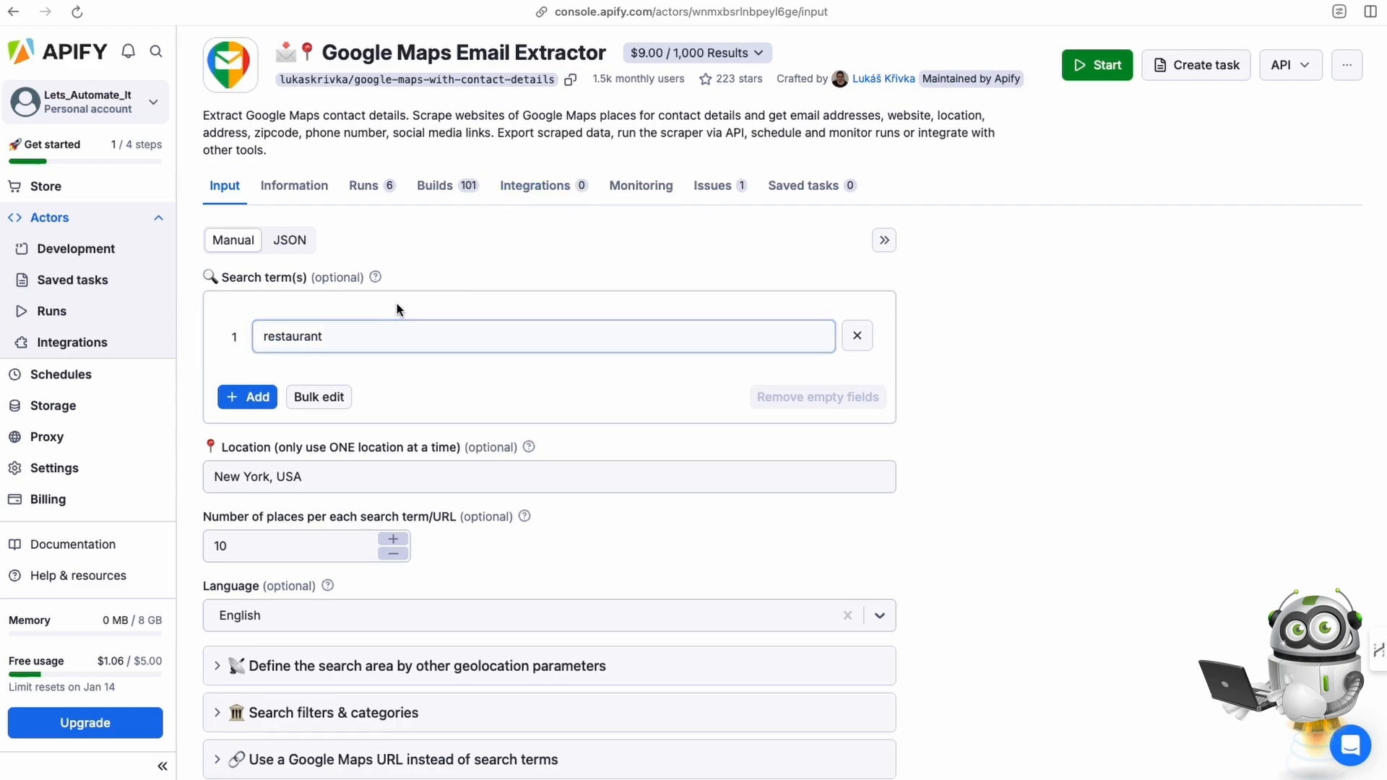
scroll(368, 338, "down", 2)
left_click_drag(309, 405, 167, 395)
scroll(358, 444, "down", 2)
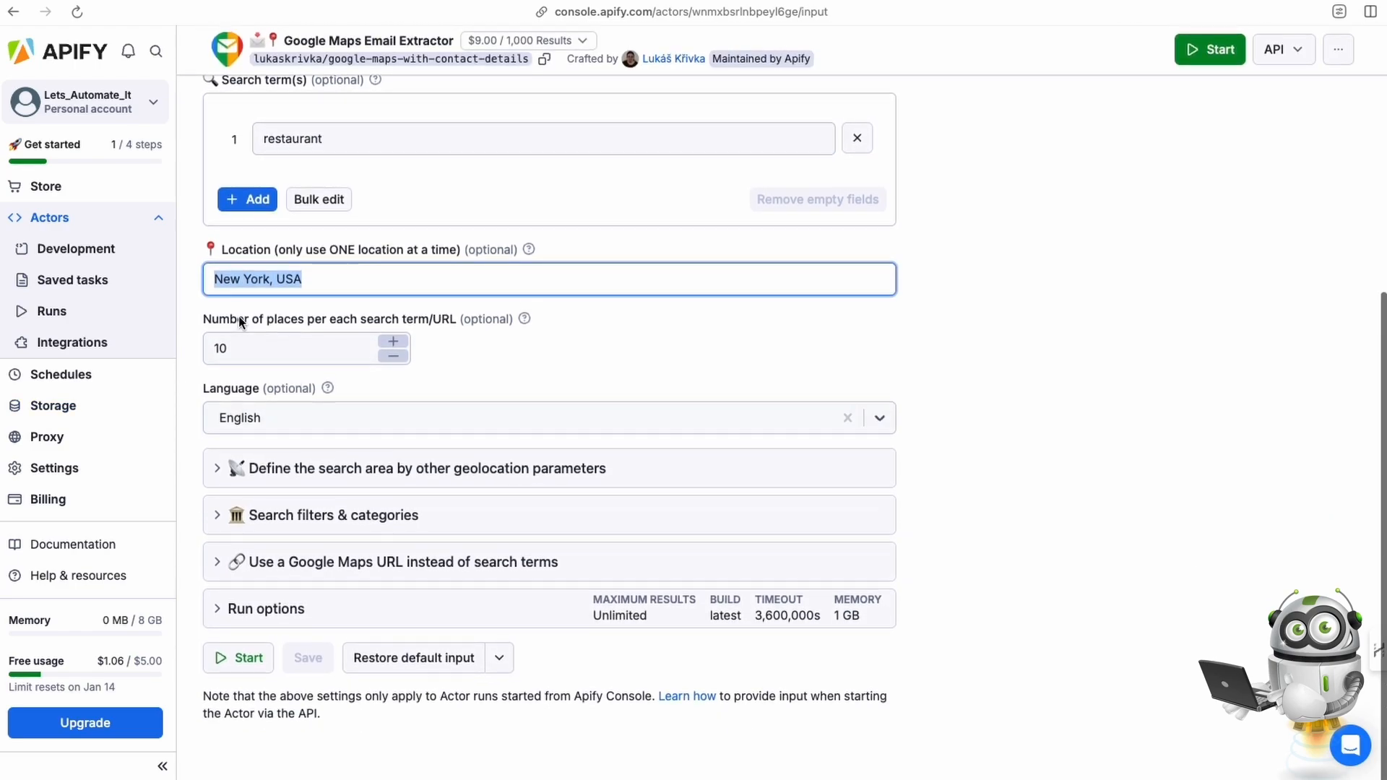
left_click_drag(241, 349, 192, 349)
left_click(258, 352)
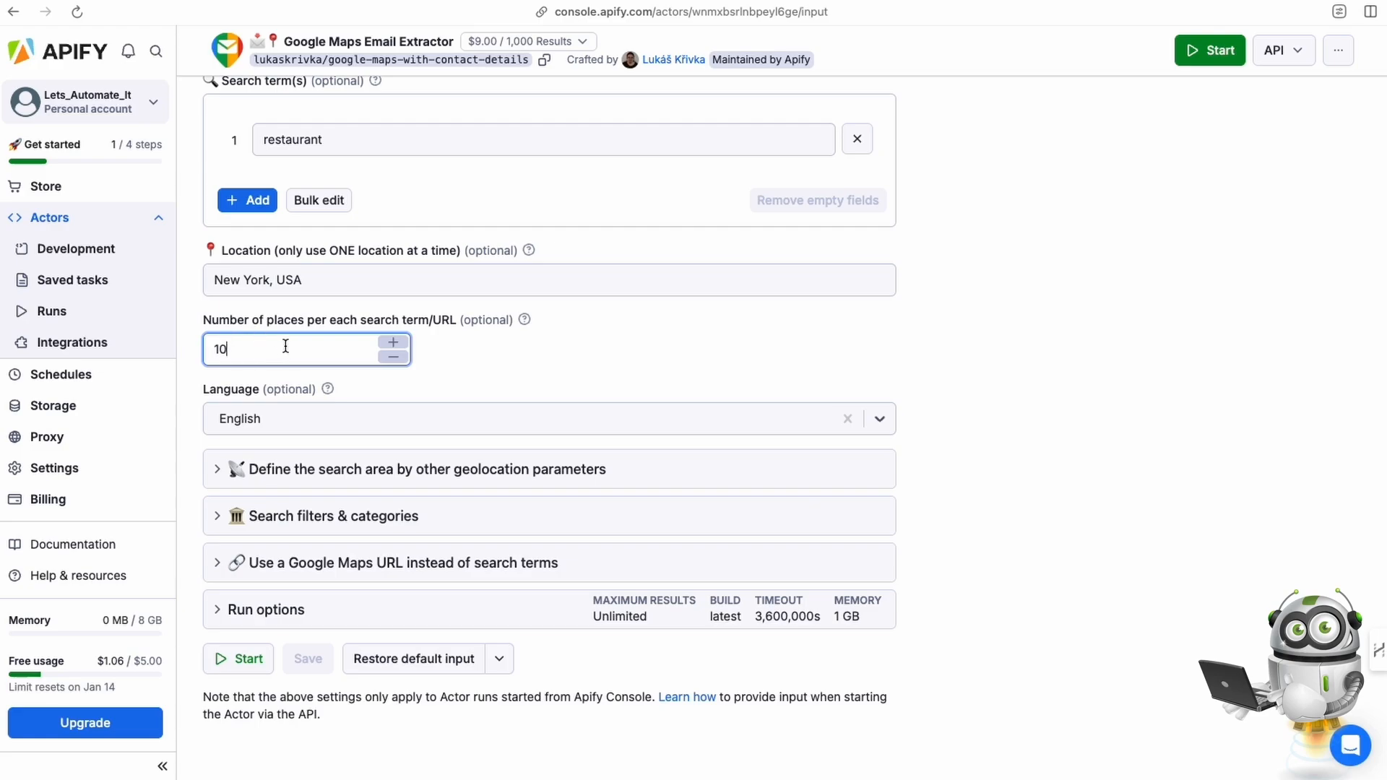
left_click(613, 342)
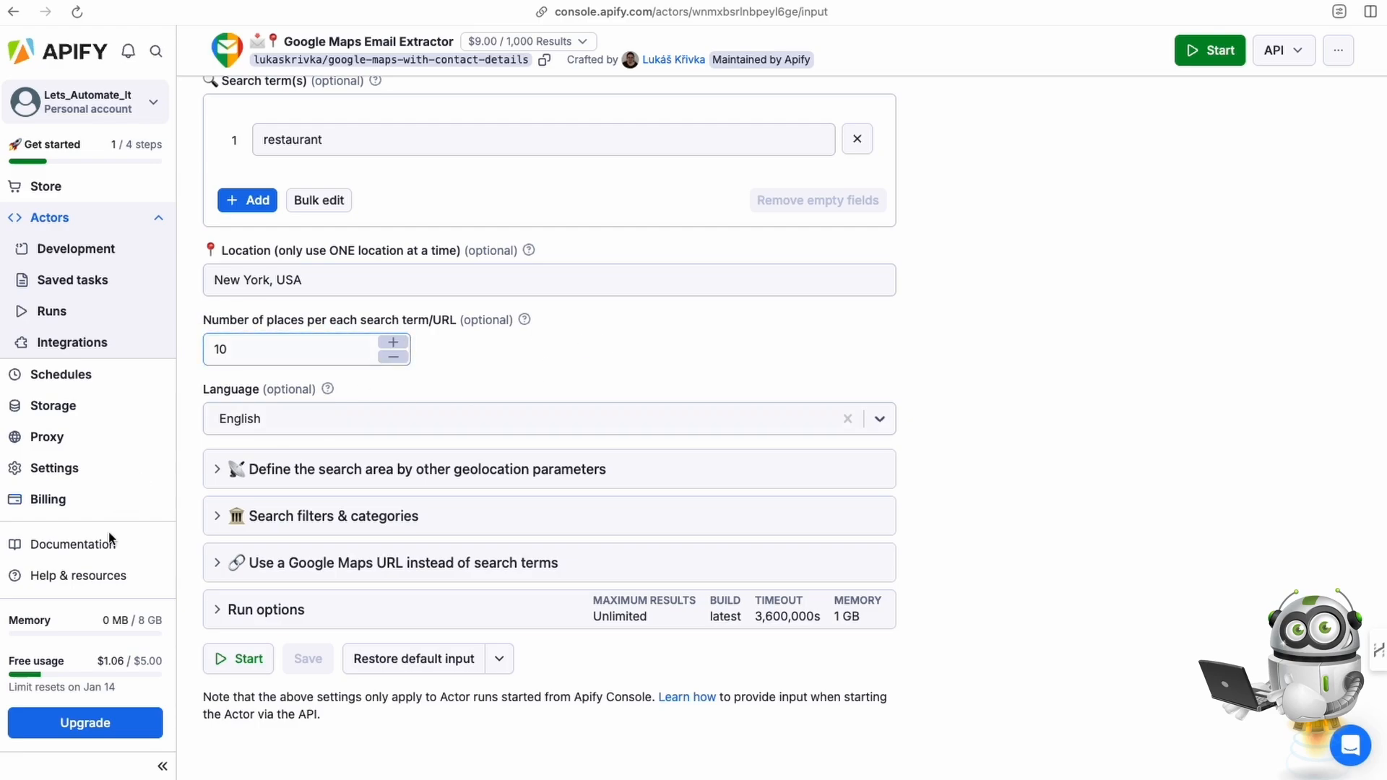
scroll(430, 447, "down", 1)
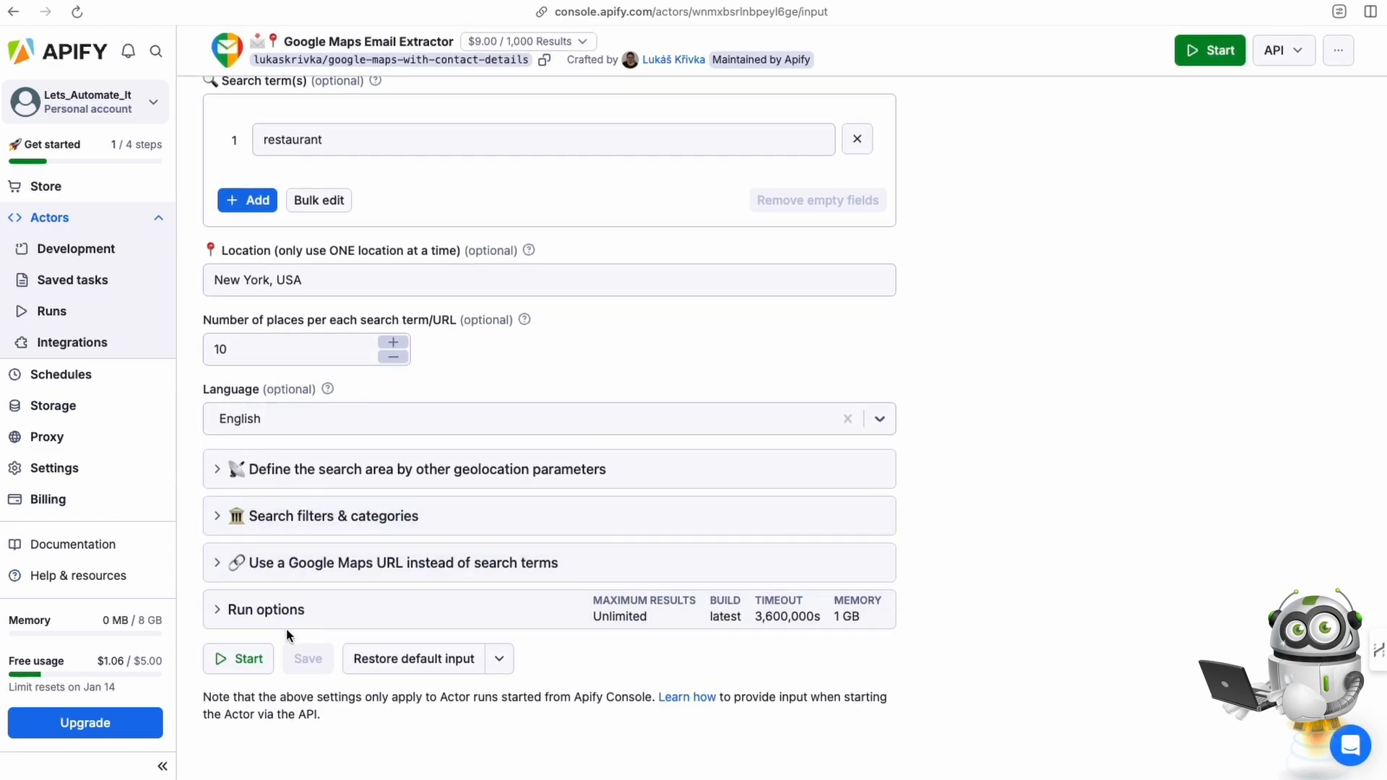
scroll(303, 193, "up", 5)
scroll(336, 217, "down", 6)
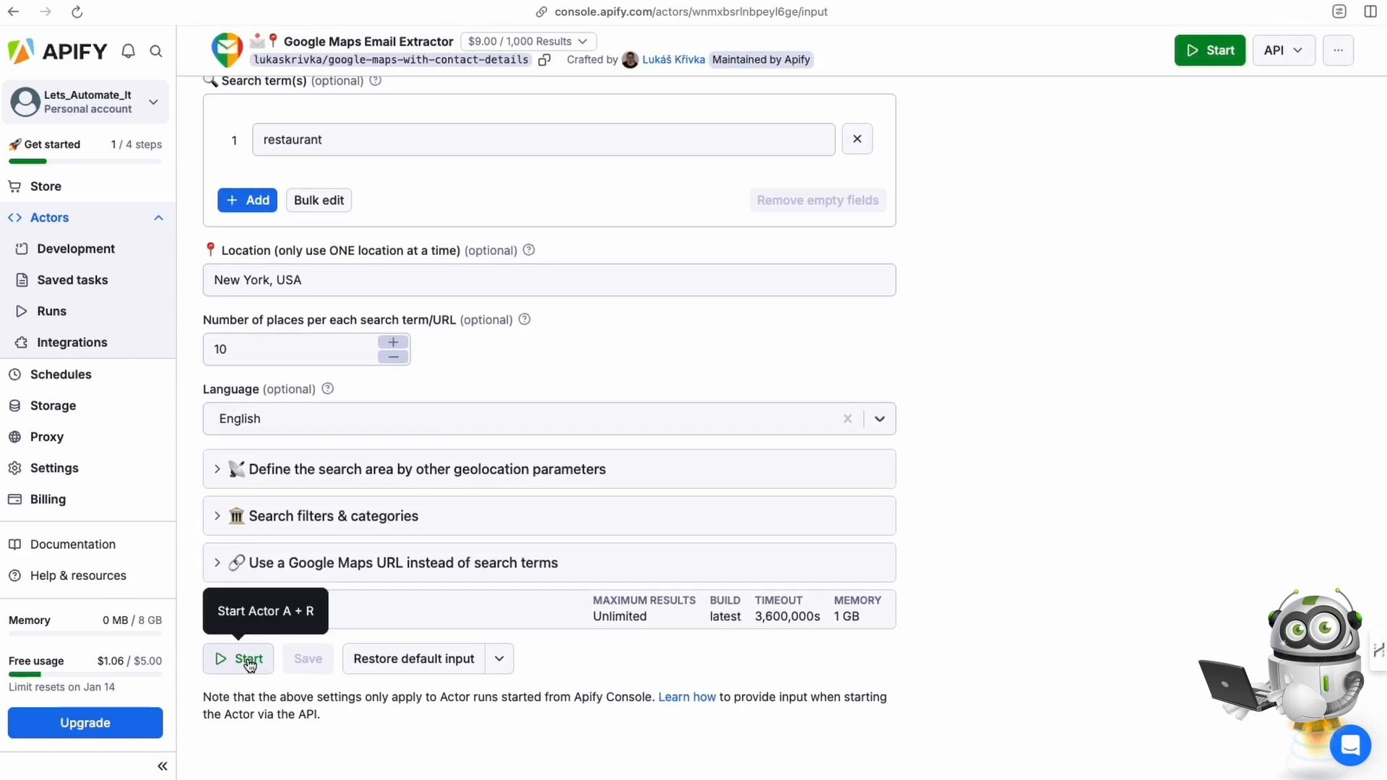
Recheck the Actor's three key inputs: search term, location and number of places per search term
scroll(390, 370, "up", 5)
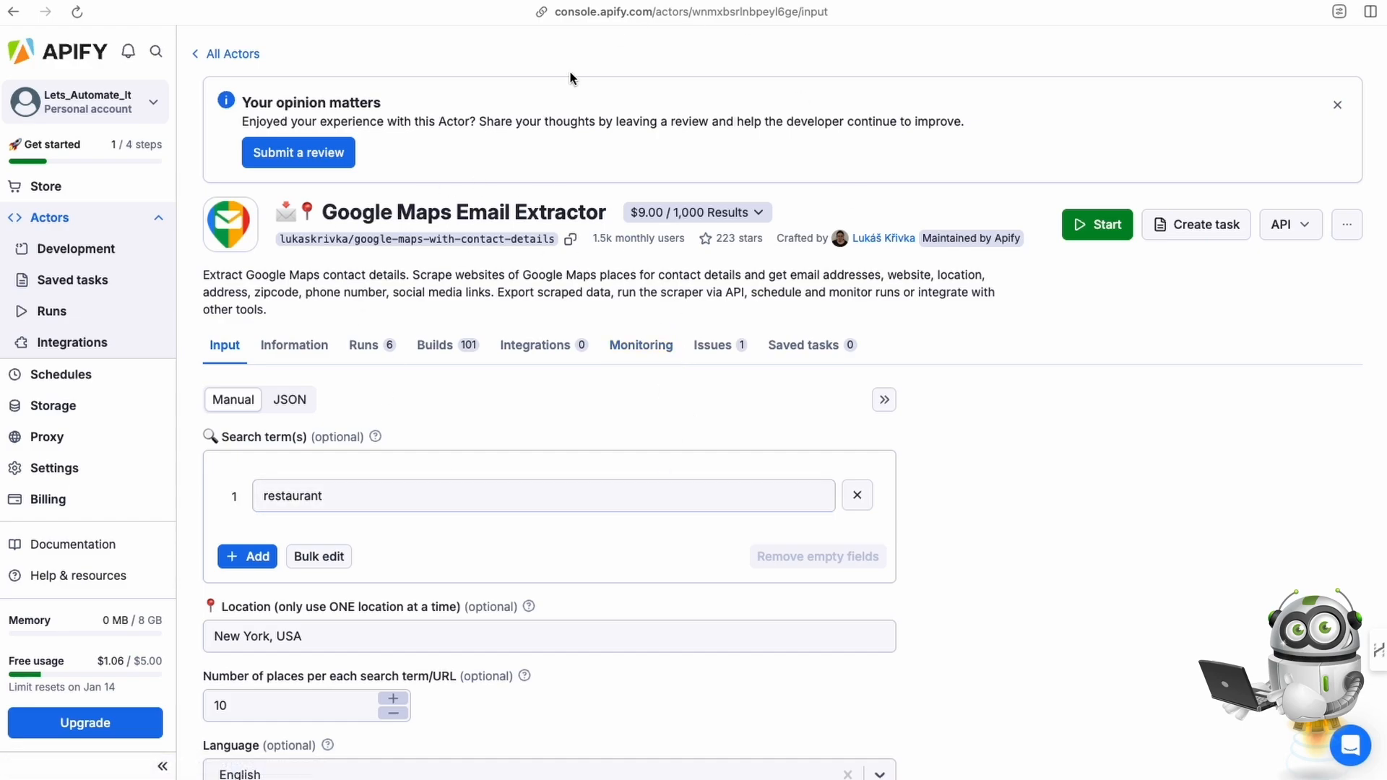
scroll(473, 424, "down", 3)
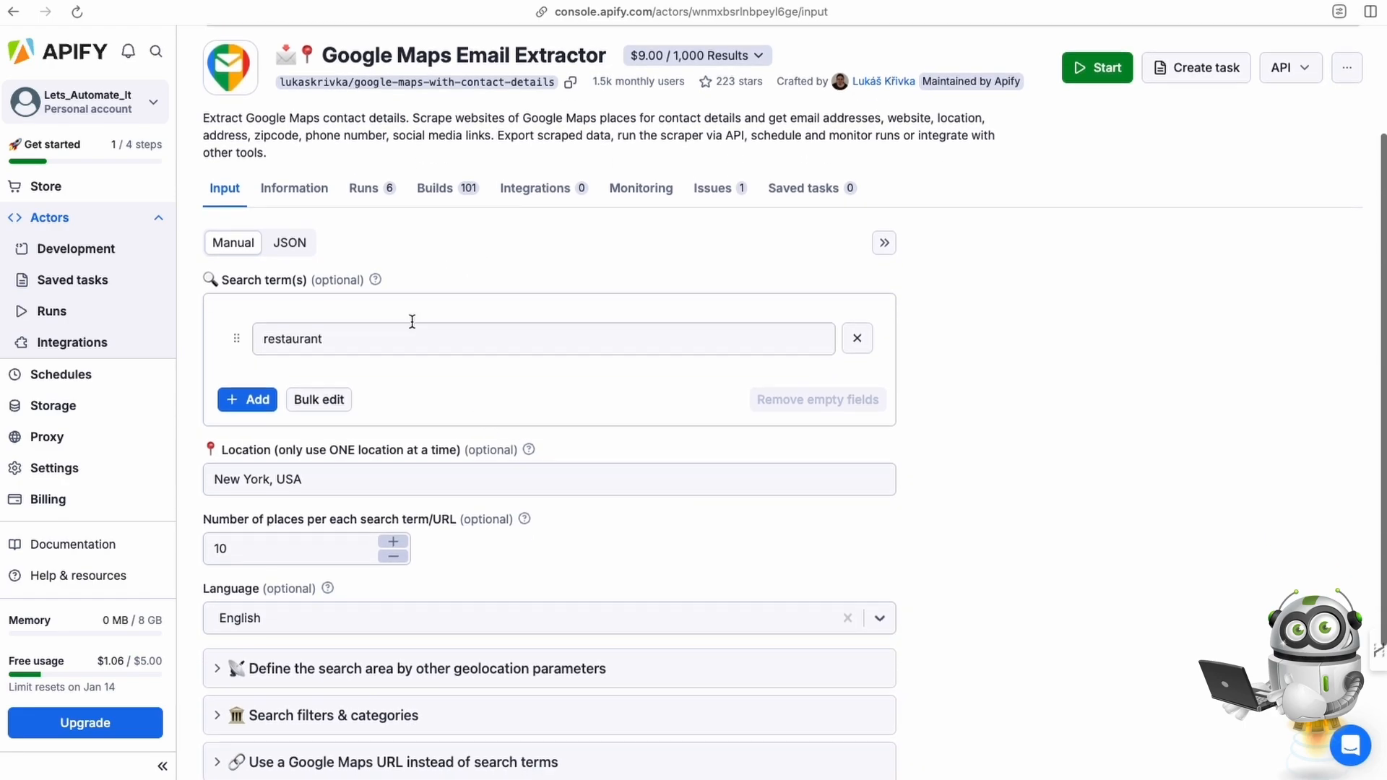
scroll(415, 335, "down", 1)
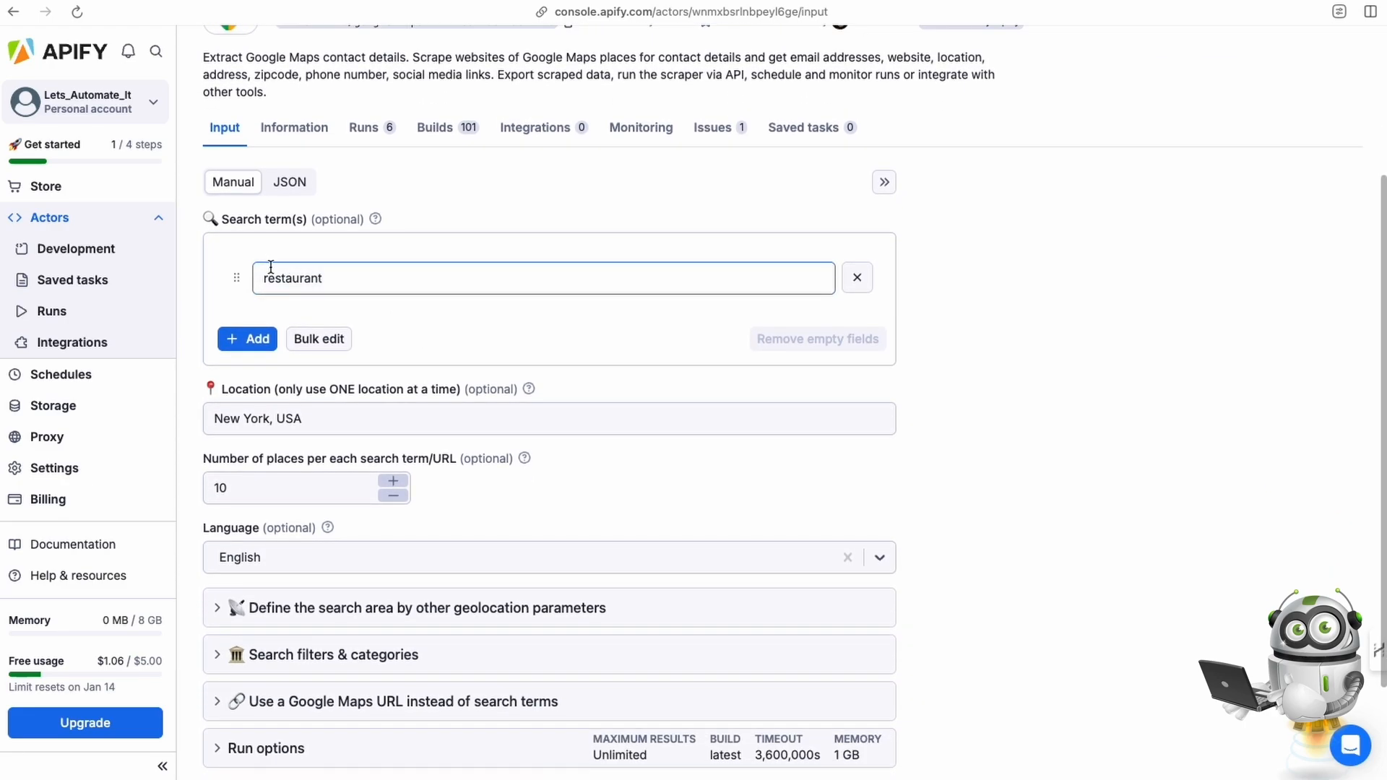
left_click_drag(264, 279, 348, 282)
left_click_drag(210, 416, 329, 419)
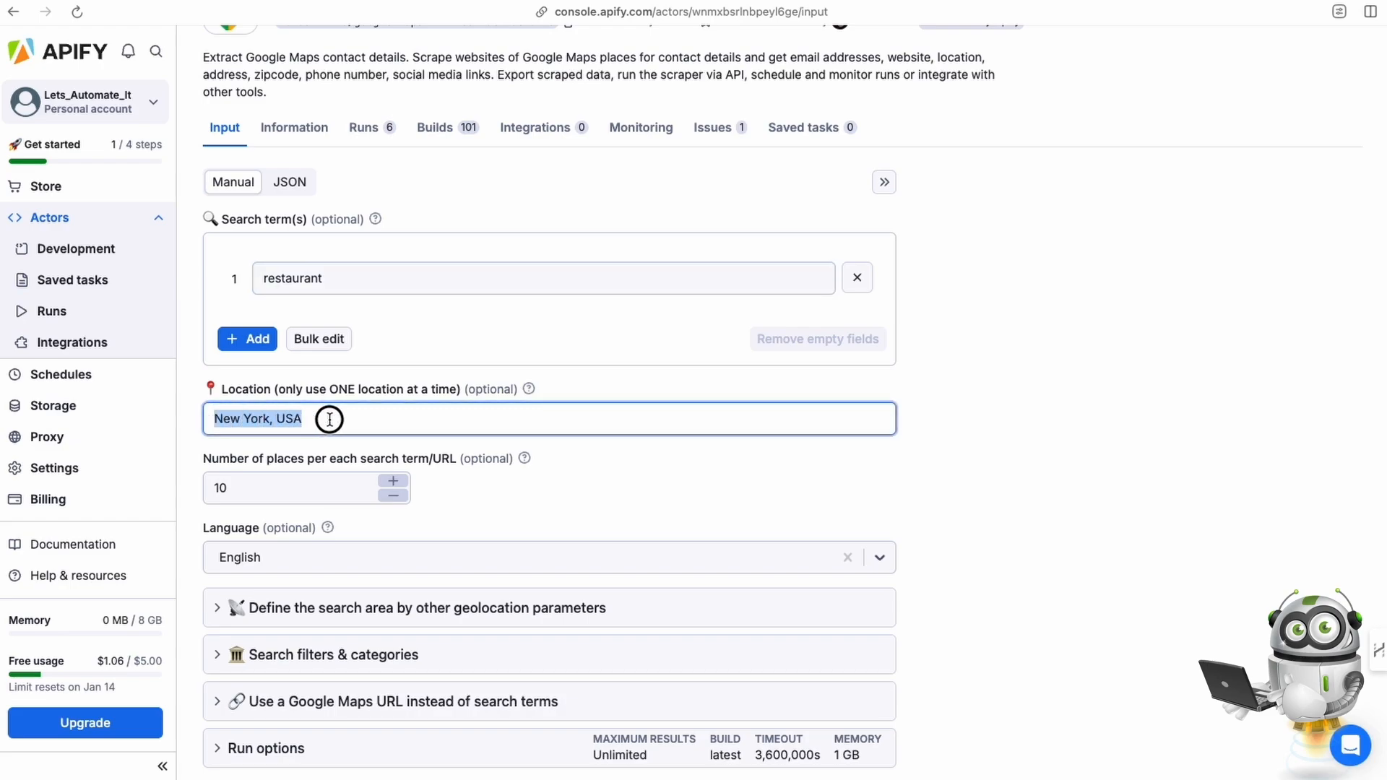
double_click(214, 488)
scroll(279, 480, "up", 3)
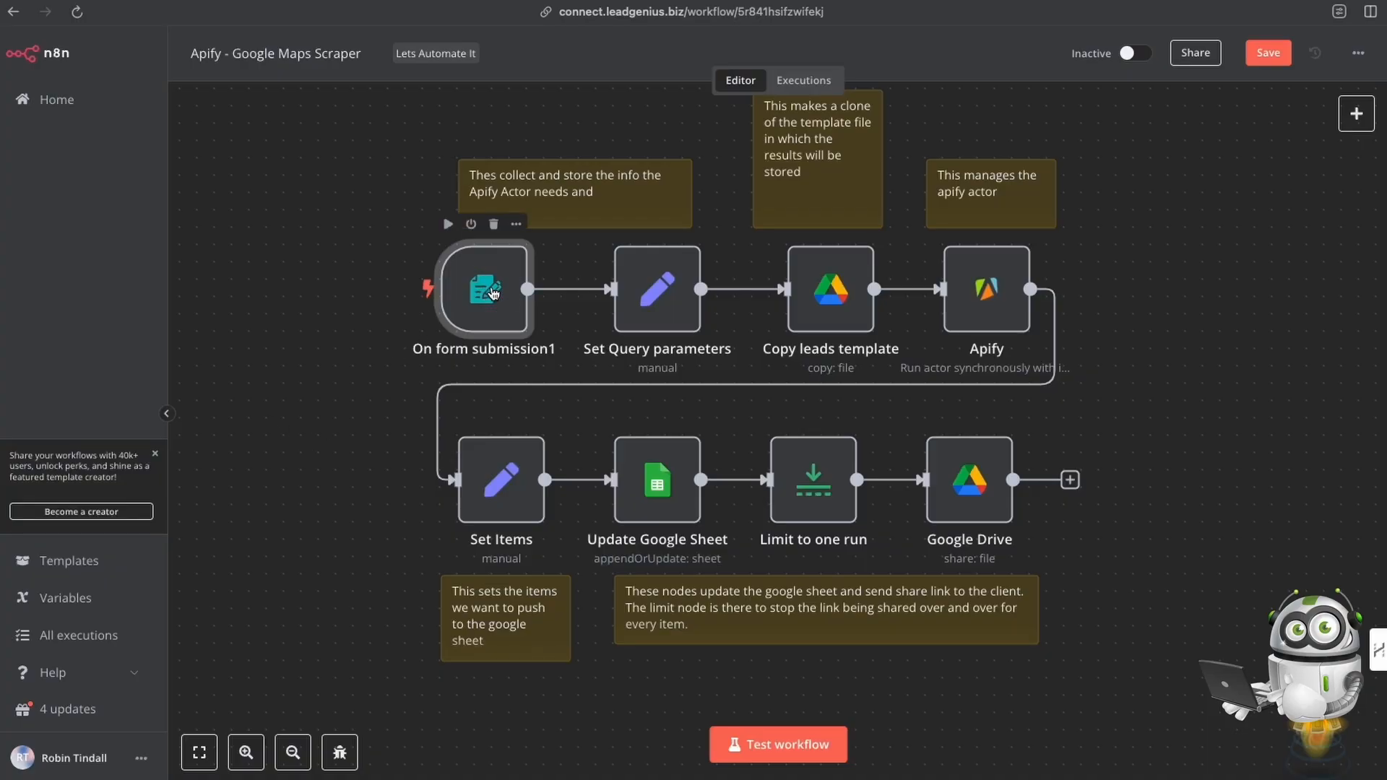
Switch to the n8n workflow, open the On form submission1 node and examine its form URLs, title and description
double_click(492, 293)
scroll(426, 351, "down", 2)
scroll(412, 315, "up", 2)
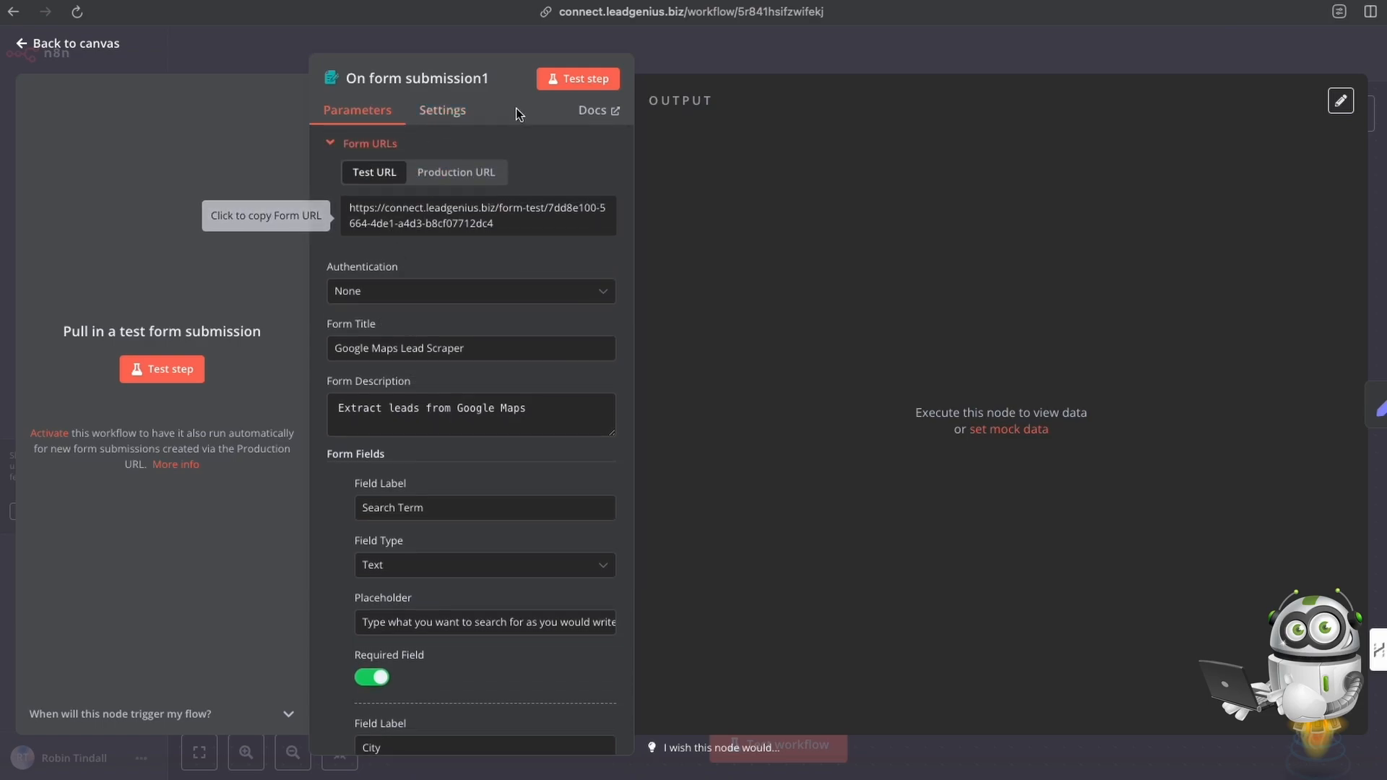
scroll(464, 268, "down", 1)
scroll(402, 226, "up", 1)
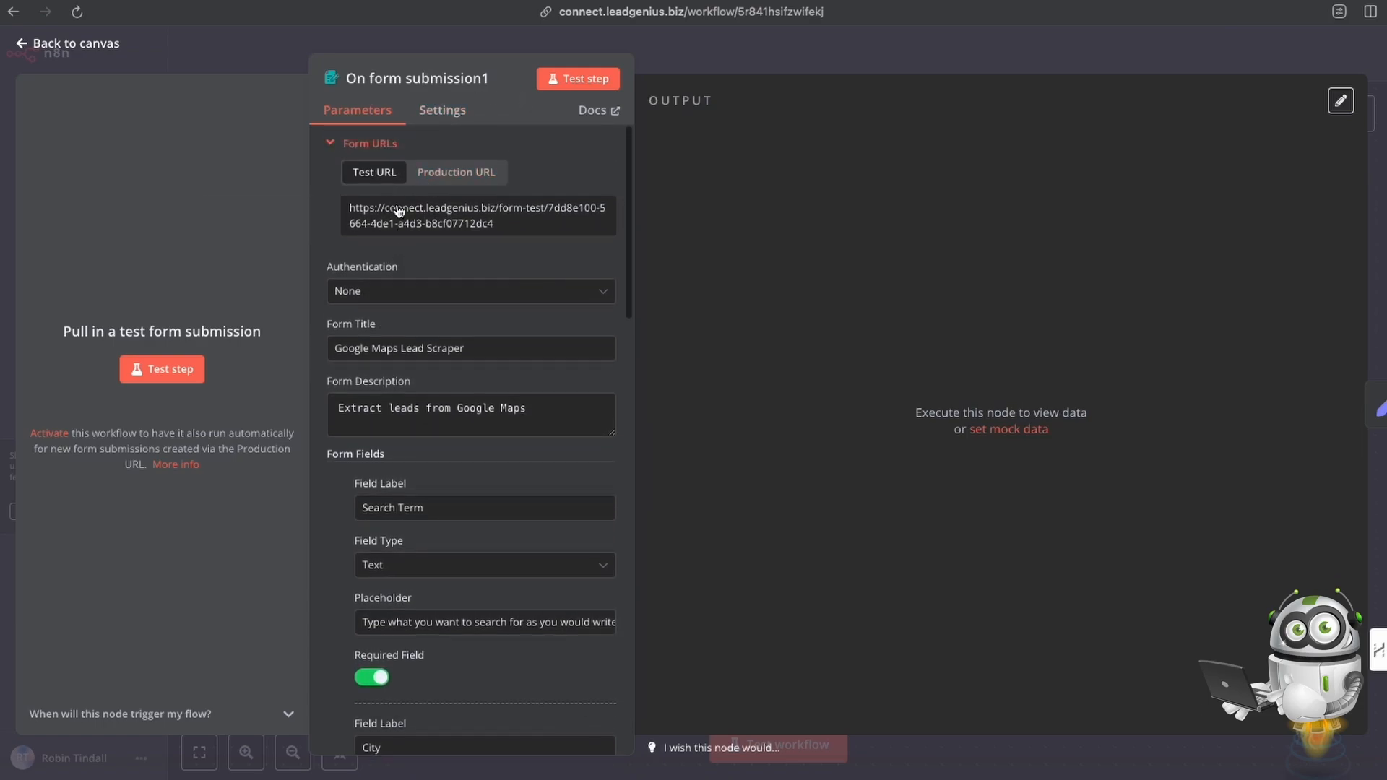
left_click_drag(333, 349, 473, 348)
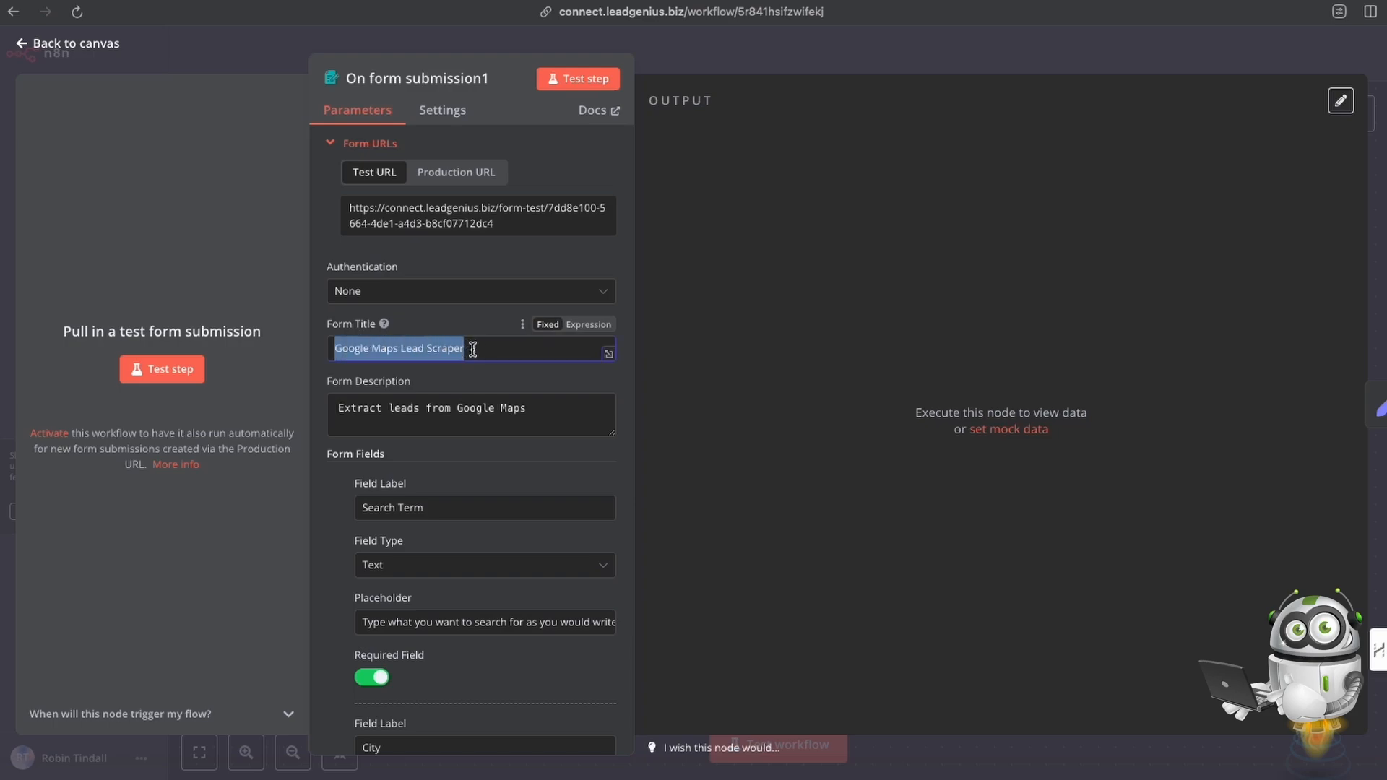
left_click_drag(339, 408, 527, 409)
Examine the node's form fields for search term, city, country, place limit, business name and email address
scroll(416, 415, "down", 3)
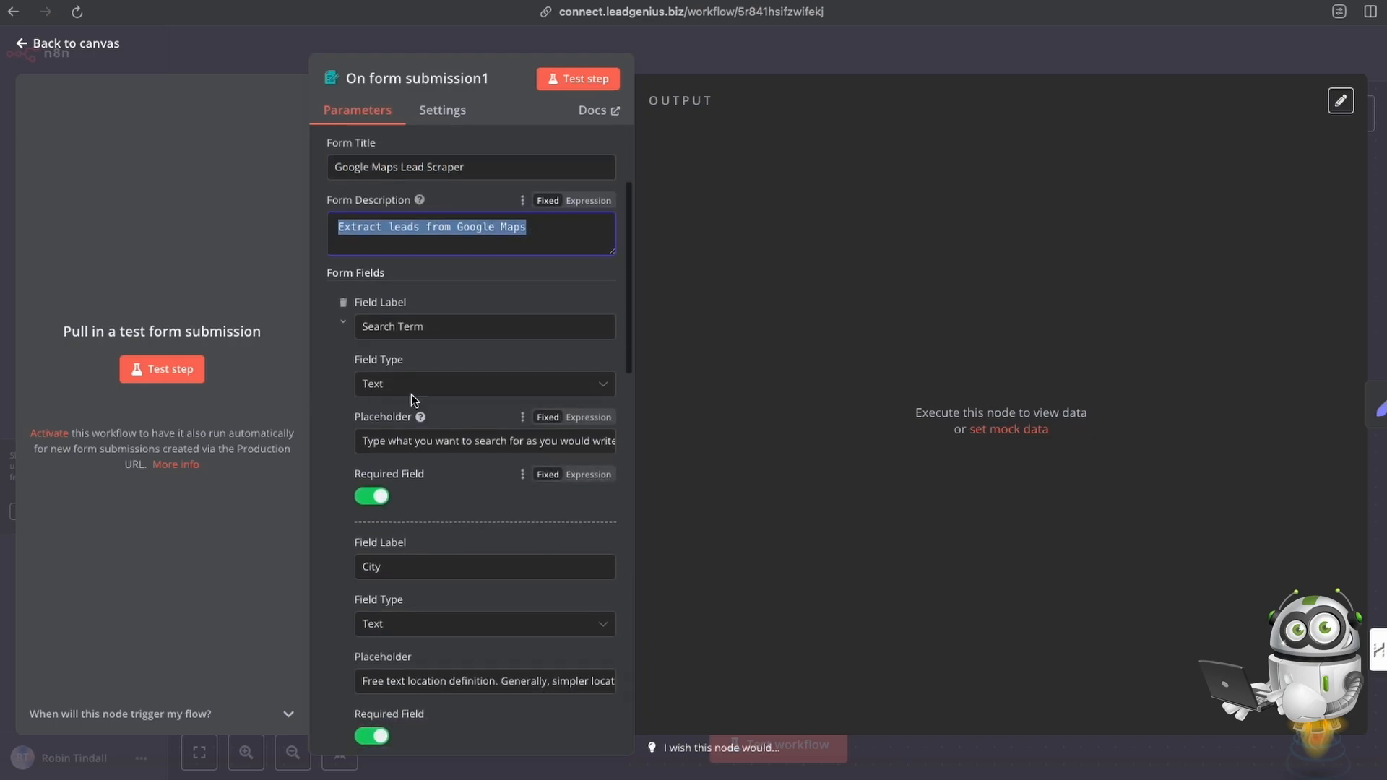
left_click_drag(361, 326, 431, 326)
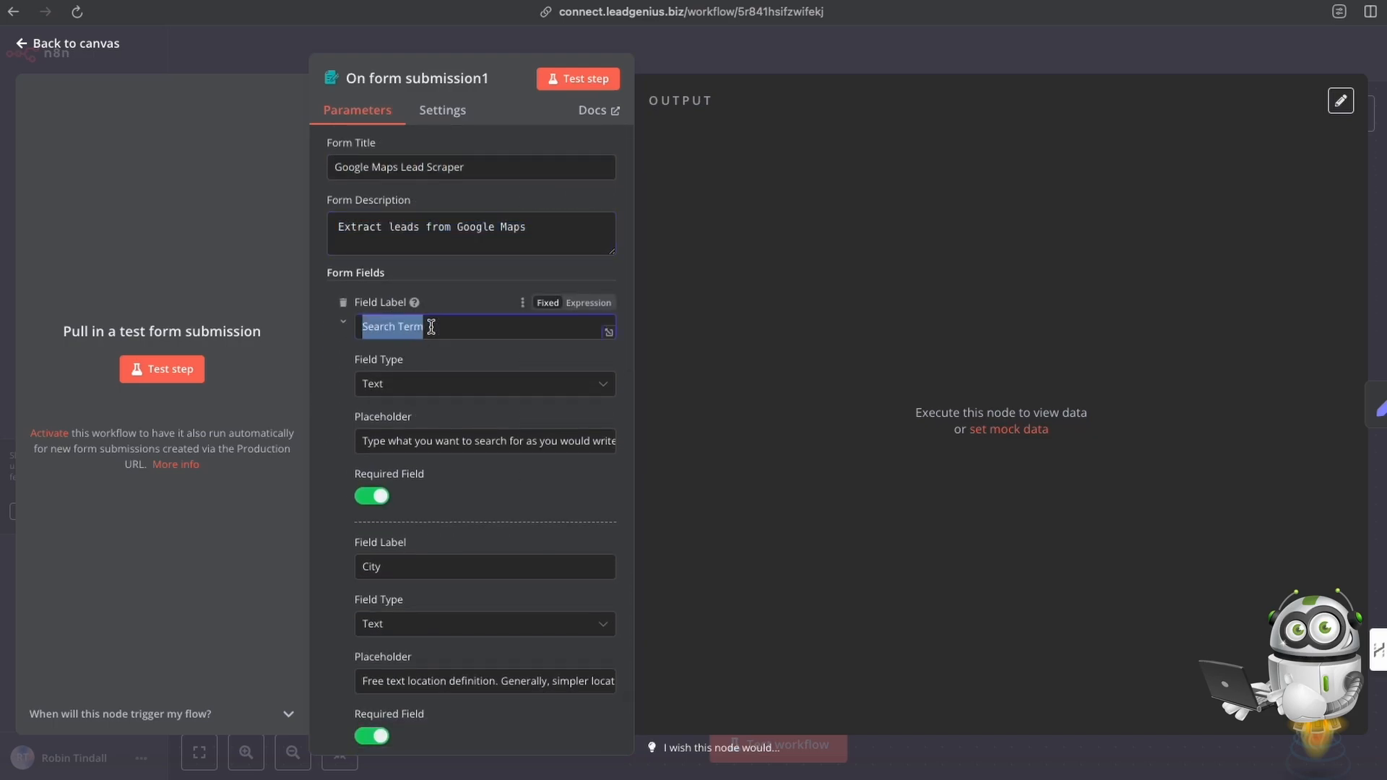
scroll(428, 361, "down", 1)
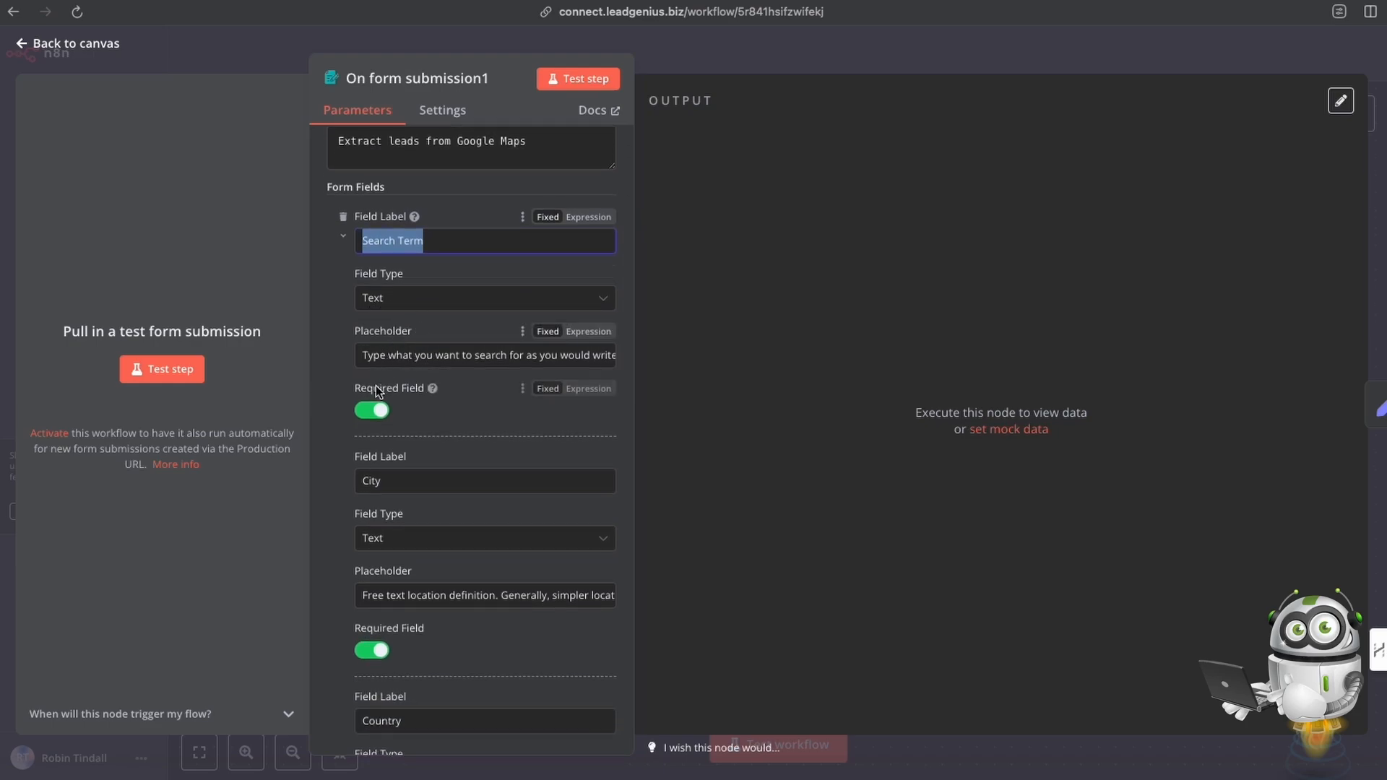
scroll(469, 401, "down", 2)
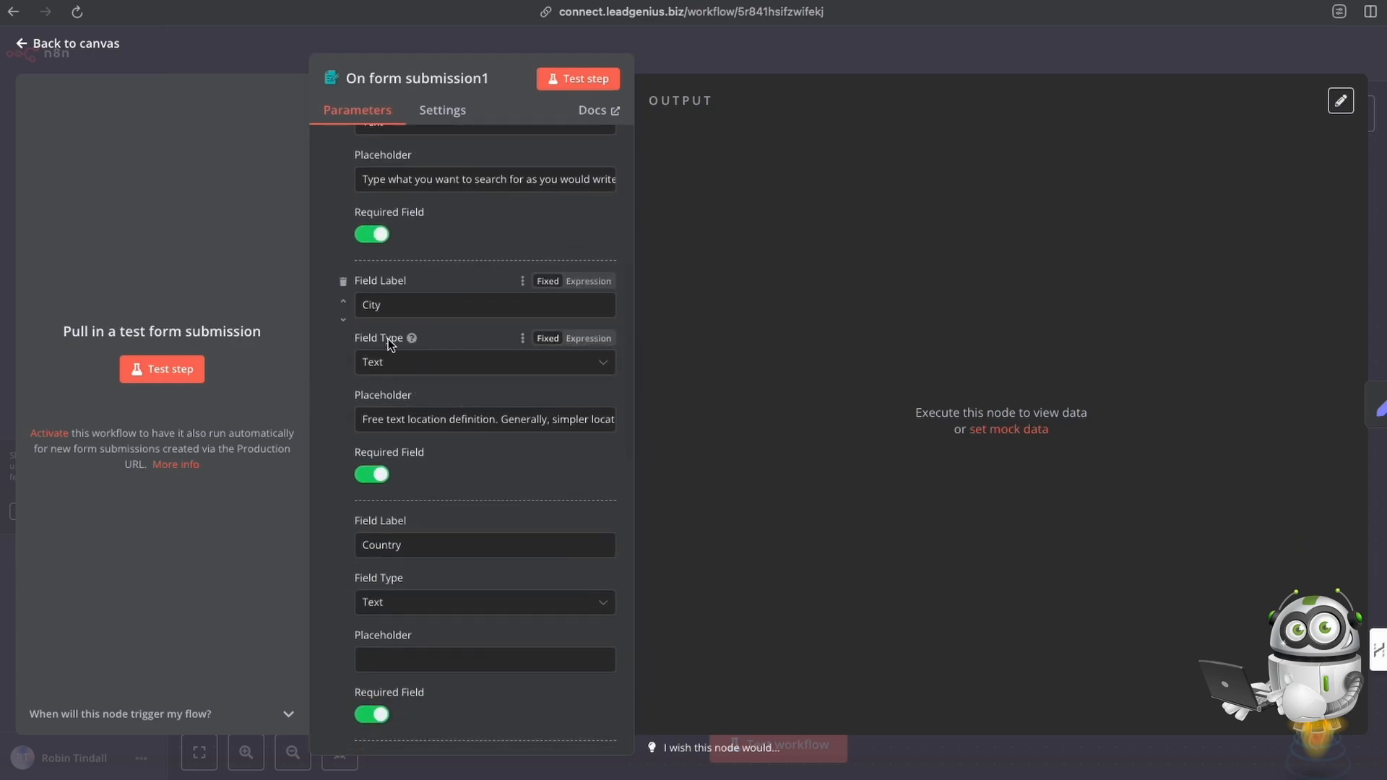
left_click_drag(396, 305, 351, 305)
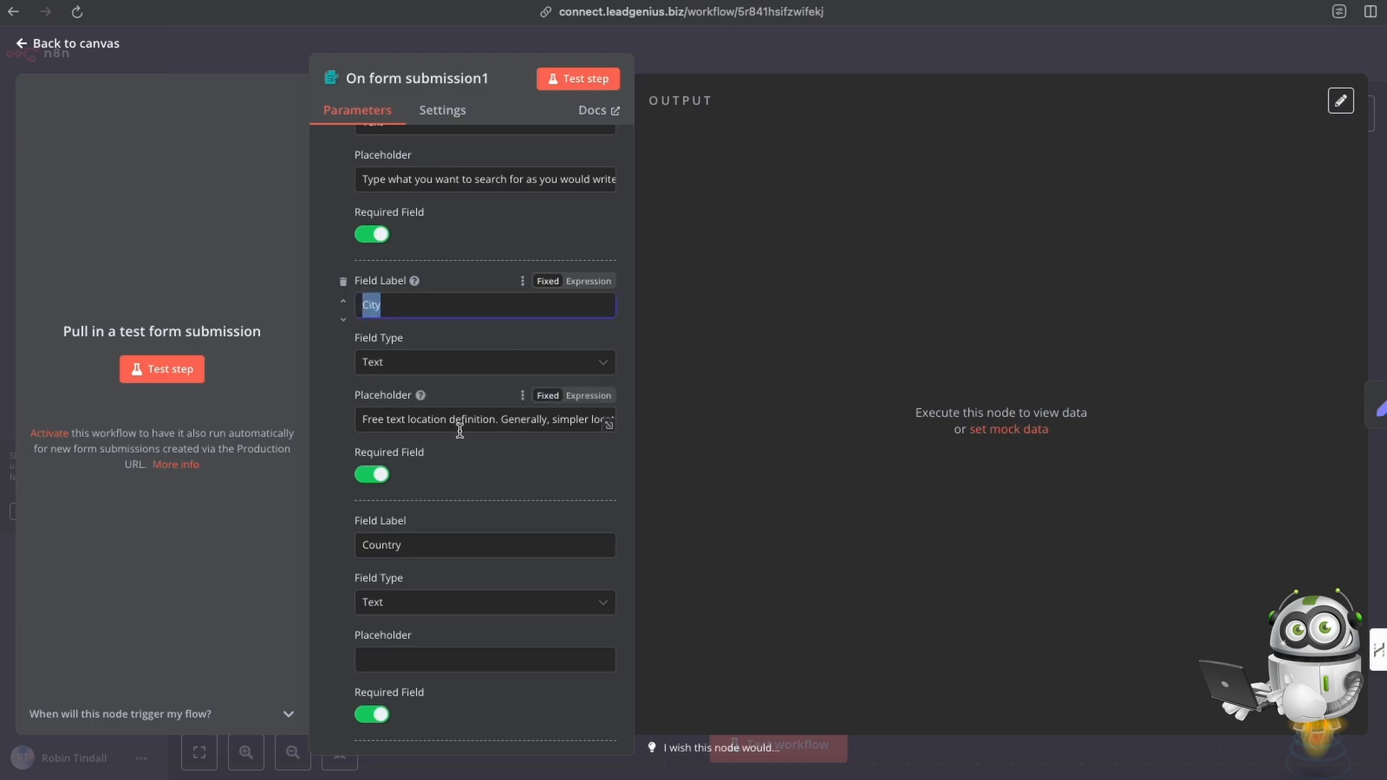
scroll(460, 431, "down", 2)
scroll(353, 384, "down", 3)
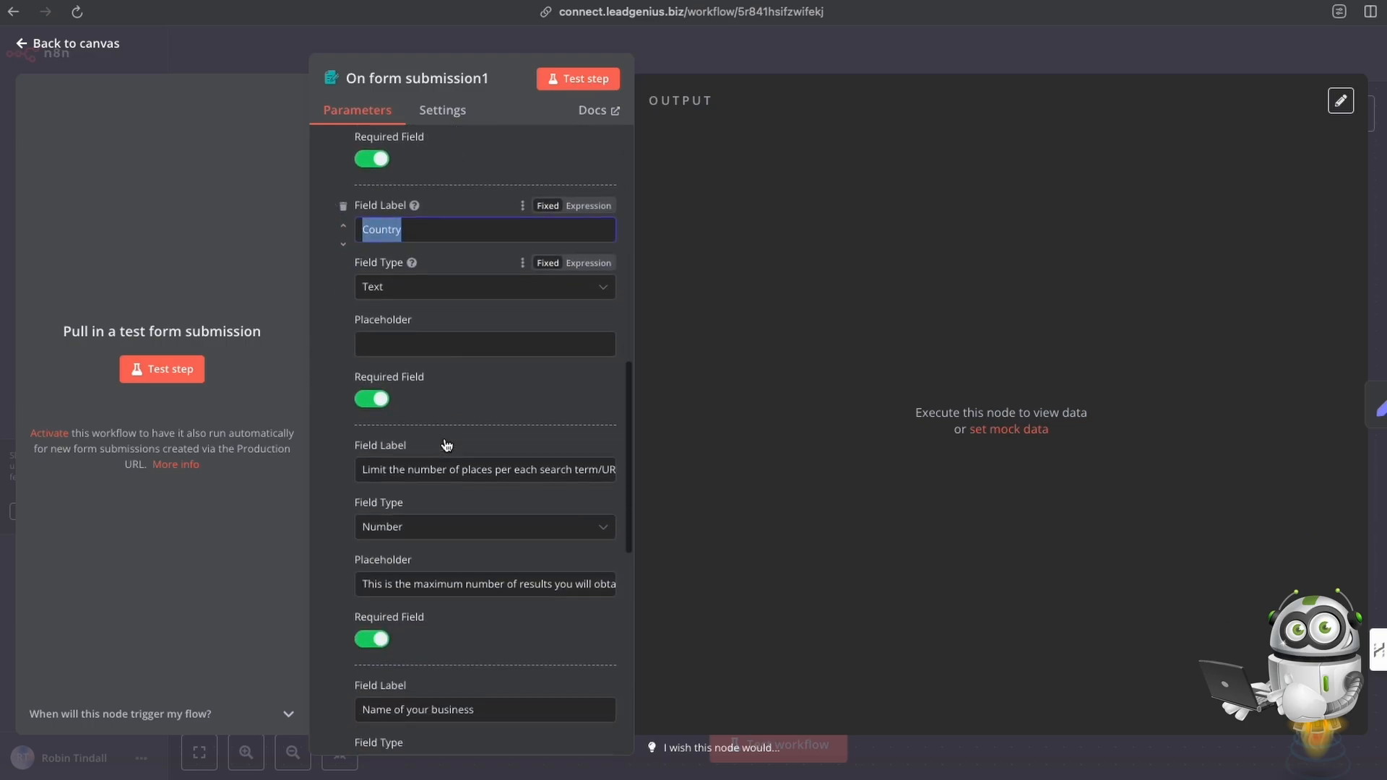
left_click_drag(358, 402, 530, 401)
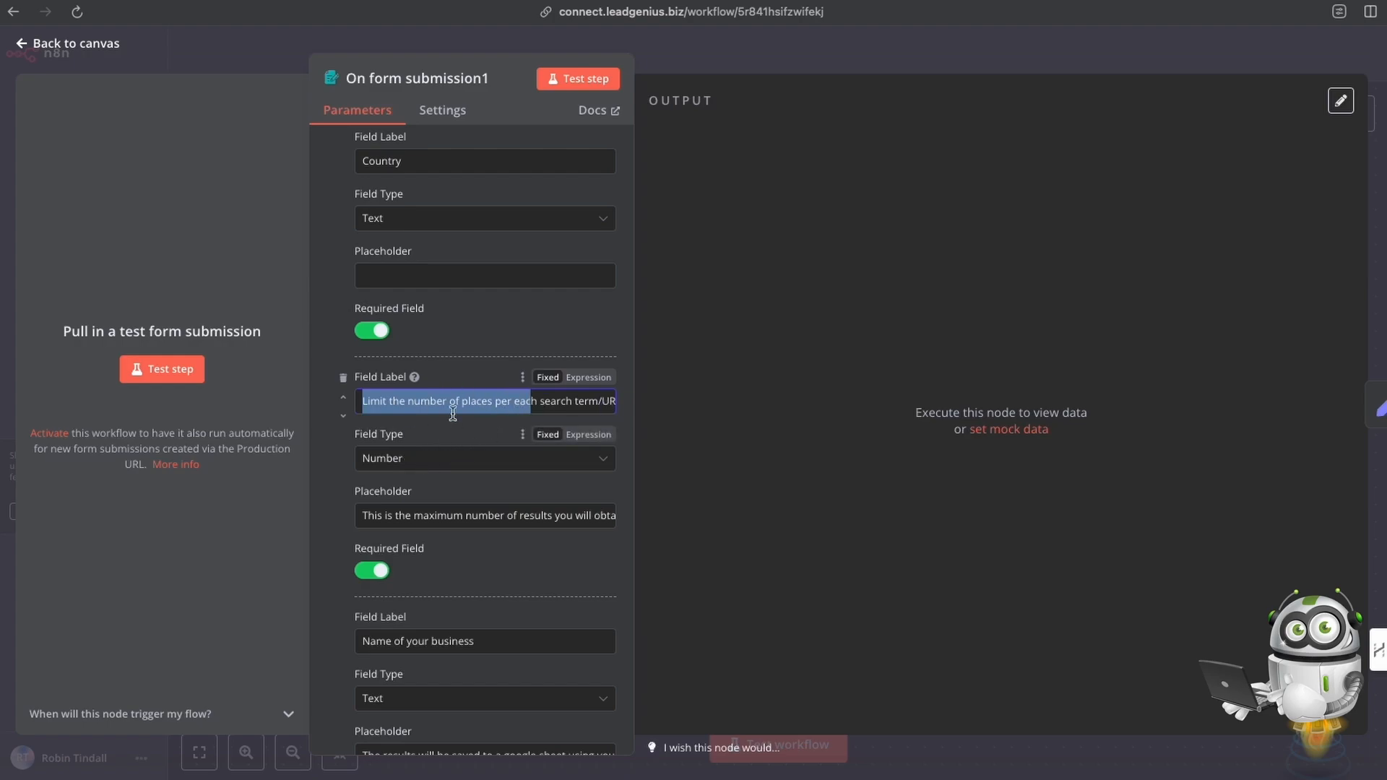
scroll(443, 419, "down", 3)
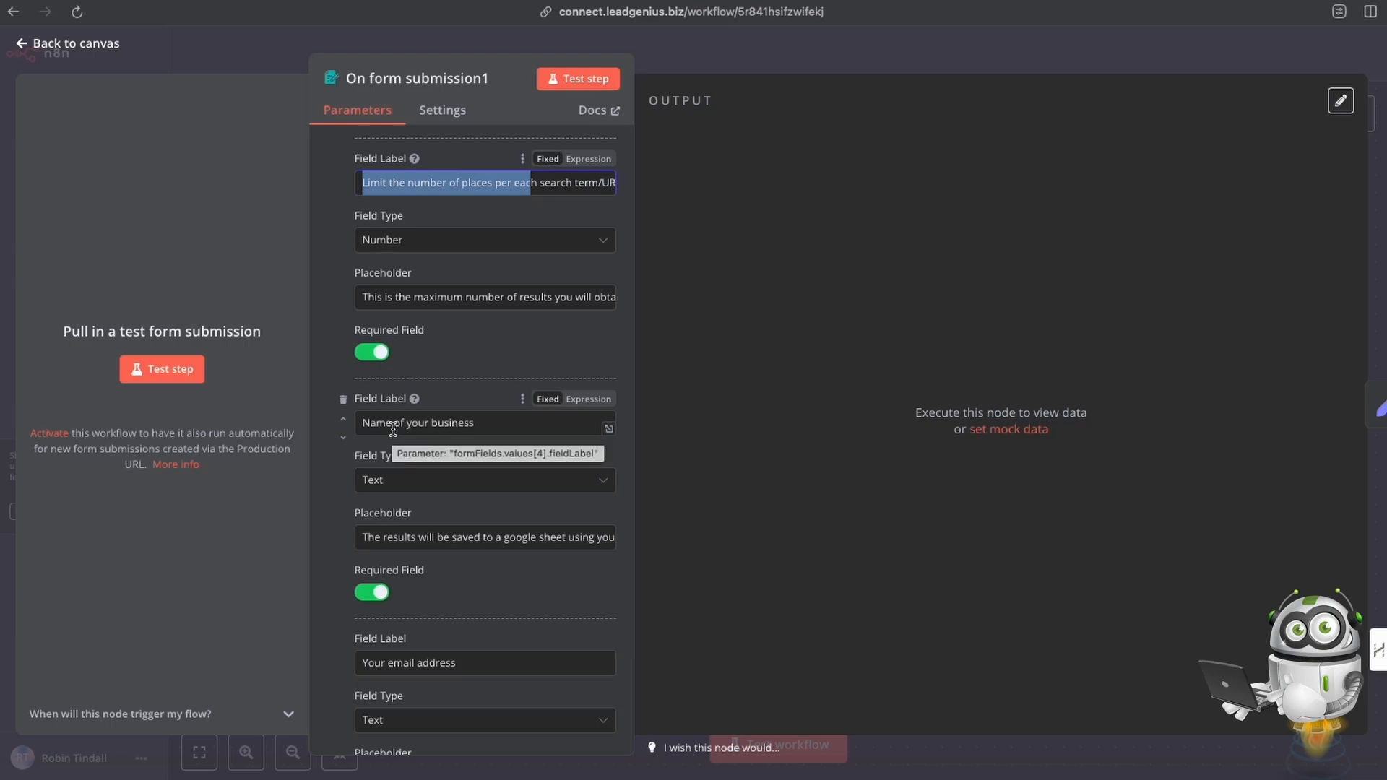
scroll(406, 440, "down", 1)
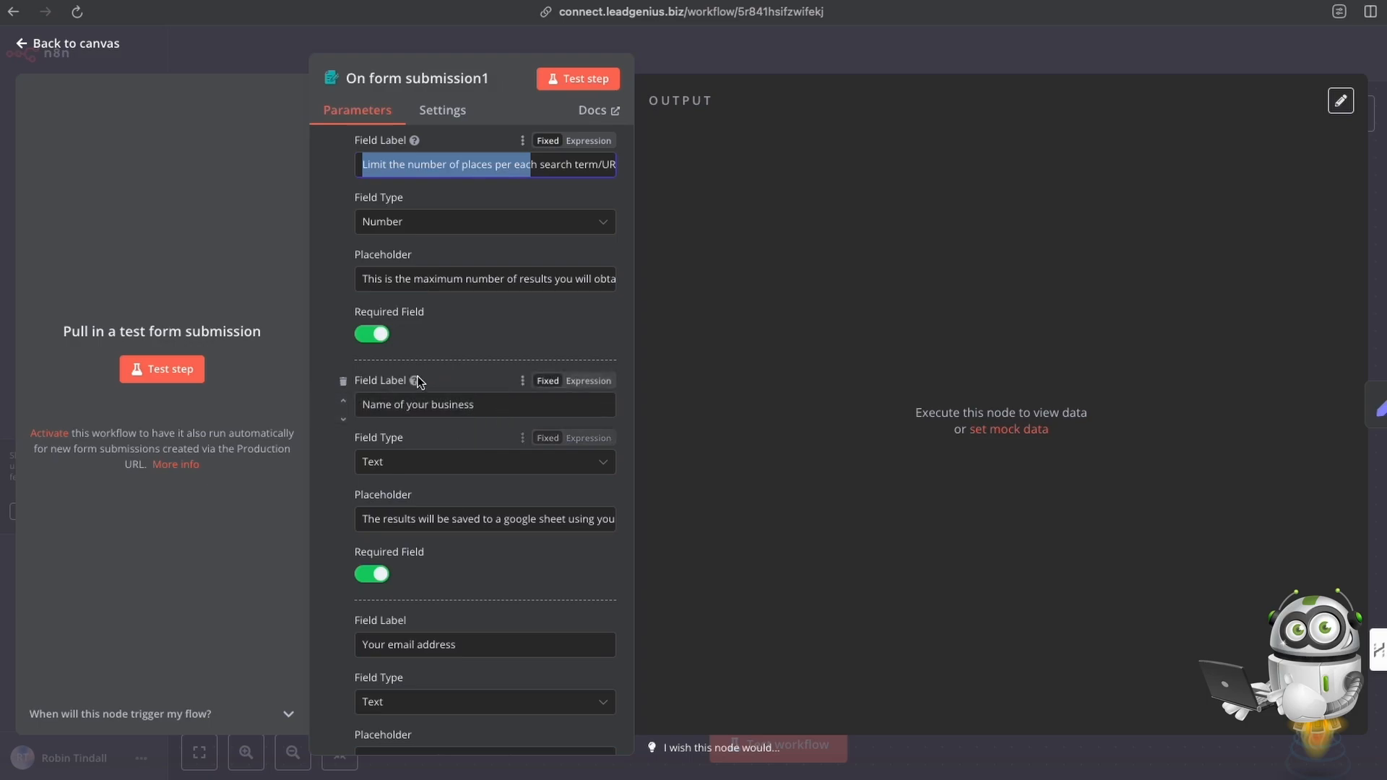
scroll(440, 430, "down", 4)
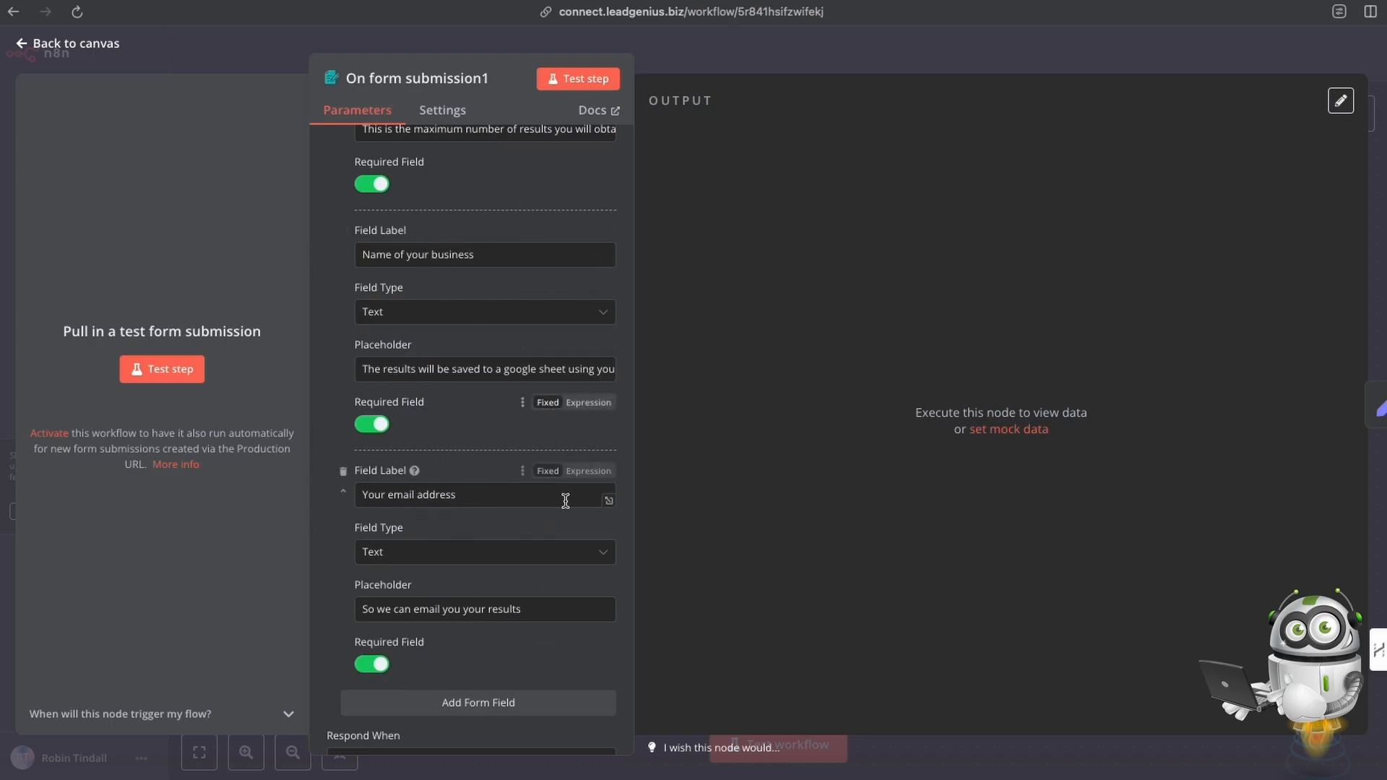
scroll(524, 348, "up", 2)
scroll(524, 348, "up", 10)
scroll(523, 360, "down", 15)
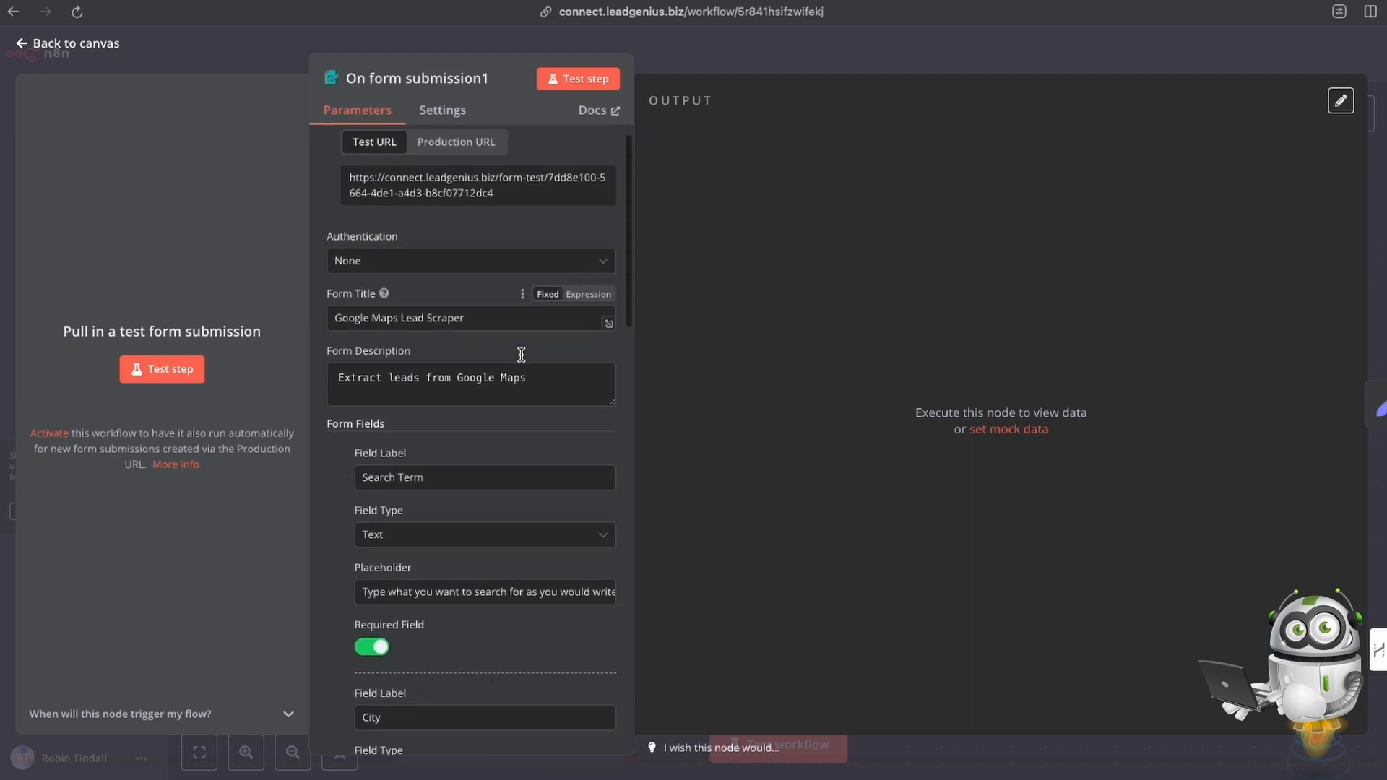
scroll(523, 360, "up", 15)
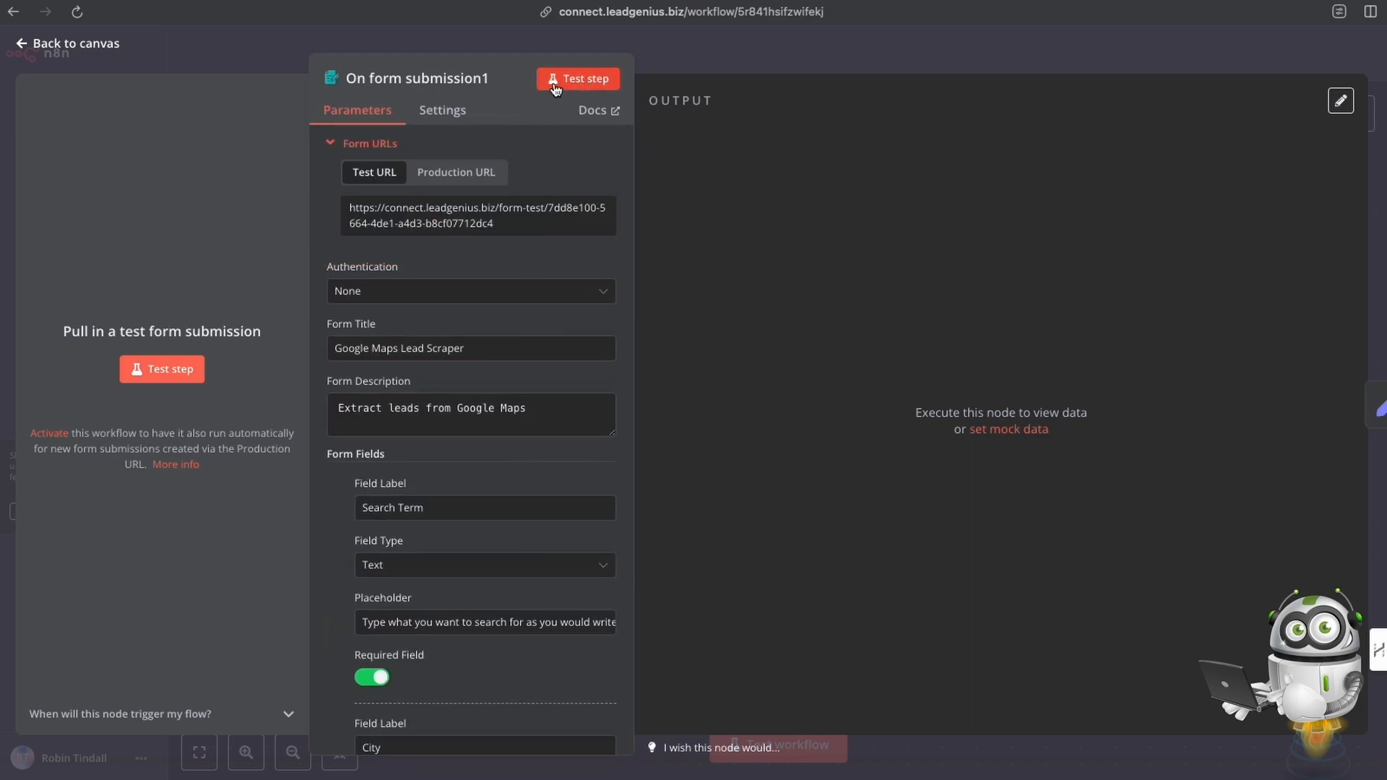
Run a test of the form trigger and enter "accountant" as the search term in the test form
left_click(577, 83)
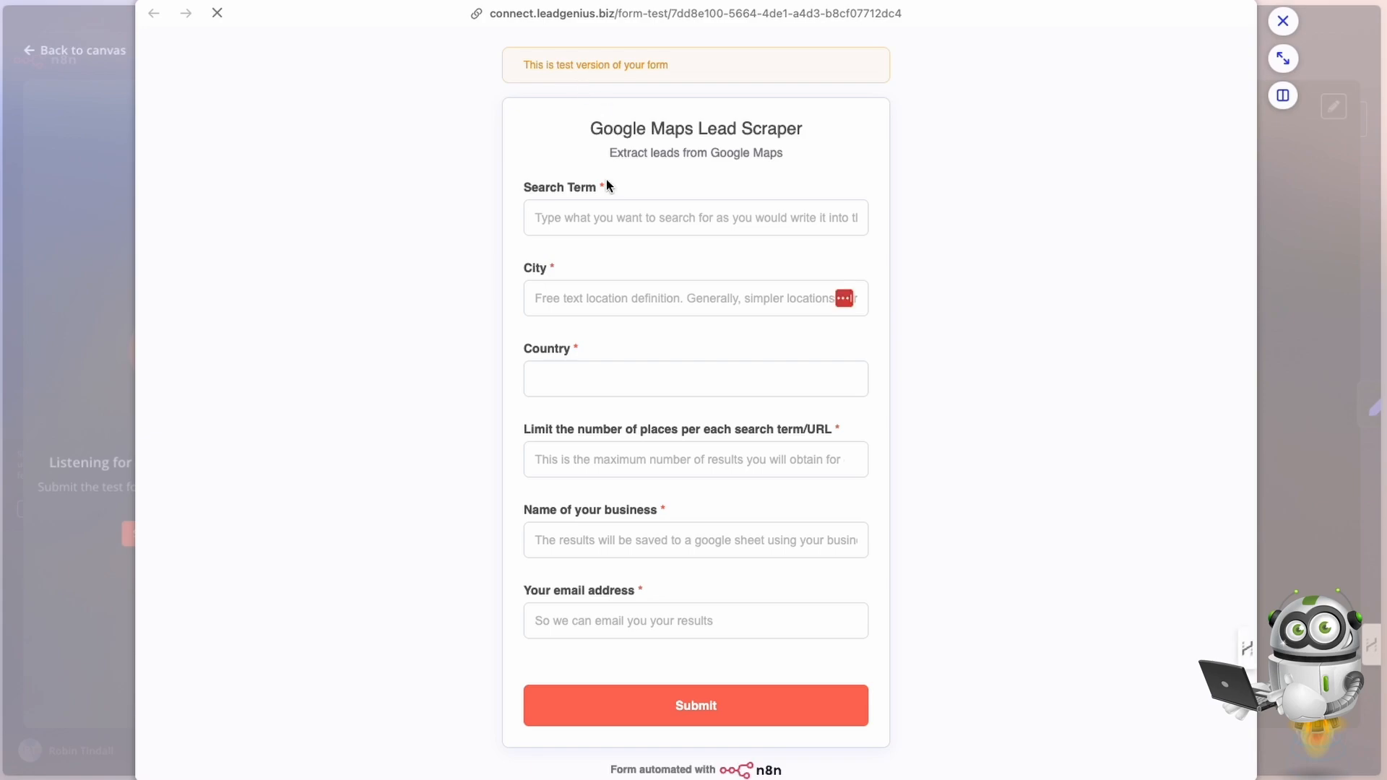
left_click(595, 217)
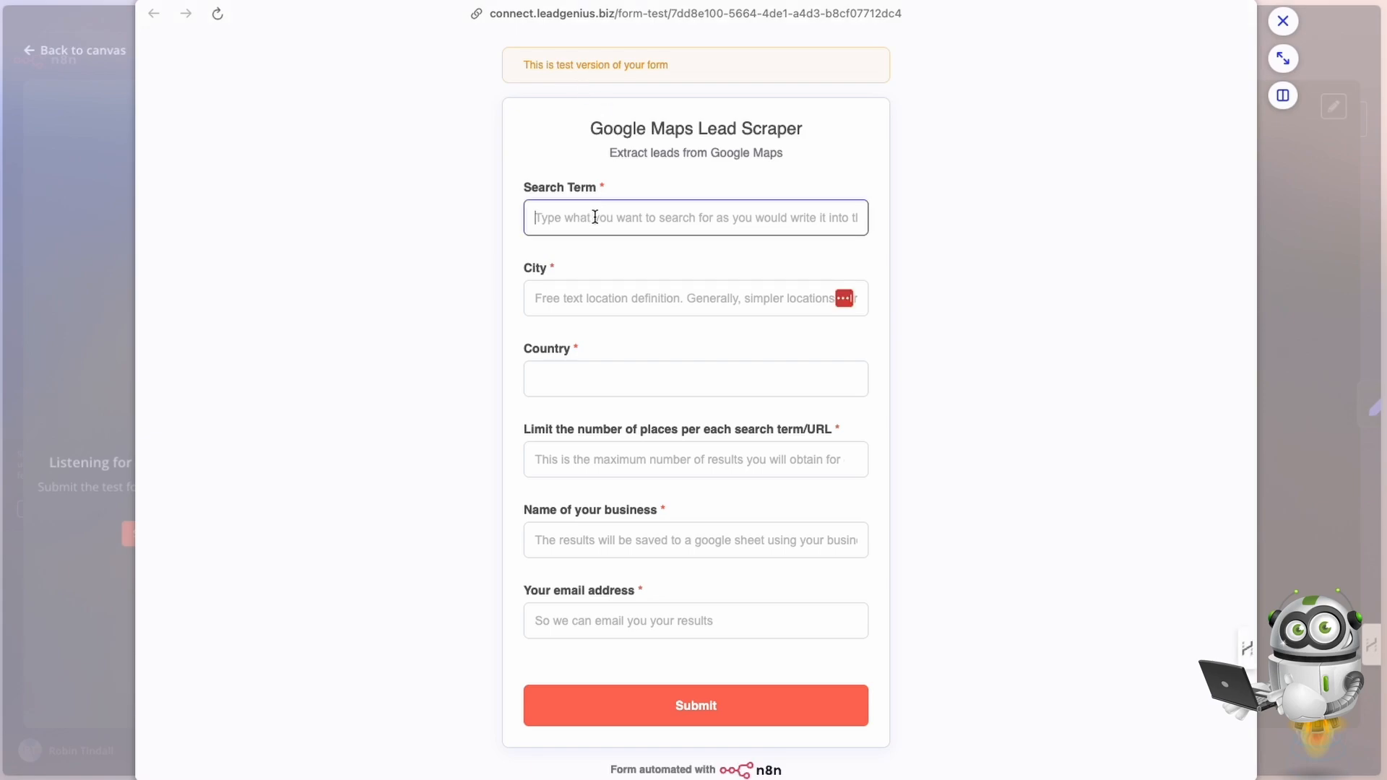
type("accountant")
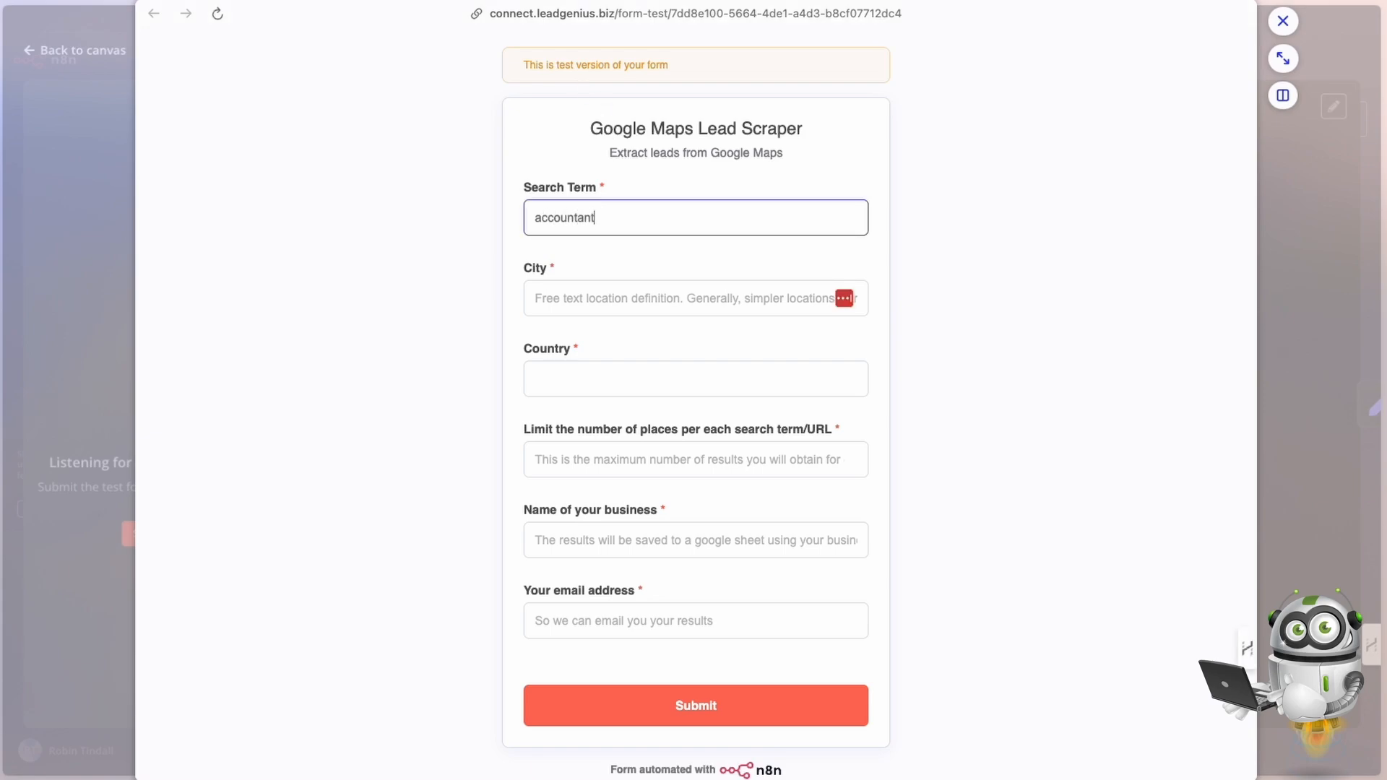
Fill in the test form's city as Cape Town and its country as South Africa
left_click(570, 297)
type("Cape Town")
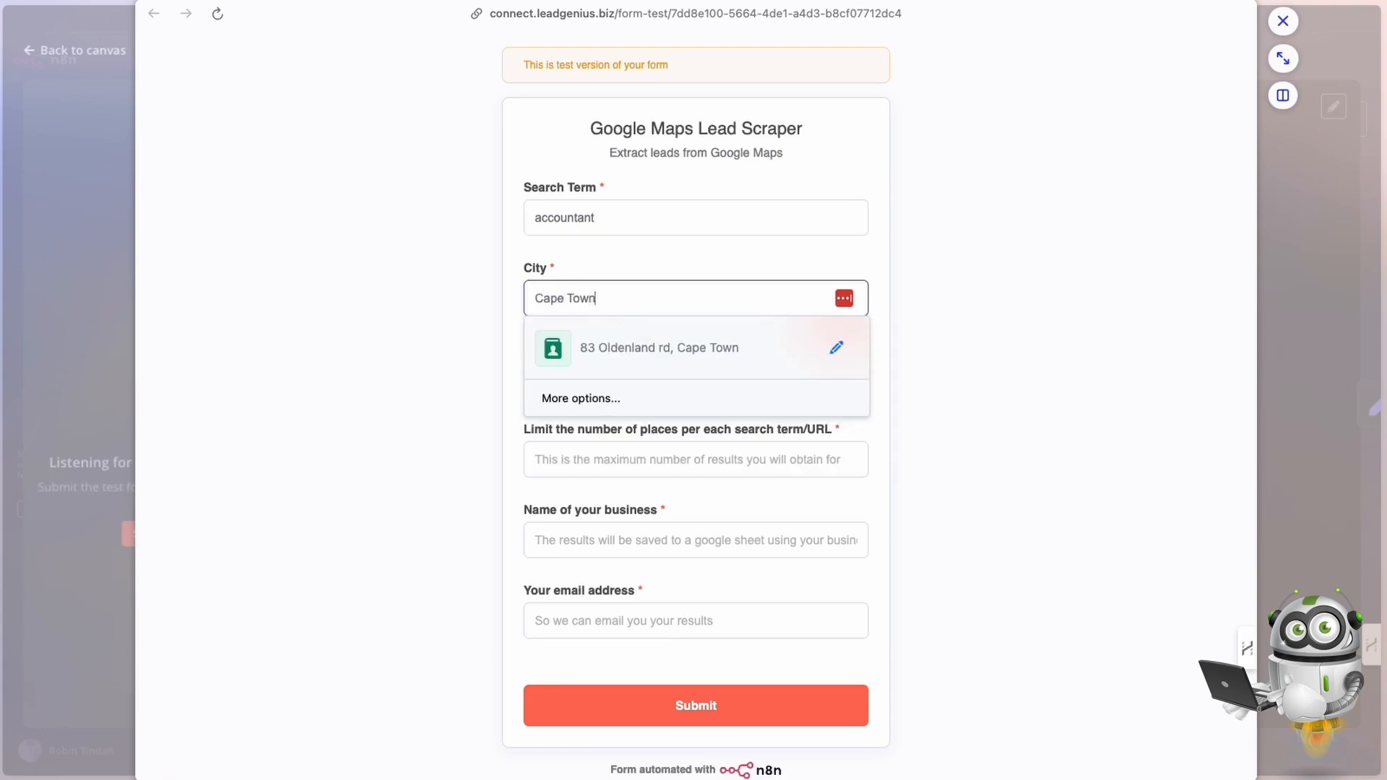
left_click(561, 455)
left_click(561, 367)
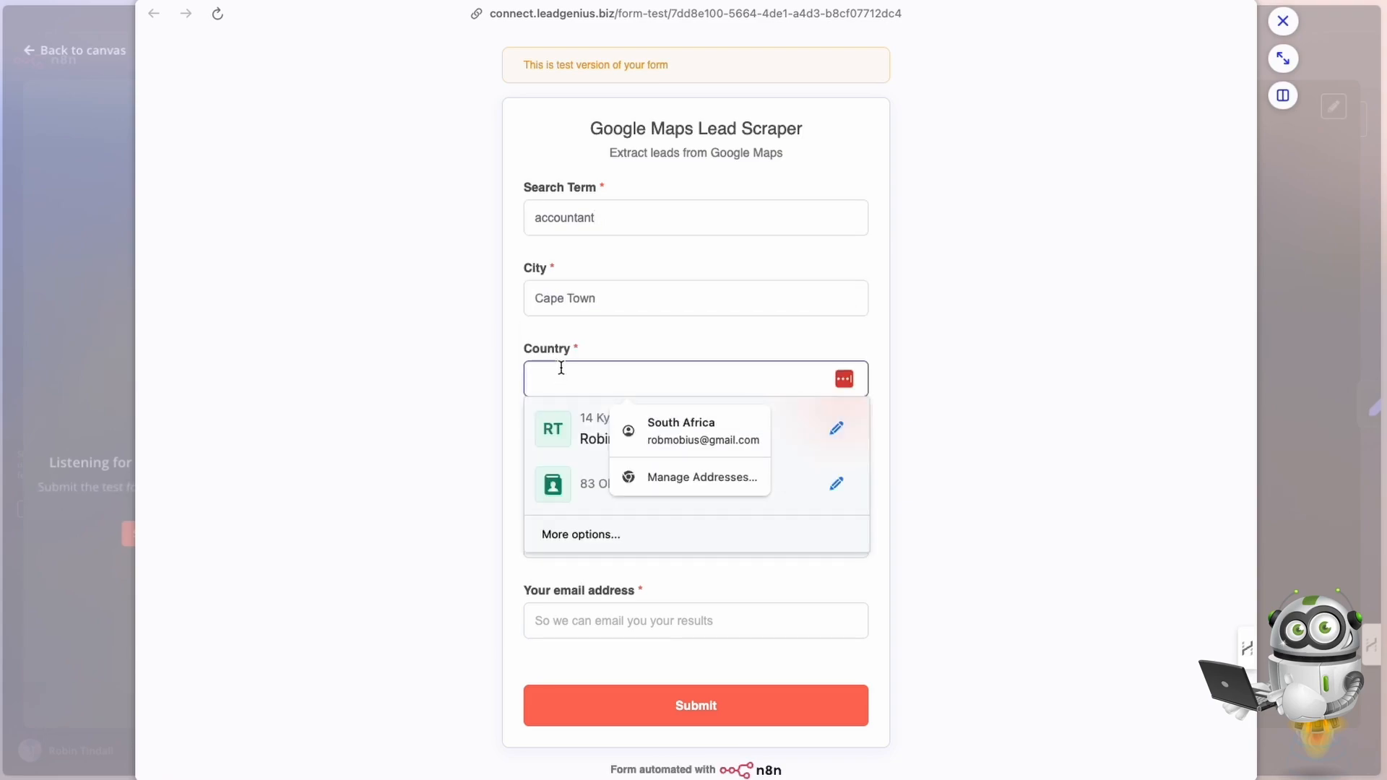
type("South Africa")
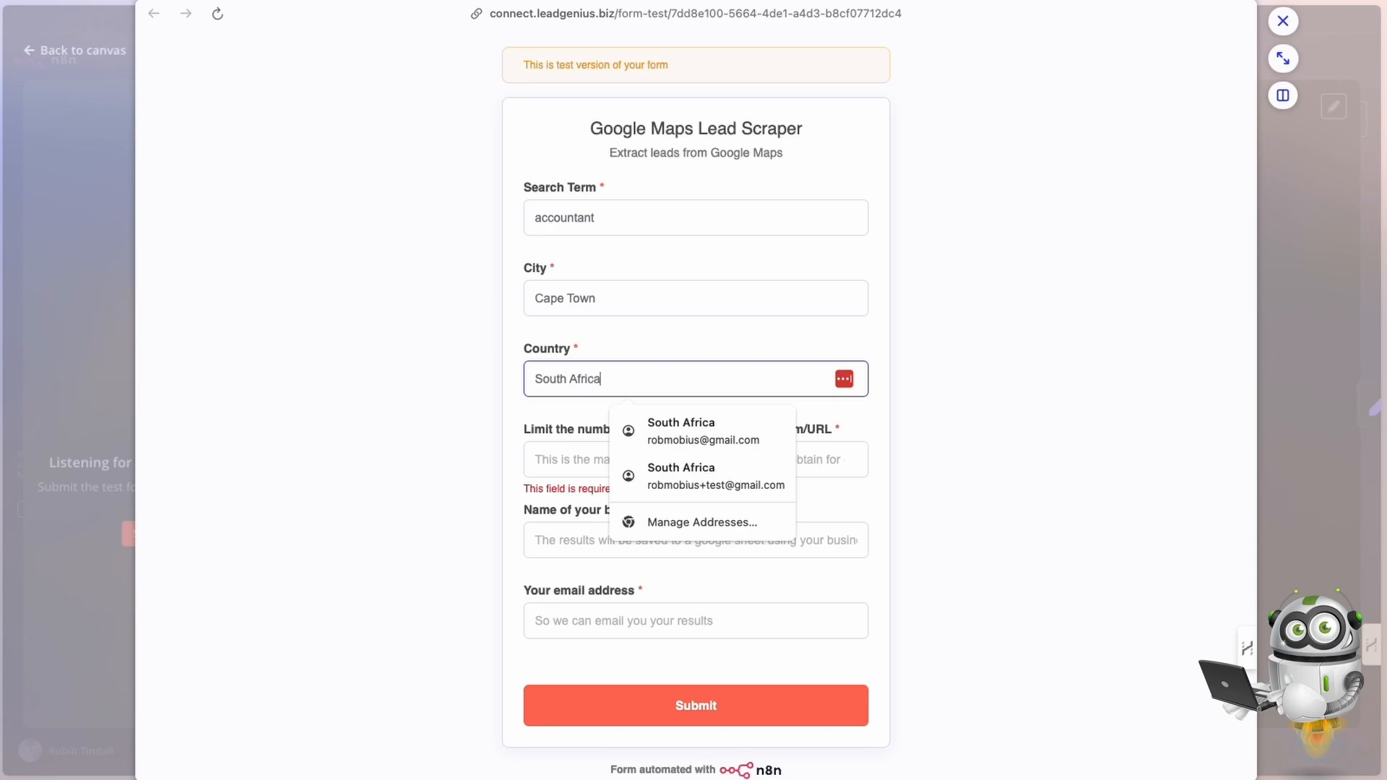
left_click(598, 334)
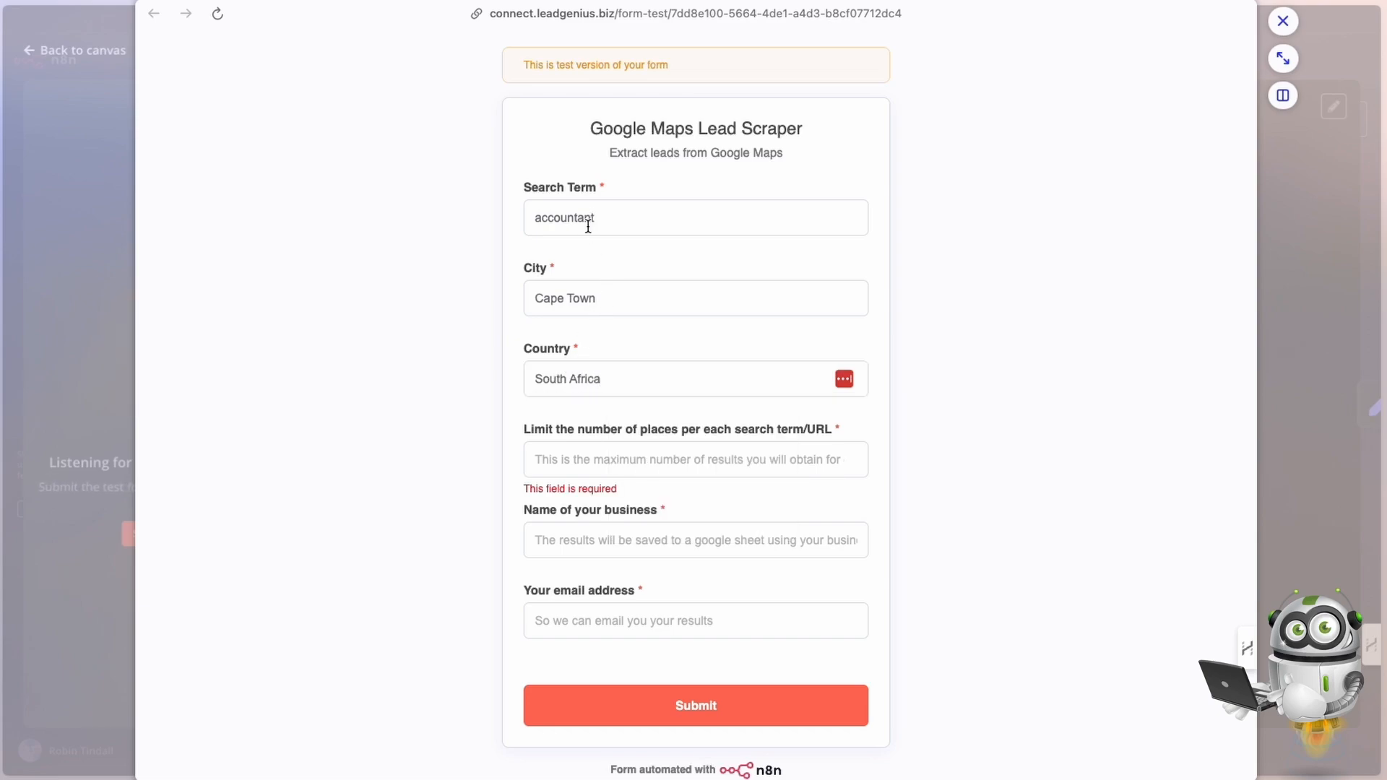
Limit the number of places per search term/URL to 10 in the test form
scroll(613, 282, "down", 1)
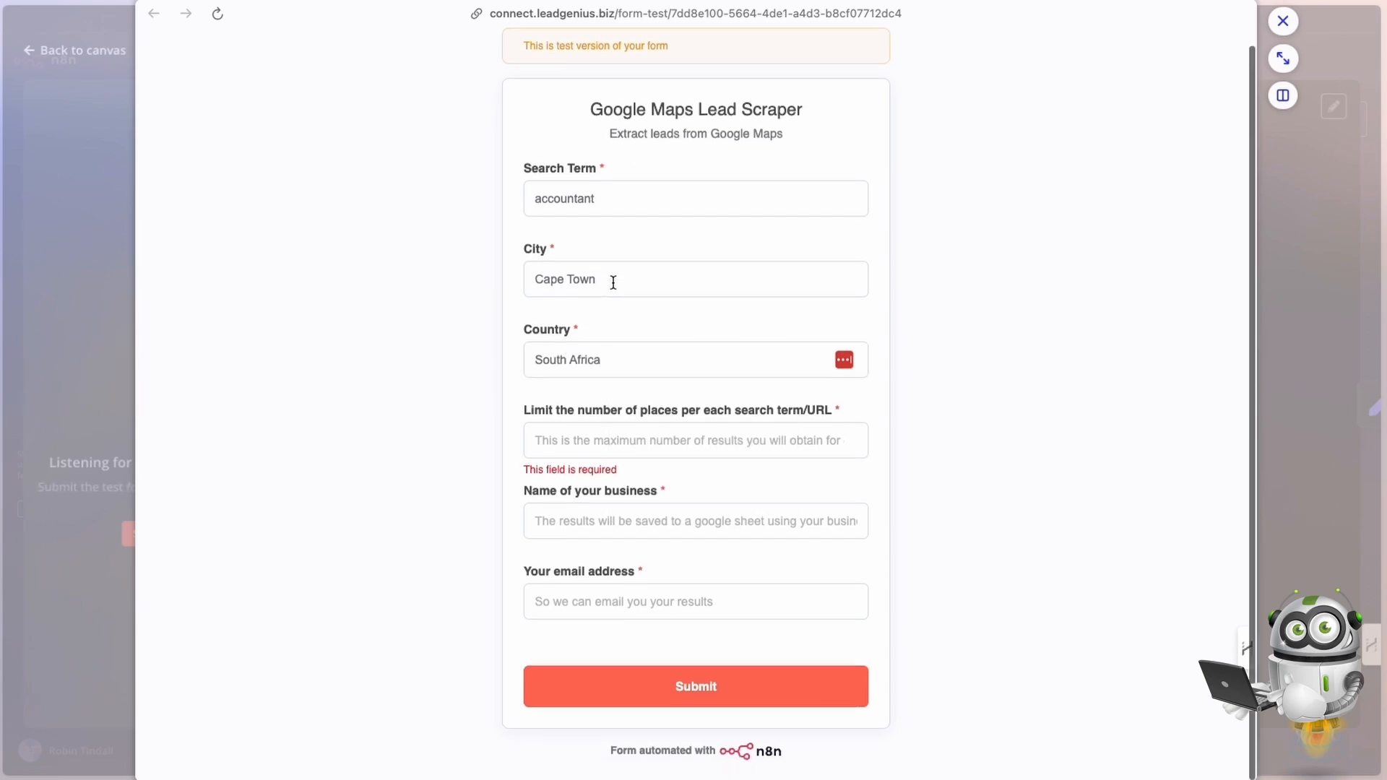
left_click(605, 448)
type("10")
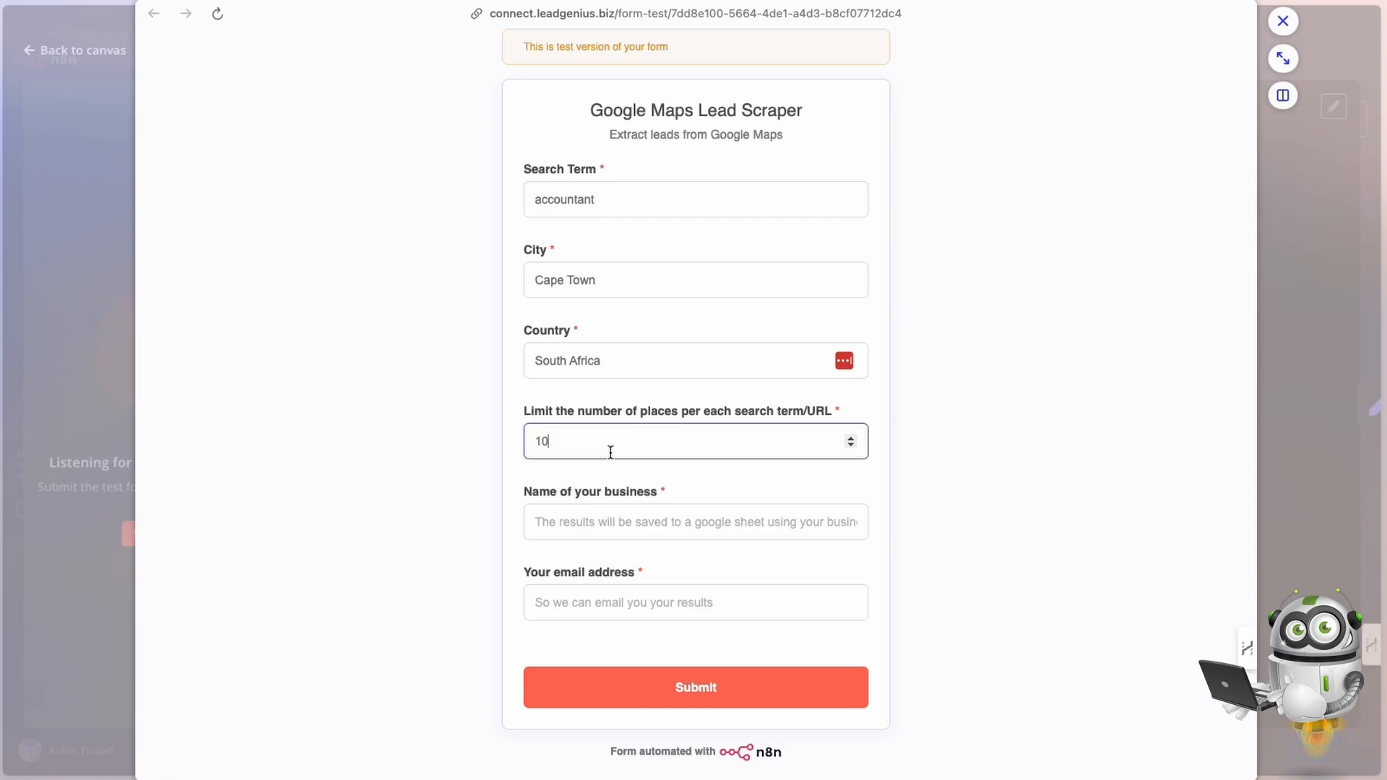
Enter "Accountant leads generator" as the business name and fill in the email address in the test form
left_click(590, 522)
type("Accountant leads generator")
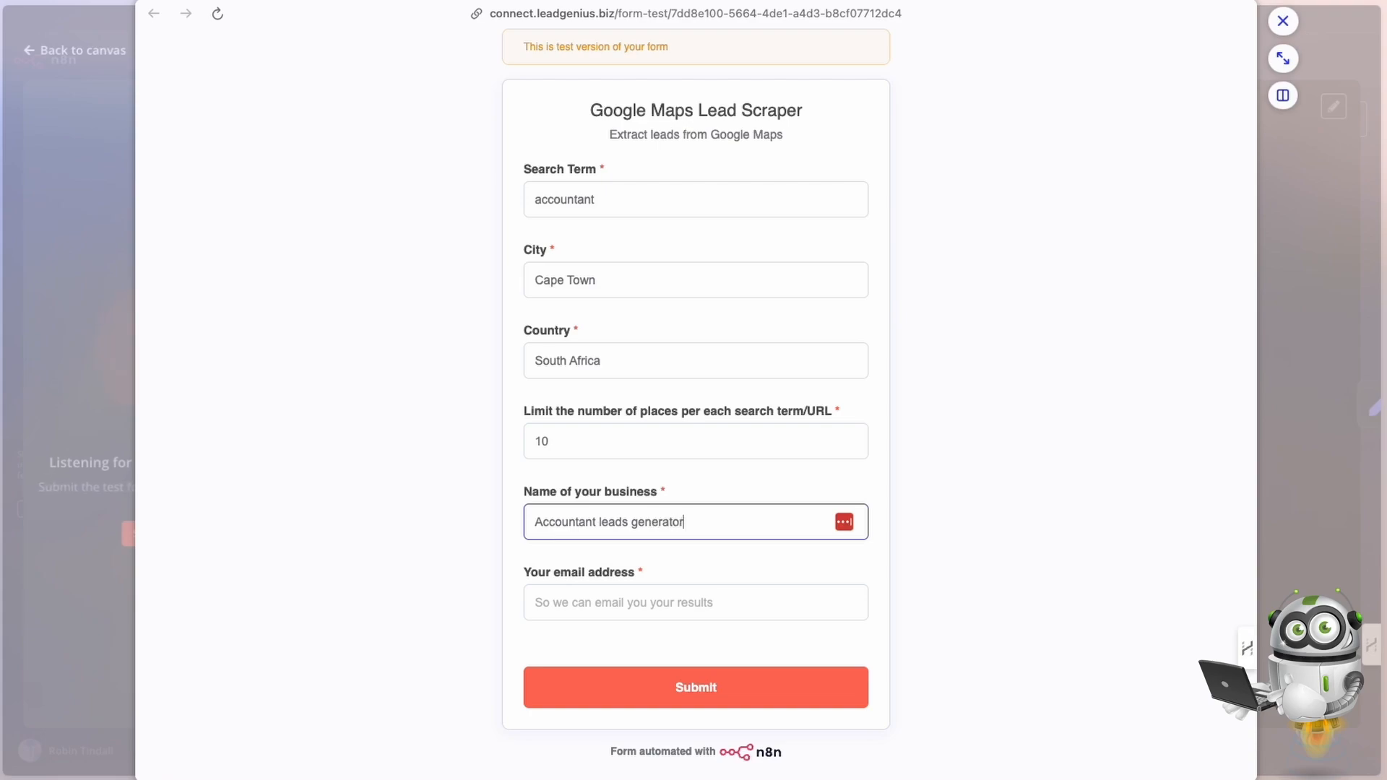
left_click(597, 606)
left_click(665, 648)
left_click(511, 636)
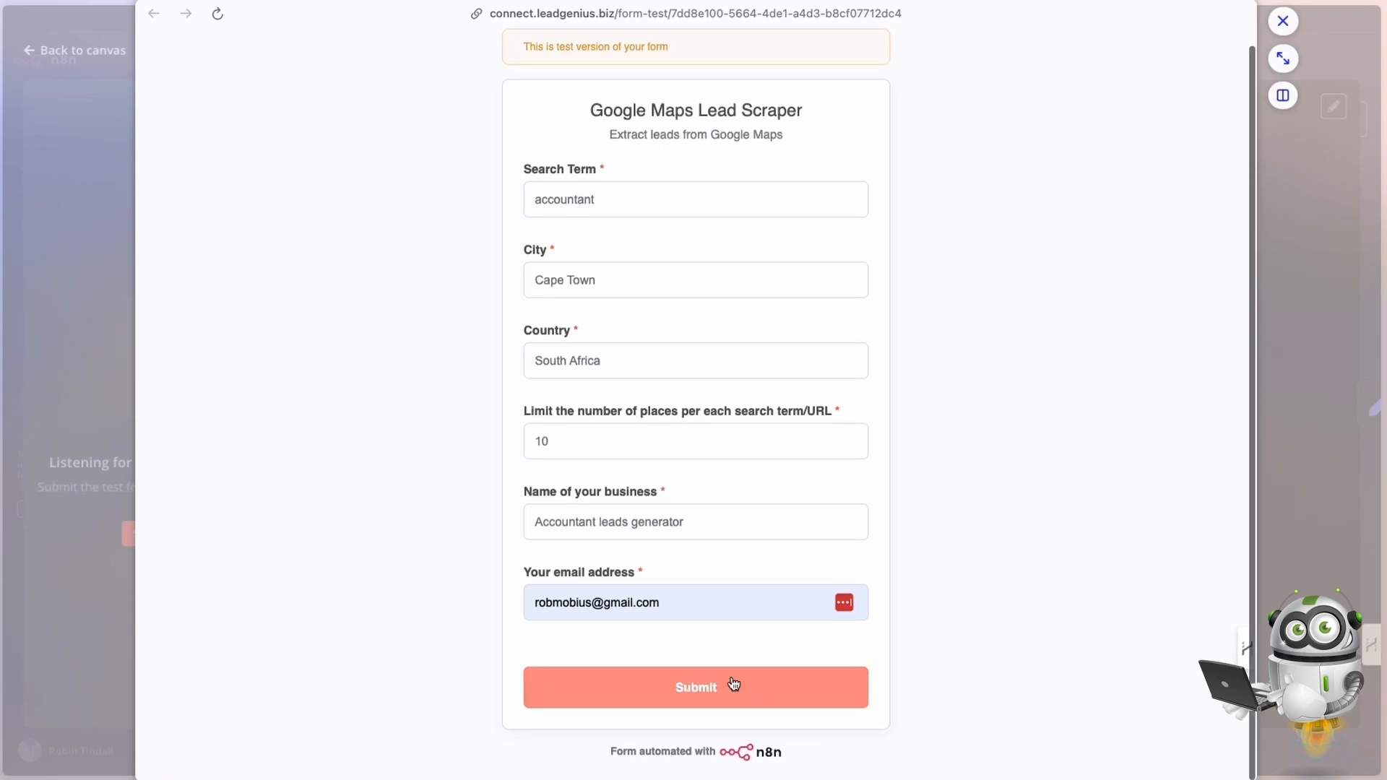
Submit the test form, close it and return to the workflow canvas
left_click(705, 695)
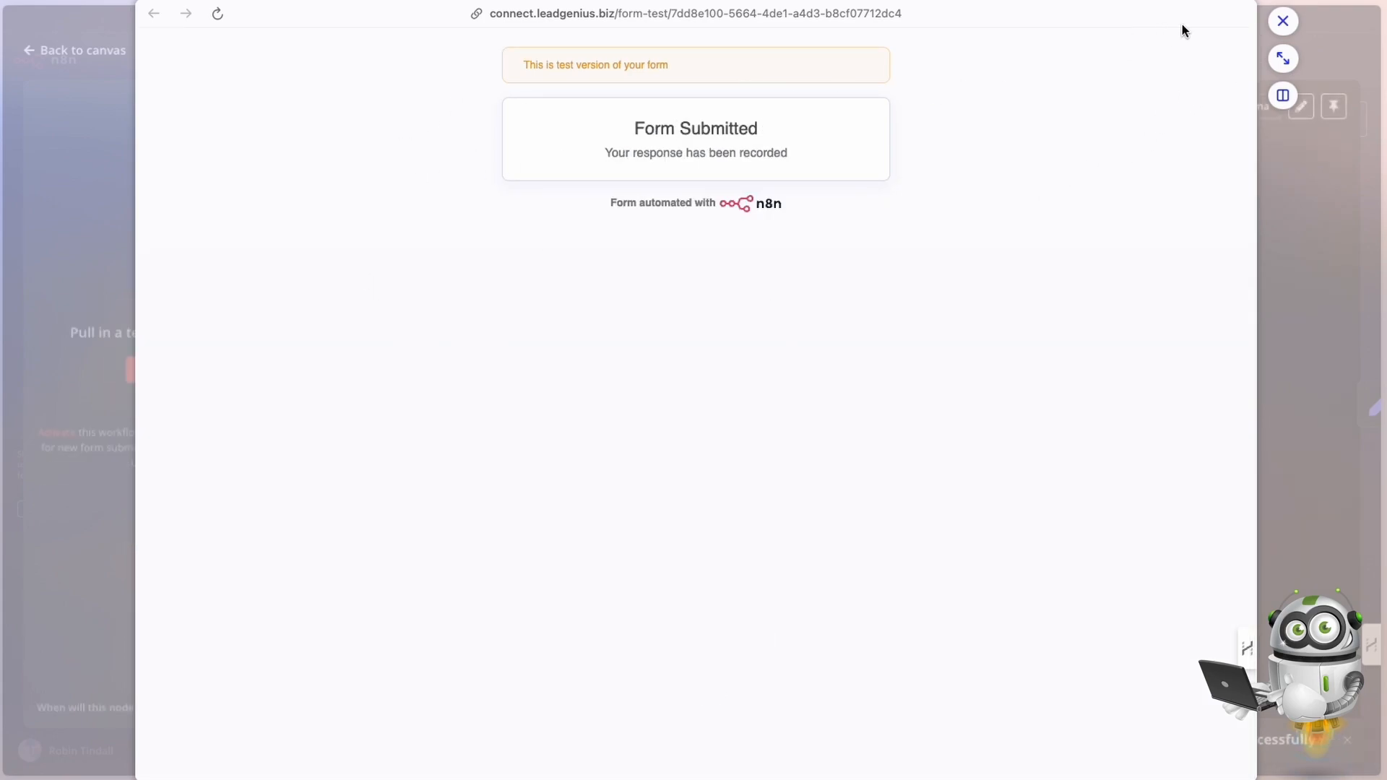
left_click(1283, 21)
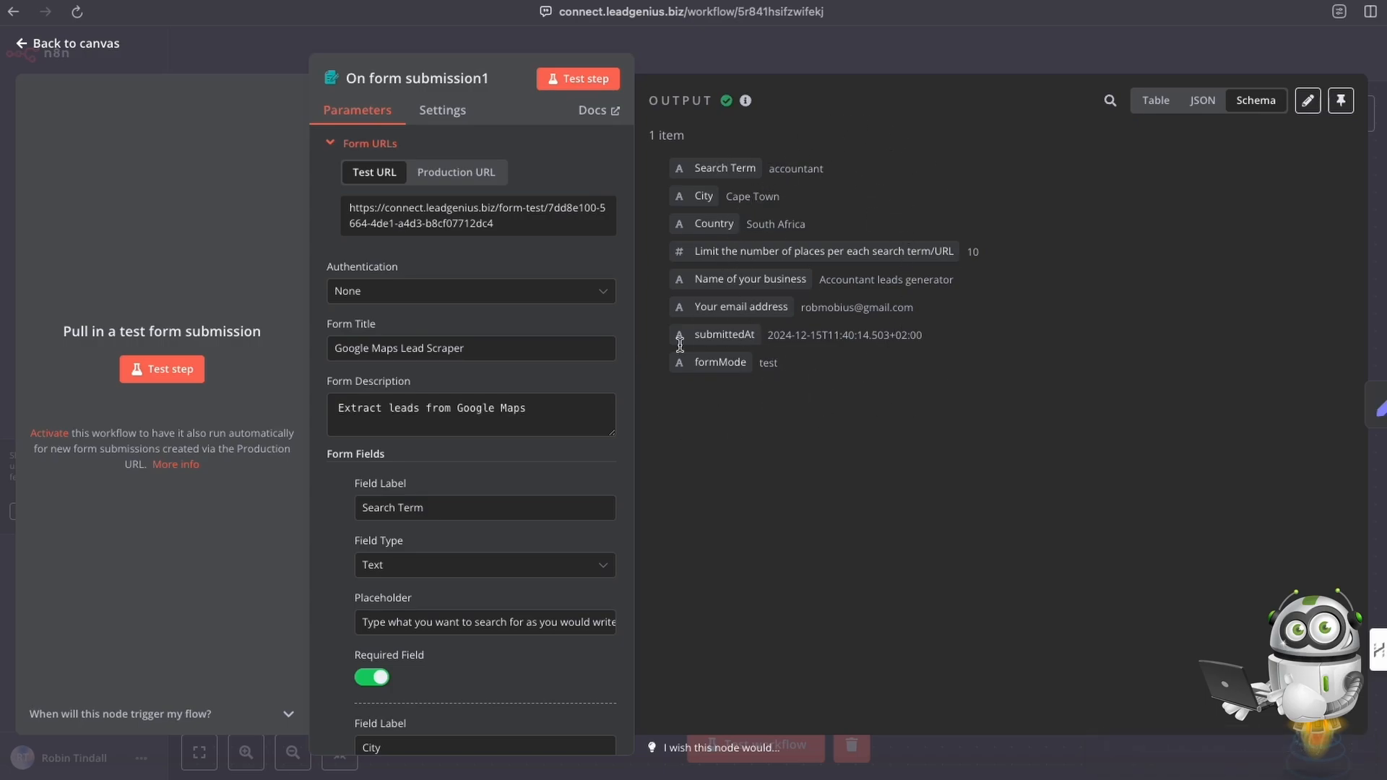
left_click(774, 63)
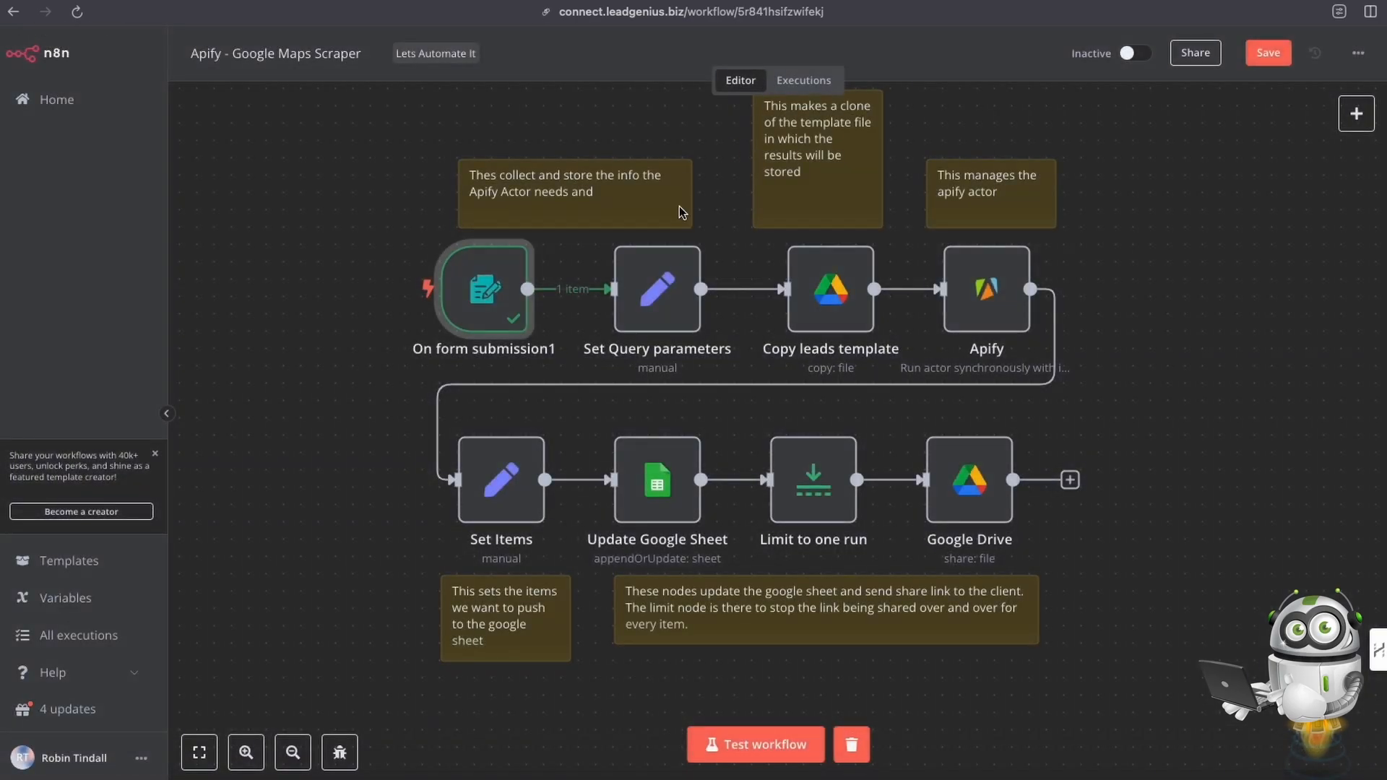
Open the Set Query parameters node and examine how its fields to set map to the form submission values
double_click(659, 305)
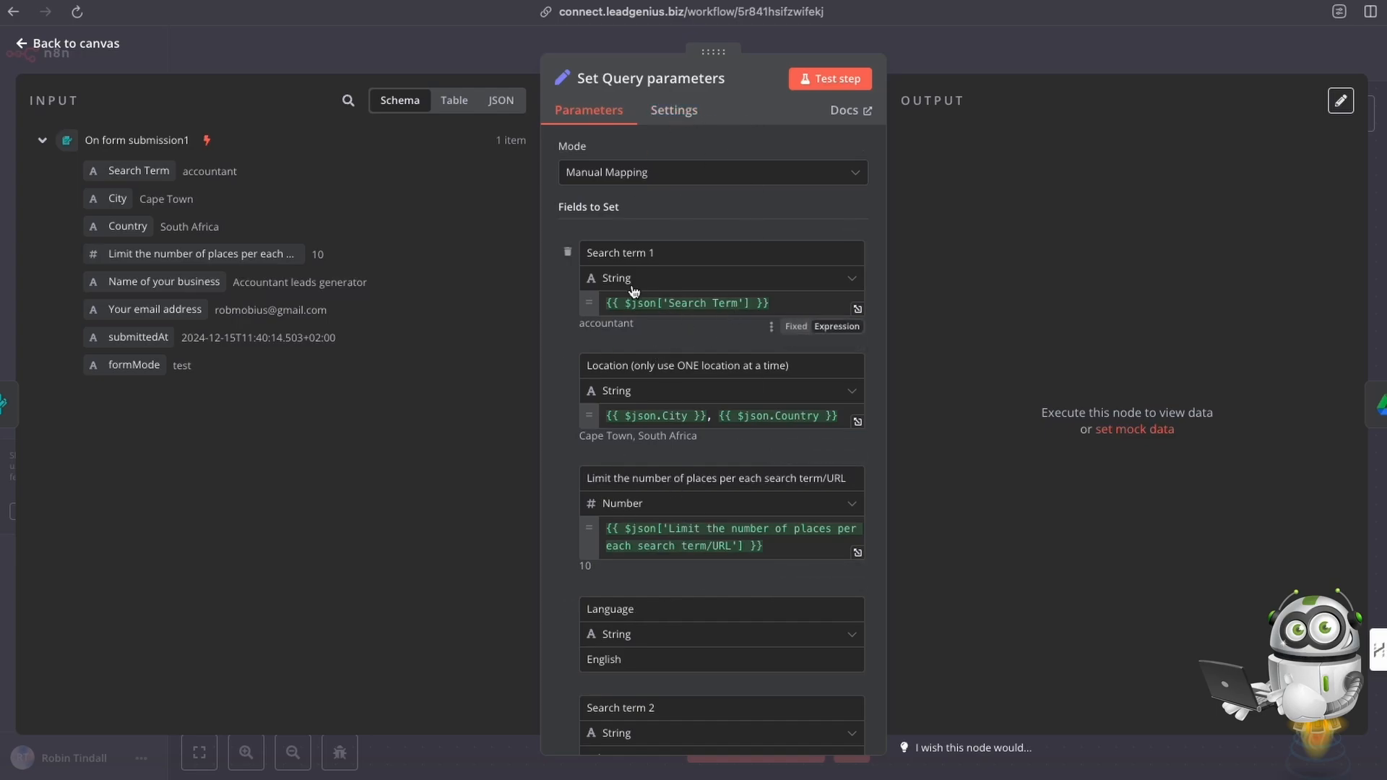
left_click_drag(657, 250, 576, 256)
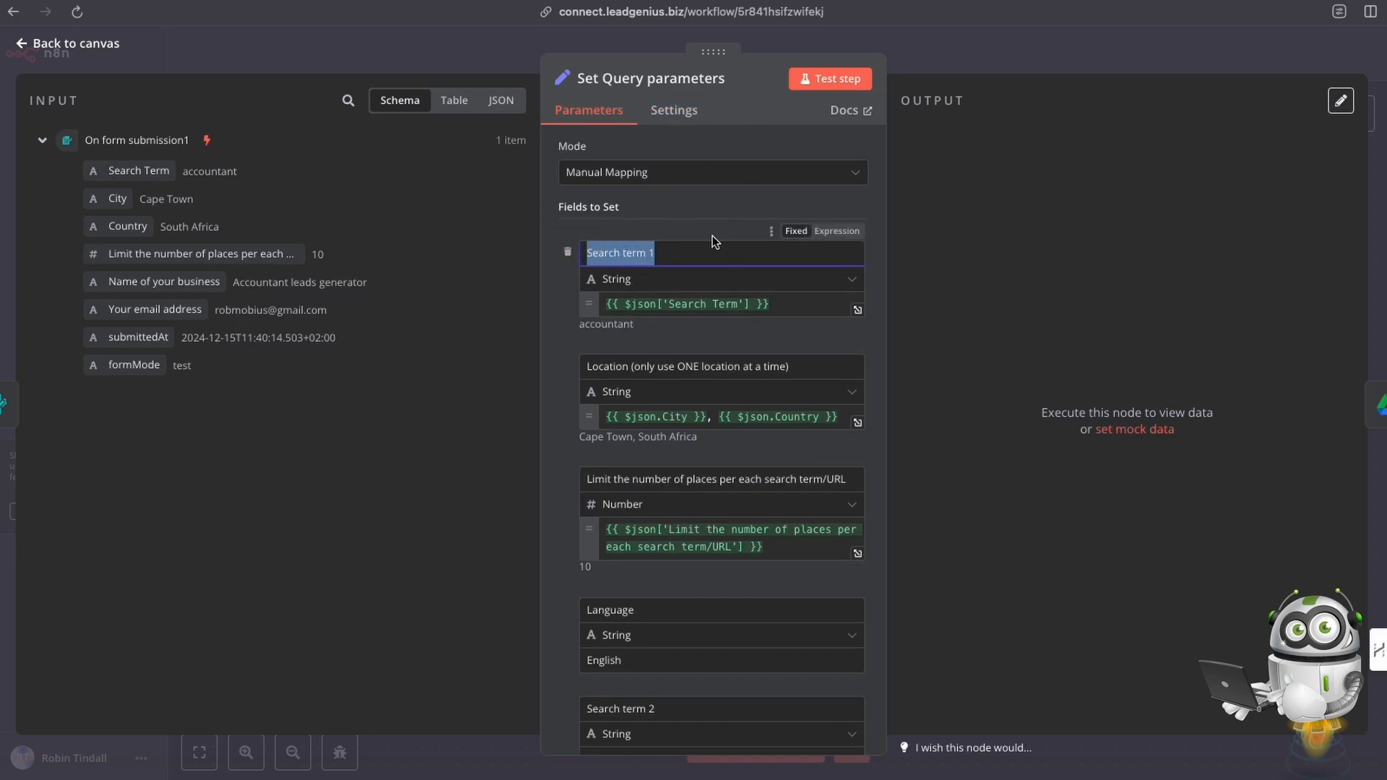
left_click(659, 225)
mouse_move(135, 176)
left_mouse_down()
mouse_move(635, 327)
mouse_move(237, 203)
mouse_move(143, 192)
left_mouse_up()
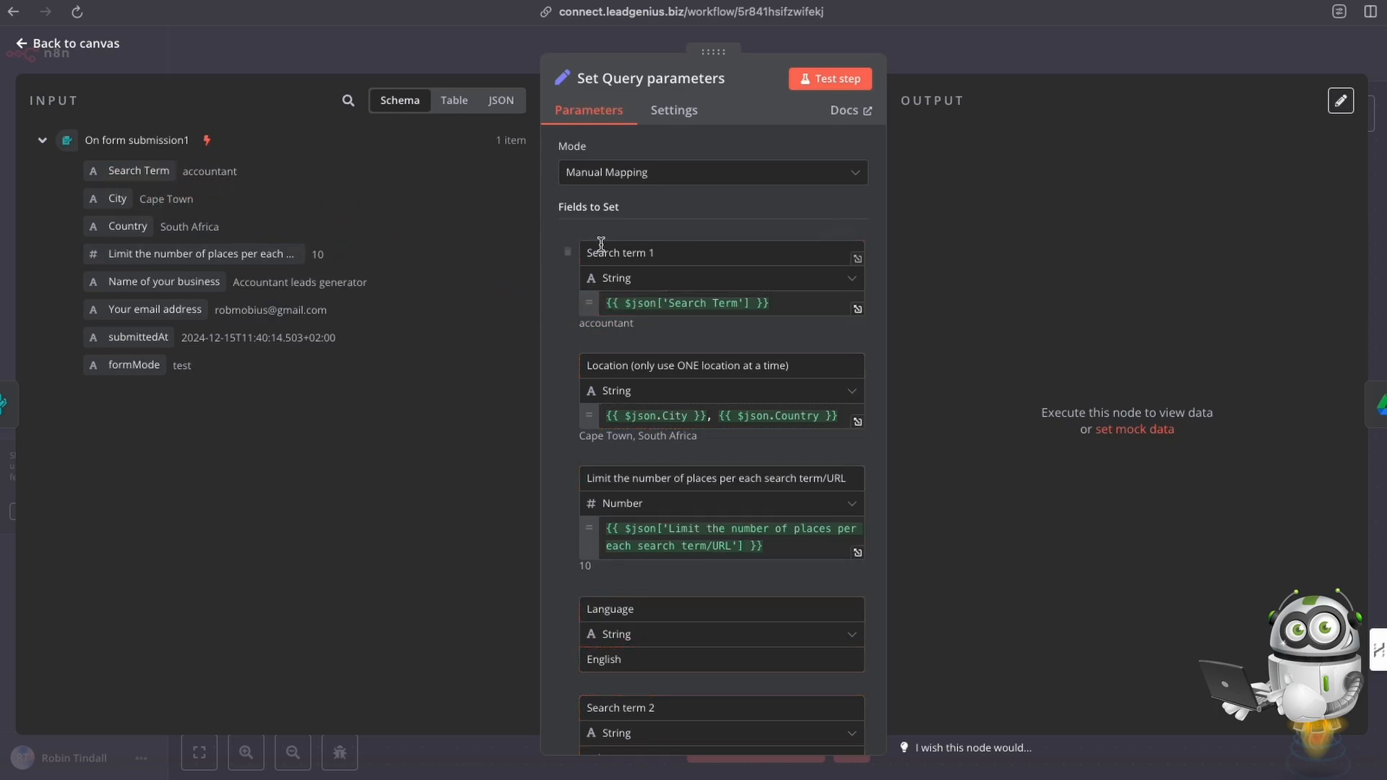
scroll(621, 289, "down", 2)
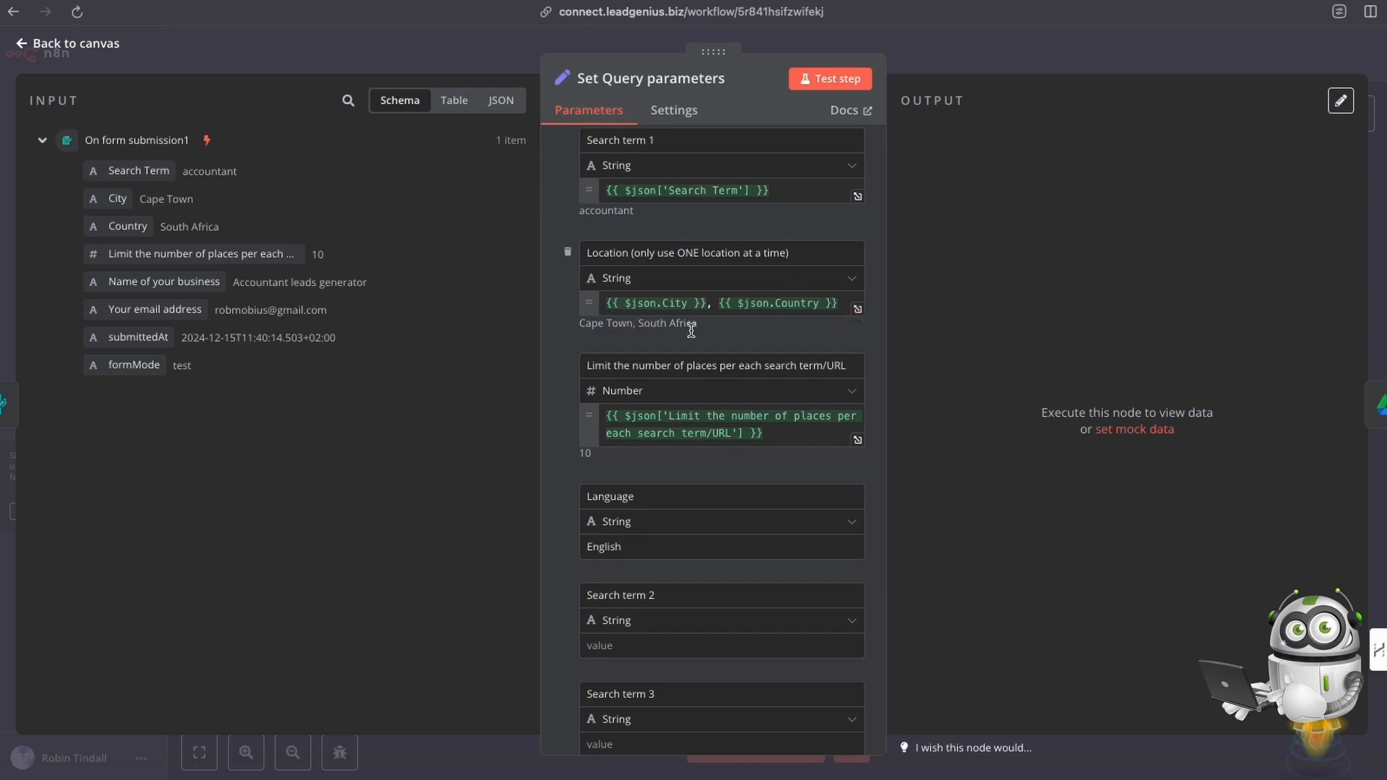
scroll(690, 325, "down", 1)
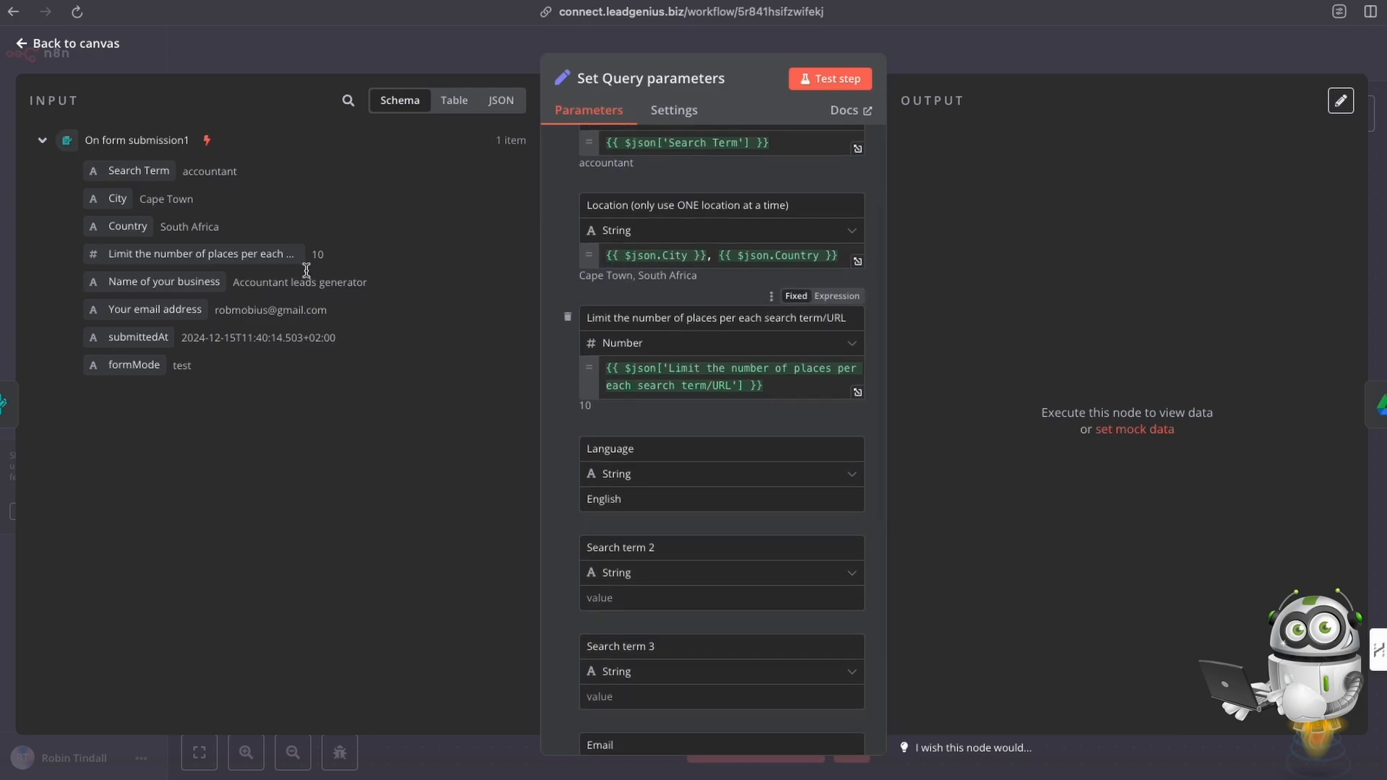
scroll(568, 405, "down", 2)
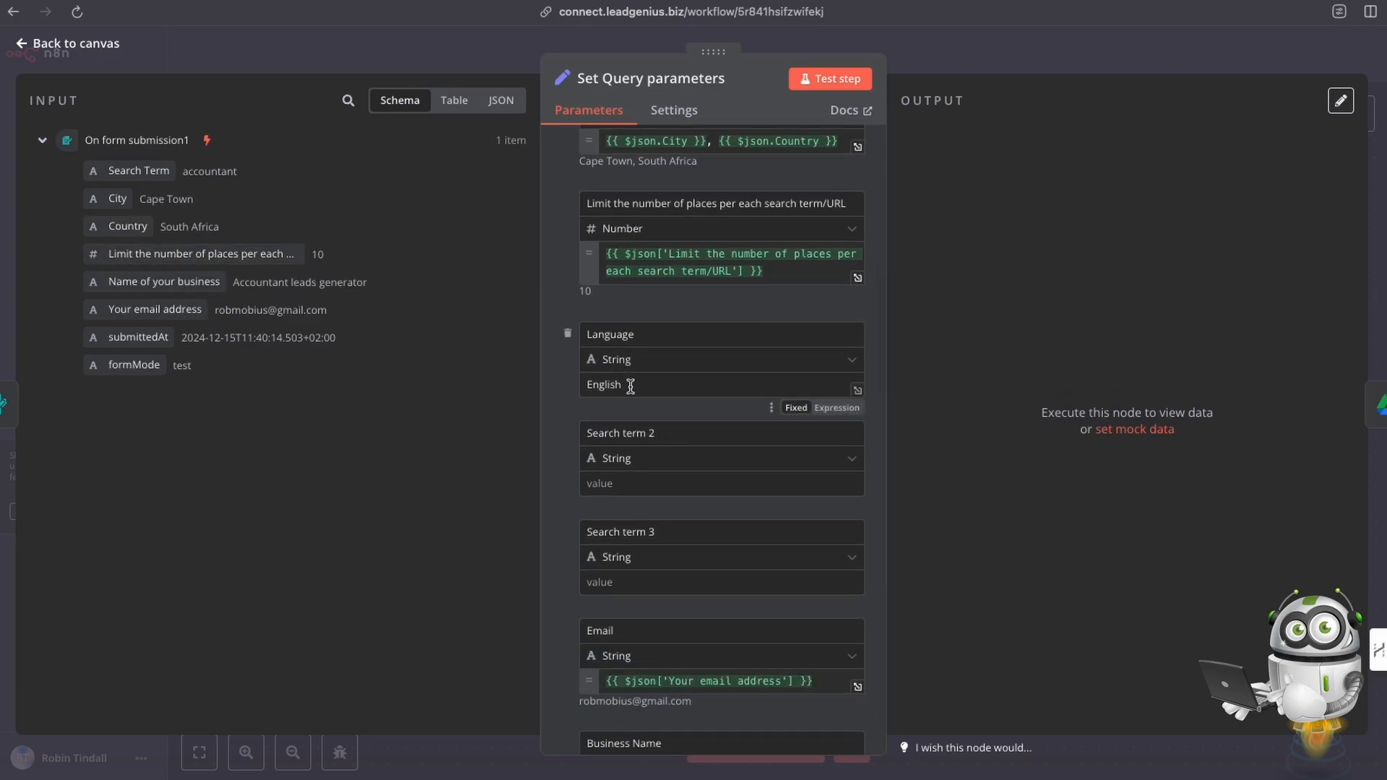
scroll(647, 386, "down", 1)
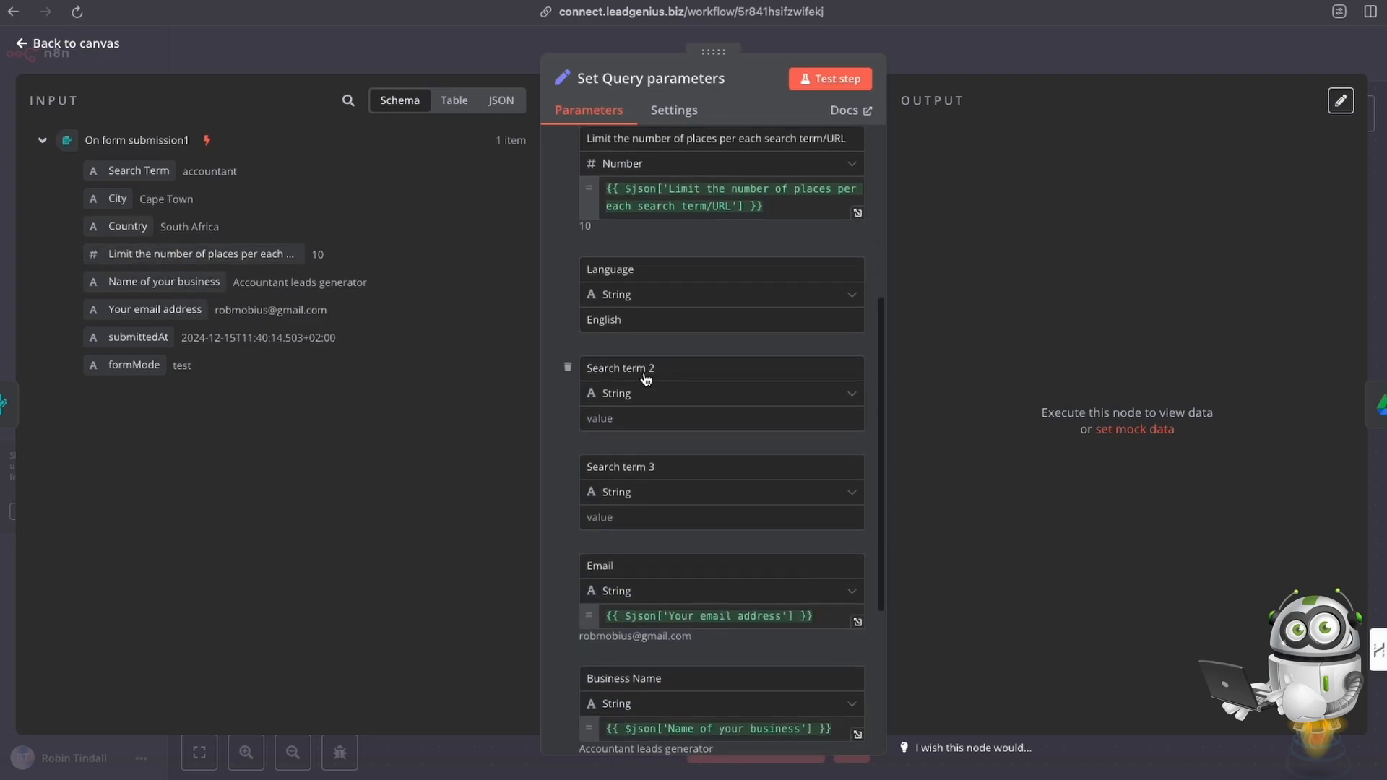
scroll(642, 457, "down", 1)
scroll(643, 458, "down", 1)
scroll(643, 404, "up", 2)
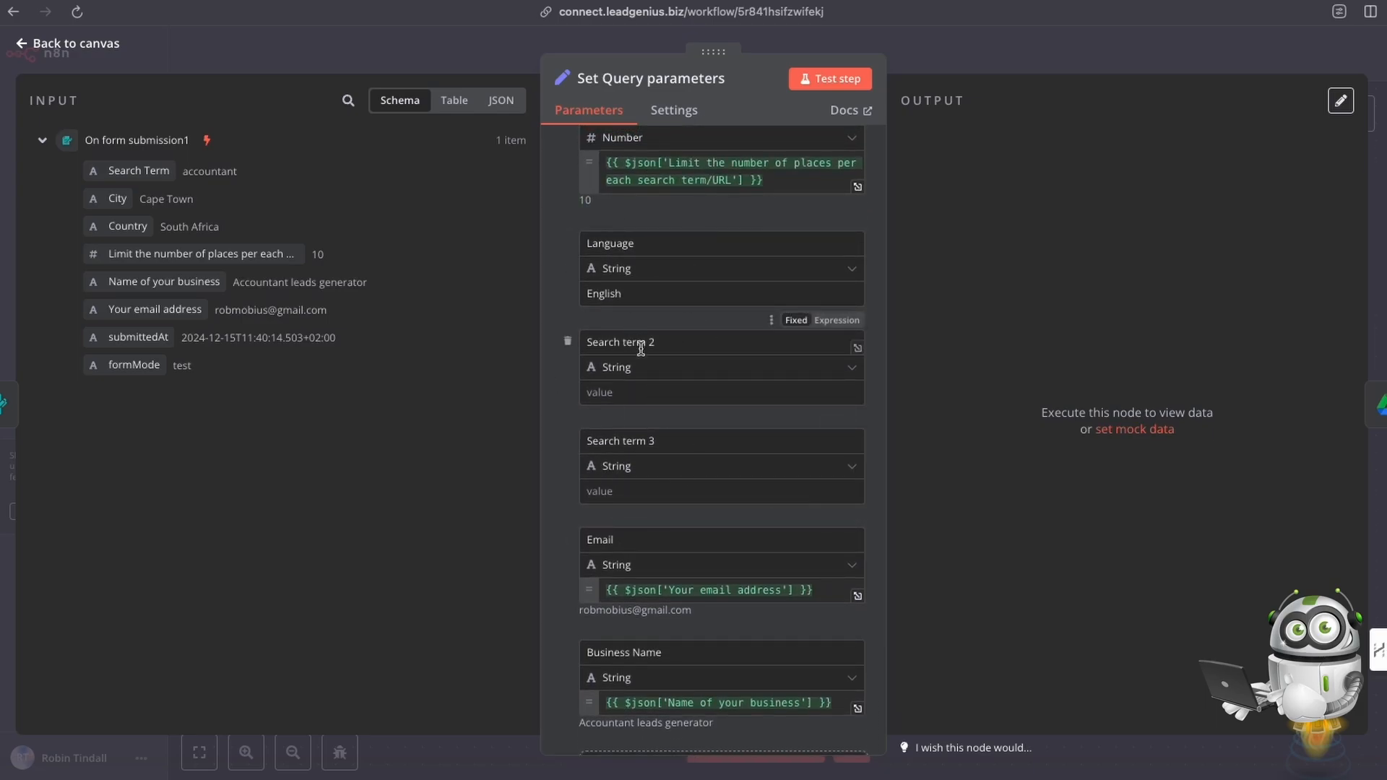
scroll(614, 520, "up", 1)
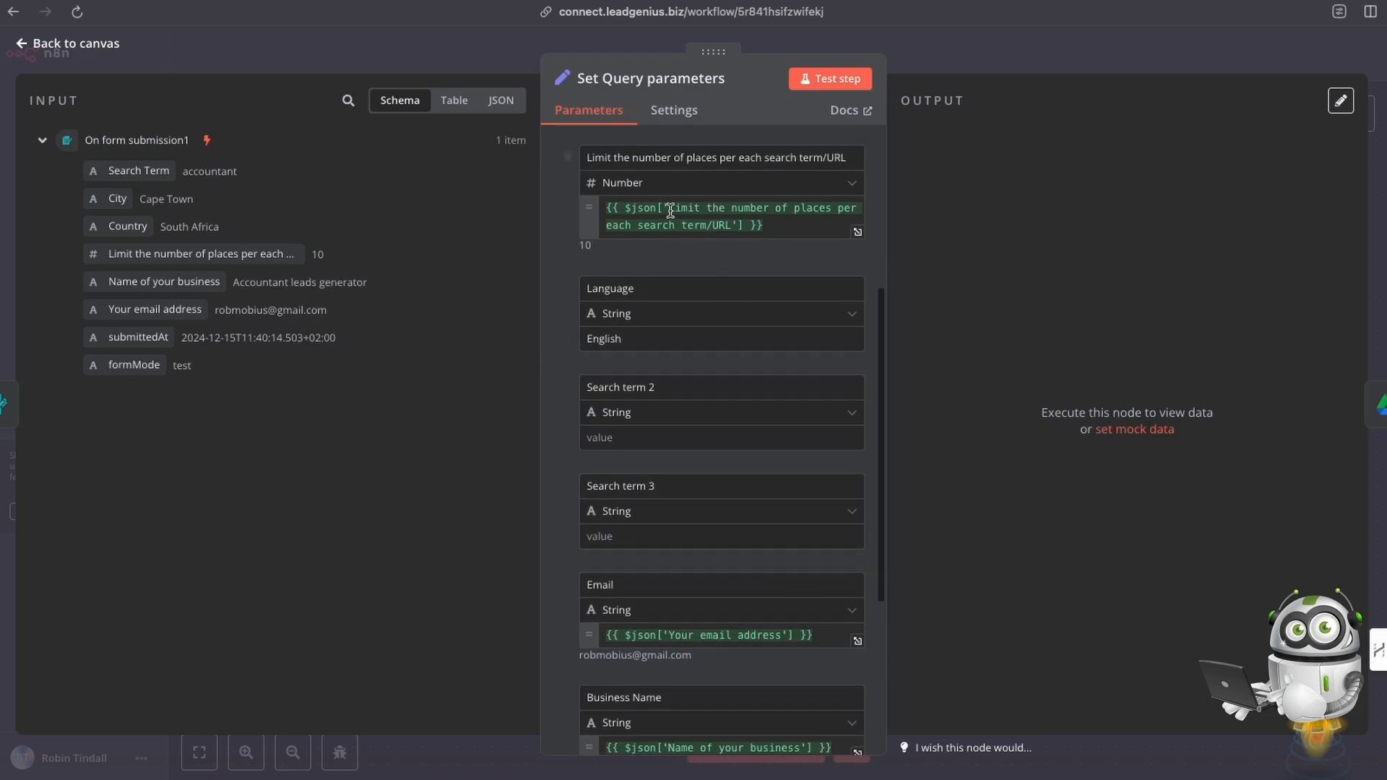
scroll(659, 339, "down", 2)
scroll(659, 342, "down", 5)
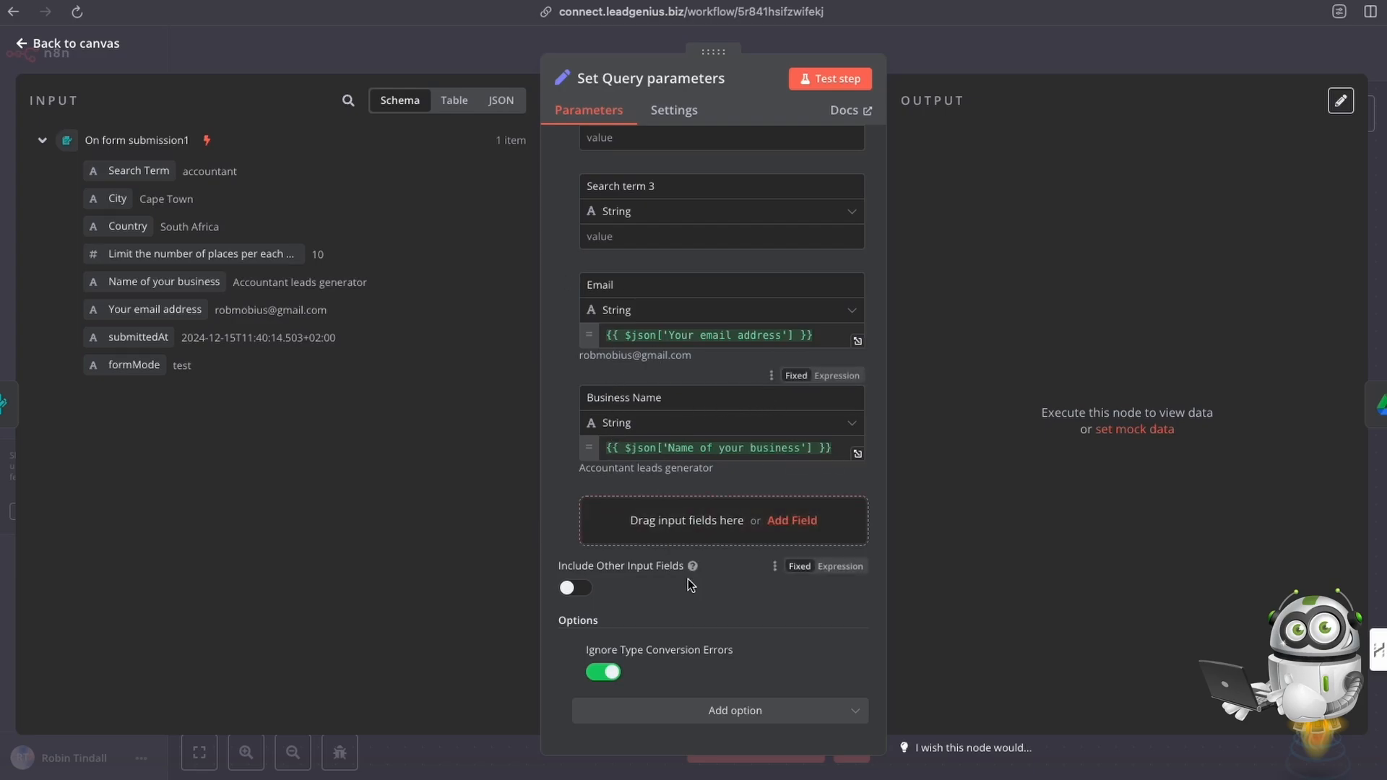
scroll(717, 534, "up", 8)
scroll(720, 471, "down", 4)
scroll(720, 471, "down", 8)
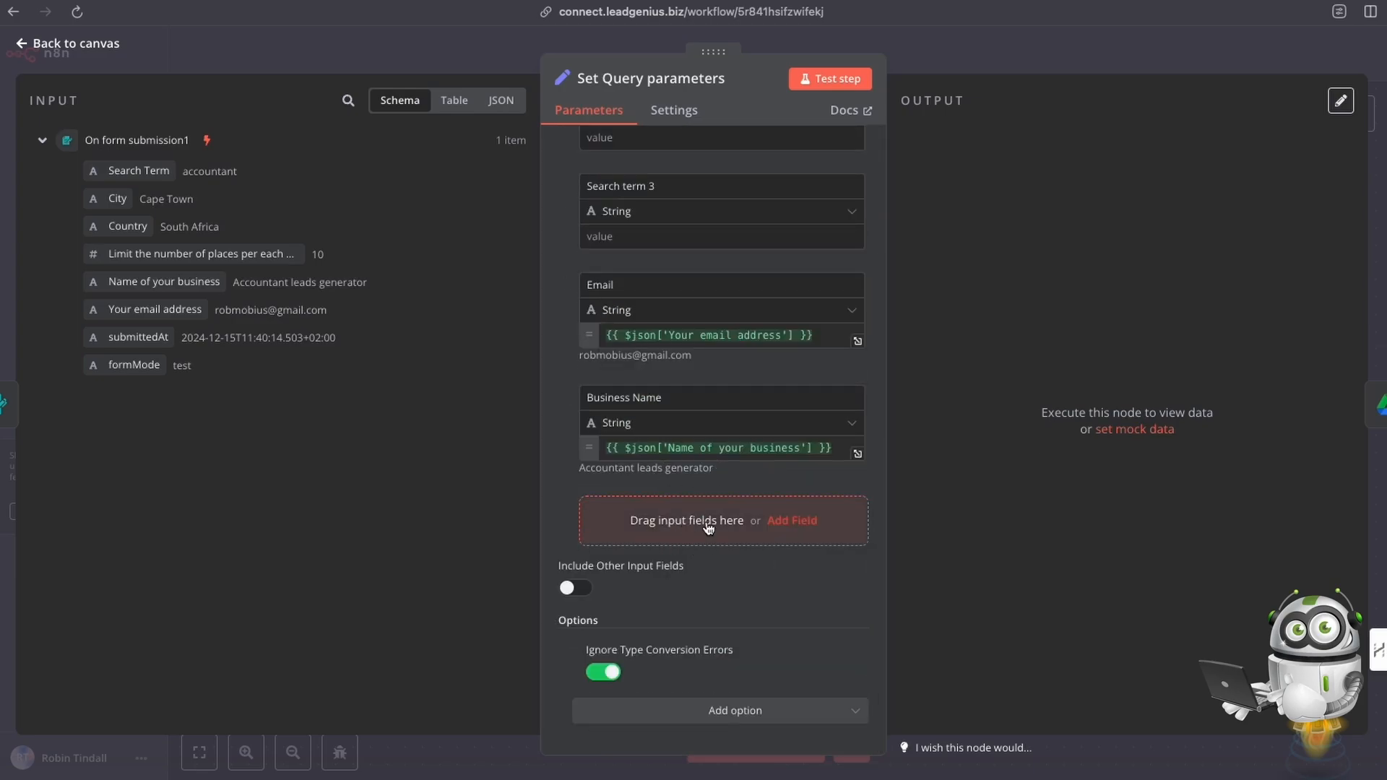
scroll(708, 368, "up", 12)
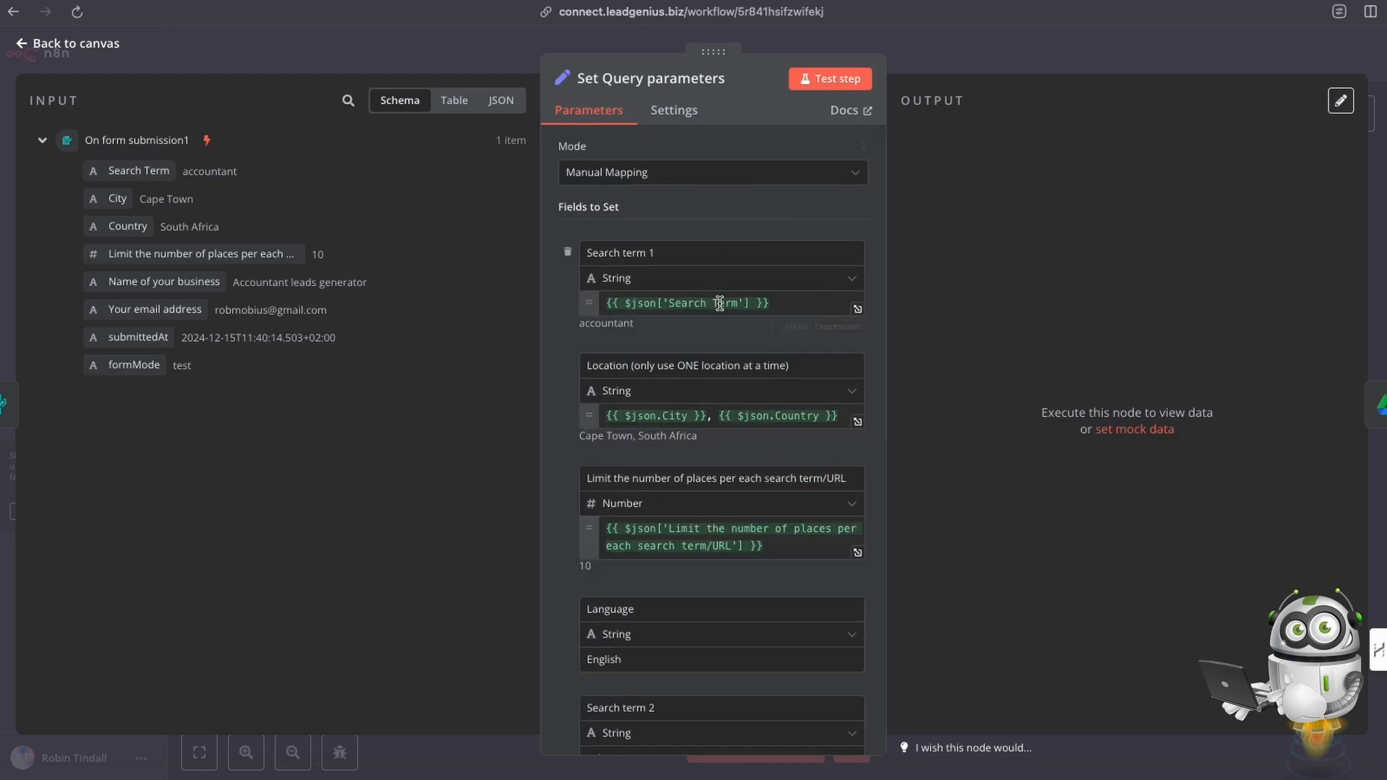
Try adding the submittedAt input as an extra field to set below Business Name, and delete that field again
scroll(723, 347, "down", 8)
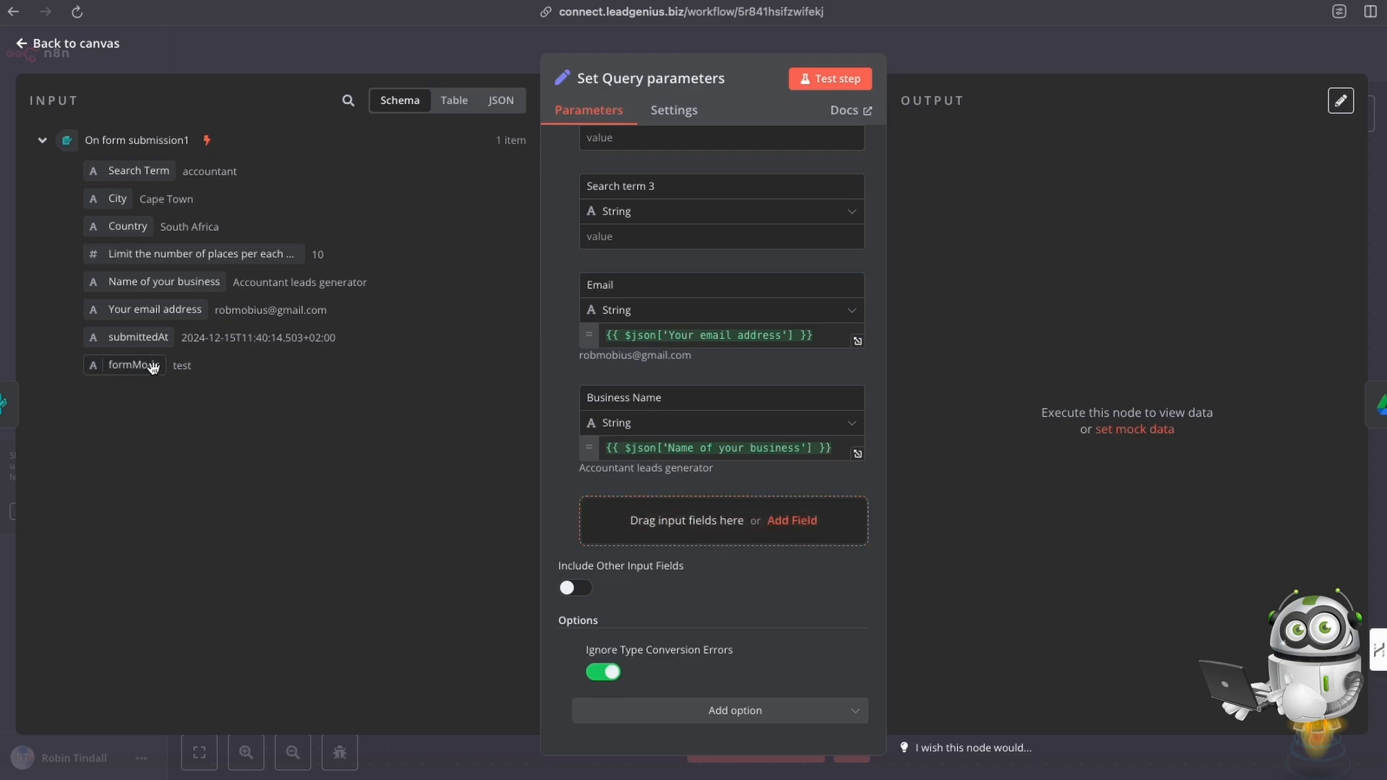
left_click_drag(137, 337, 576, 512)
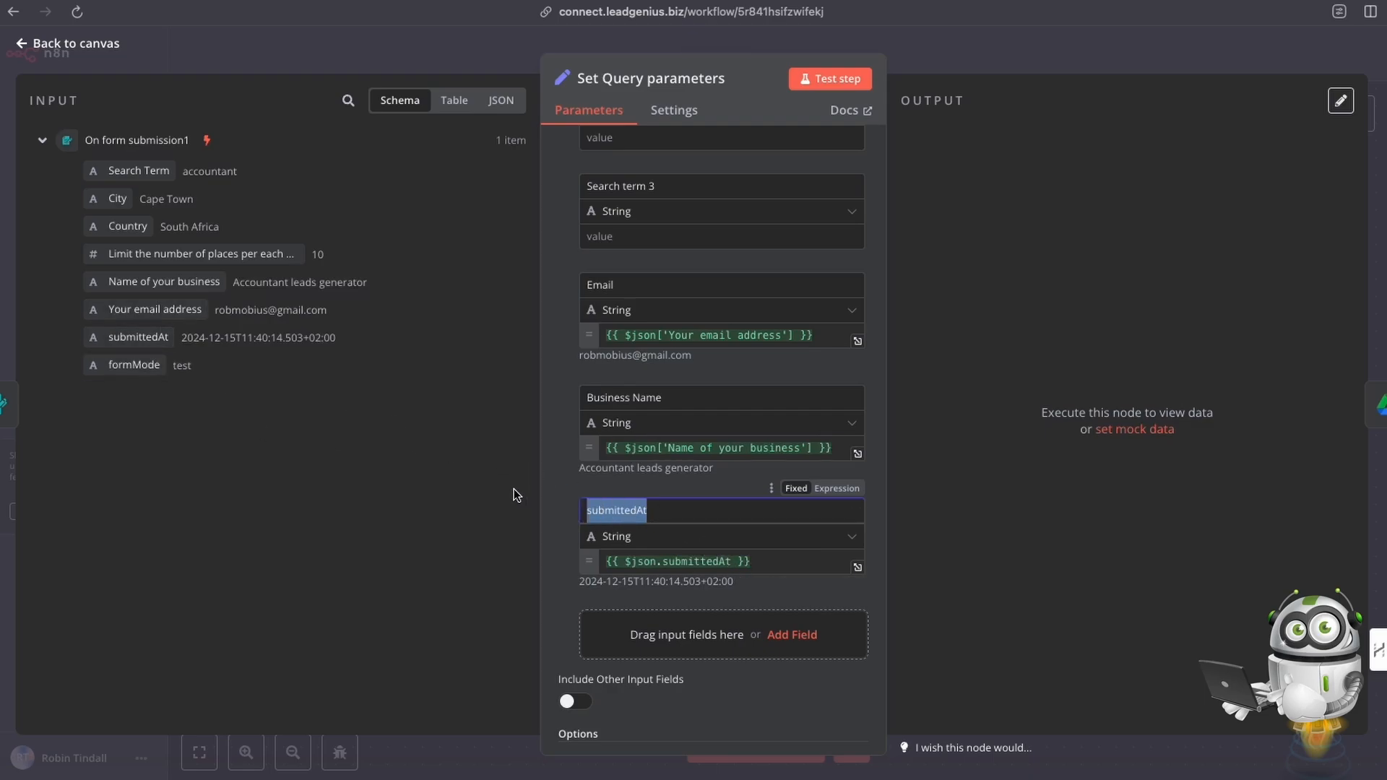
left_click_drag(752, 561, 565, 559)
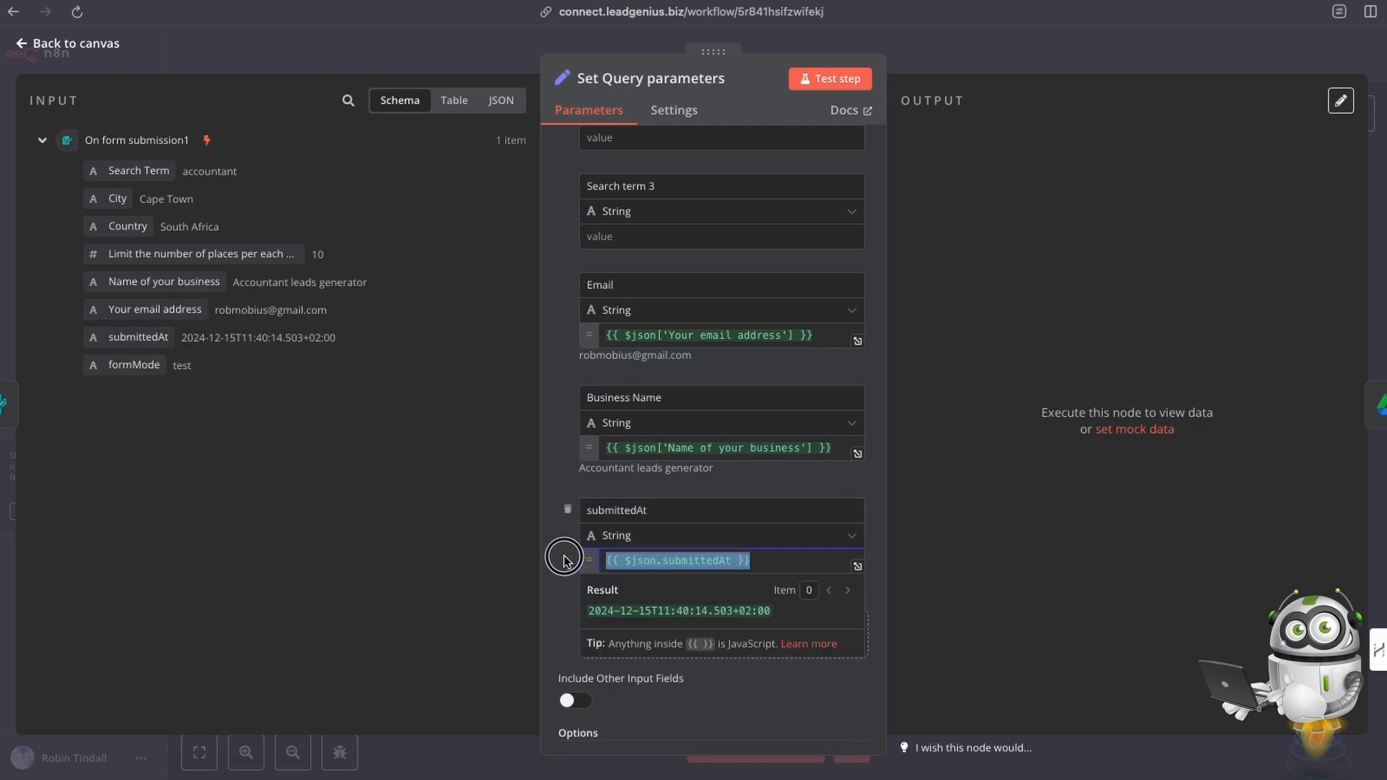
left_click_drag(657, 511, 550, 503)
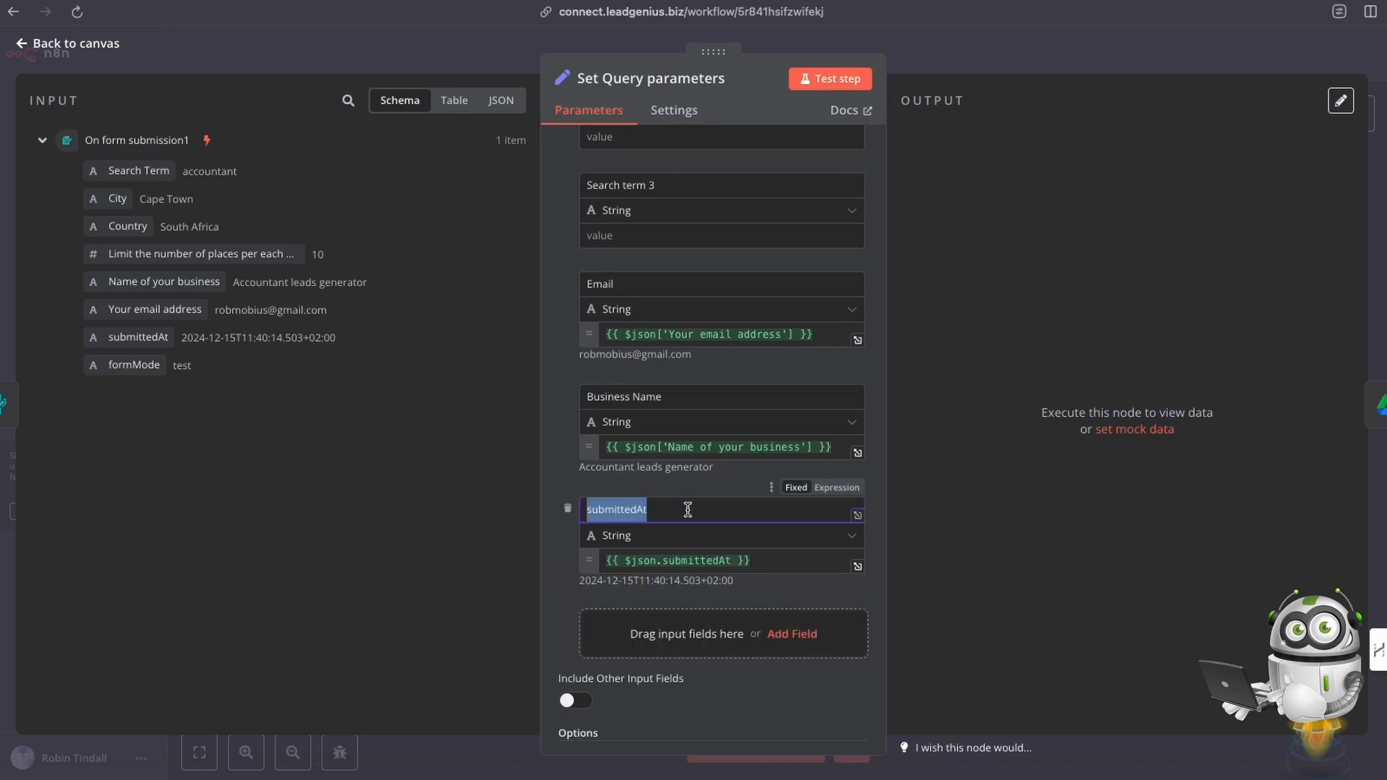
left_click_drag(758, 561, 605, 559)
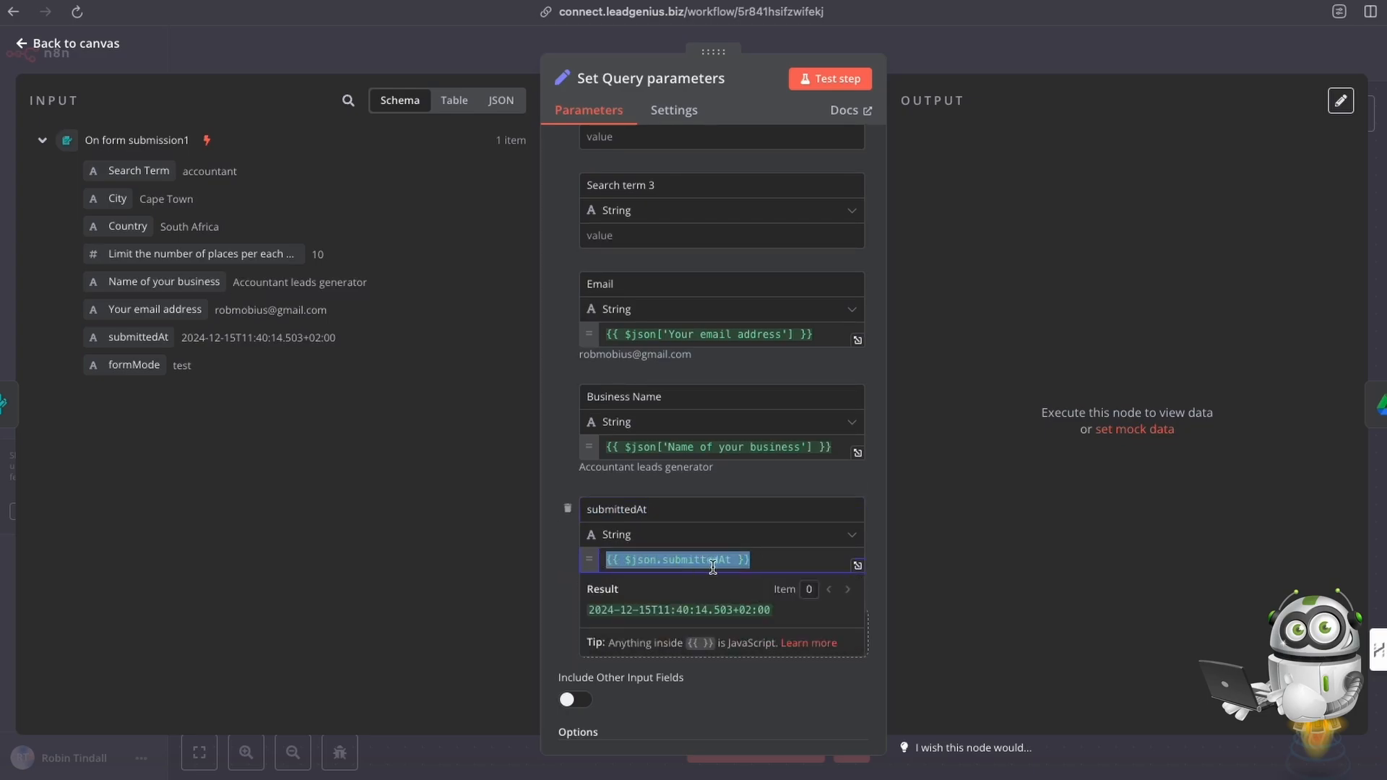
left_click_drag(769, 566, 579, 560)
left_click(569, 512)
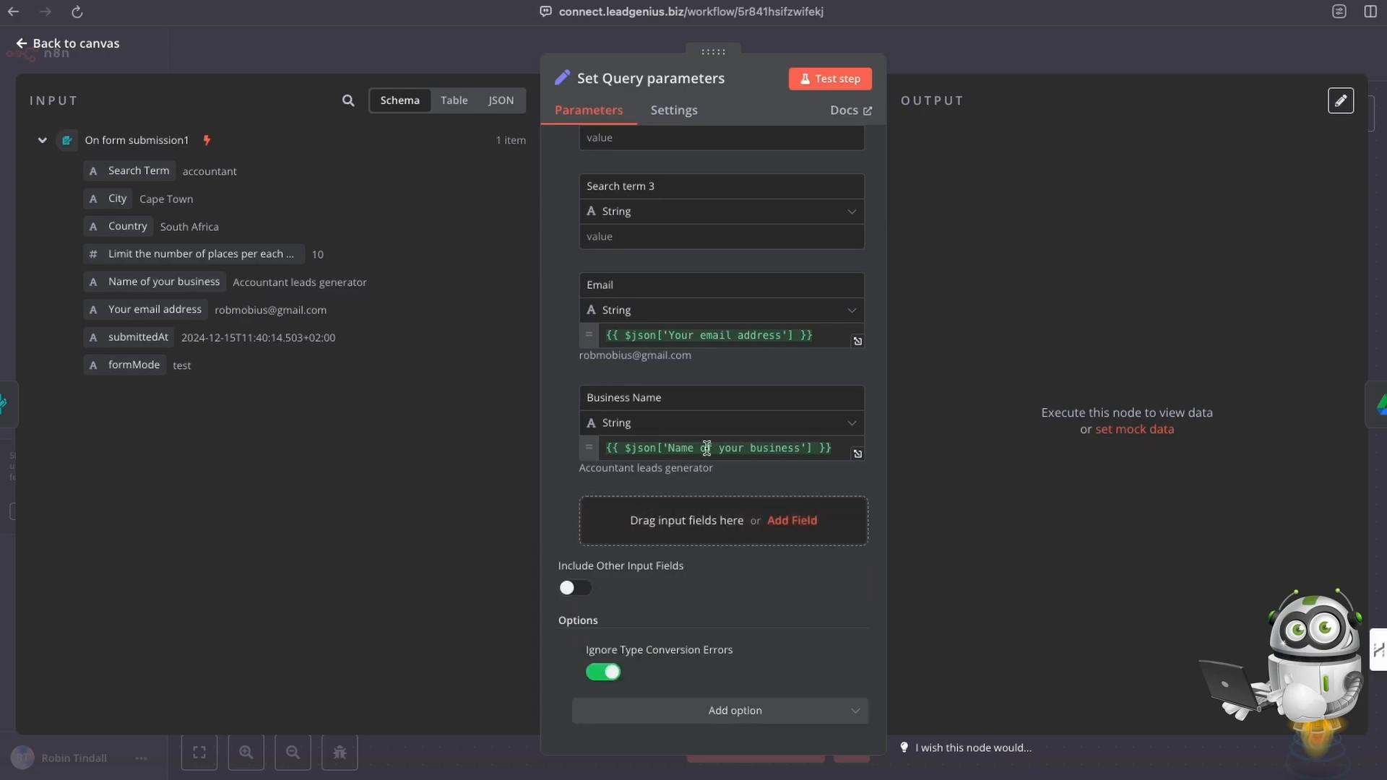
Run a test of the Set Query parameters node and return to the workflow canvas
left_click(831, 79)
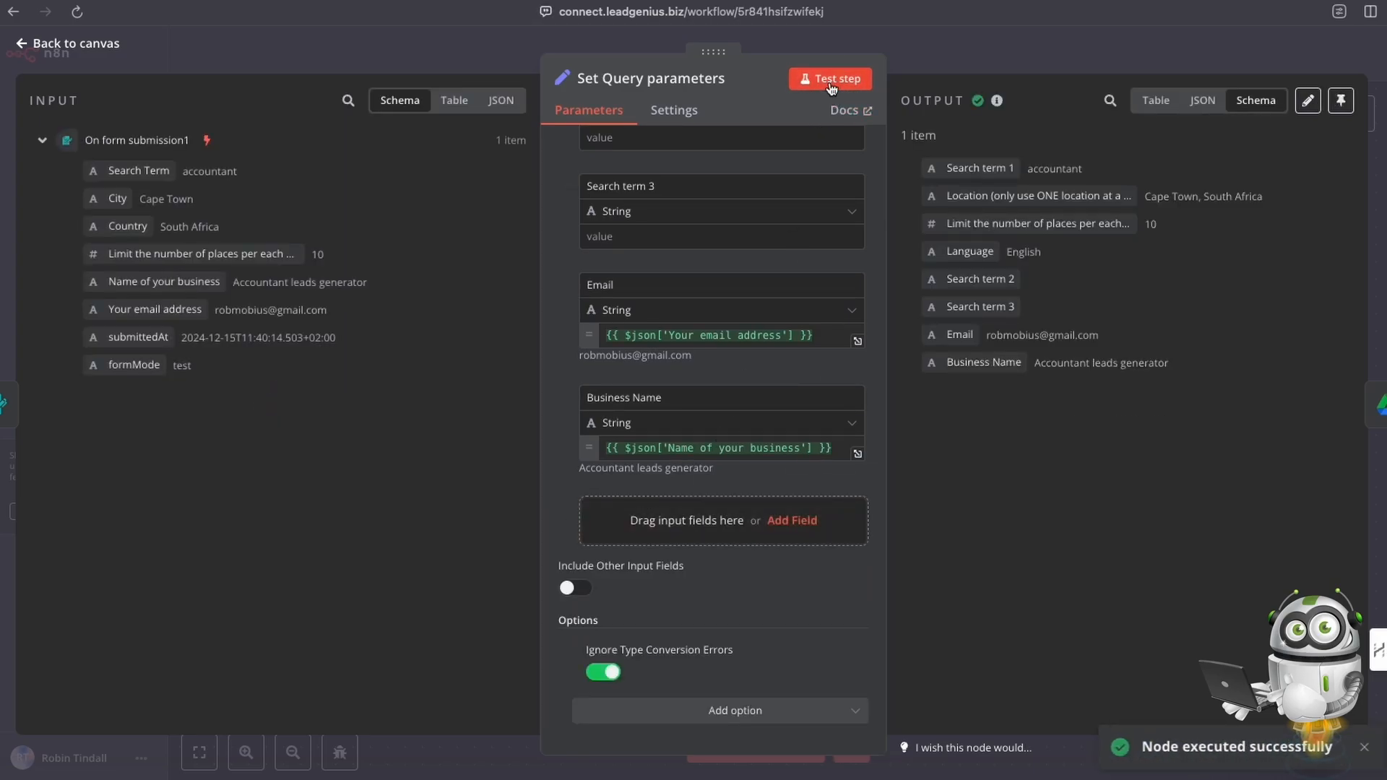
left_click(901, 56)
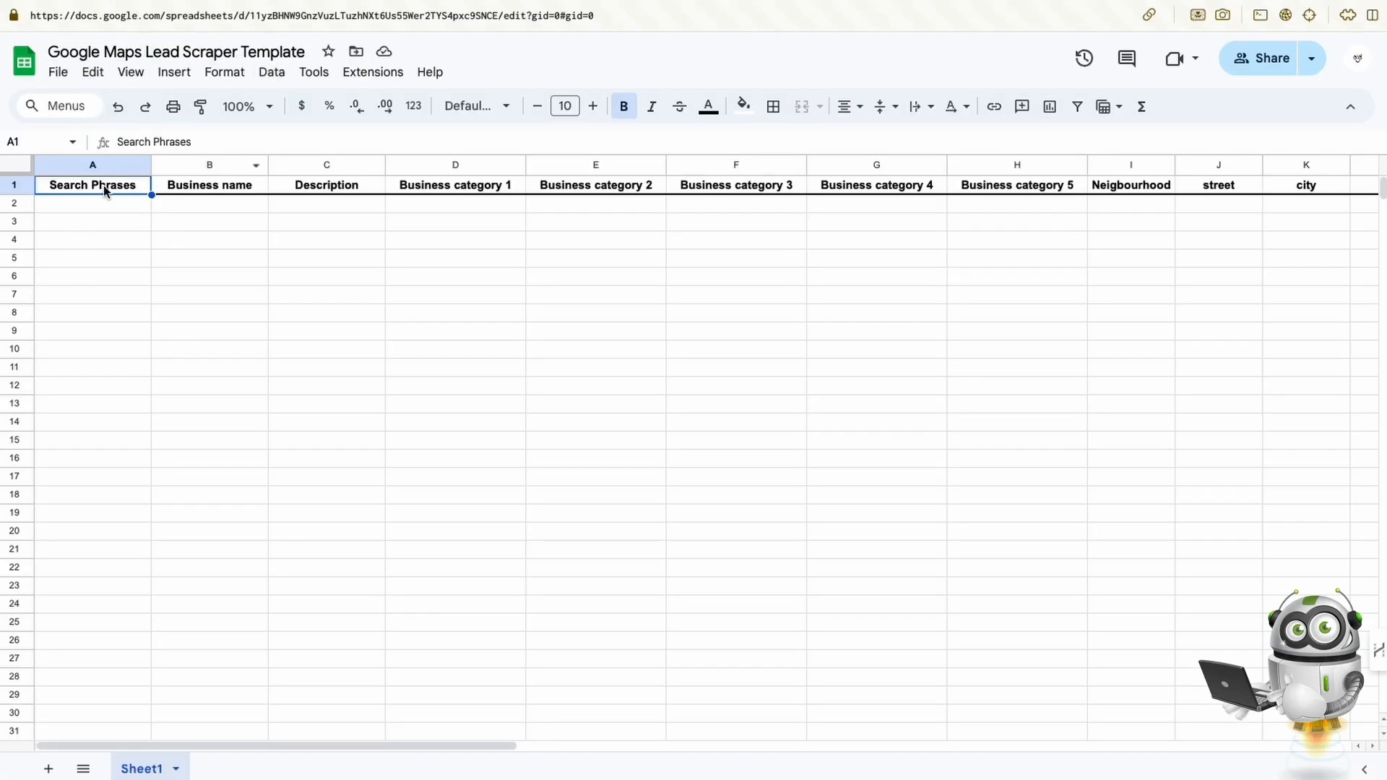
Examine the column headings in the Google Maps Lead Scraper Template spreadsheet in Google Sheets, from Search Phrases through the social media columns
scroll(765, 238, "right", 6)
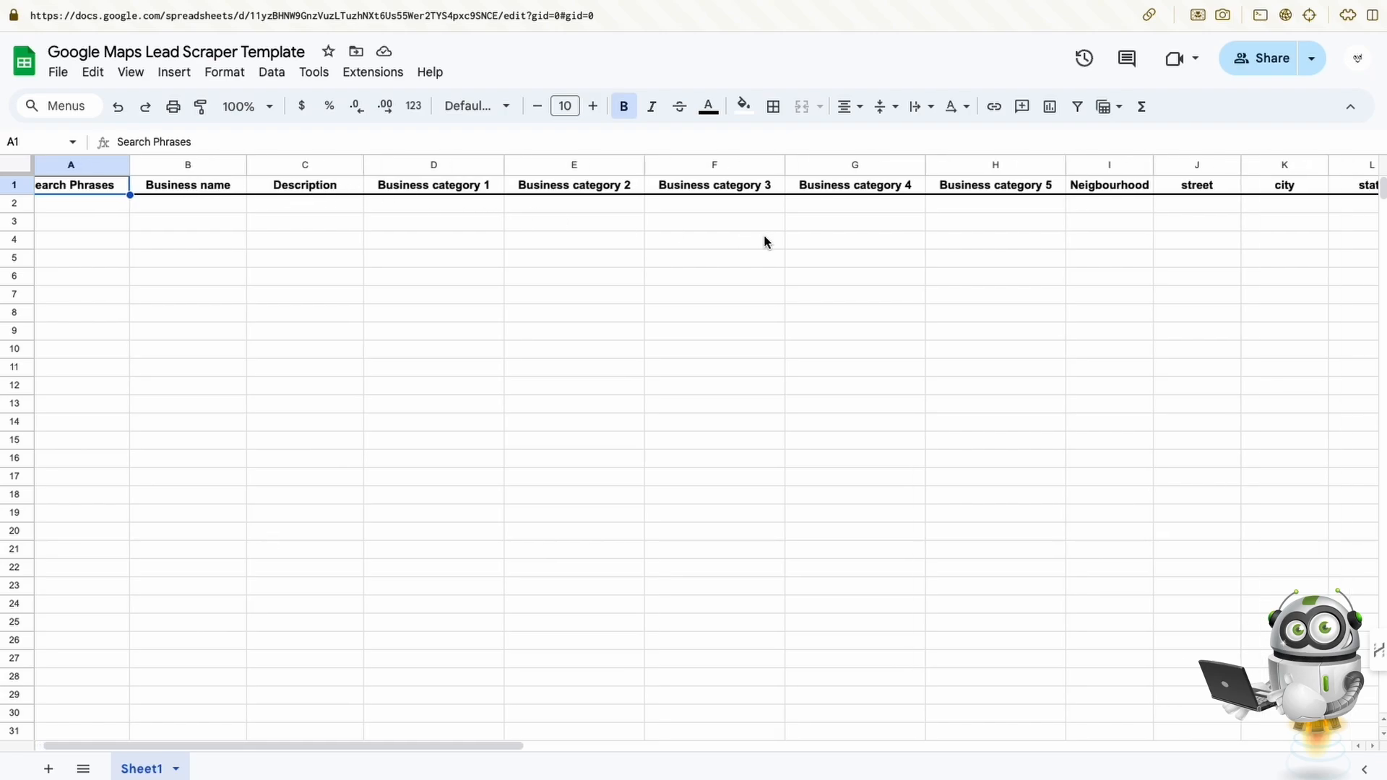
scroll(765, 240, "right", 10)
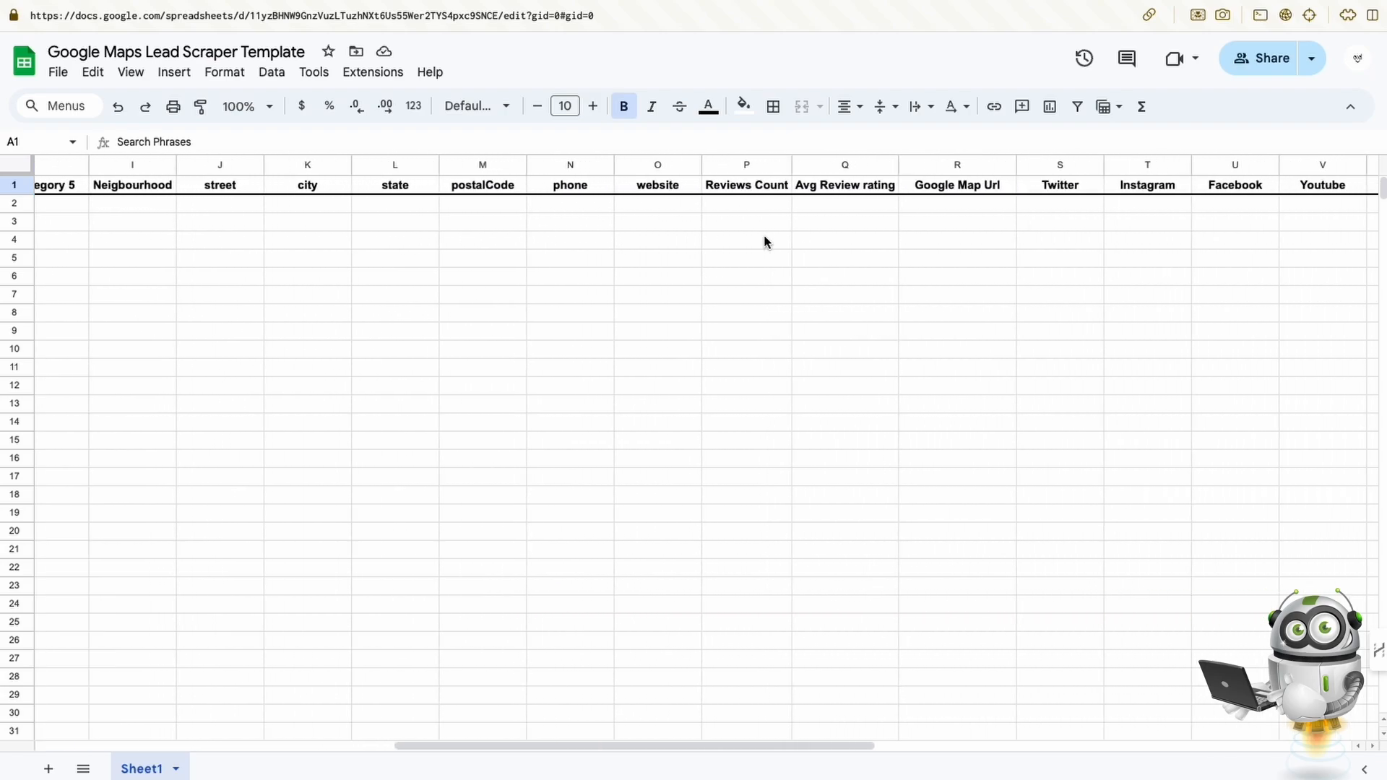
scroll(767, 241, "left", 20)
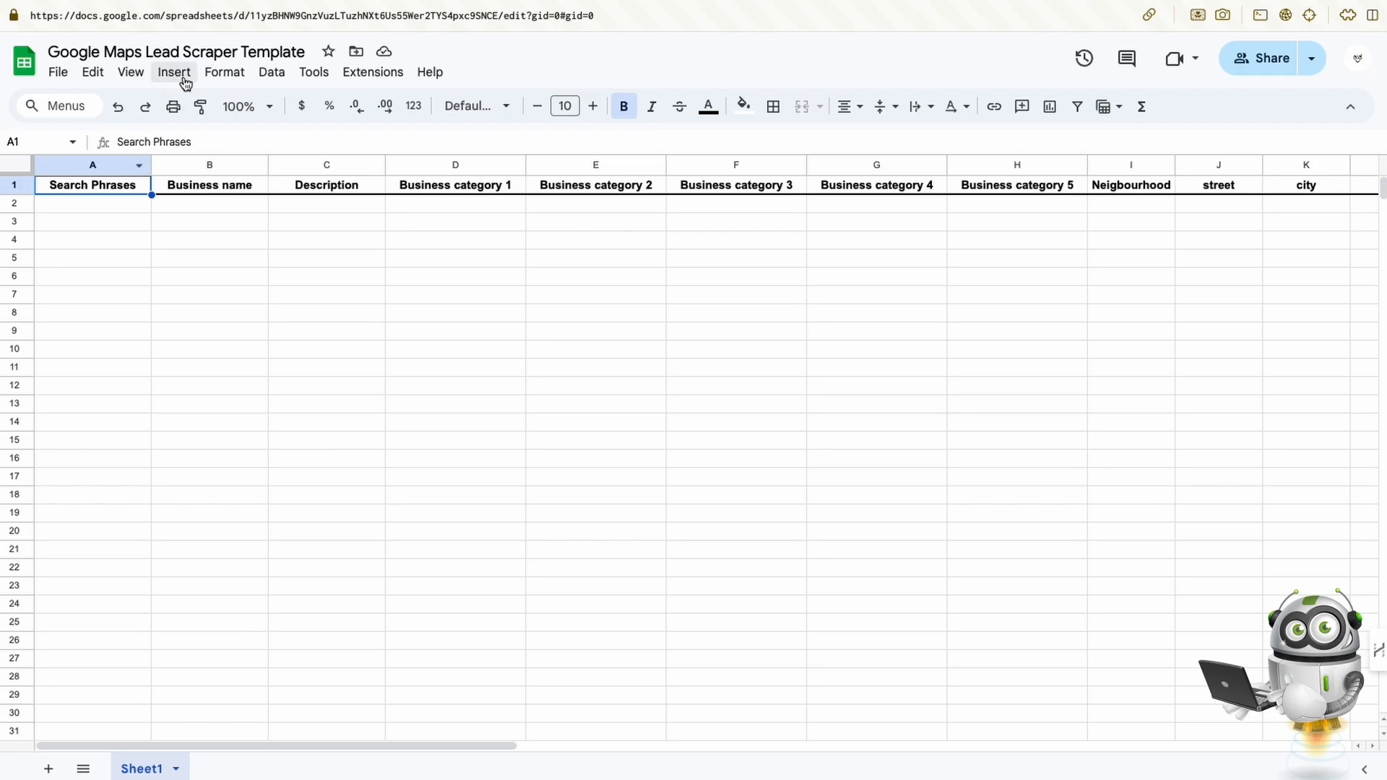
scroll(1159, 199, "right", 5)
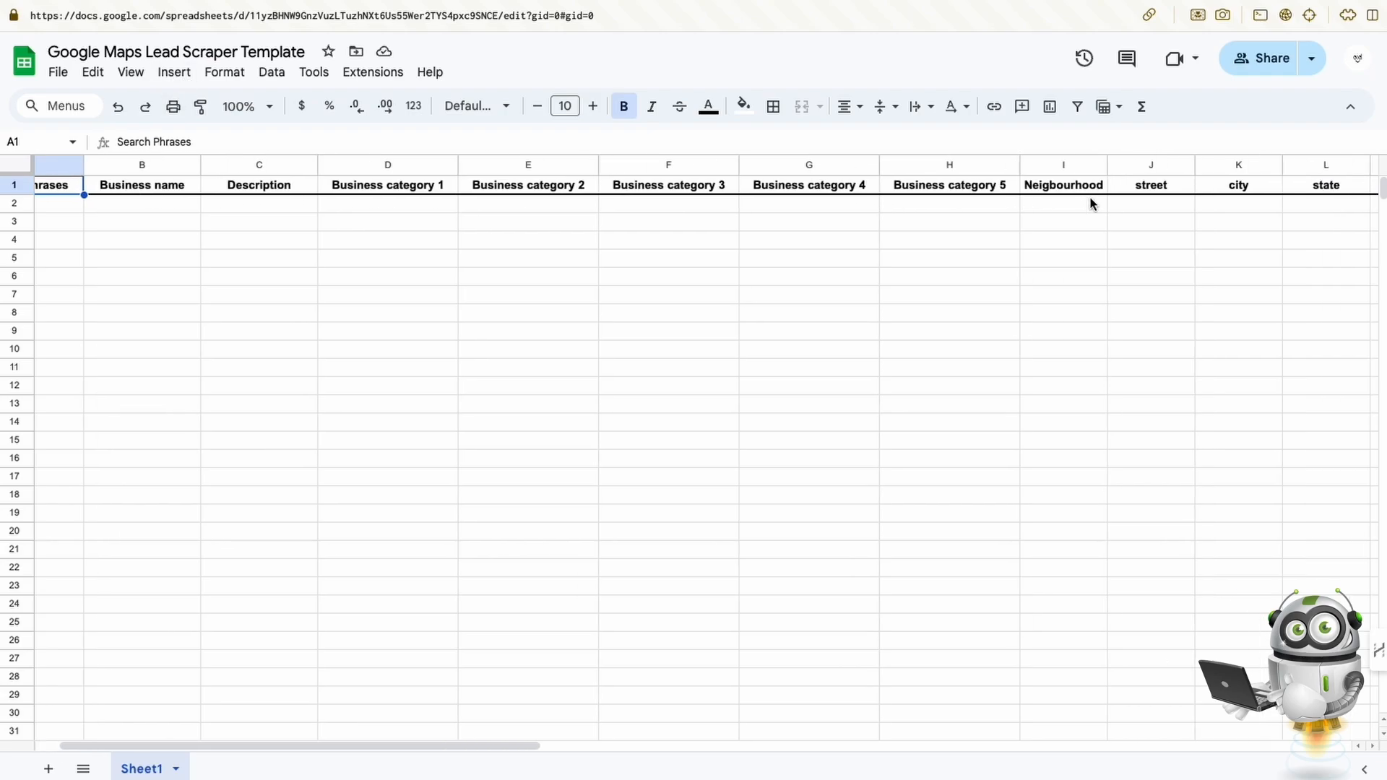
scroll(1089, 202, "left", 5)
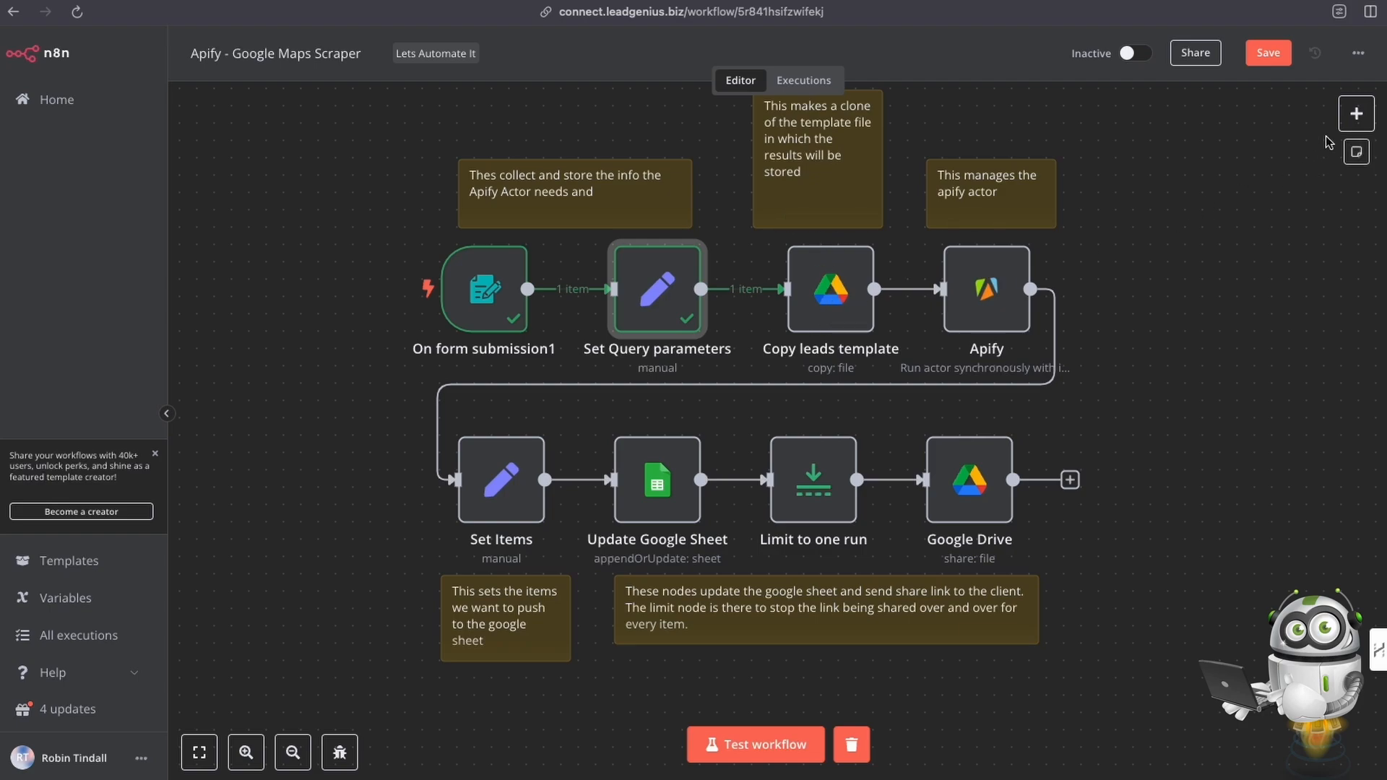
Search the n8n nodes for "drive", view the Google Drive node's available actions, and close the list without adding one
left_click(1355, 116)
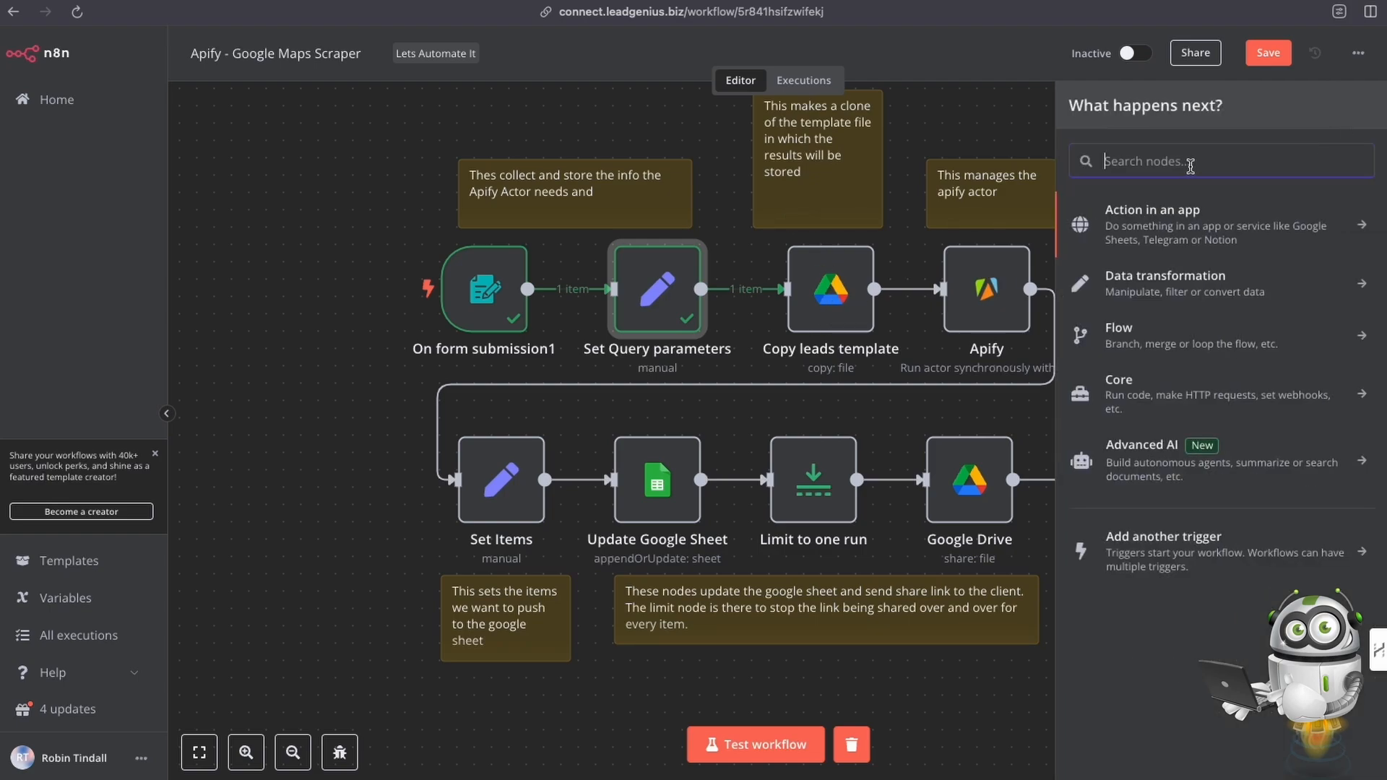
type("drive")
left_click(1165, 258)
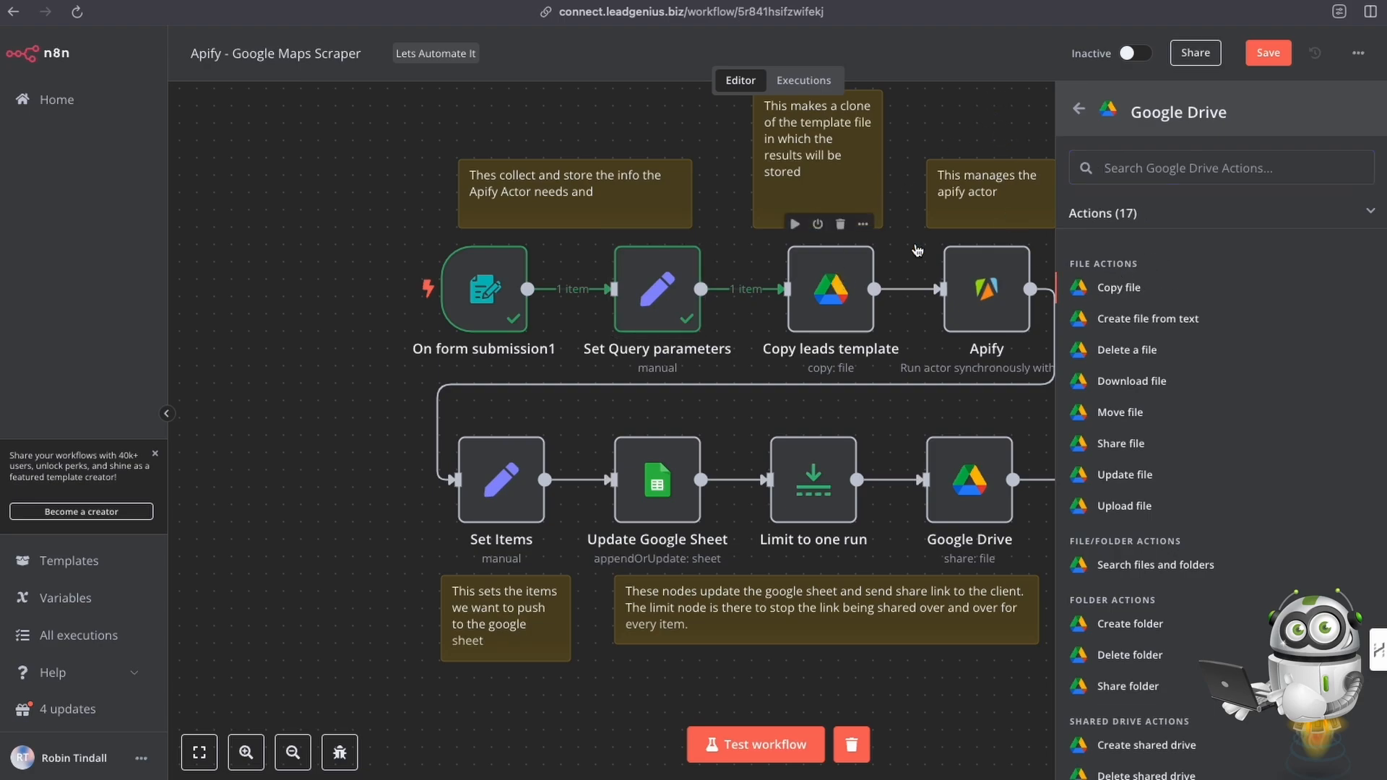
left_click(944, 155)
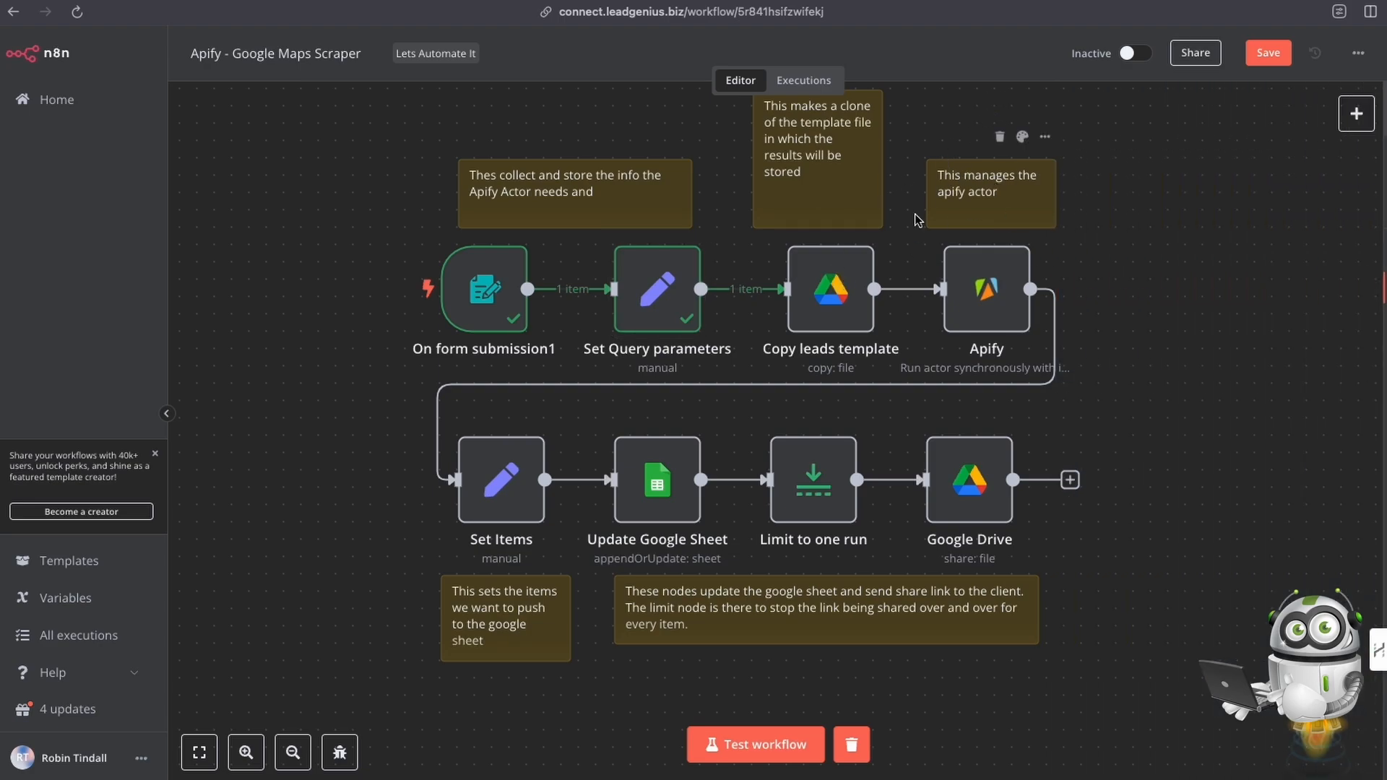
Open the Copy leads template node and view the connection details of its Google Drive credential
double_click(836, 286)
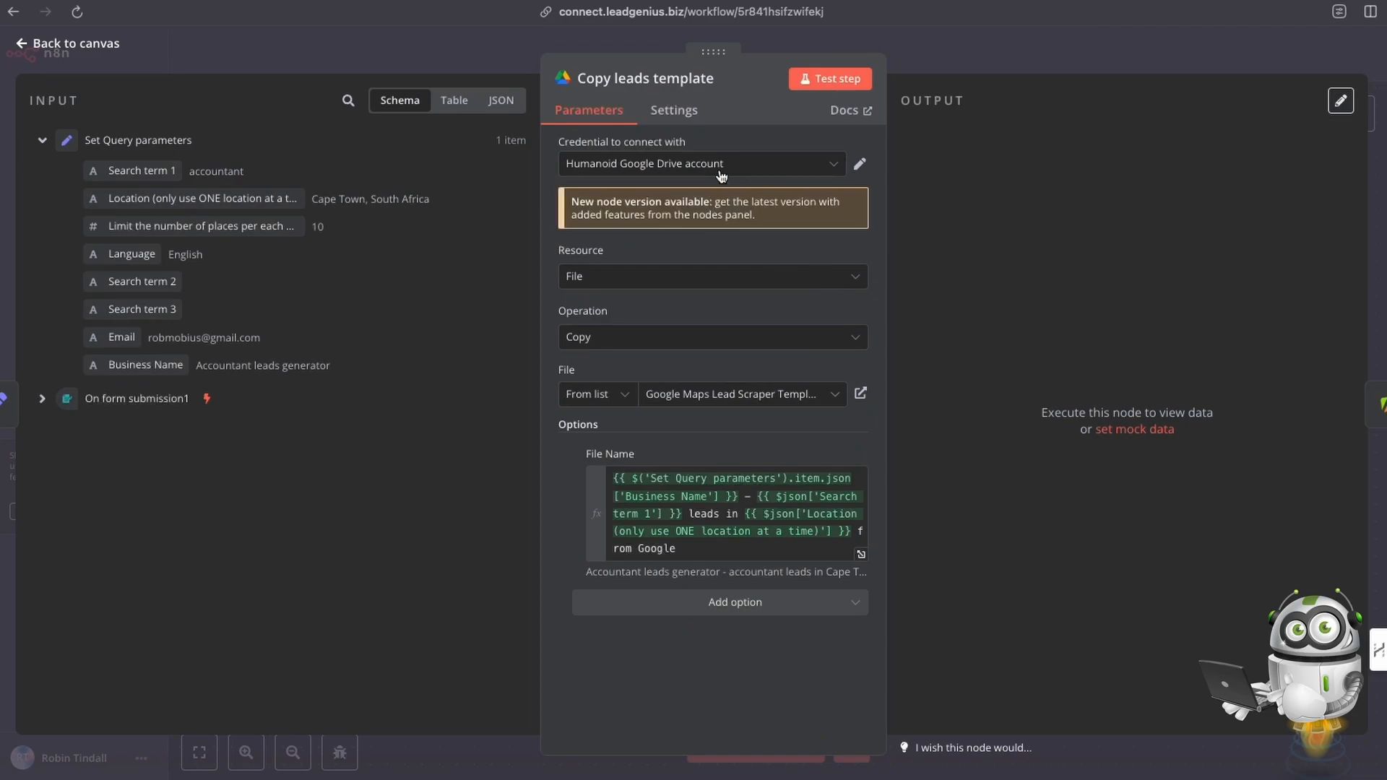
left_click(859, 164)
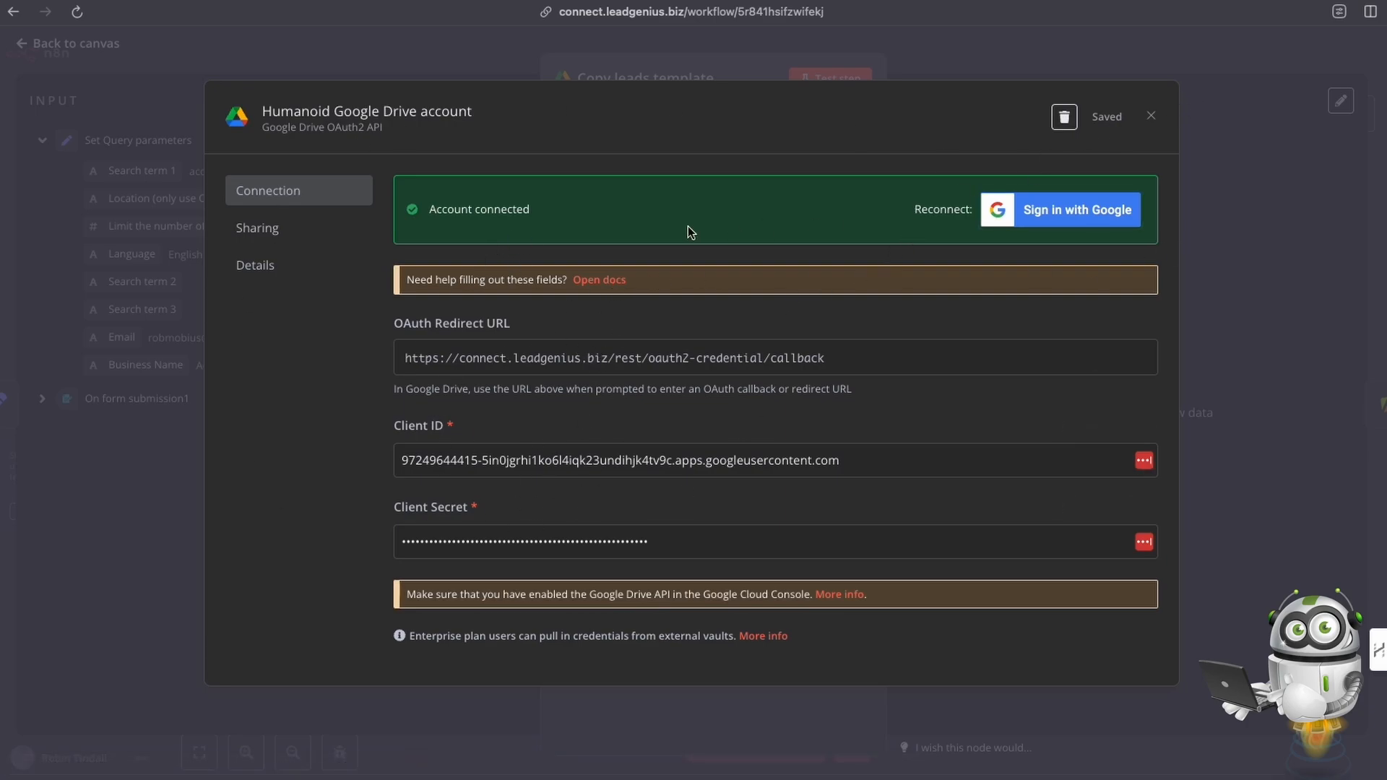
Close the credential details and review the Copy leads template node's operation choices and its list of Drive files, leaving both selections as they are
left_click(1151, 117)
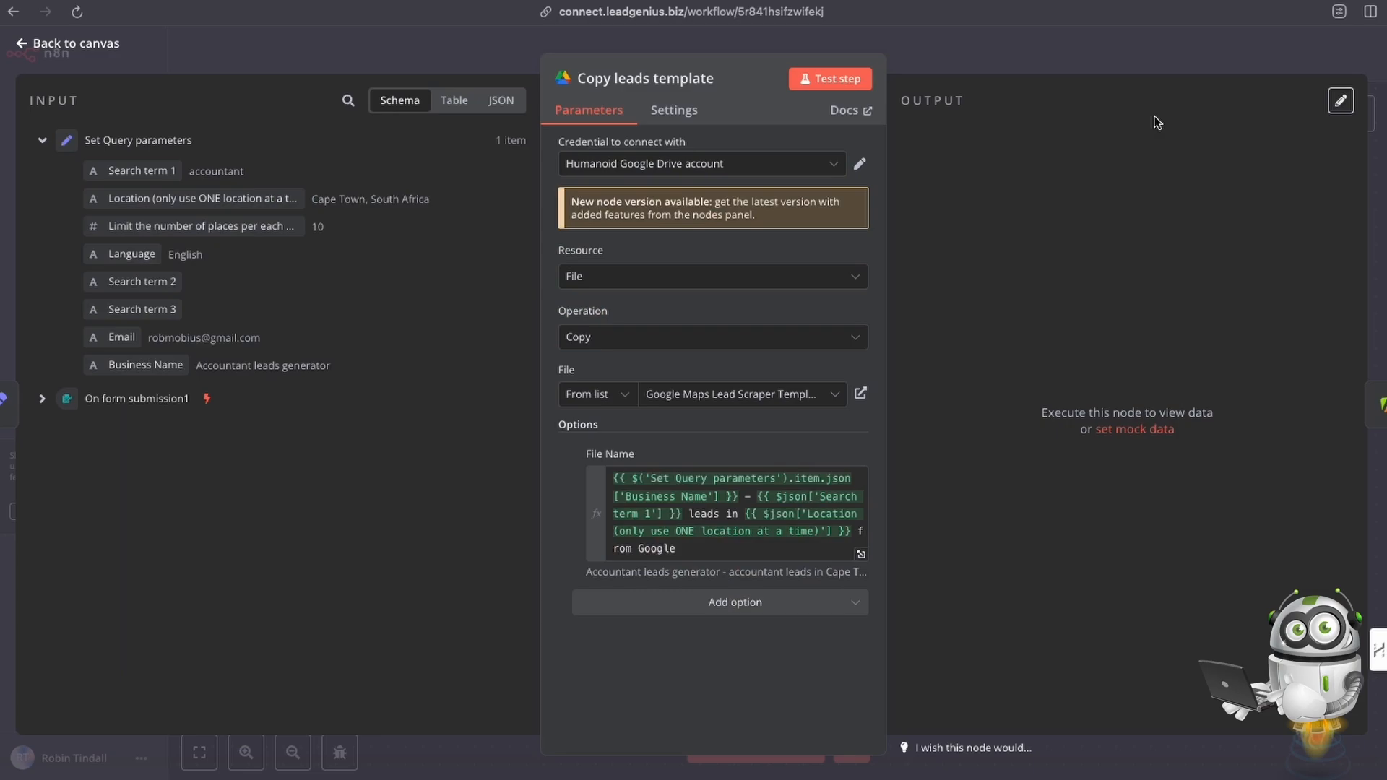
left_click(646, 283)
left_click(633, 356)
left_click(633, 347)
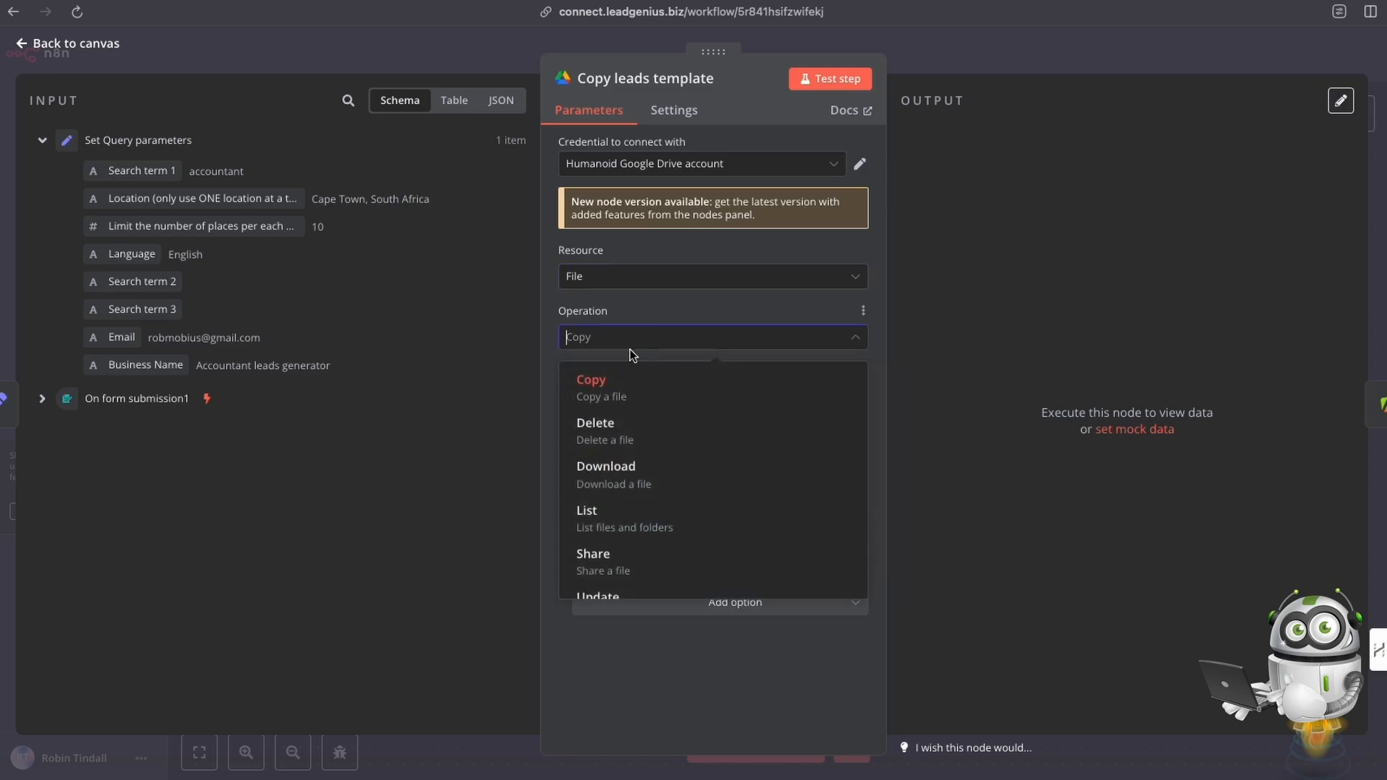
left_click(651, 316)
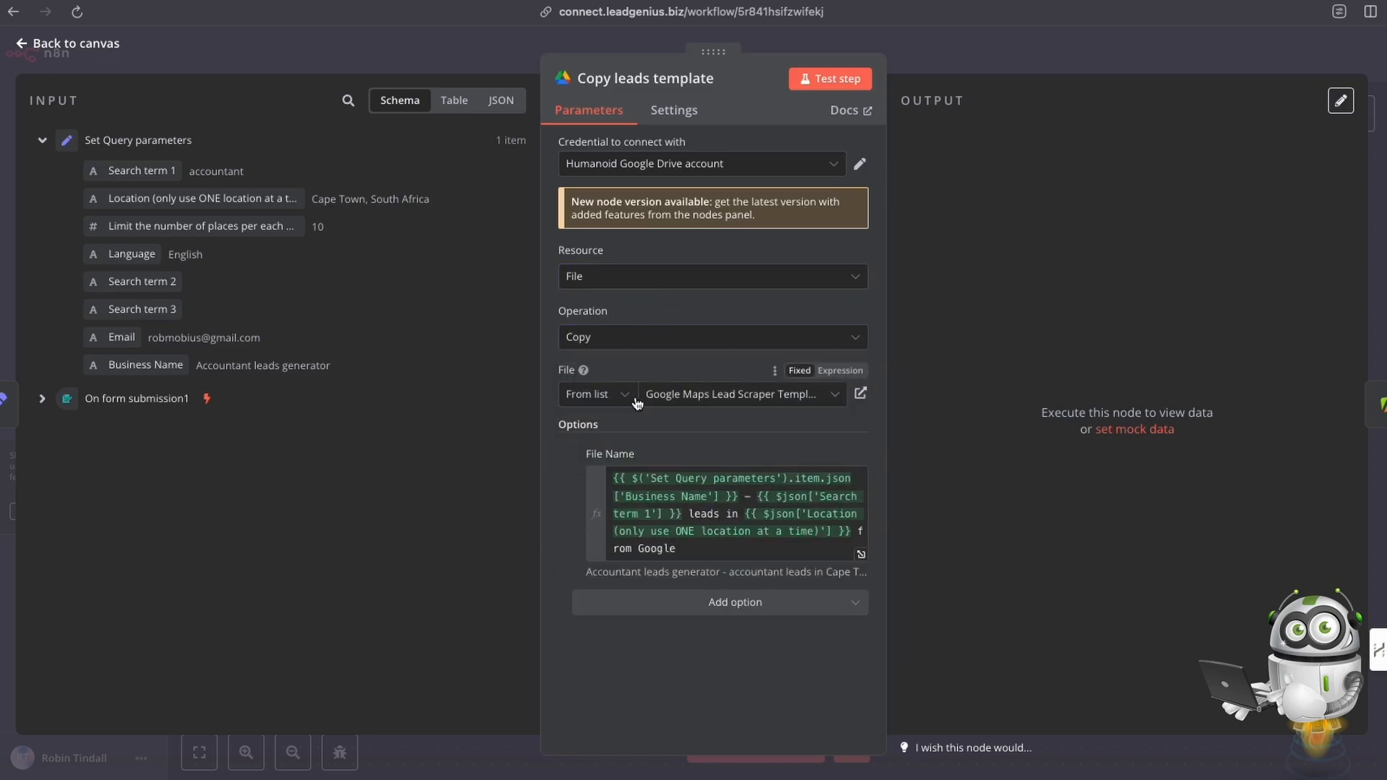
left_click(776, 405)
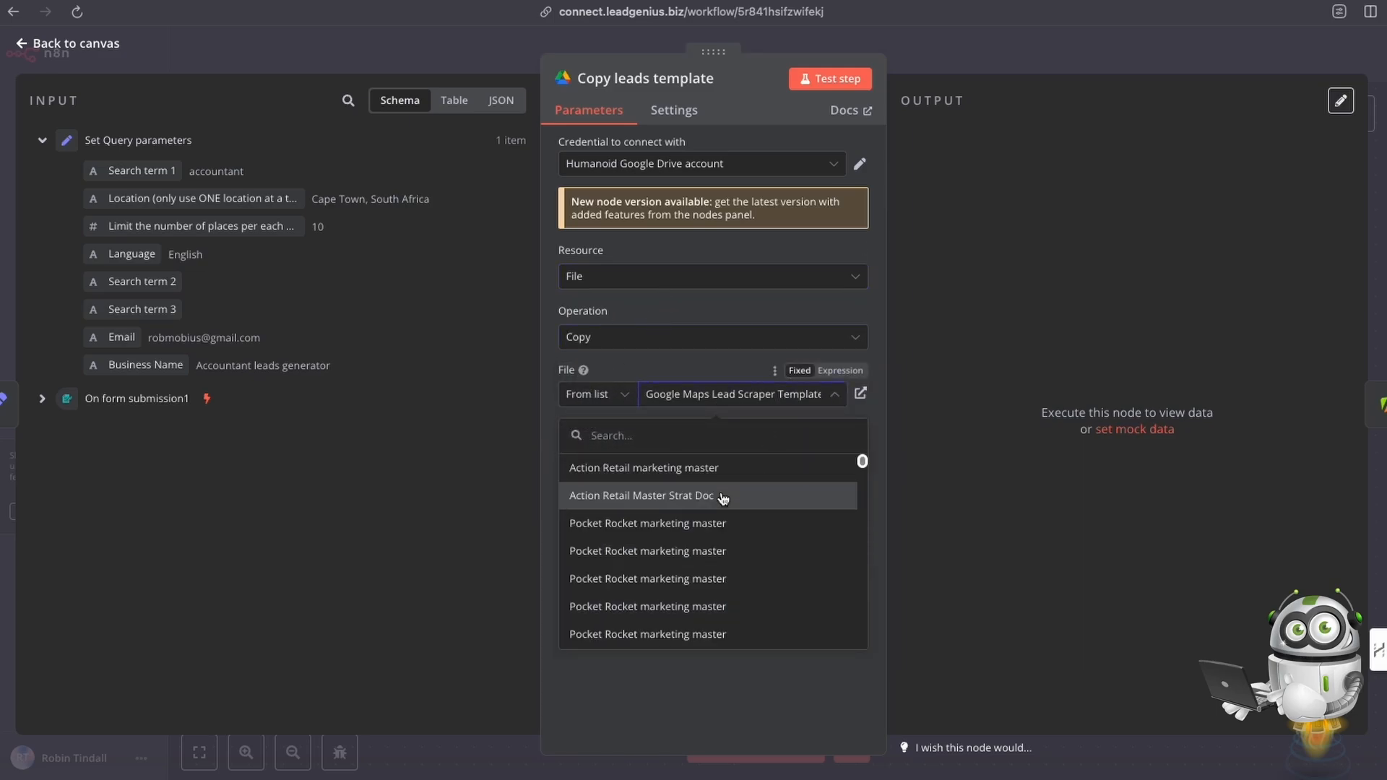
scroll(724, 499, "down", 5)
scroll(724, 499, "up", 5)
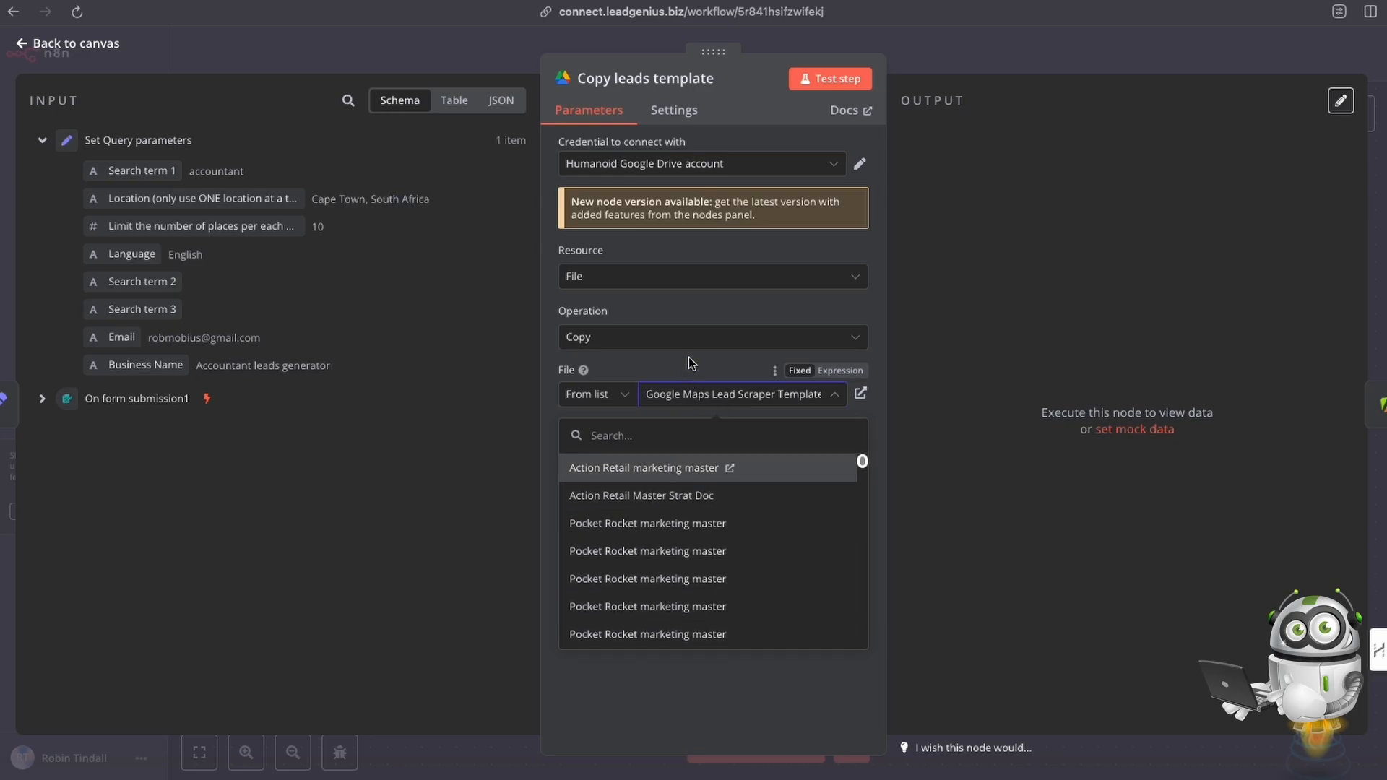
left_click(674, 394)
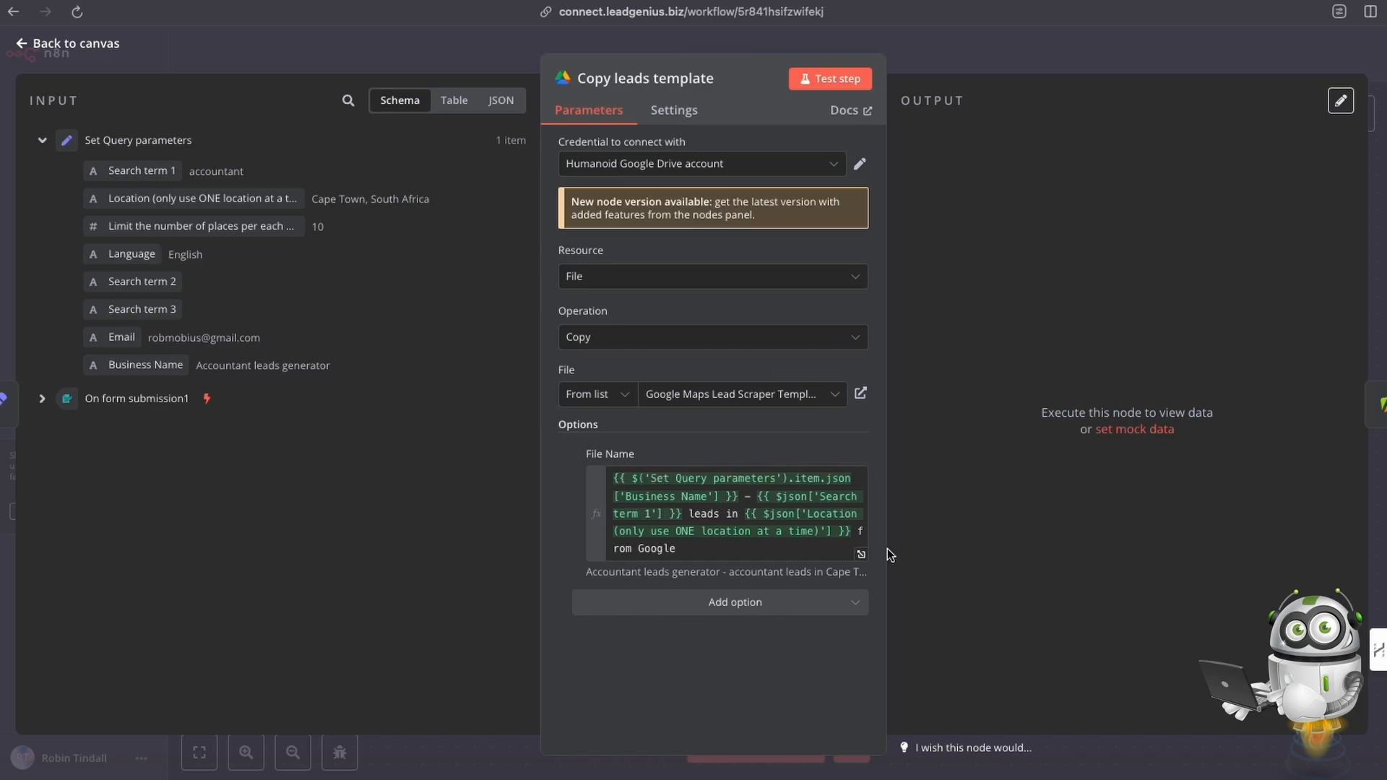
View the full File Name expression of the Copy leads template node, close it, and test the node
left_click(861, 555)
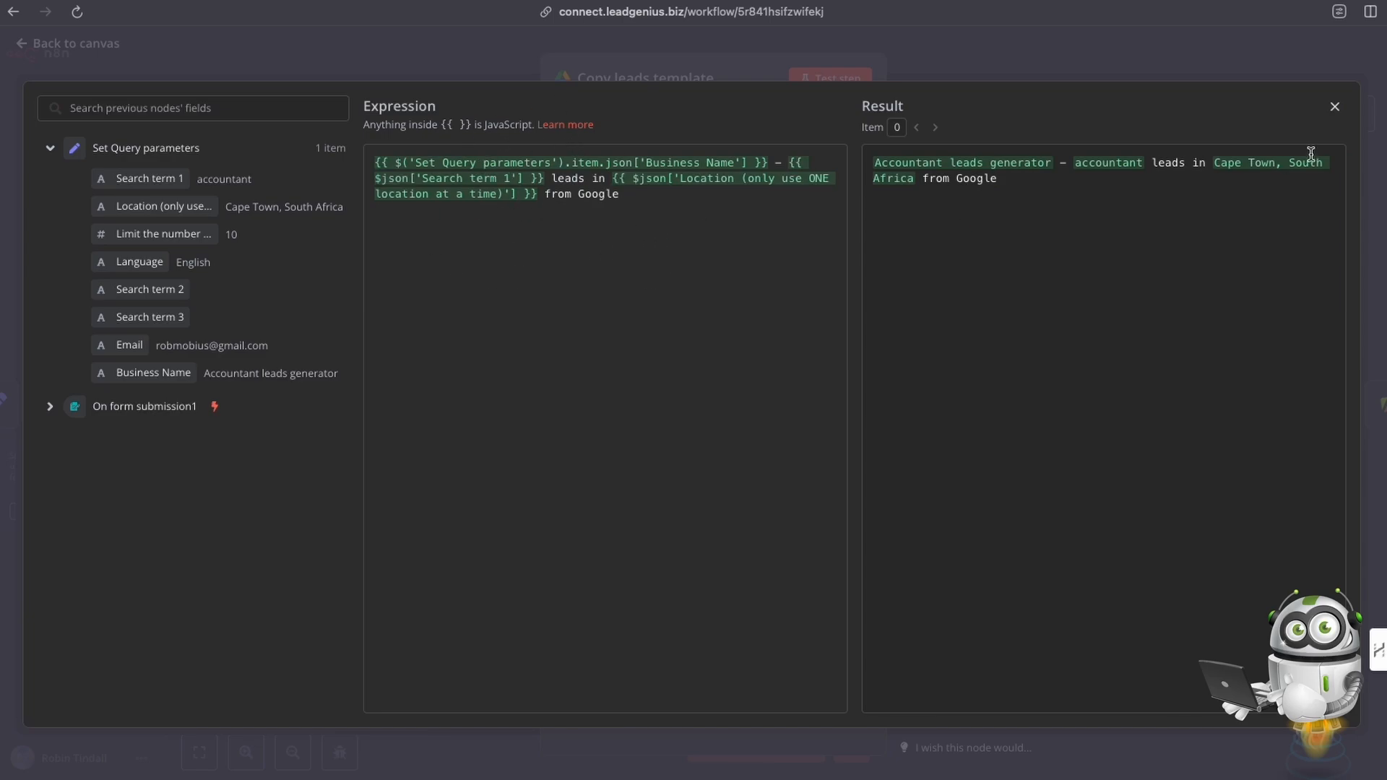
left_click(1334, 107)
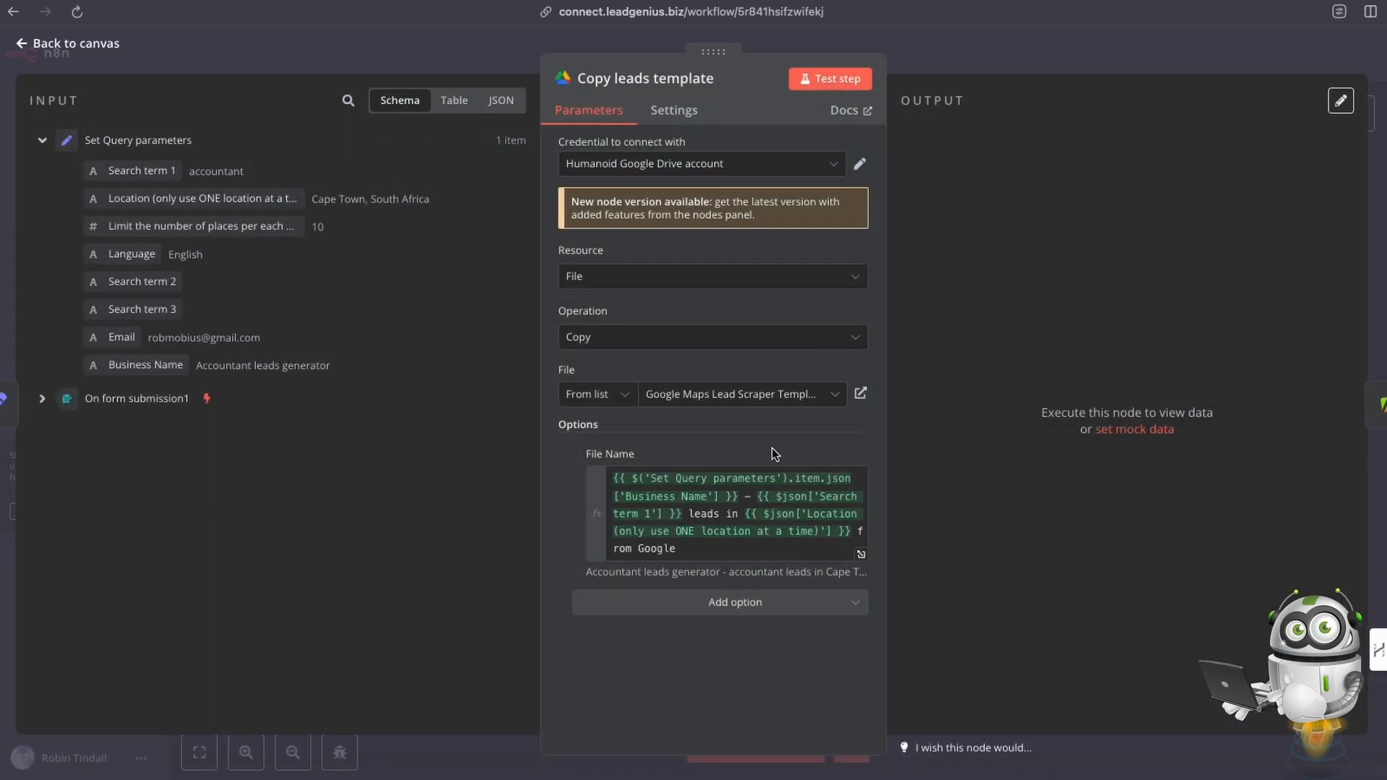
left_click(832, 80)
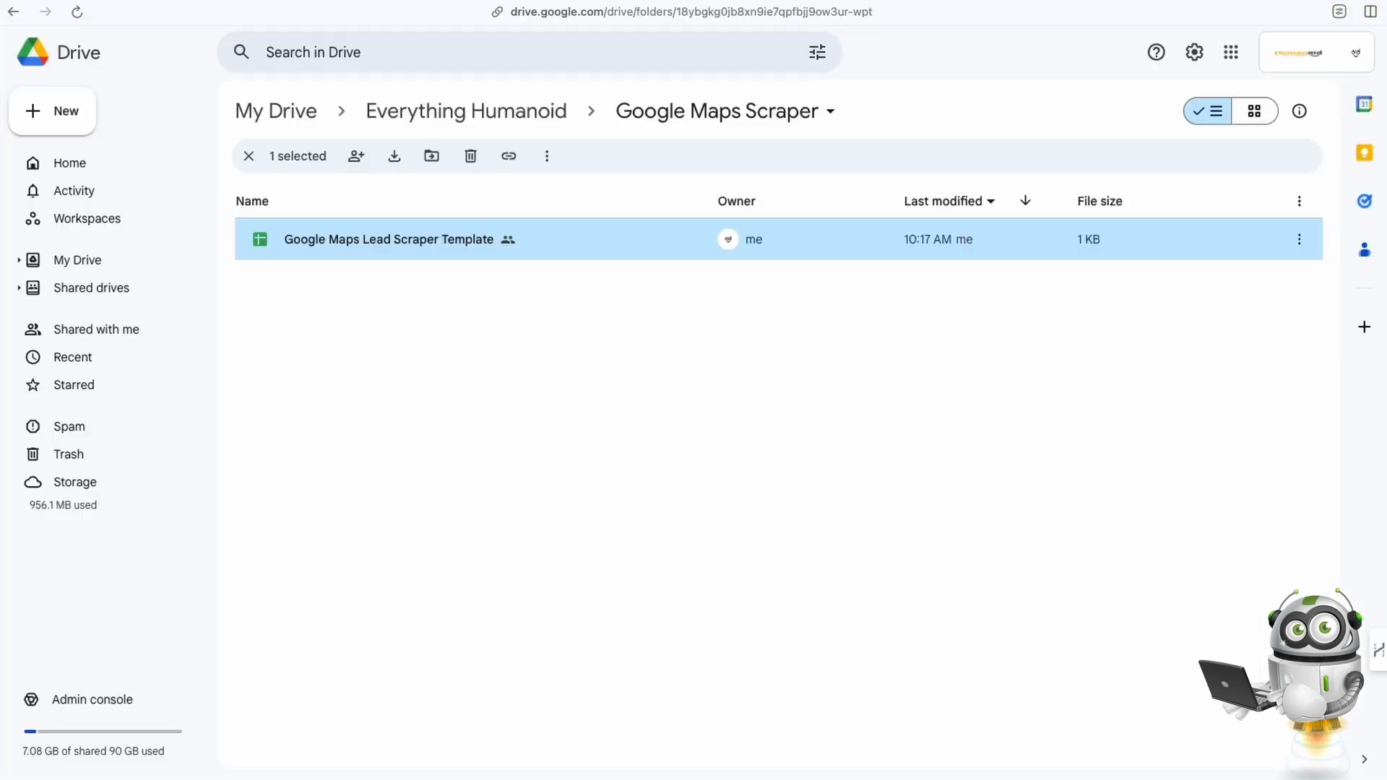
In Google Drive, reopen the Google Maps Scraper folder, view the copied accountant leads spreadsheet, and return to the n8n workflow canvas
left_click(557, 111)
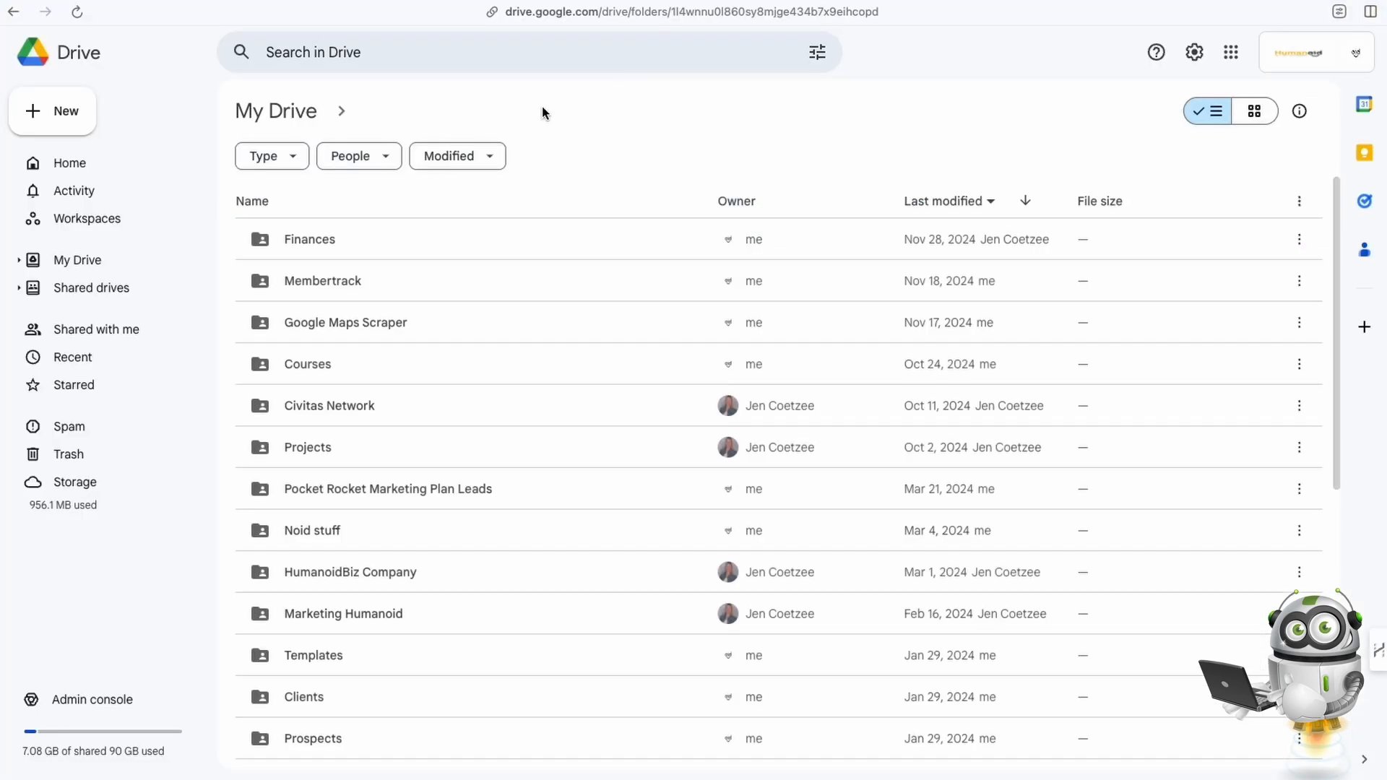
double_click(320, 322)
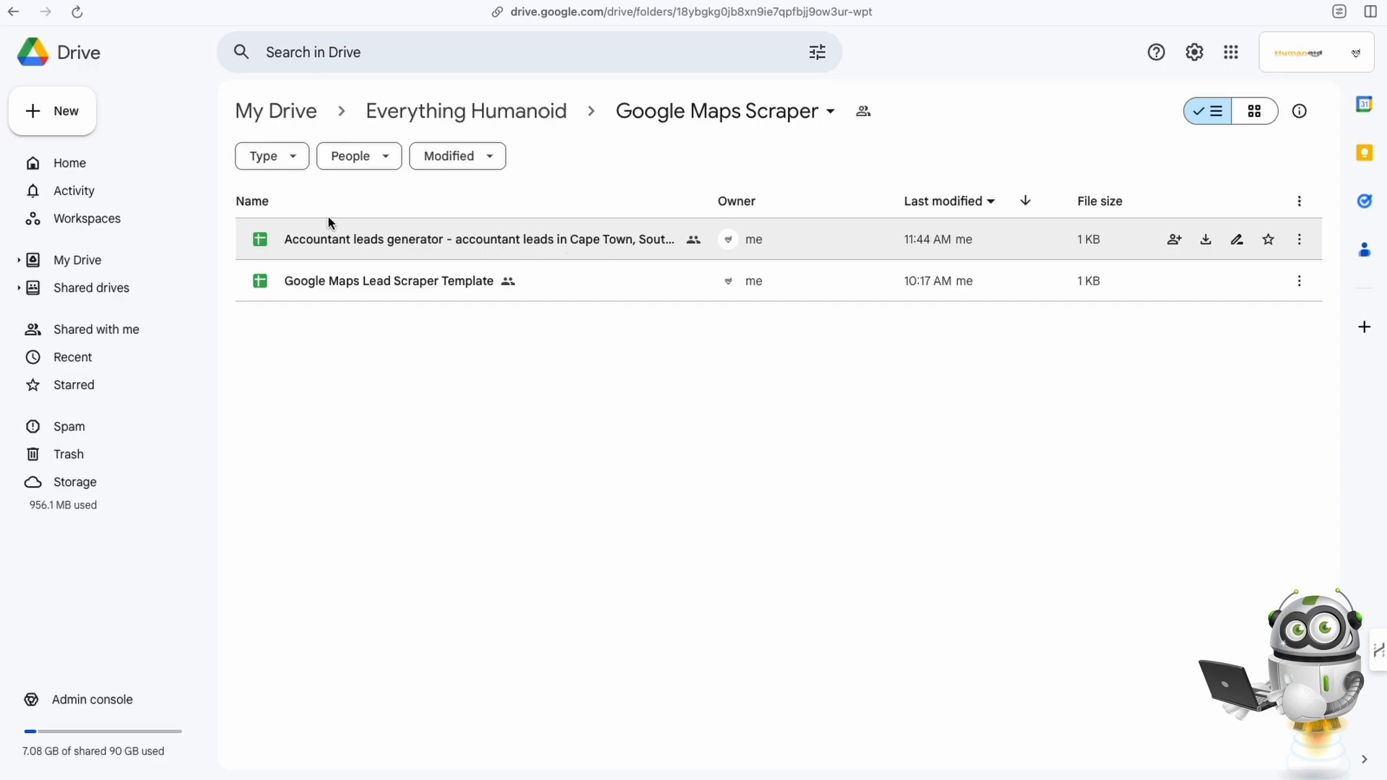
double_click(393, 244)
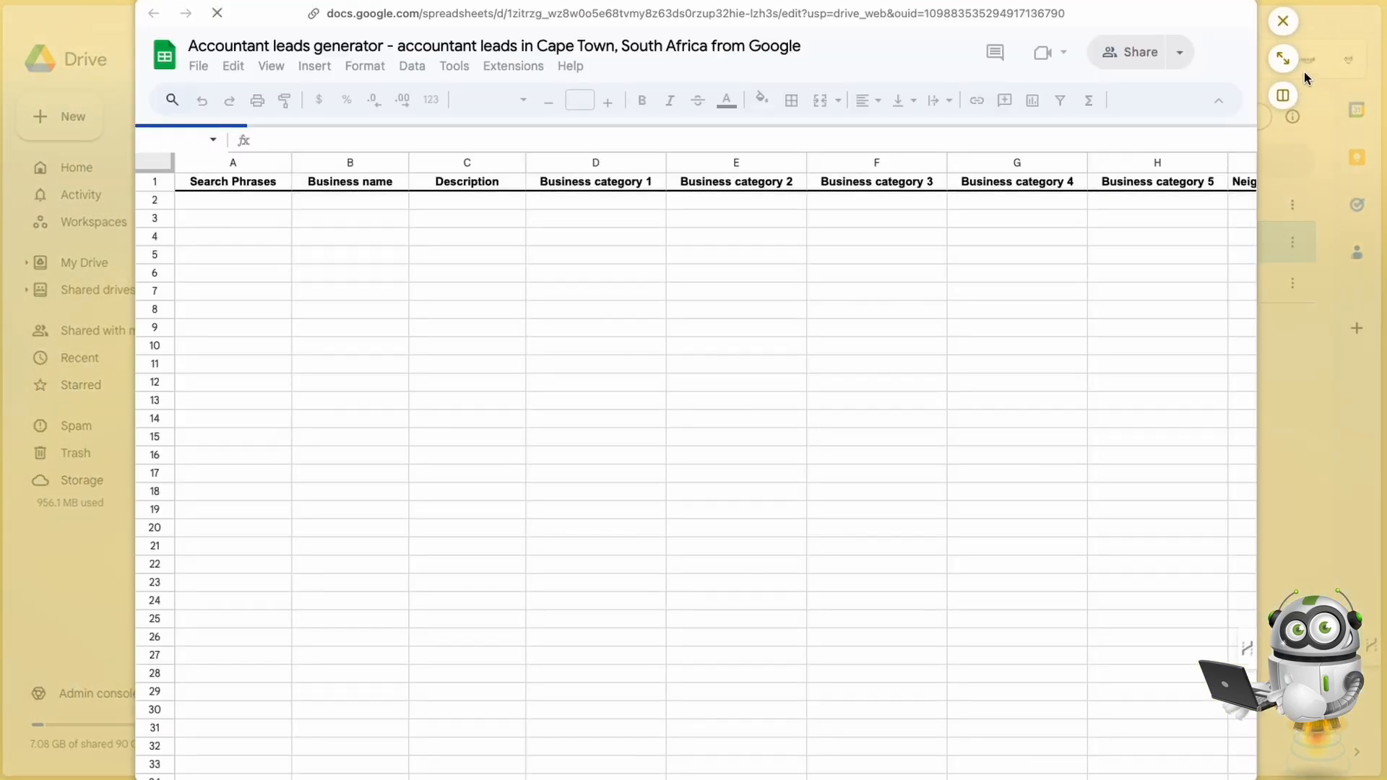
left_click(1283, 58)
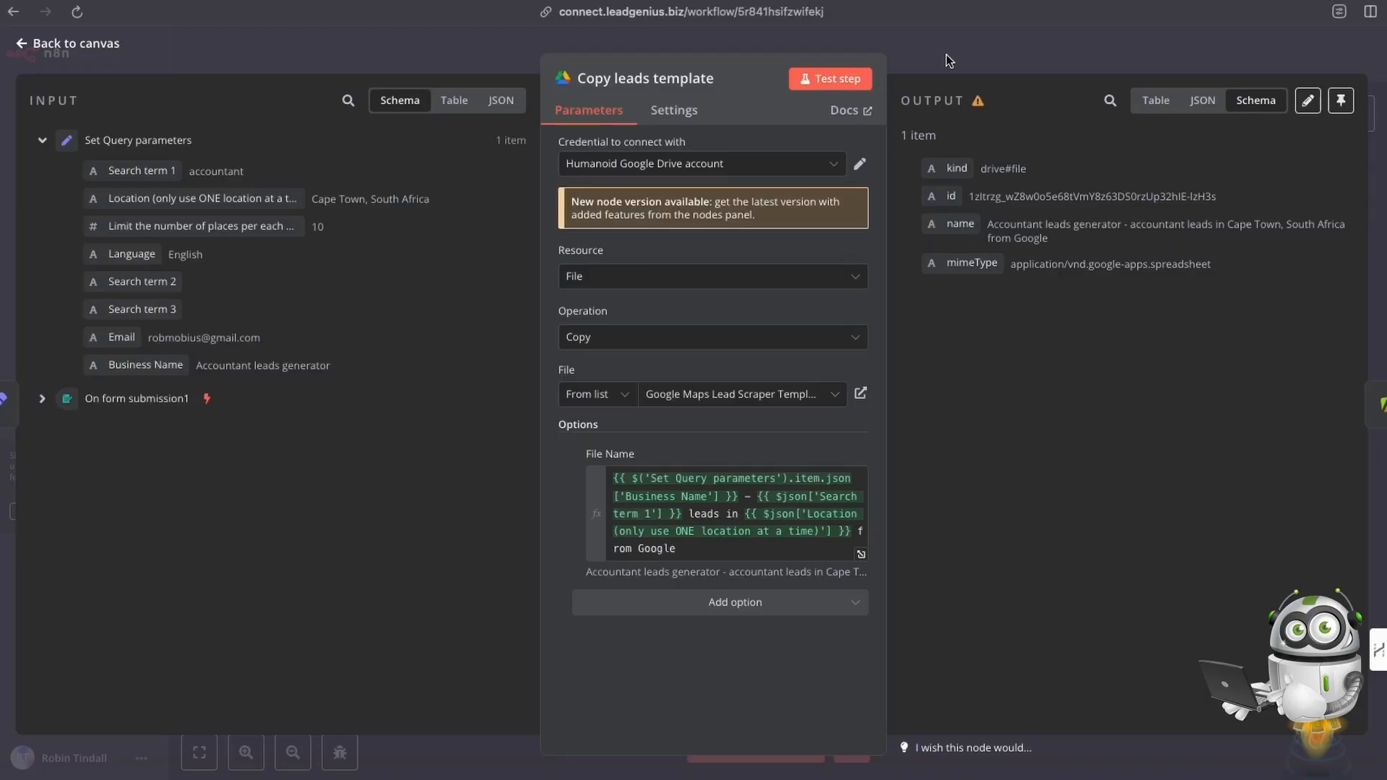
left_click(946, 54)
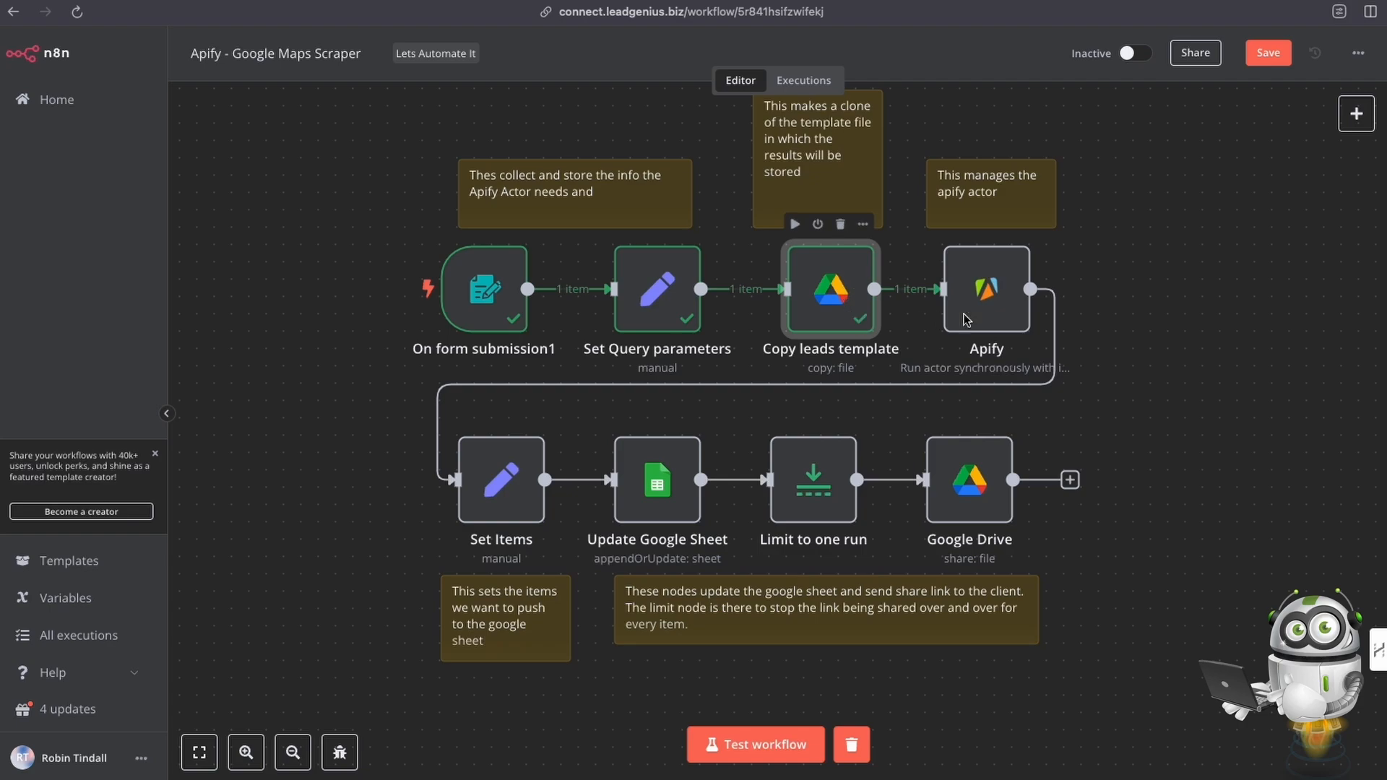
left_click(991, 282)
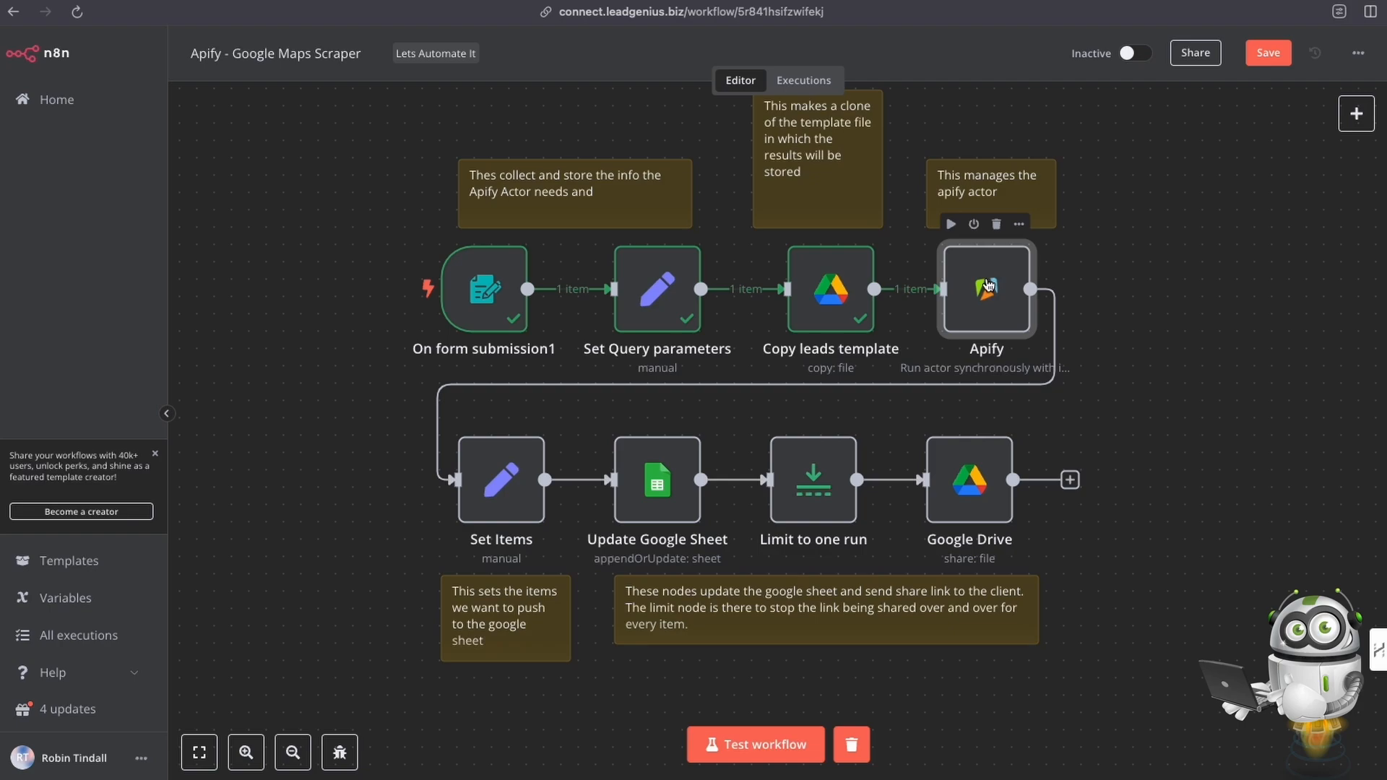
left_click(1356, 113)
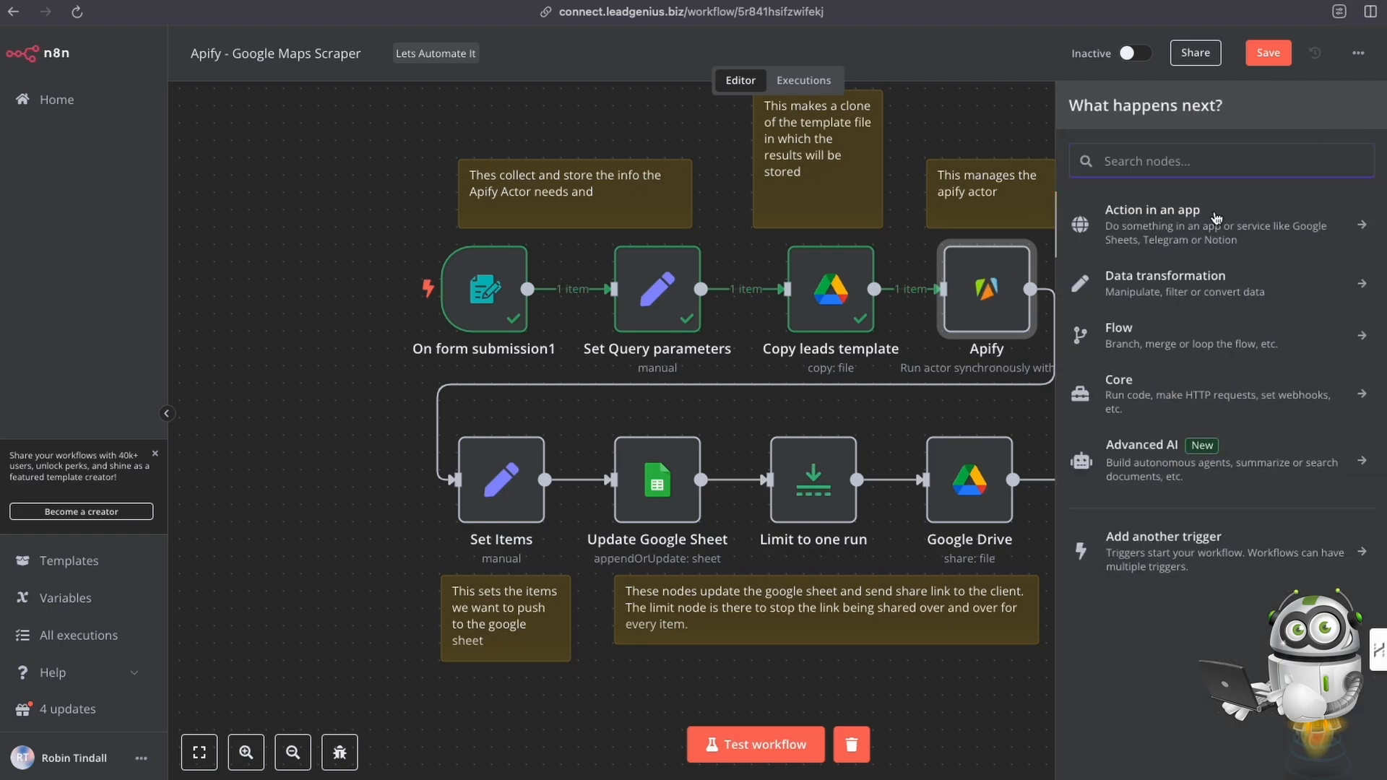
left_click(1018, 129)
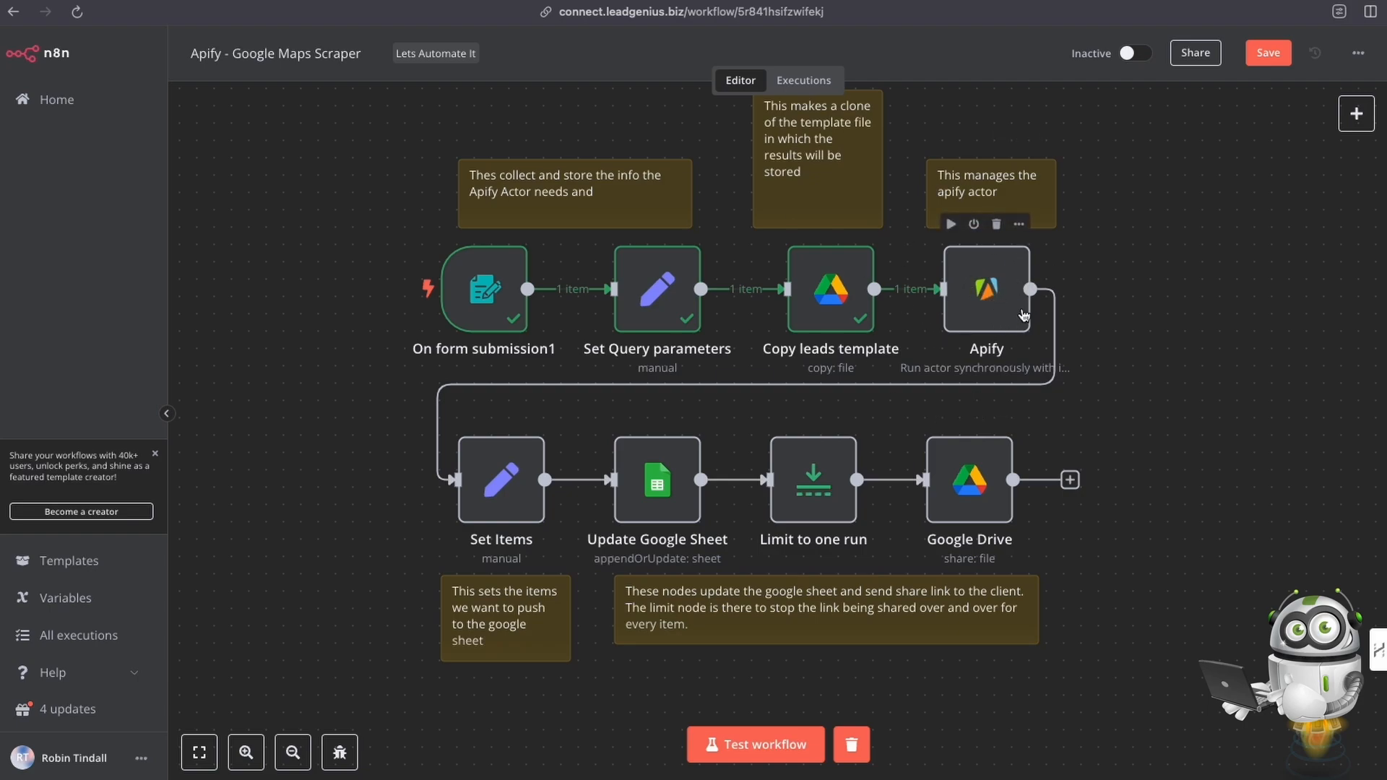
Save the workflow and open the Community nodes page in the n8n settings
left_click(1268, 58)
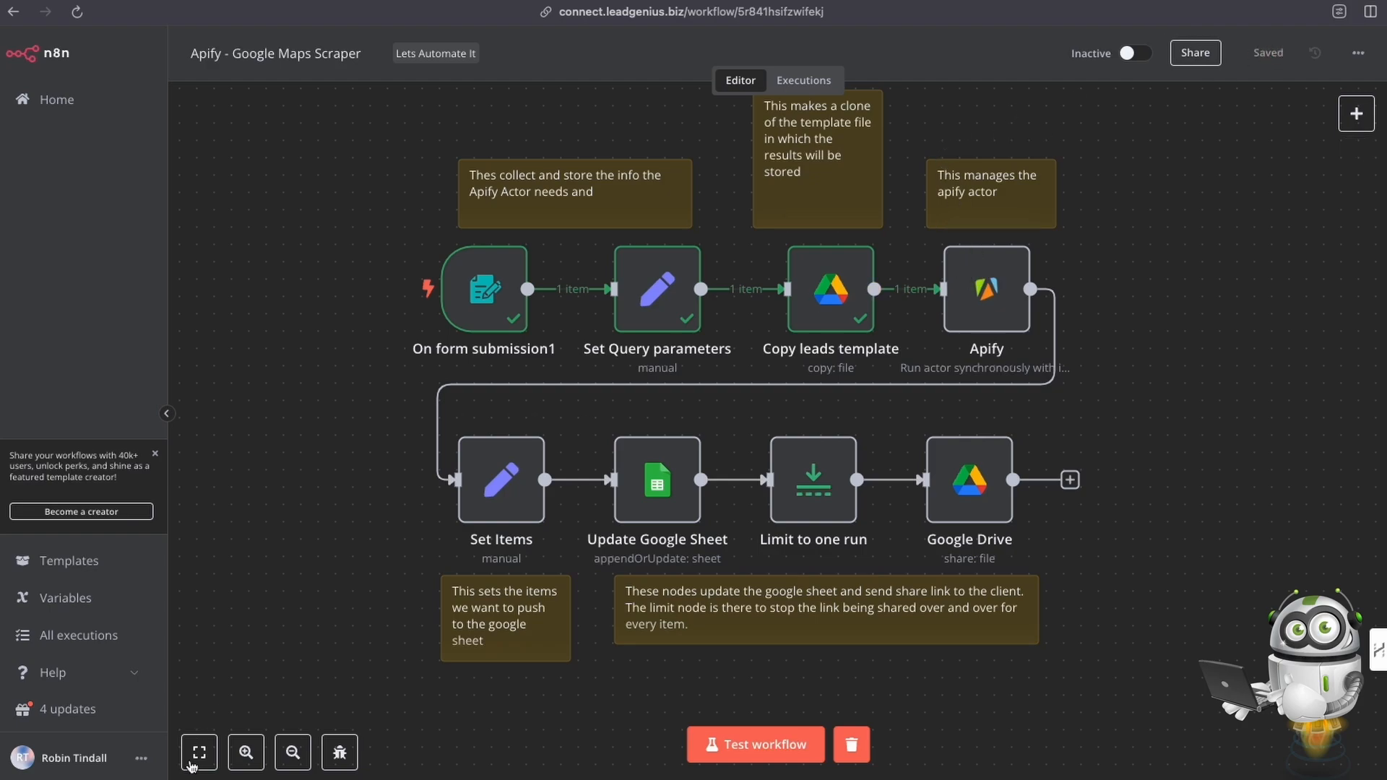
left_click(141, 761)
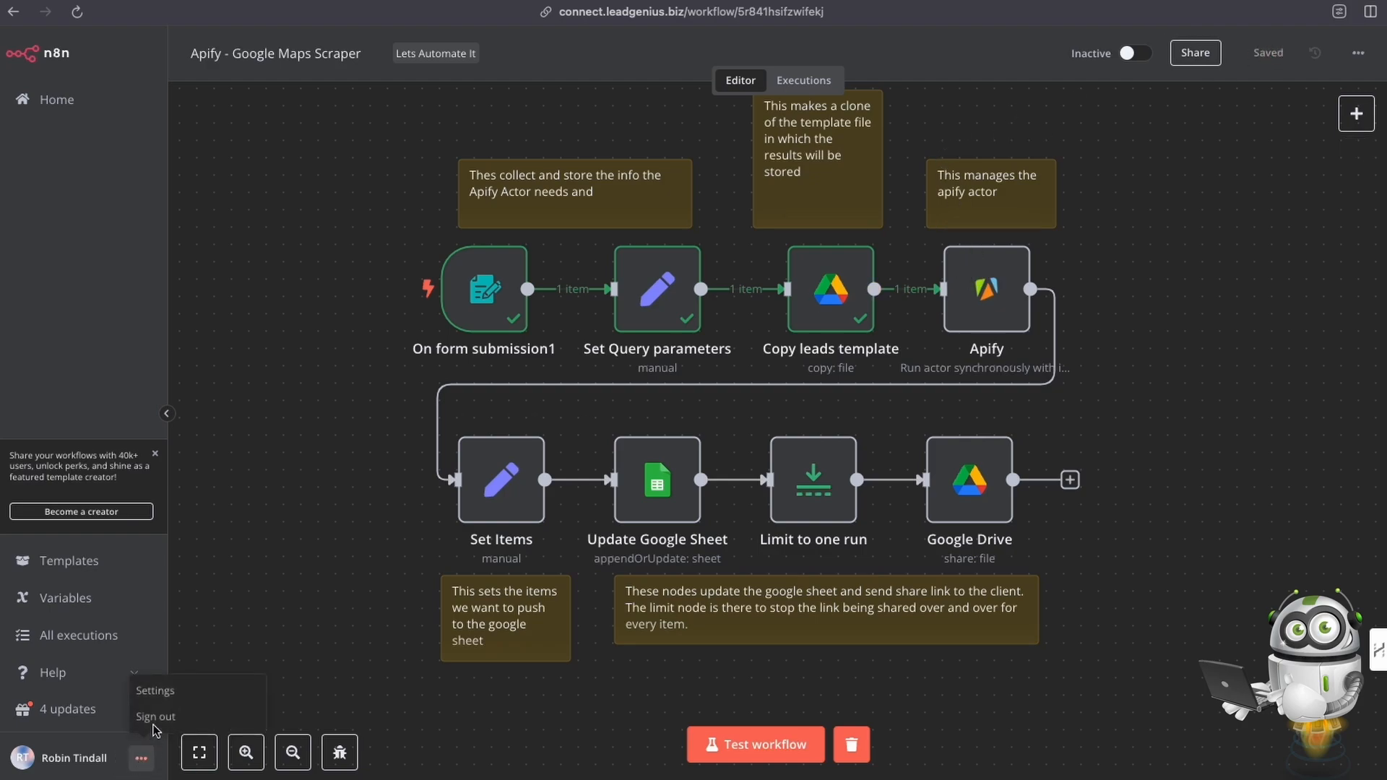
left_click(155, 695)
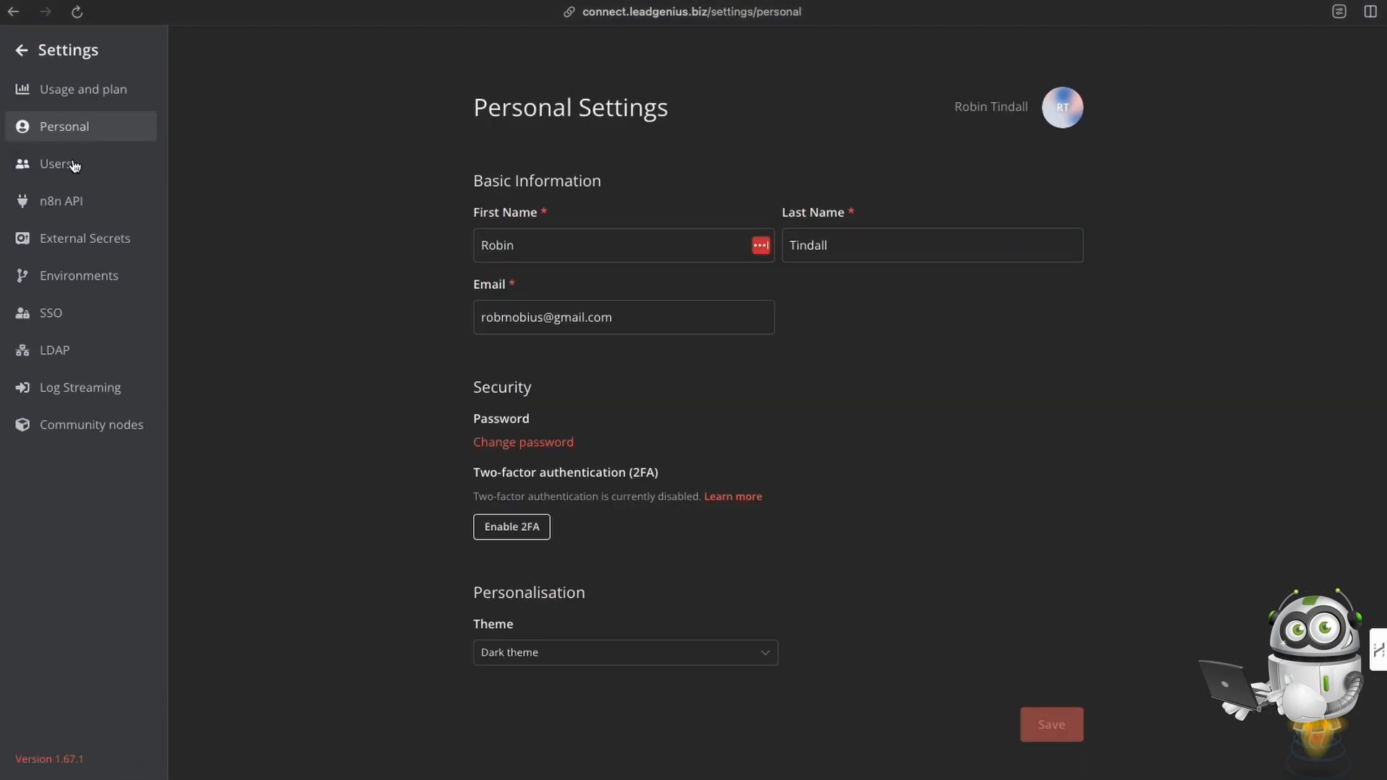
left_click(87, 427)
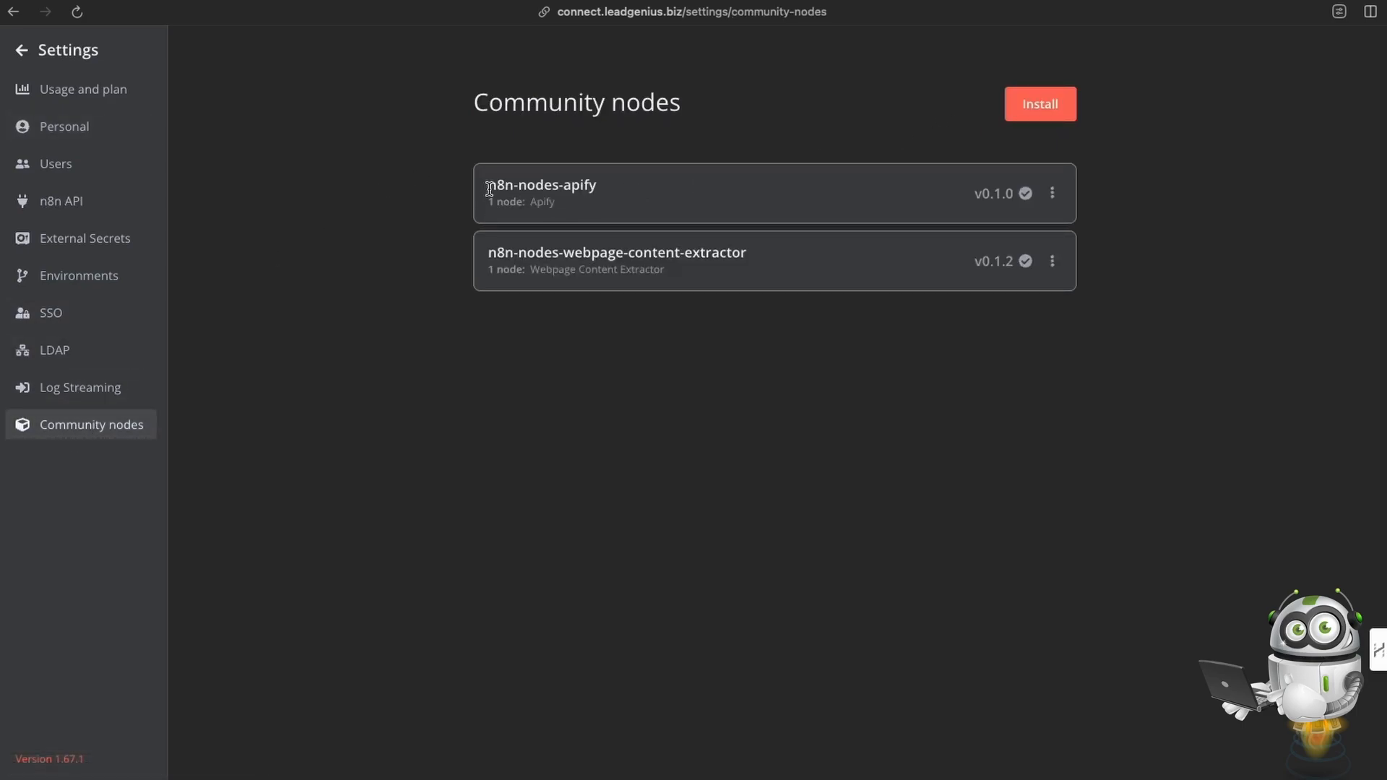
Try to install the community package n8n-nodes-apify, accepting the unverified code risk, and leave the settings for the workflow
left_click_drag(489, 190, 610, 190)
key("super+c")
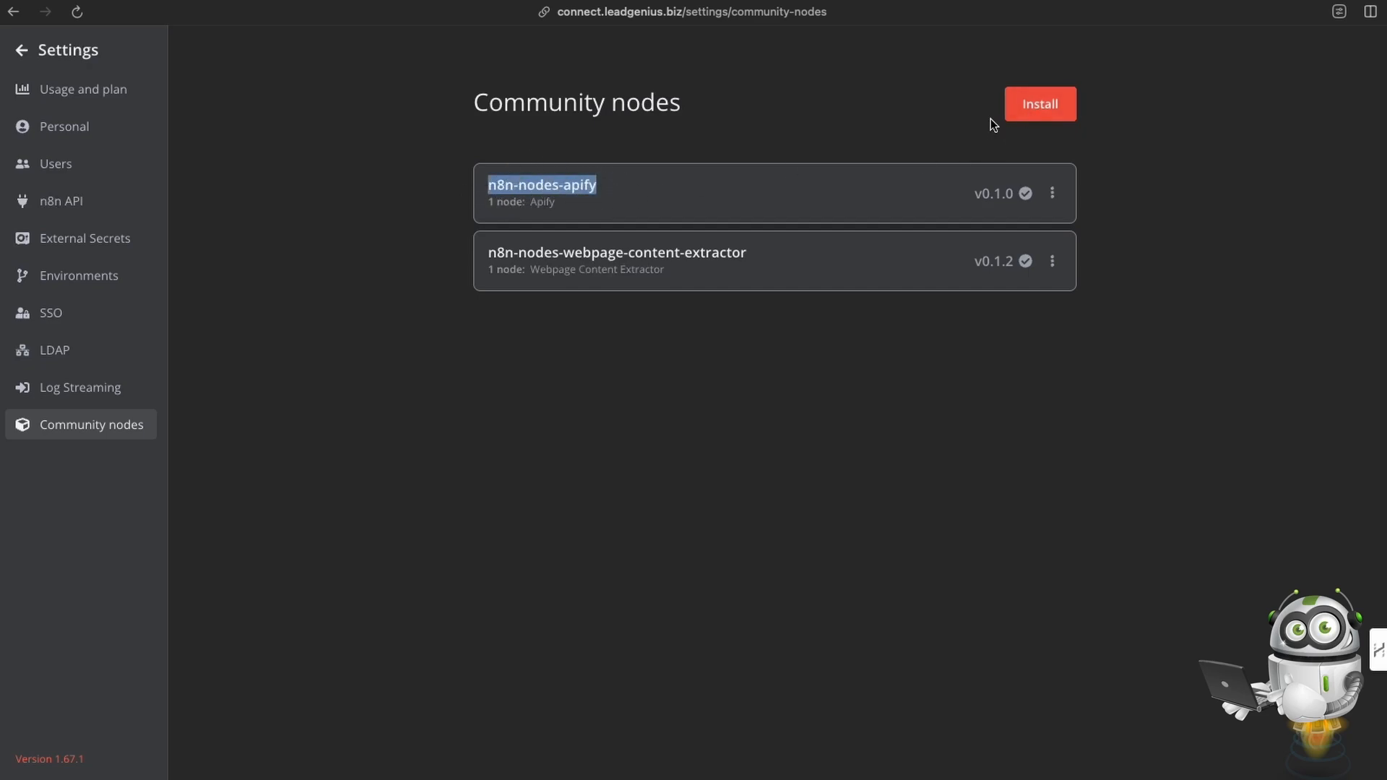
left_click(1035, 103)
left_click(535, 408)
key("super+v")
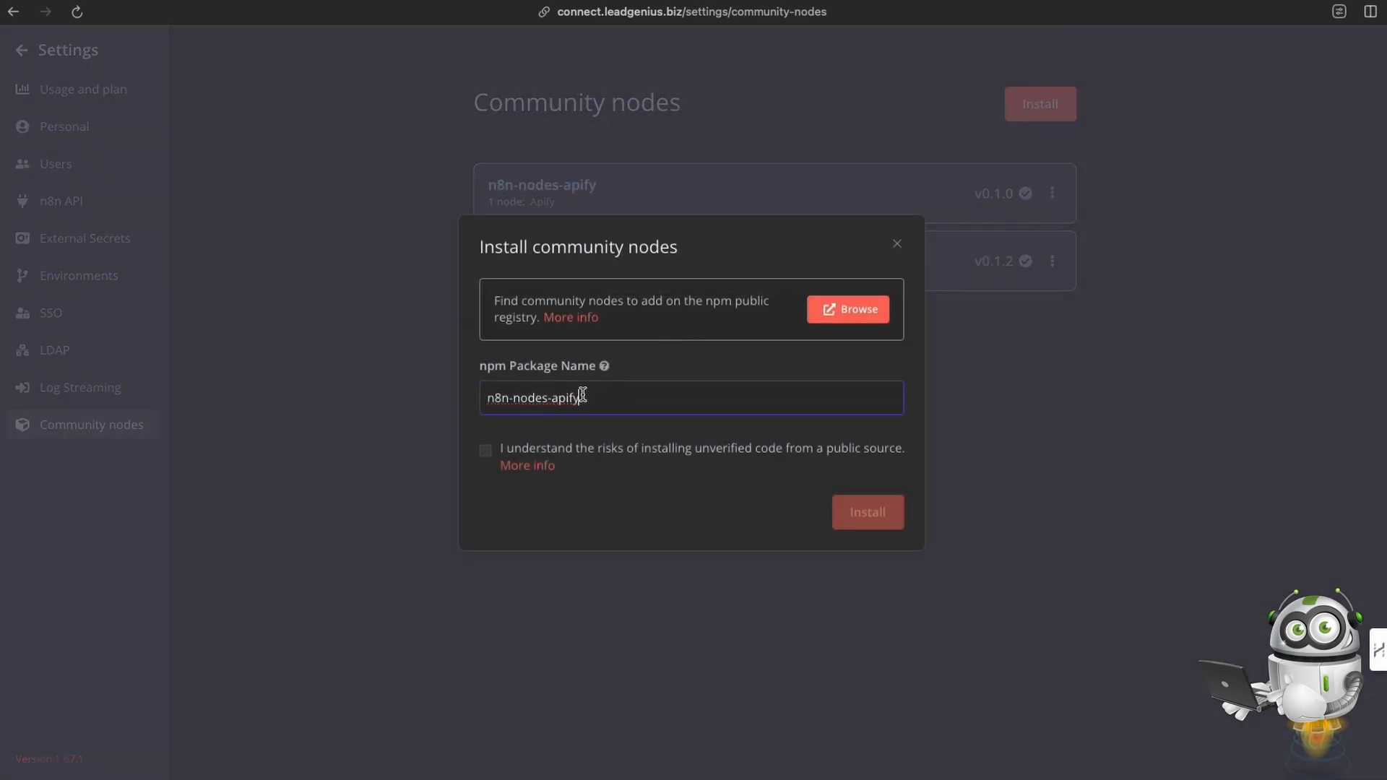
left_click(485, 451)
left_click(866, 514)
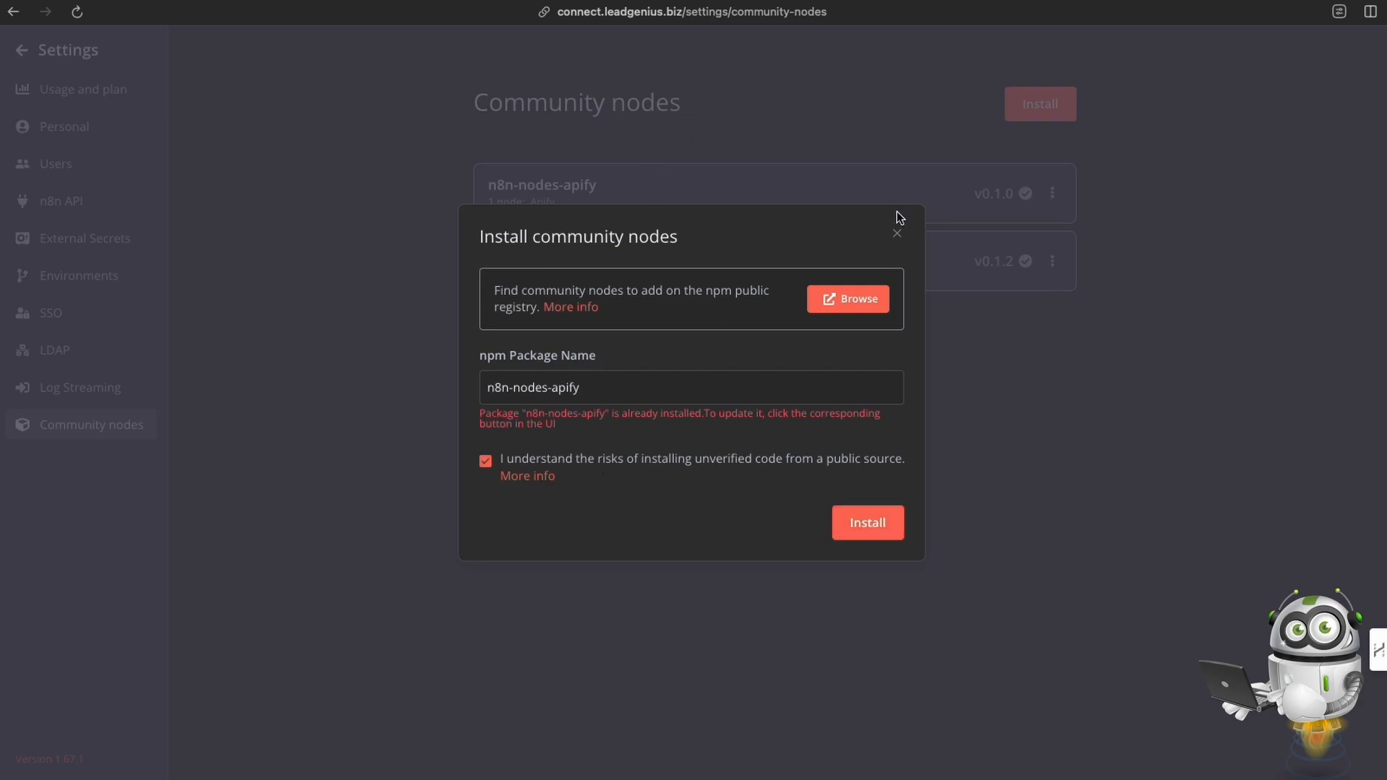
left_click(897, 235)
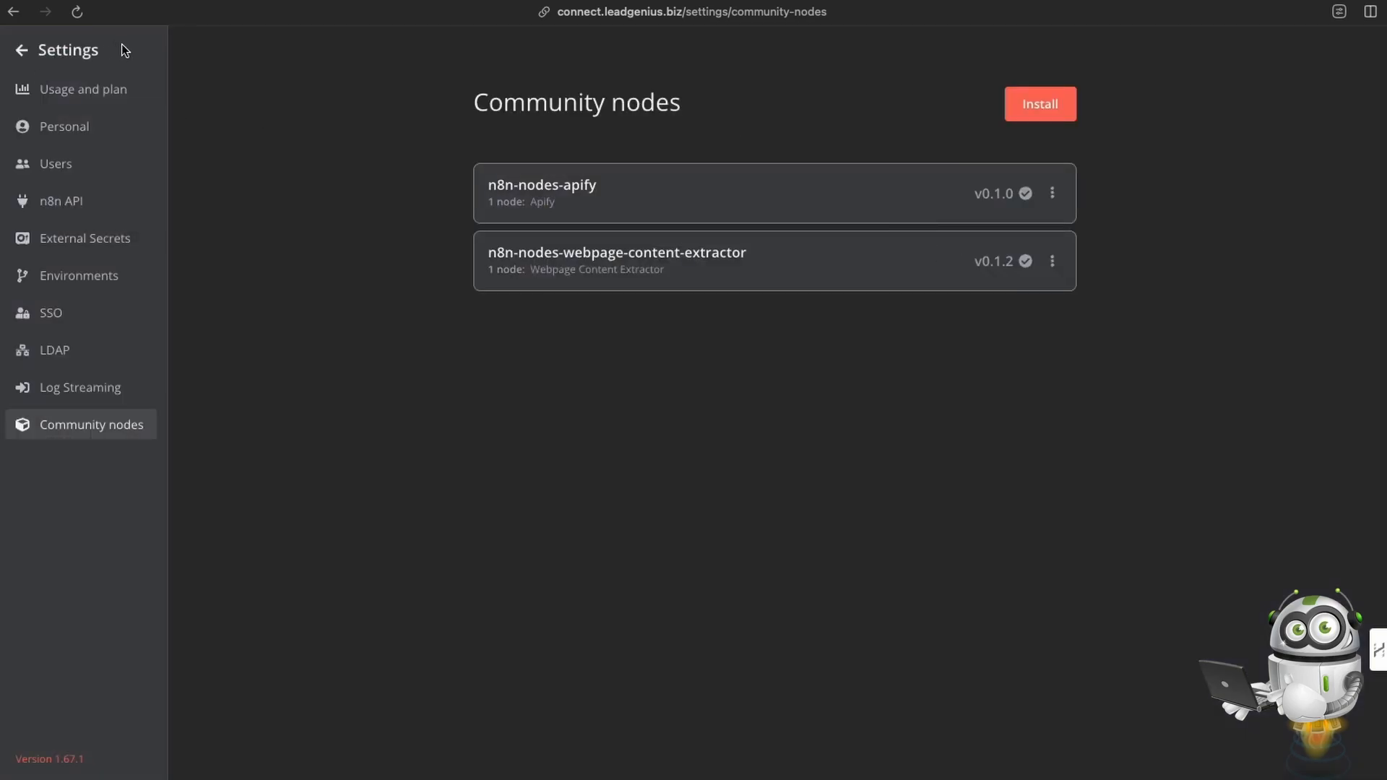
left_click(62, 62)
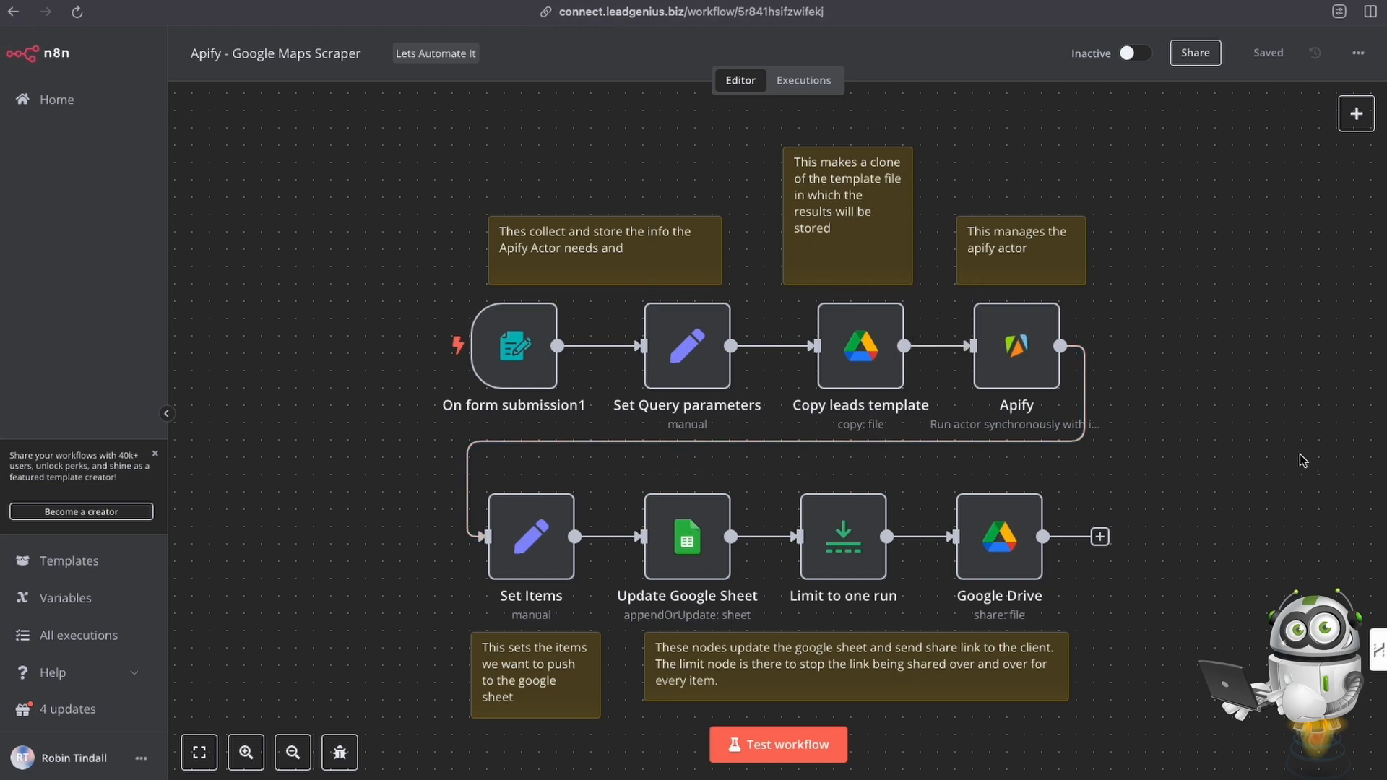
Search the n8n nodes for "api", view the Apify node's available actions, and close the list without adding one
left_click(1355, 114)
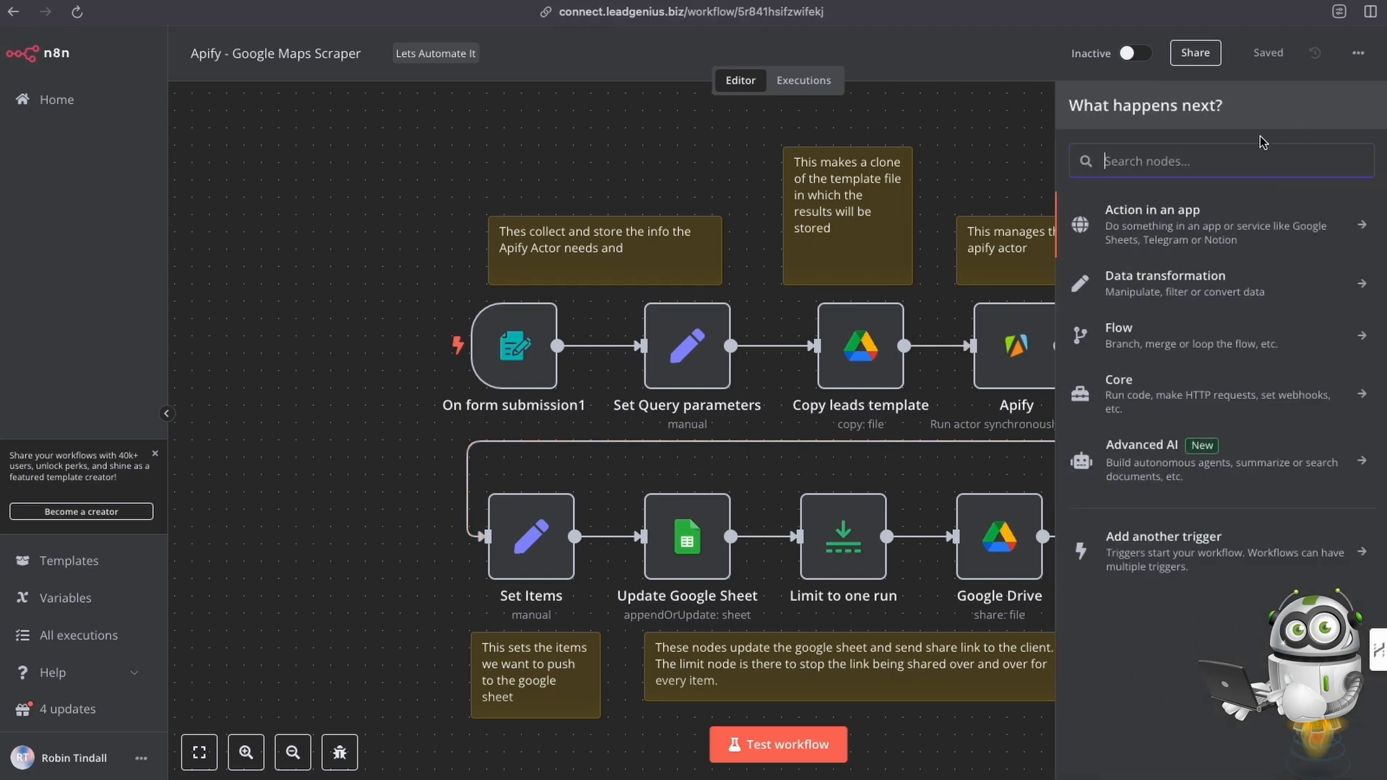
type("api")
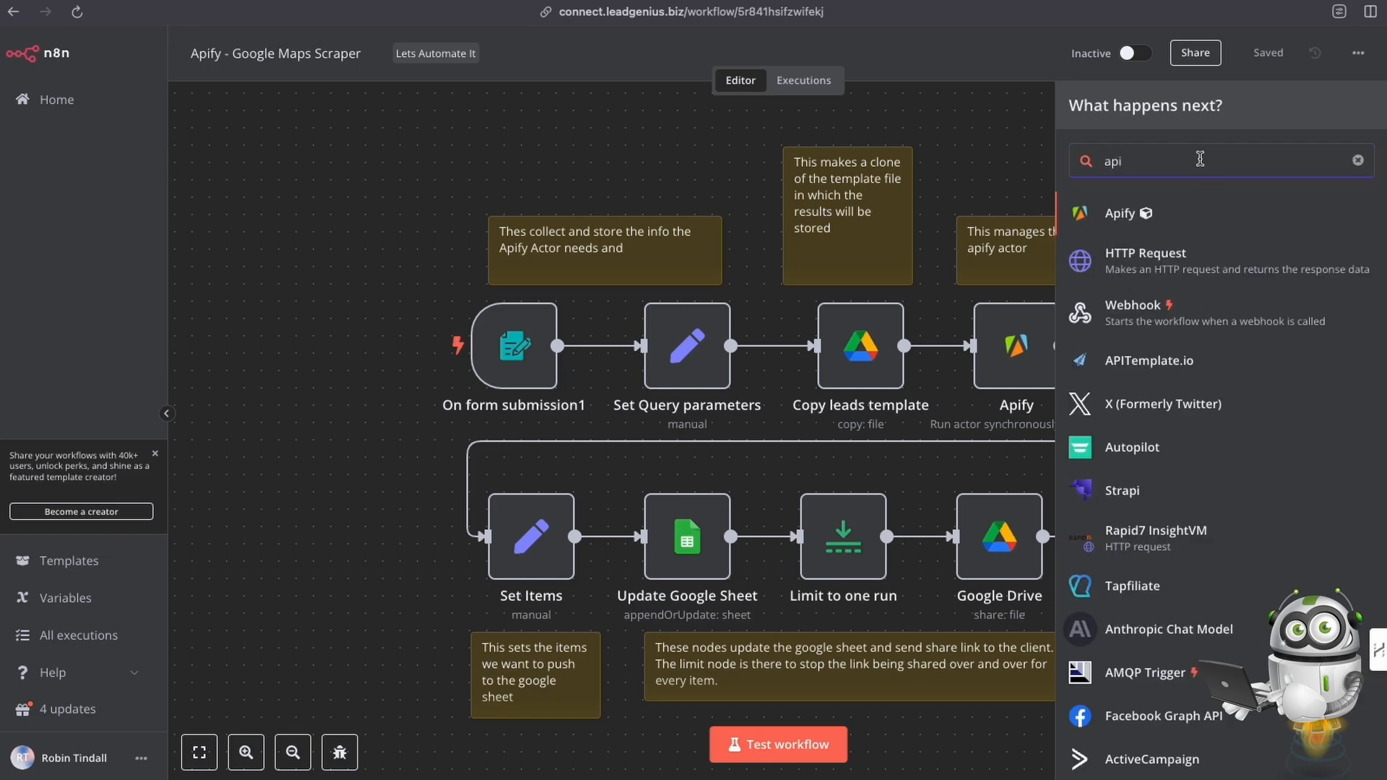
left_click(1196, 215)
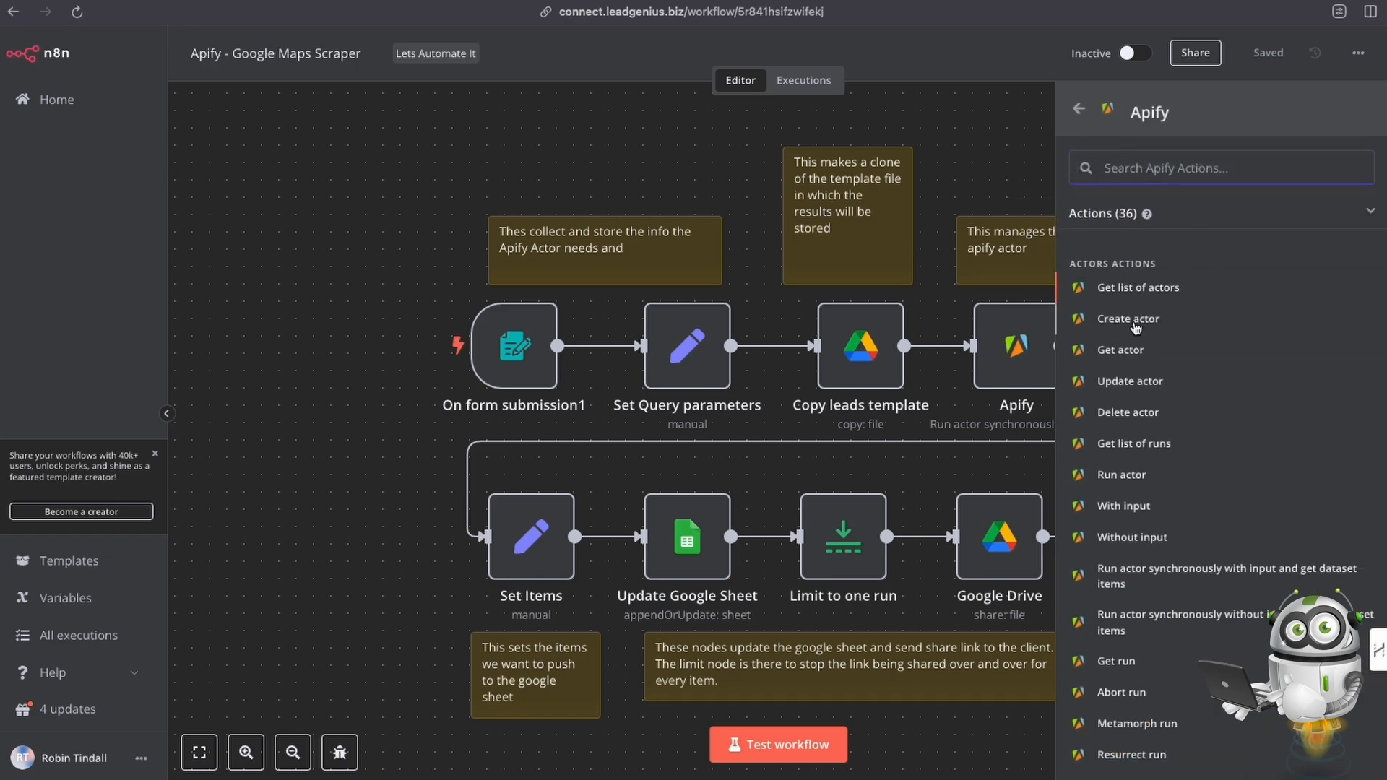
scroll(1125, 338, "down", 3)
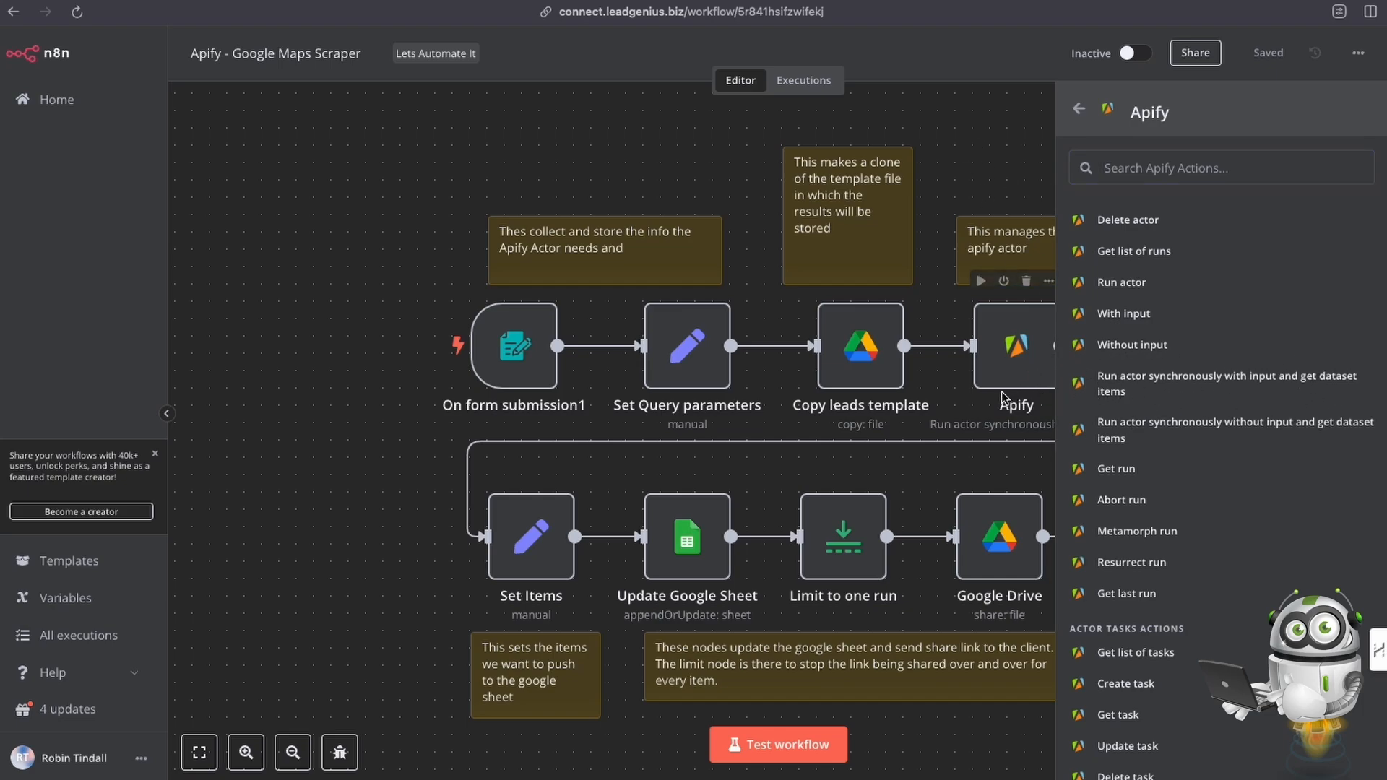
left_click(988, 122)
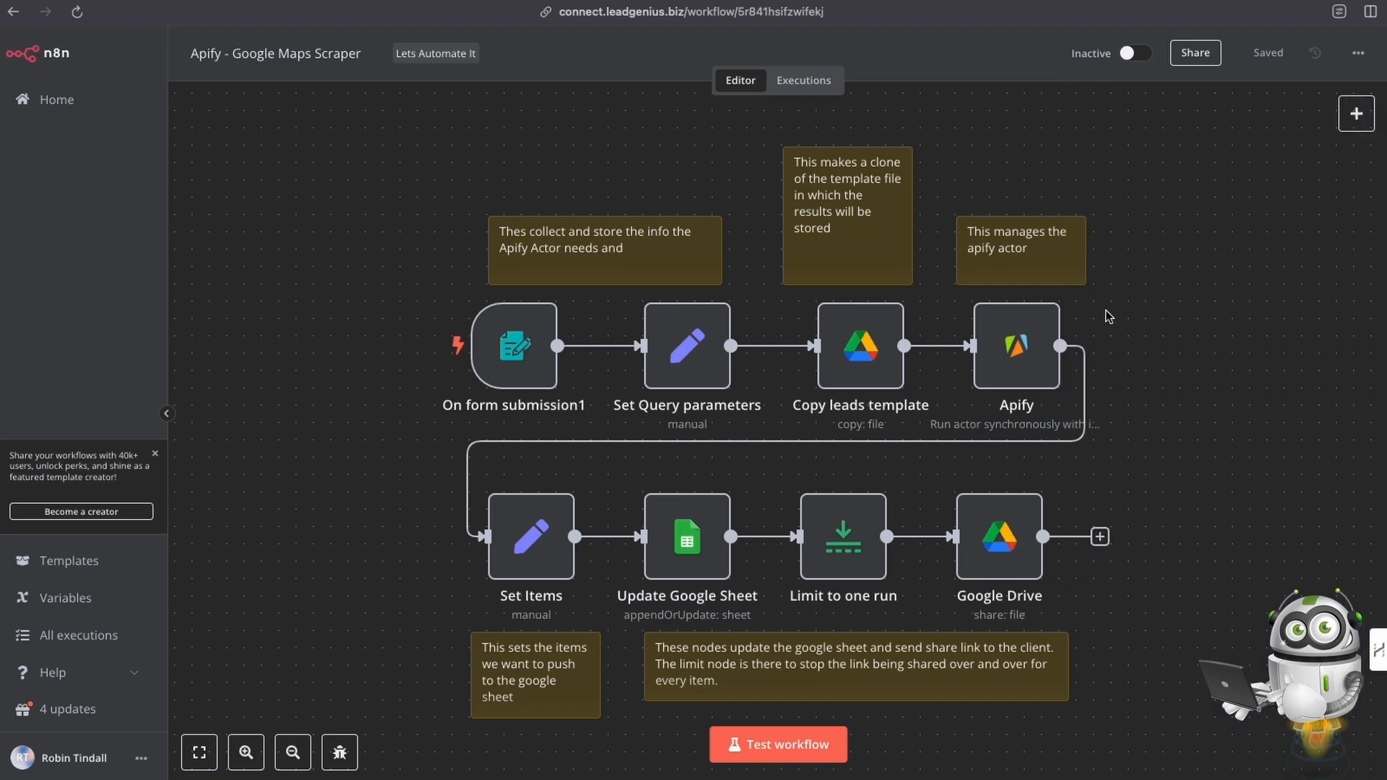
Open the Apify node and begin creating a new Apify API credential, ready for its API key
left_click(1026, 354)
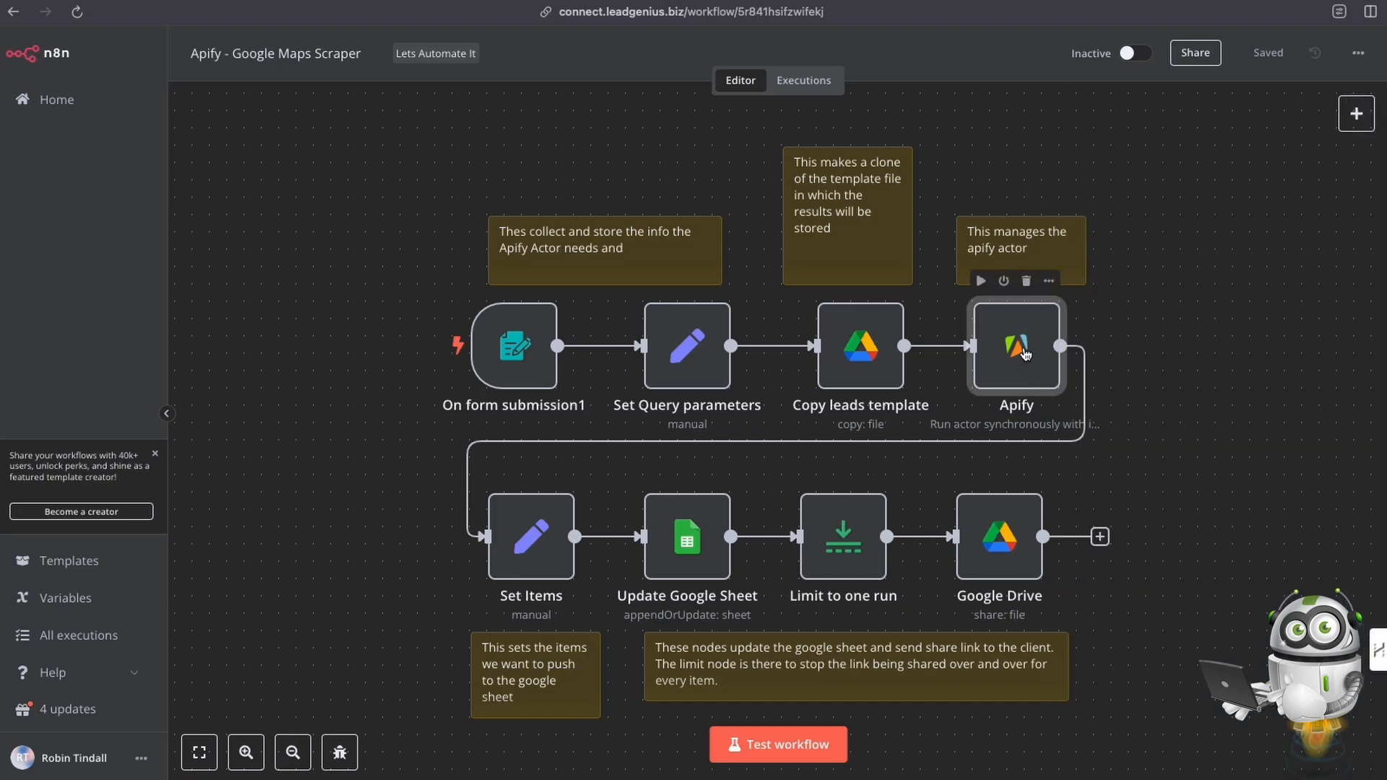
double_click(1026, 354)
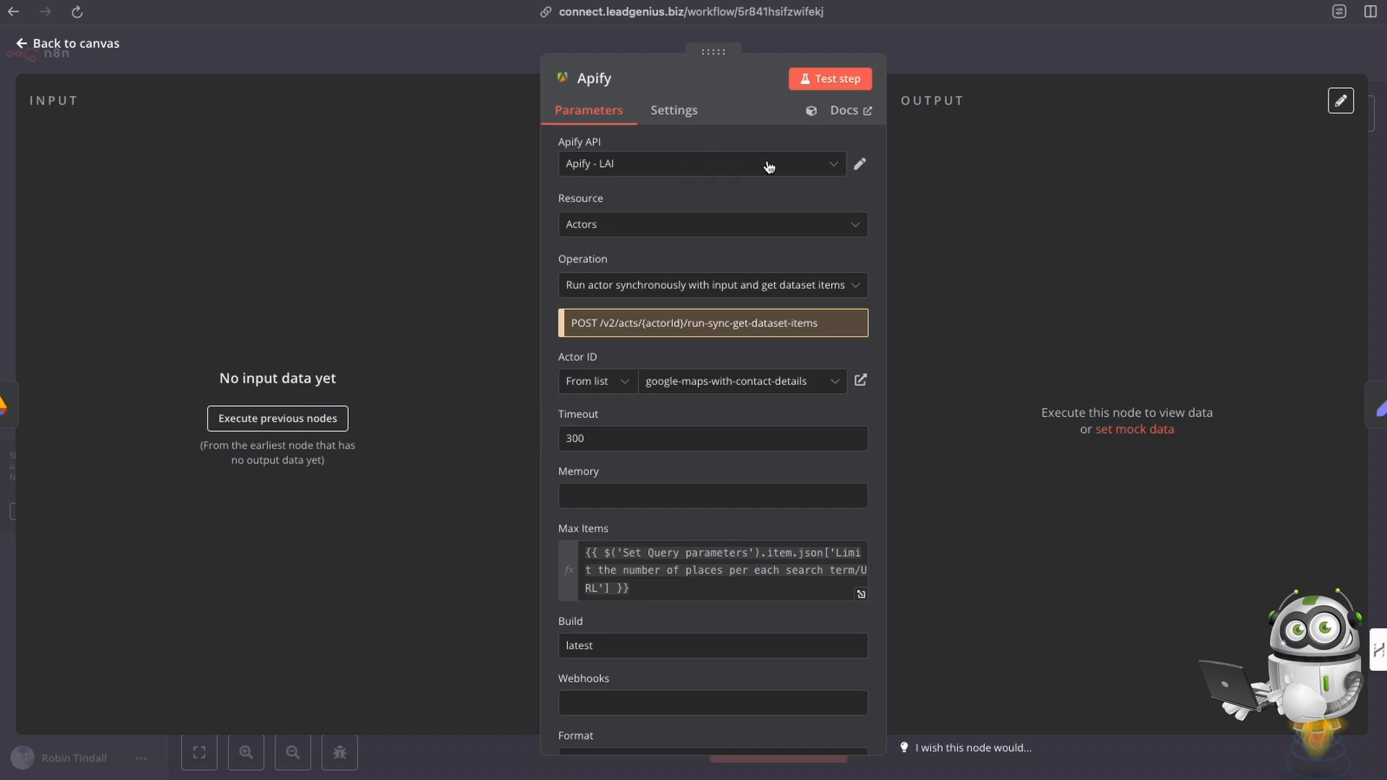
left_click(834, 162)
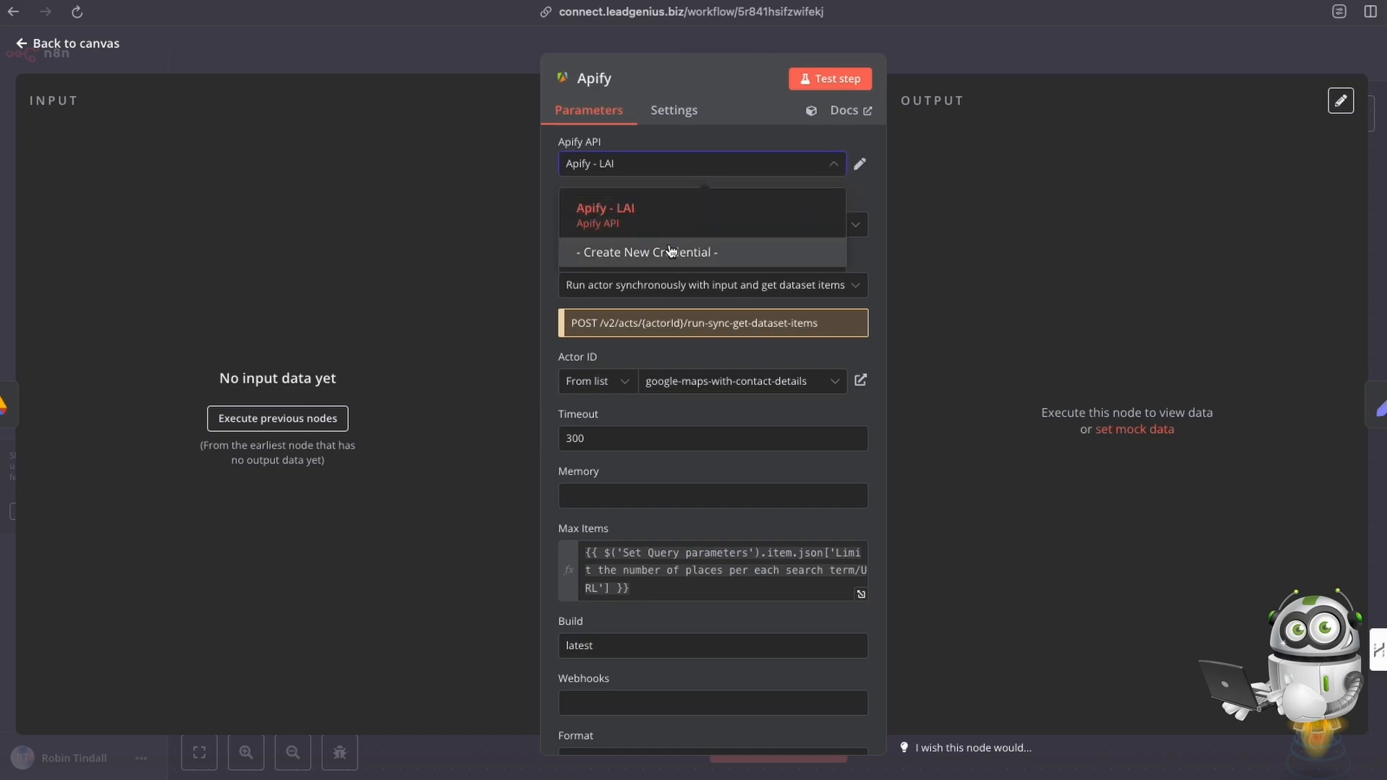
left_click(671, 247)
left_click(433, 272)
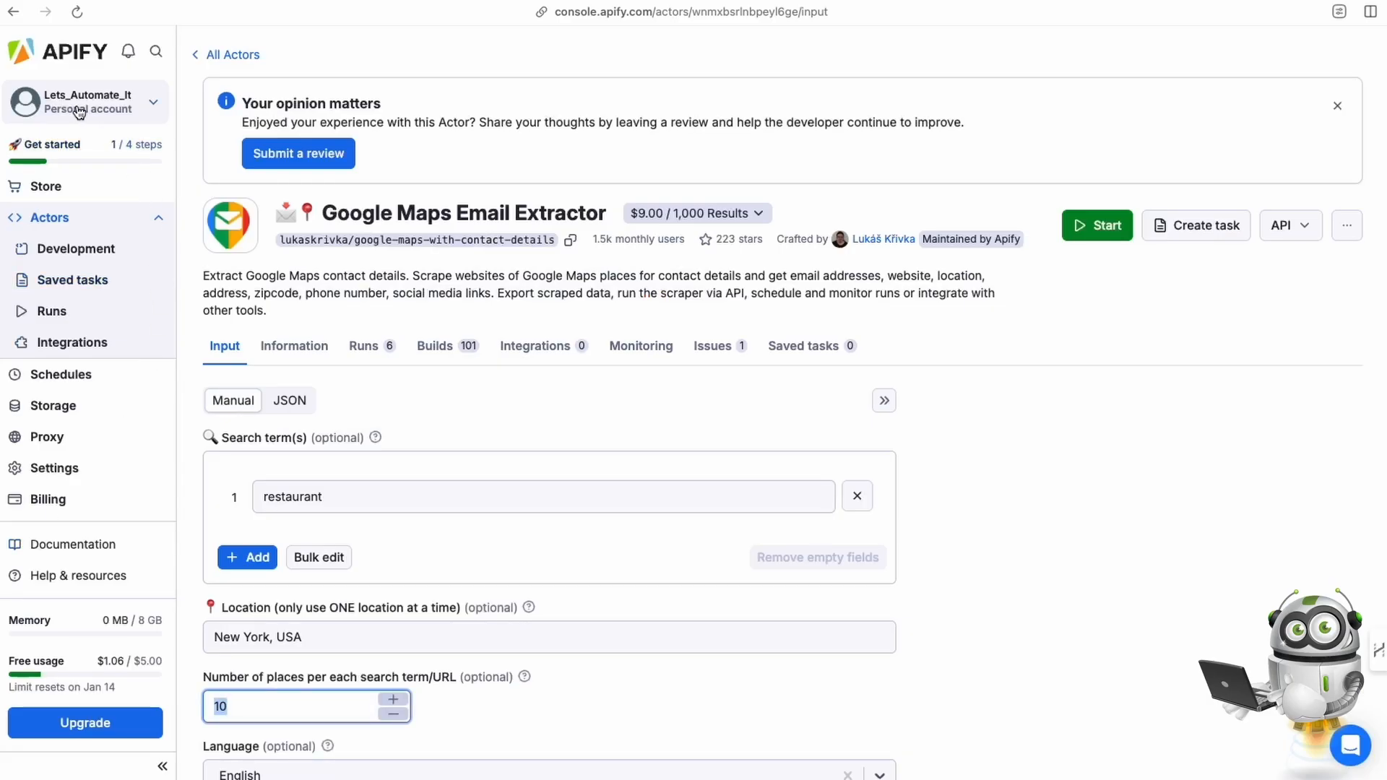
Copy the default personal API token from the Apify Console's API & Integrations settings, and return to n8n to close the new credential unsaved
left_click(50, 476)
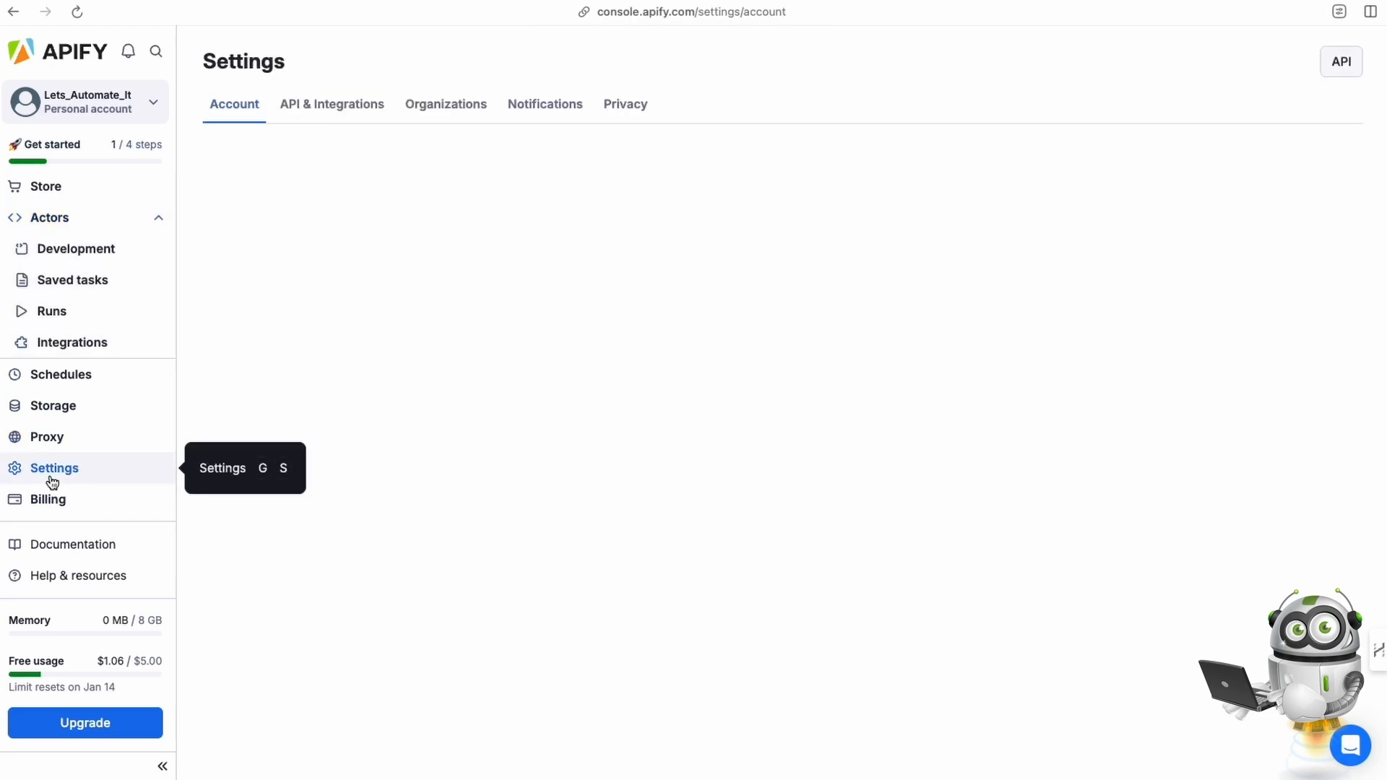
left_click(309, 103)
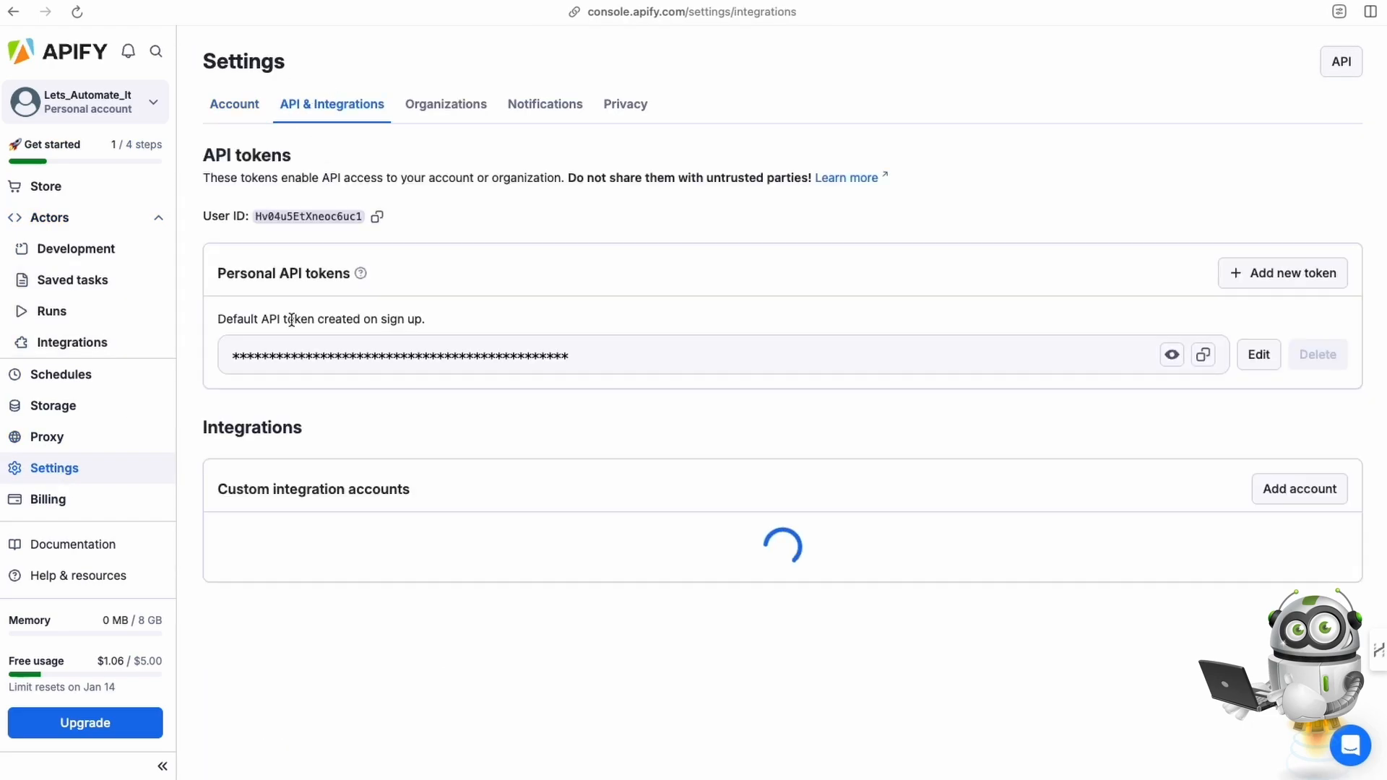
left_click(1203, 354)
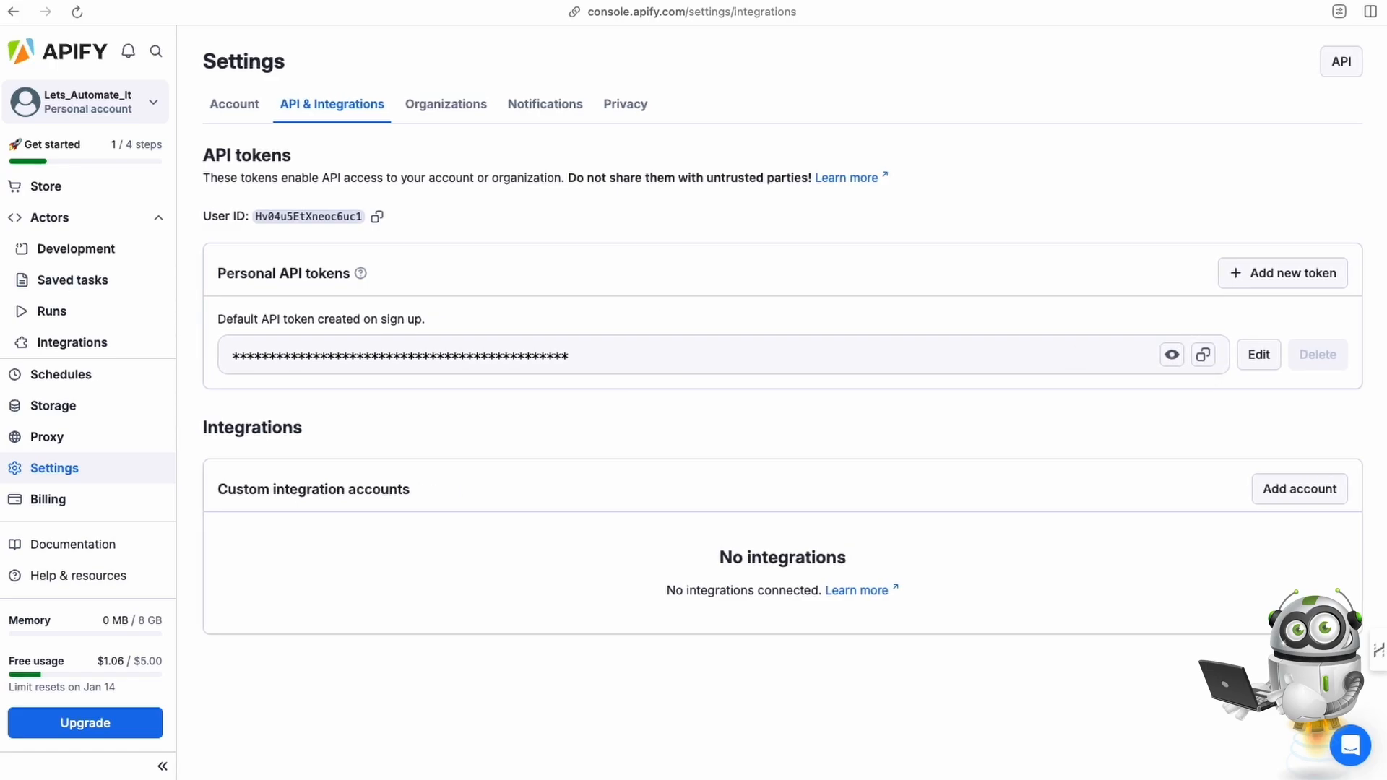
key("ctrl+Tab")
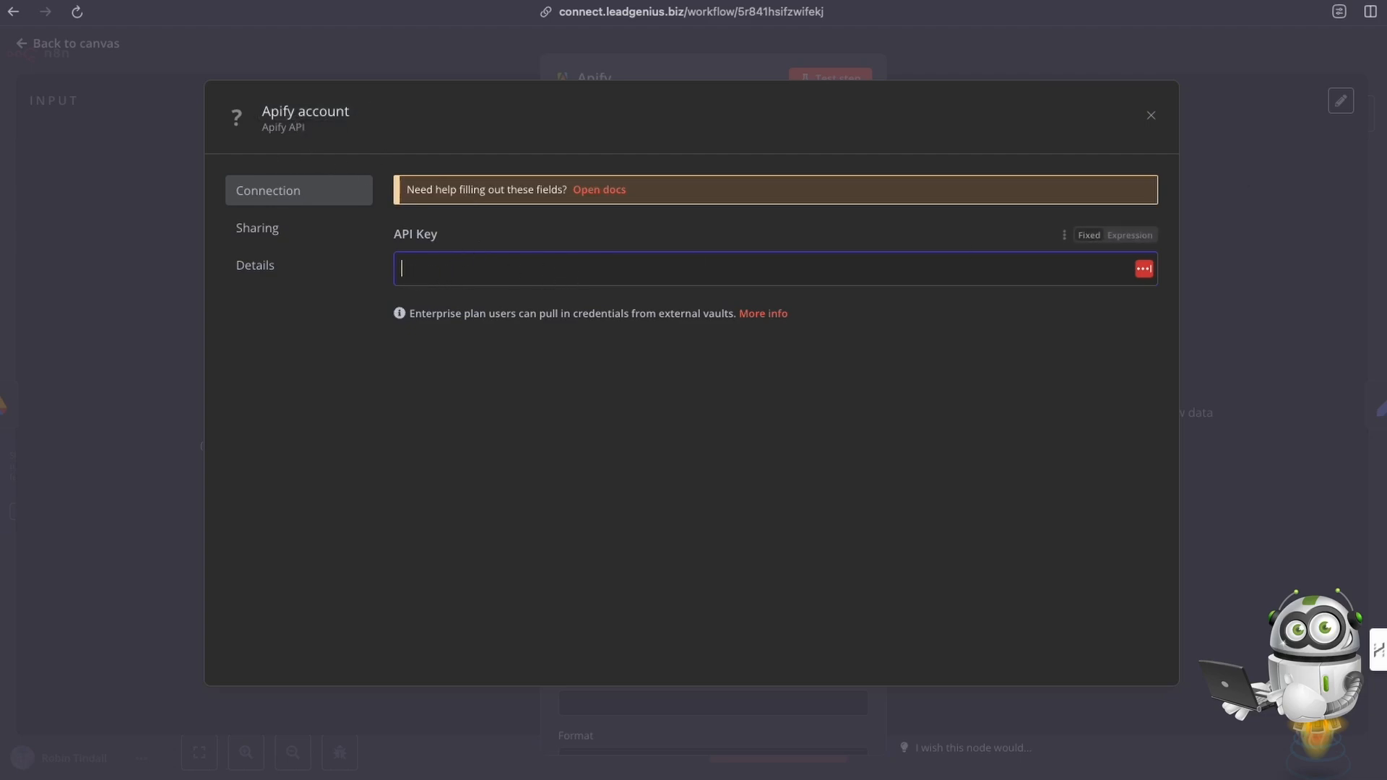
left_click(1152, 117)
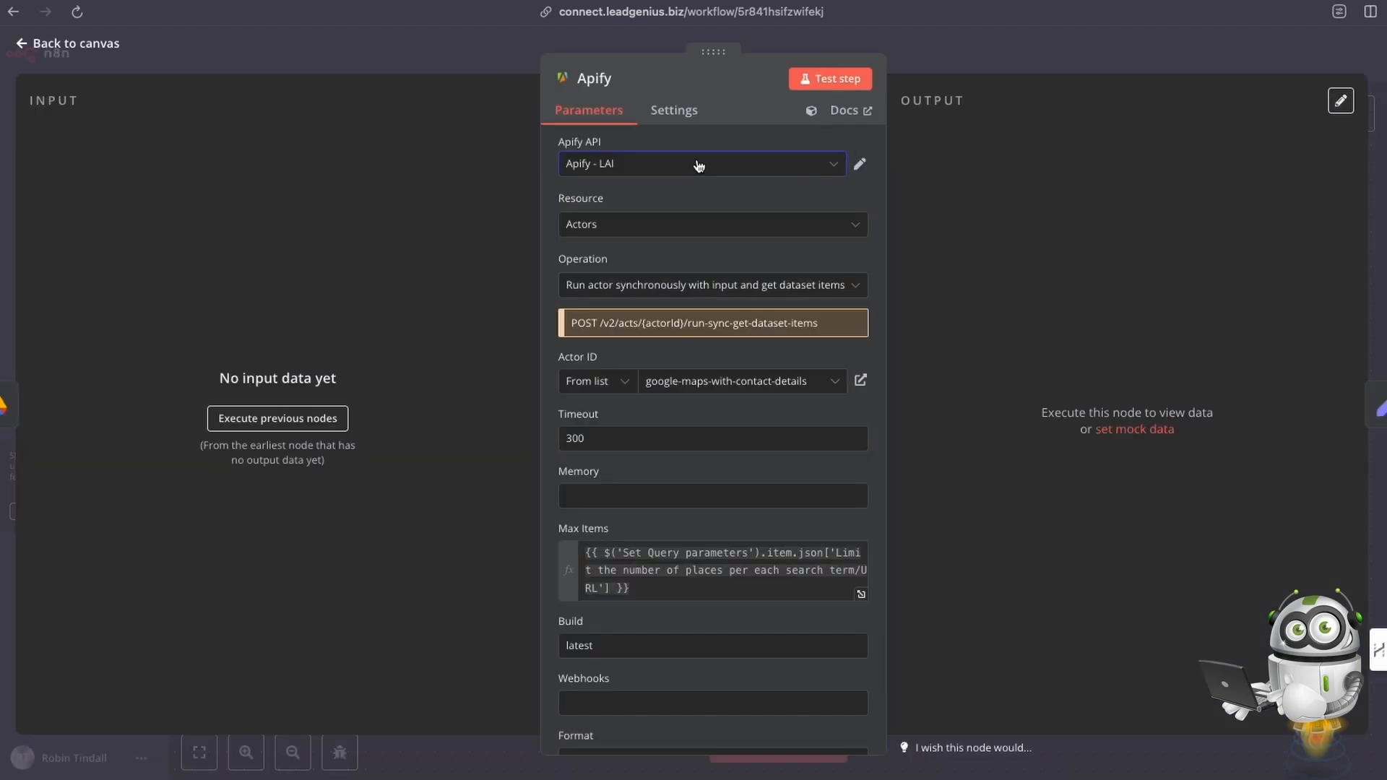
Review the Resource and Operation choices of the Apify node without changing either
left_click(640, 229)
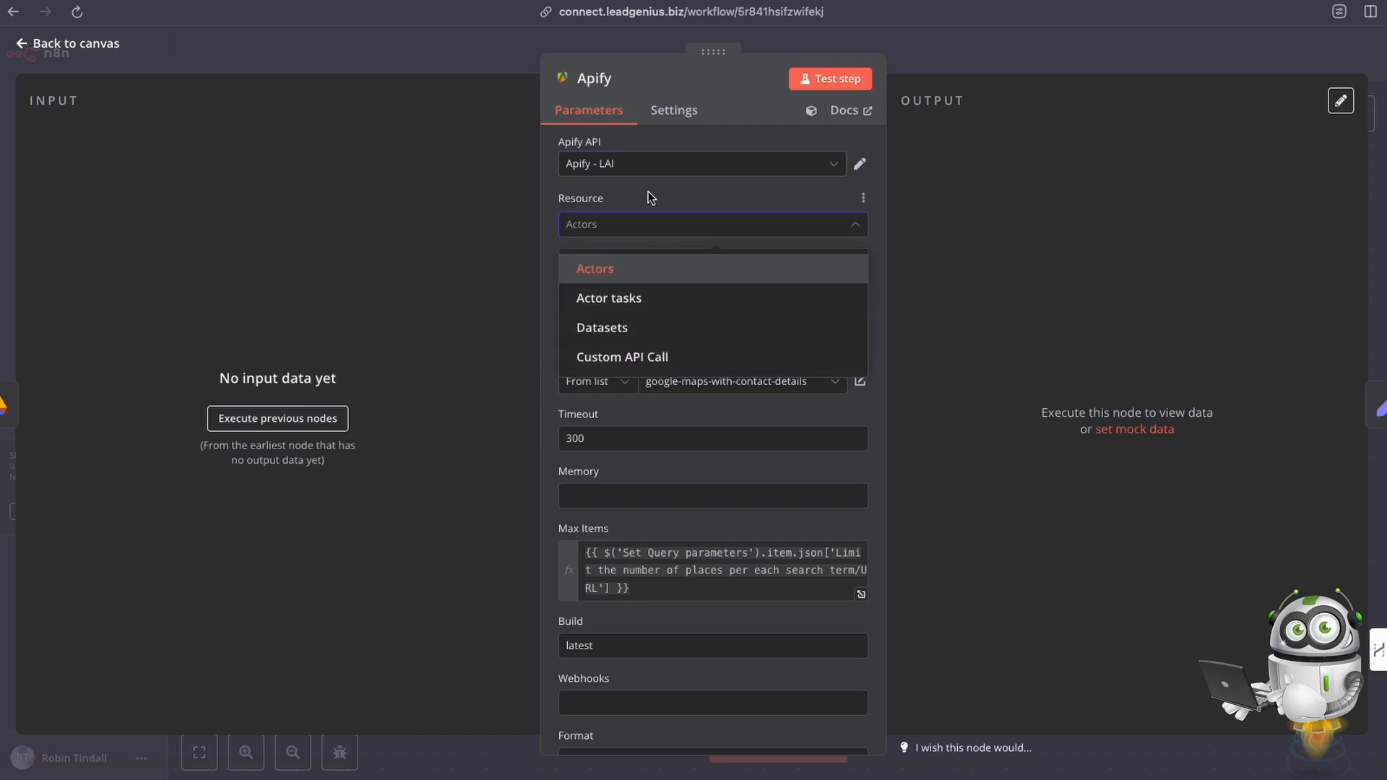
left_click(654, 218)
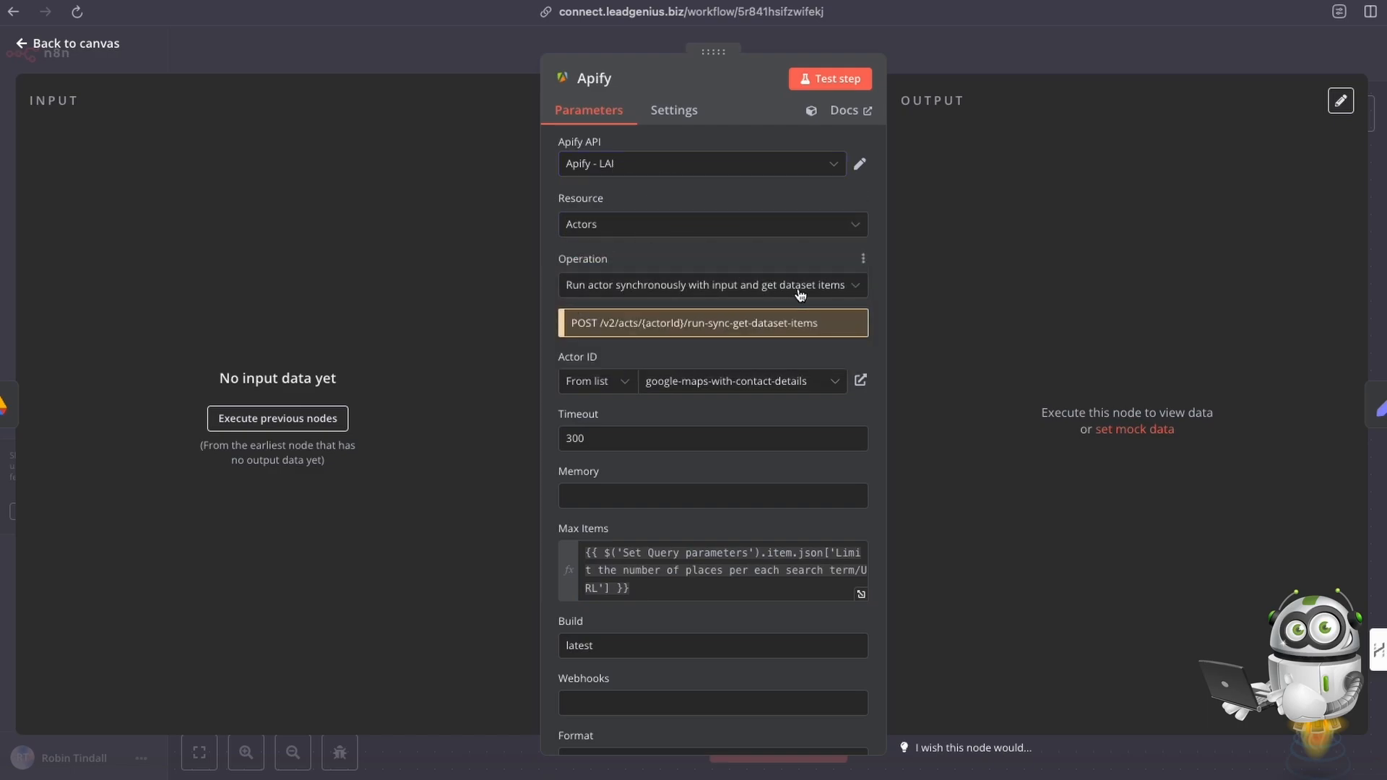
left_click(845, 292)
left_click(679, 248)
Examine the Actor ID selection modes and the list of available actors, keeping google-maps-with-contact-details
left_click(625, 387)
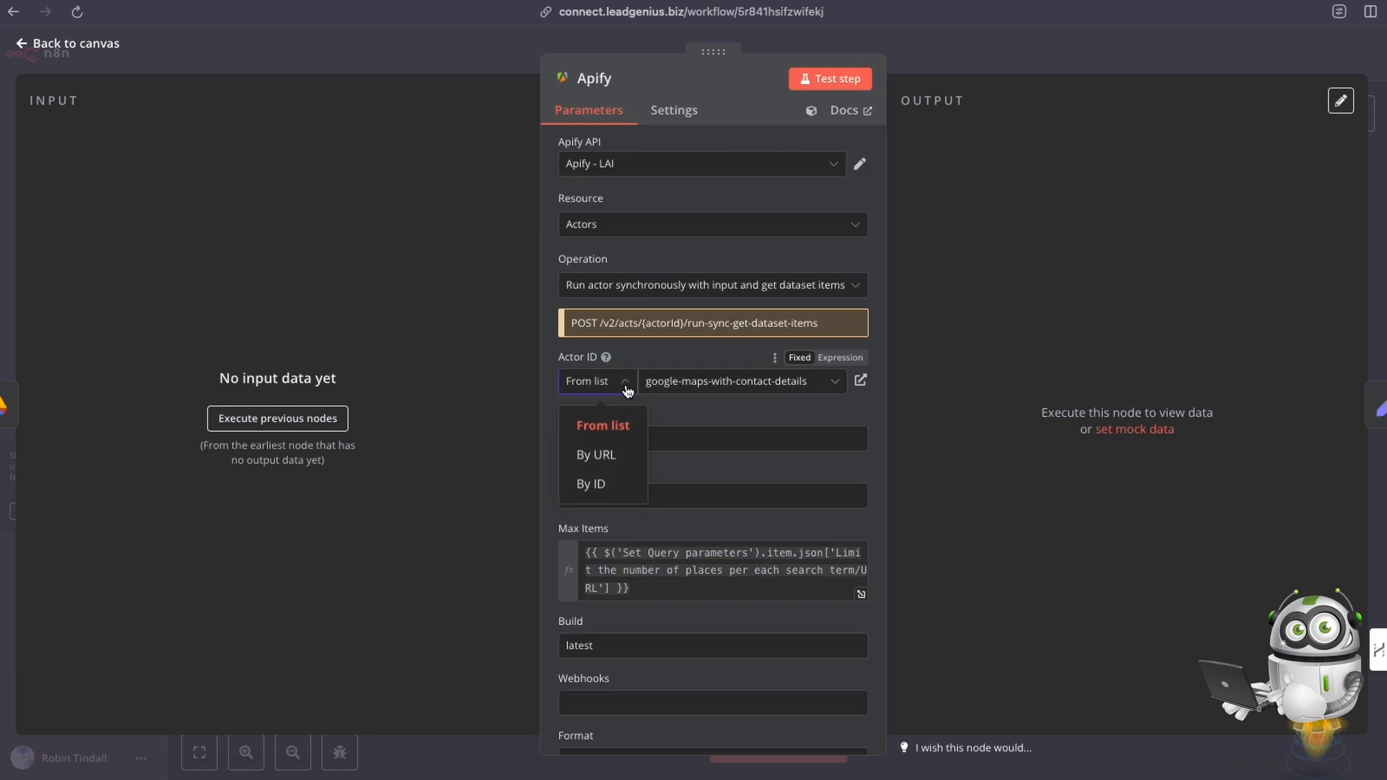
left_click(682, 383)
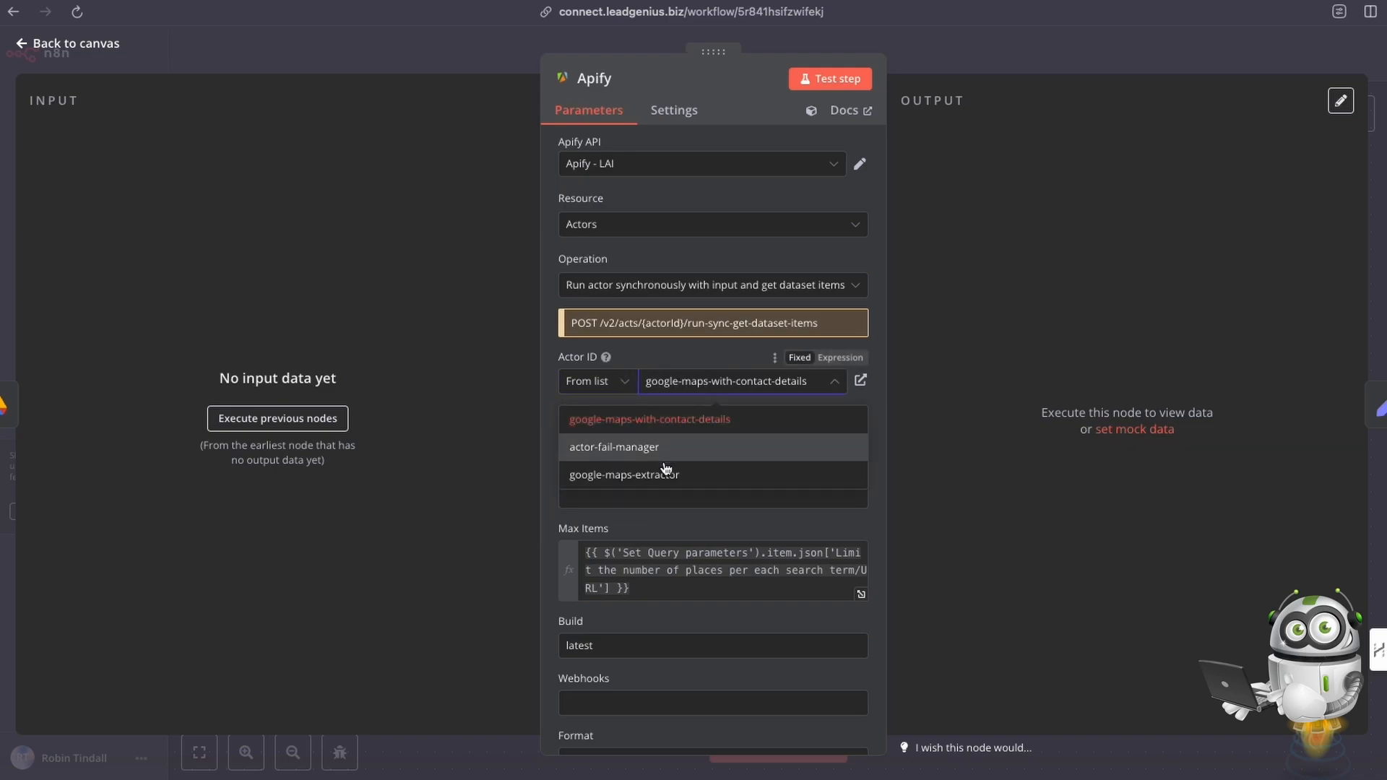
left_click(699, 349)
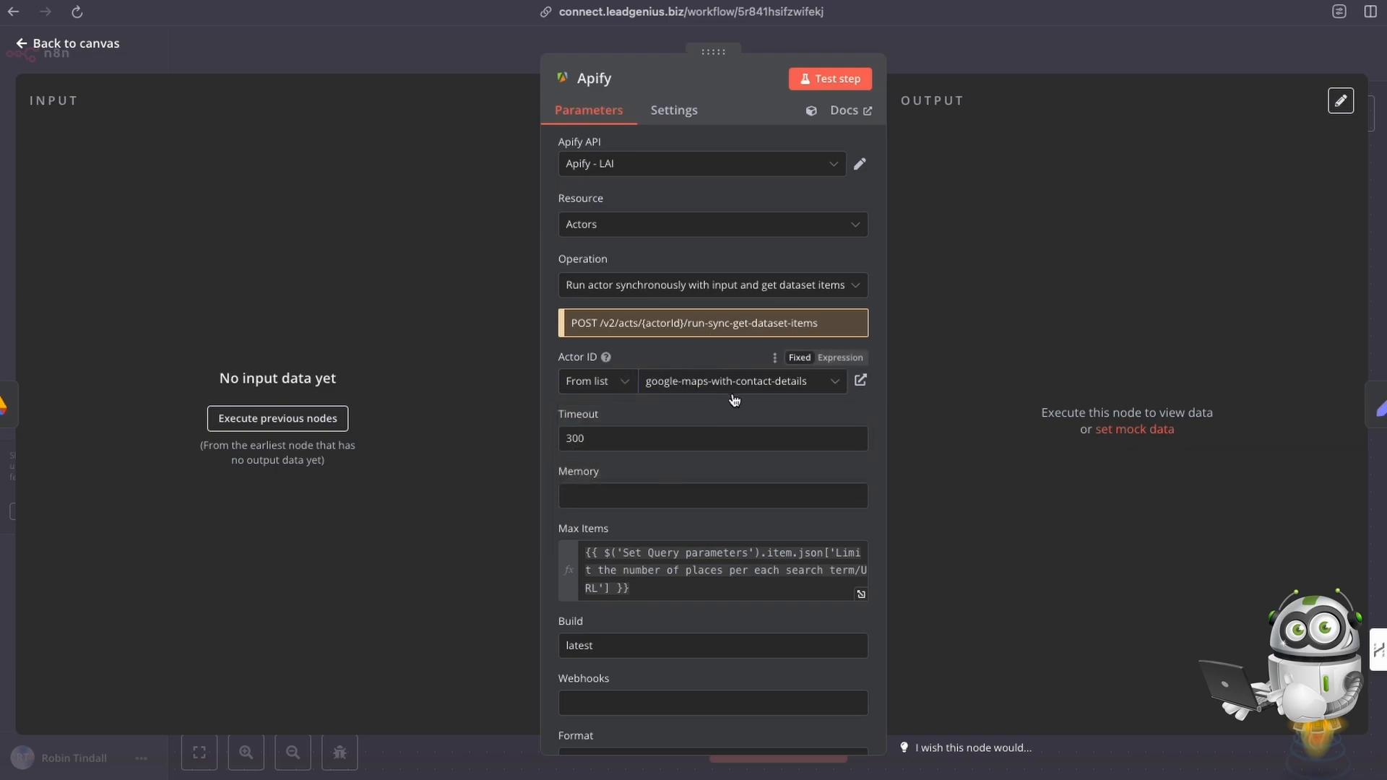
left_click(734, 390)
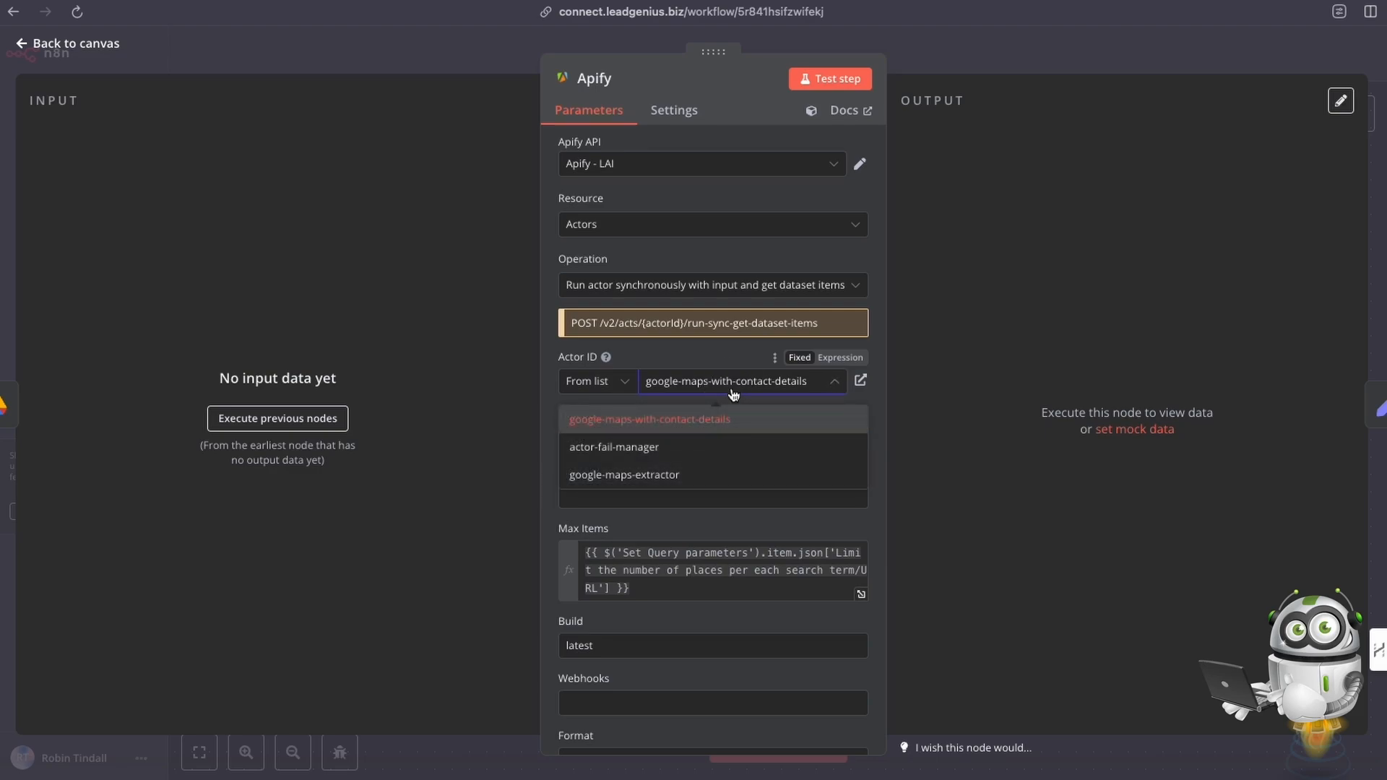
left_click(681, 355)
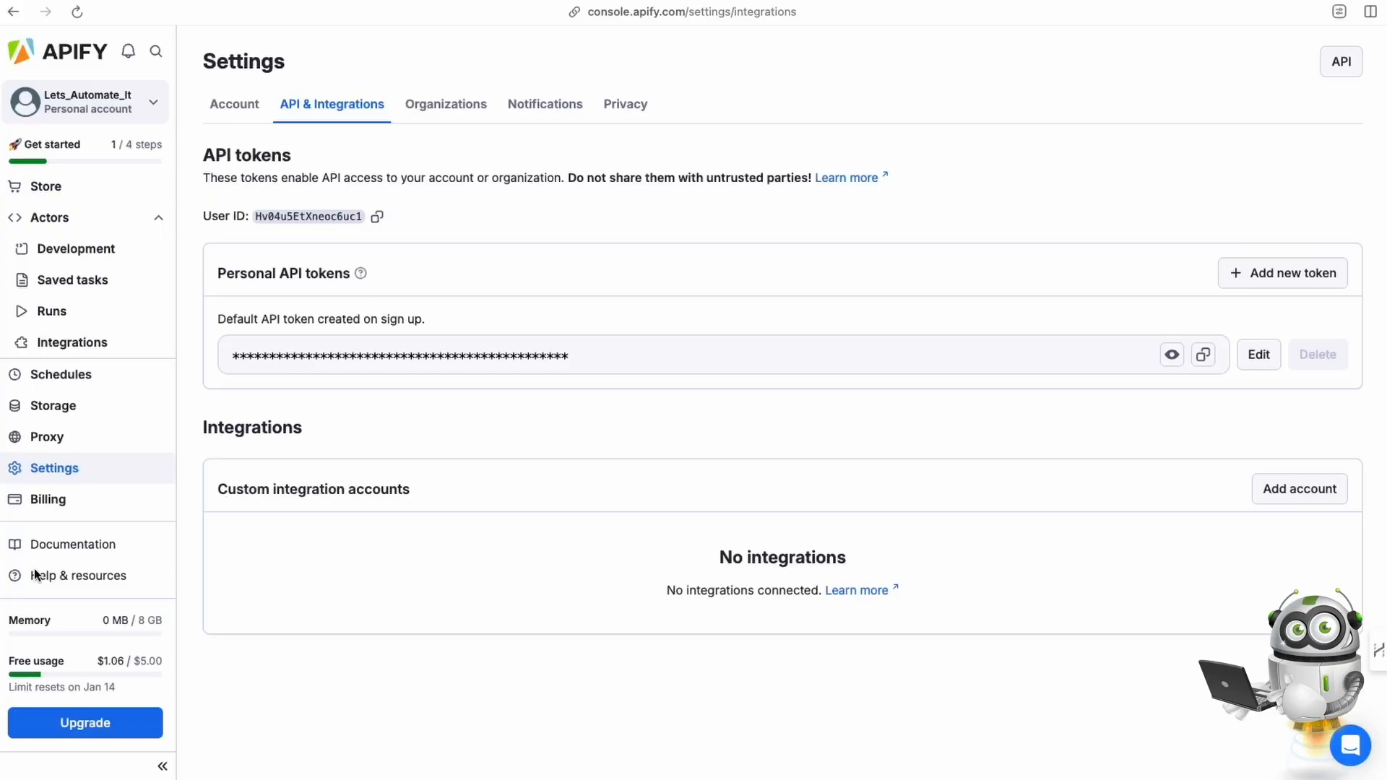
Switch to the Apify Console, open the Google Maps Email Extractor actor and review its input form from search terms to run options
left_click(61, 224)
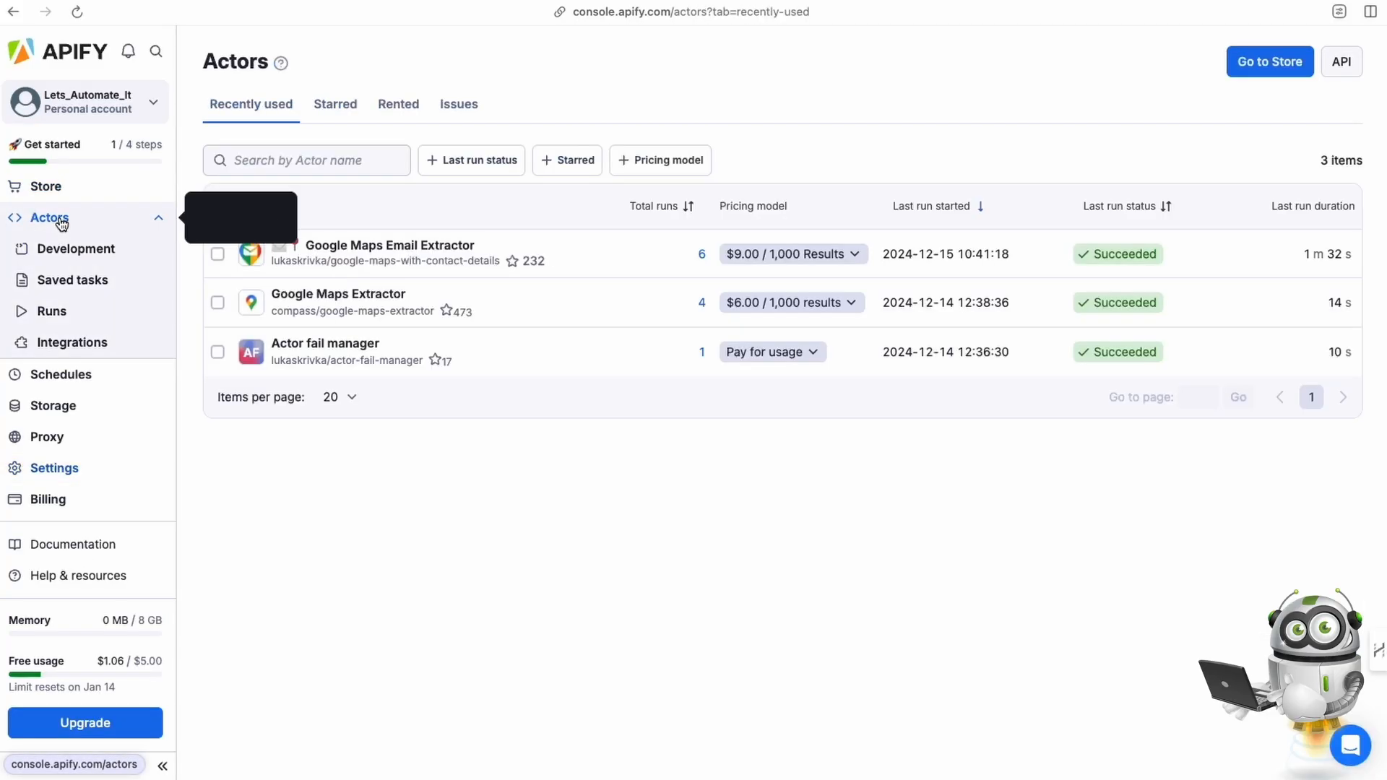
left_click(385, 267)
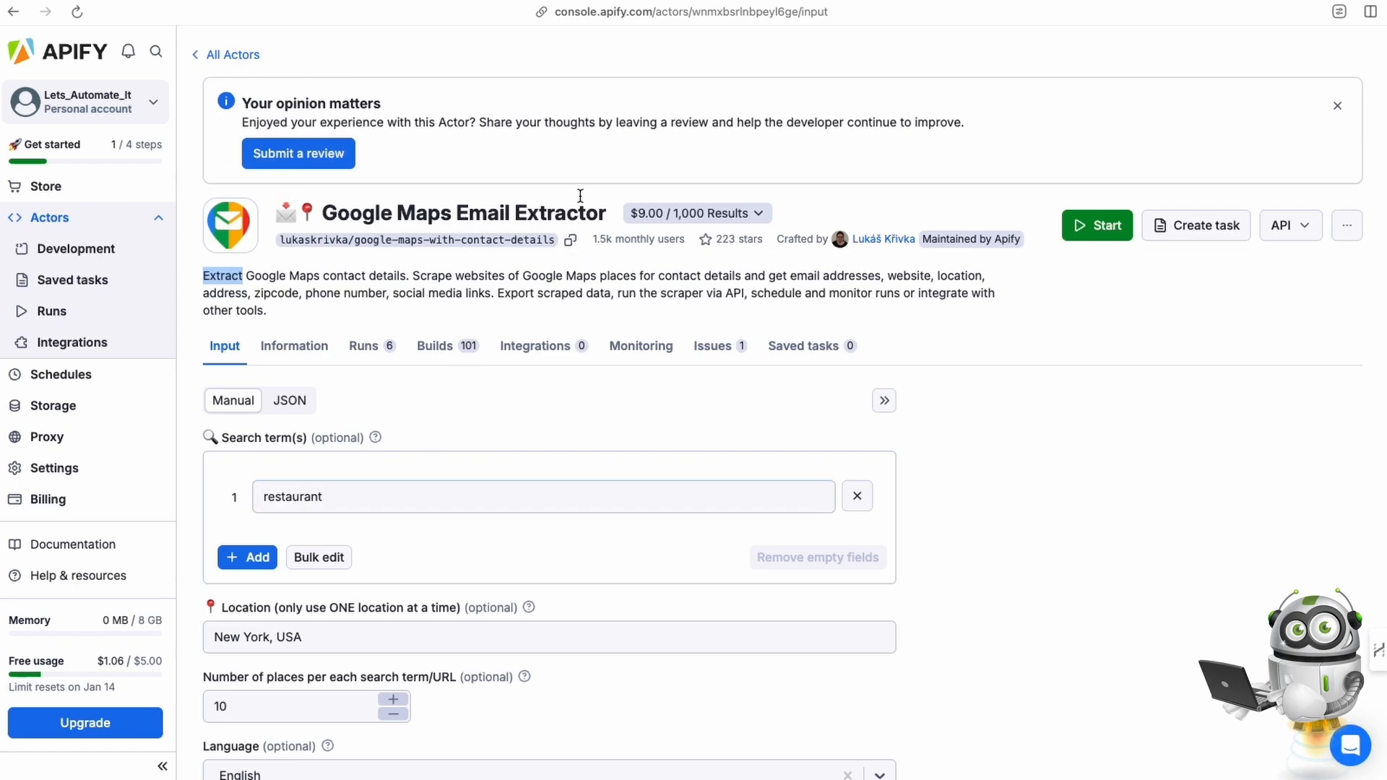
scroll(657, 318, "down", 2)
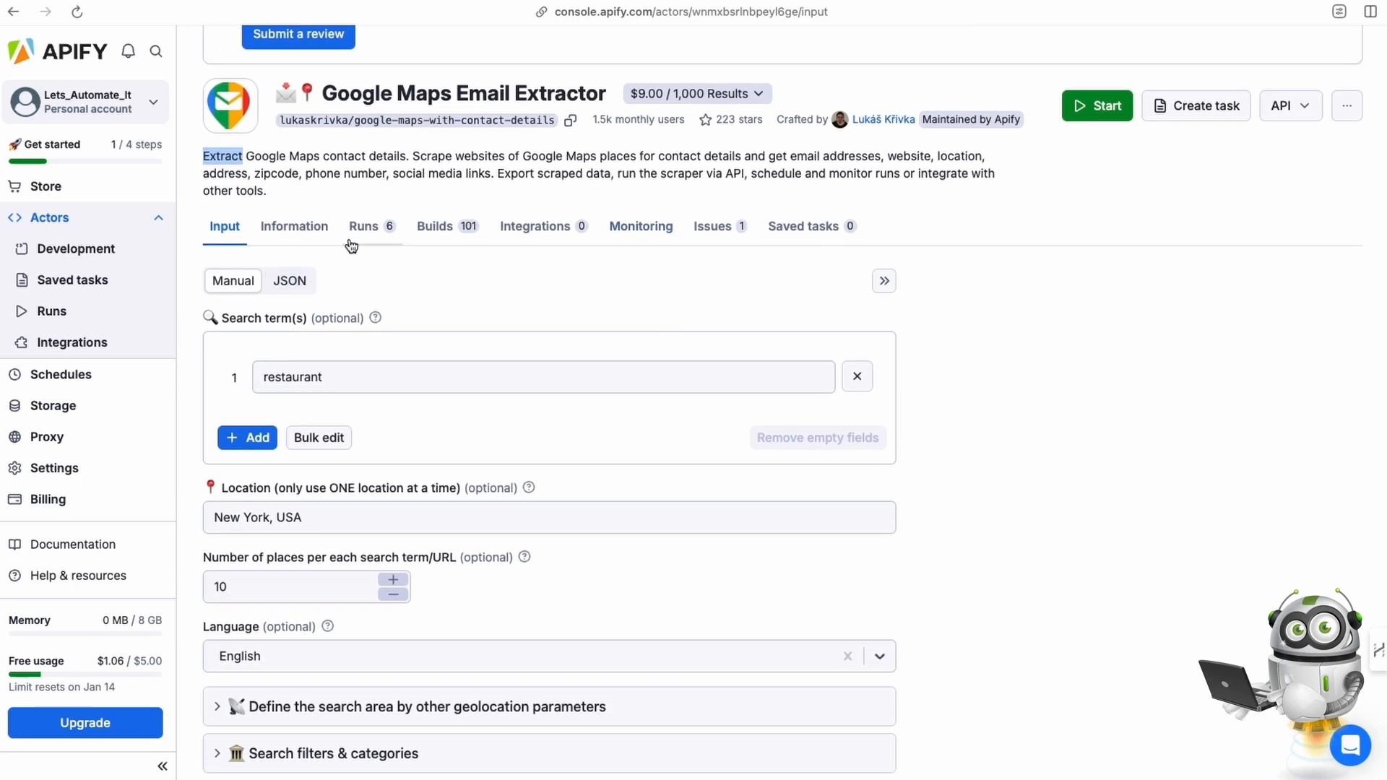
left_click(335, 372)
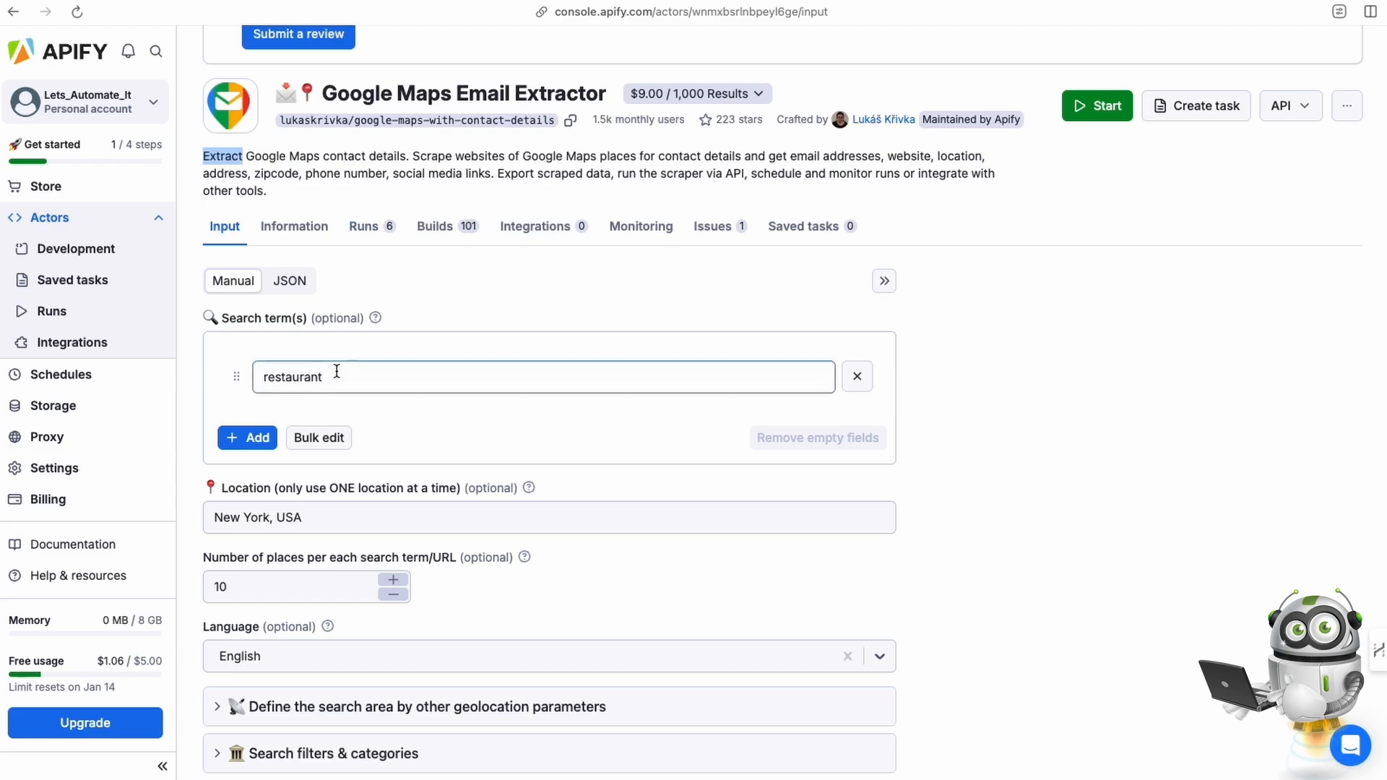
double_click(330, 373)
scroll(362, 412, "down", 4)
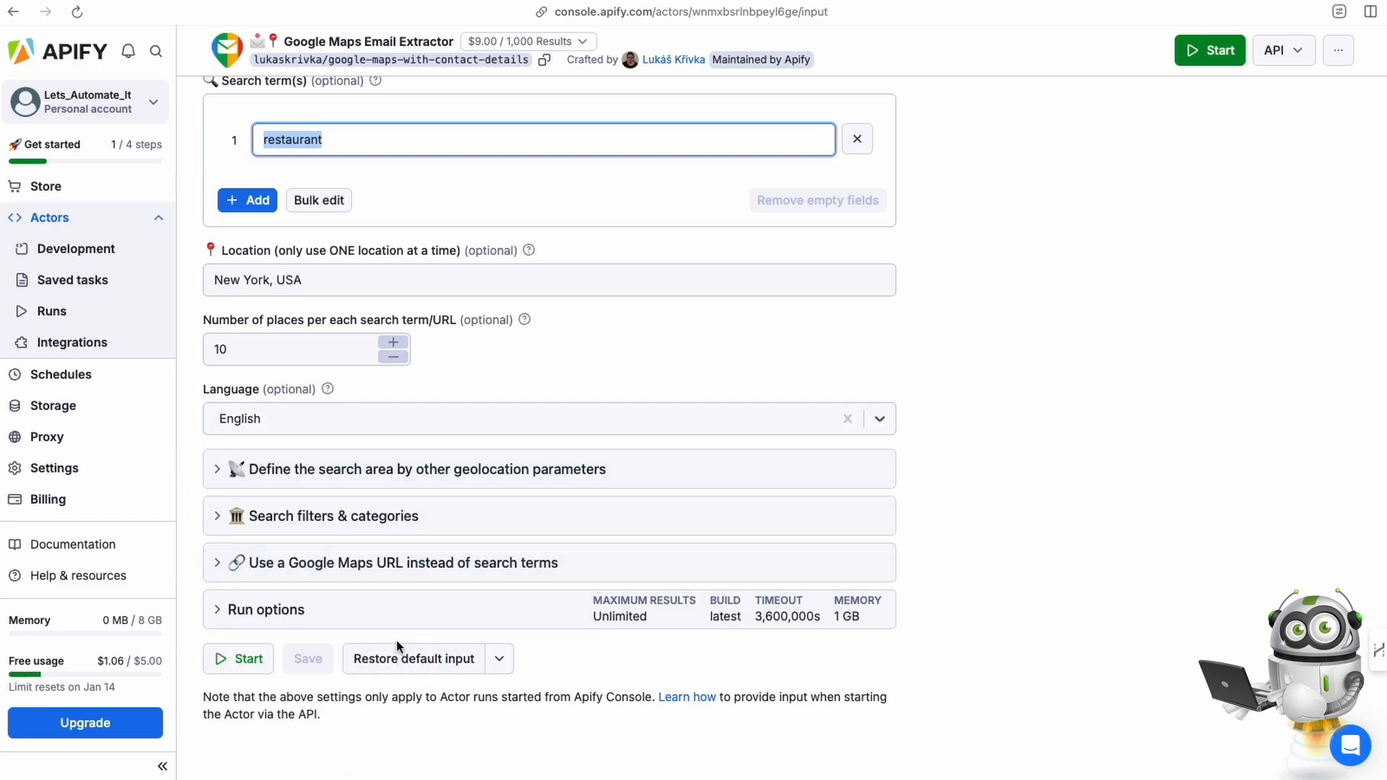
scroll(433, 614, "up", 5)
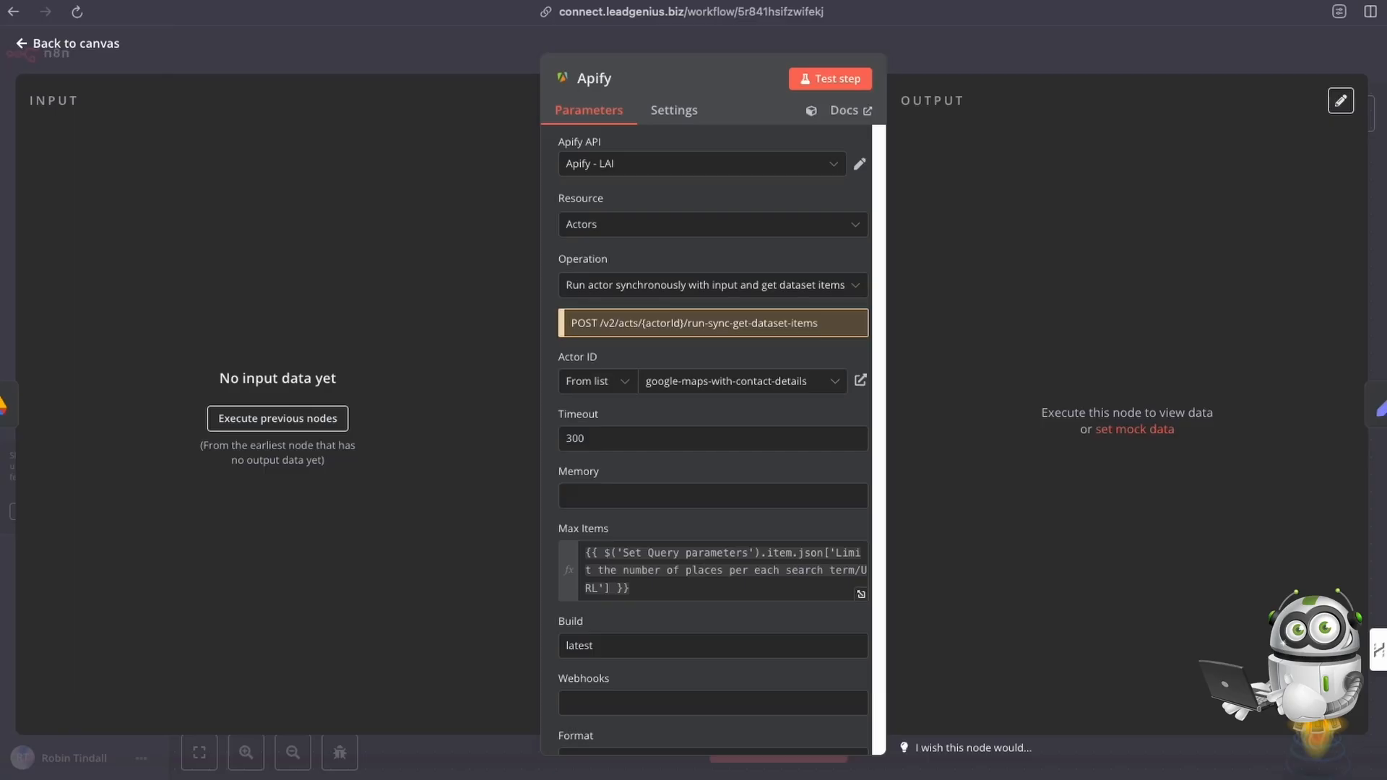
Back in n8n, recheck the Apify node's list of actors and examine its Timeout setting
left_click(766, 387)
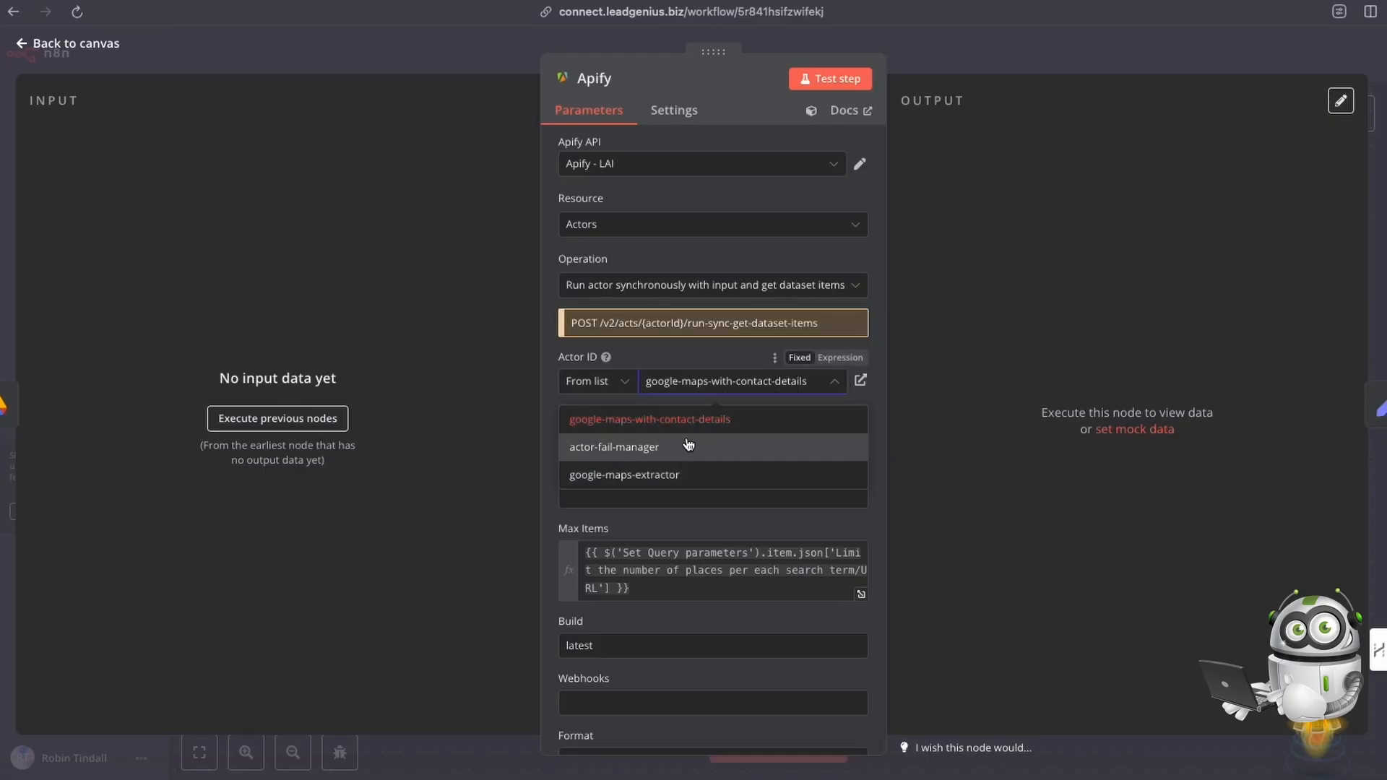
left_click(670, 355)
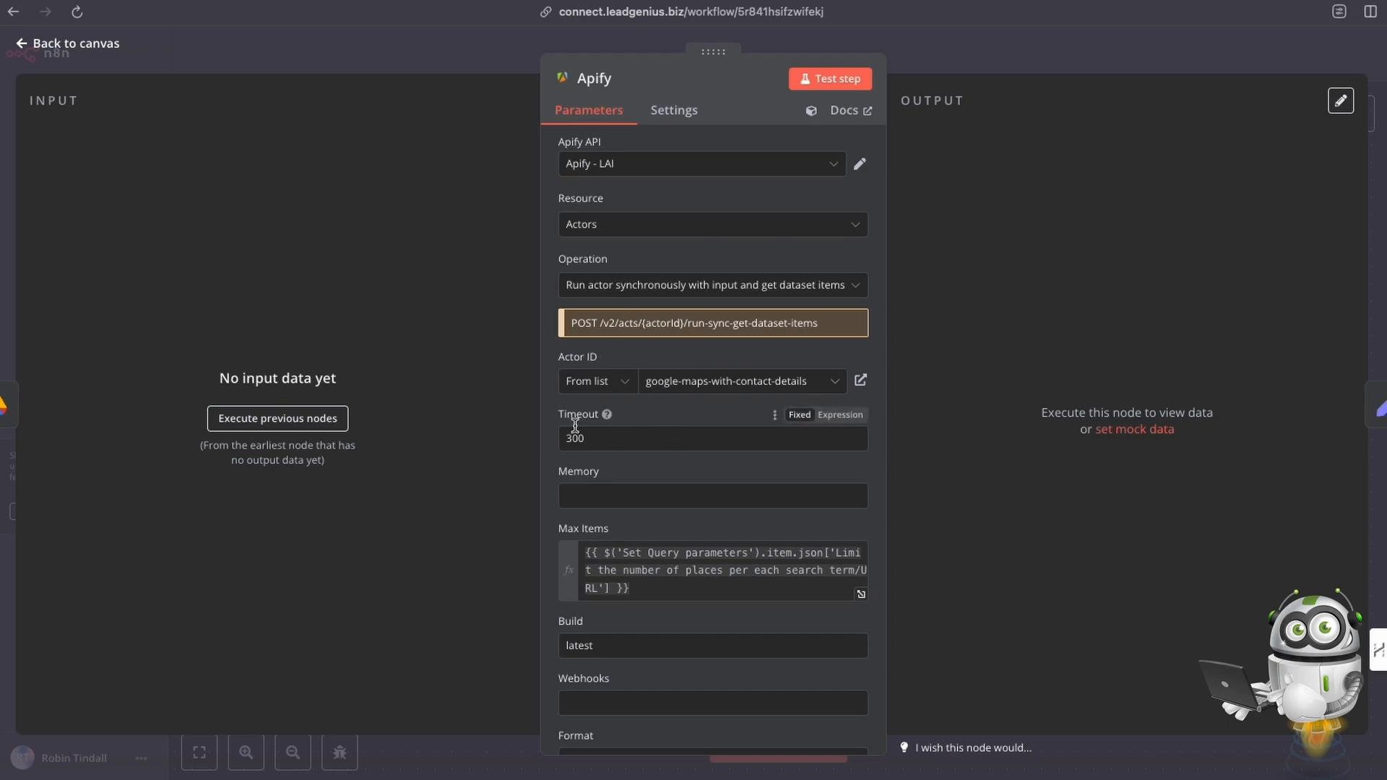
left_click_drag(595, 437, 552, 438)
left_click(623, 436)
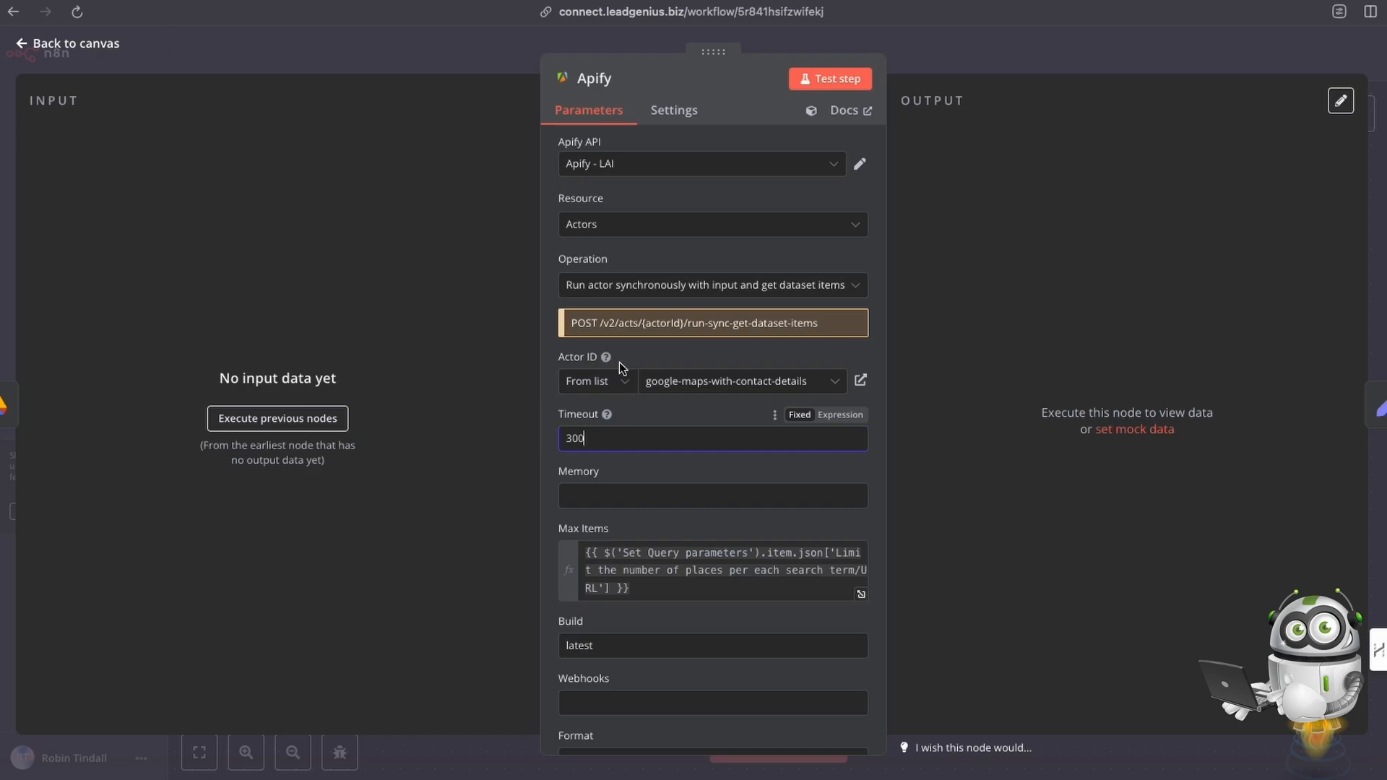
left_click_drag(604, 436, 557, 436)
left_click(610, 439)
left_click(603, 439)
left_click_drag(603, 438, 552, 438)
left_click(648, 441)
Look through the Apify node's Memory setting and remaining parameters, and return to the workflow canvas
scroll(639, 465, "down", 1)
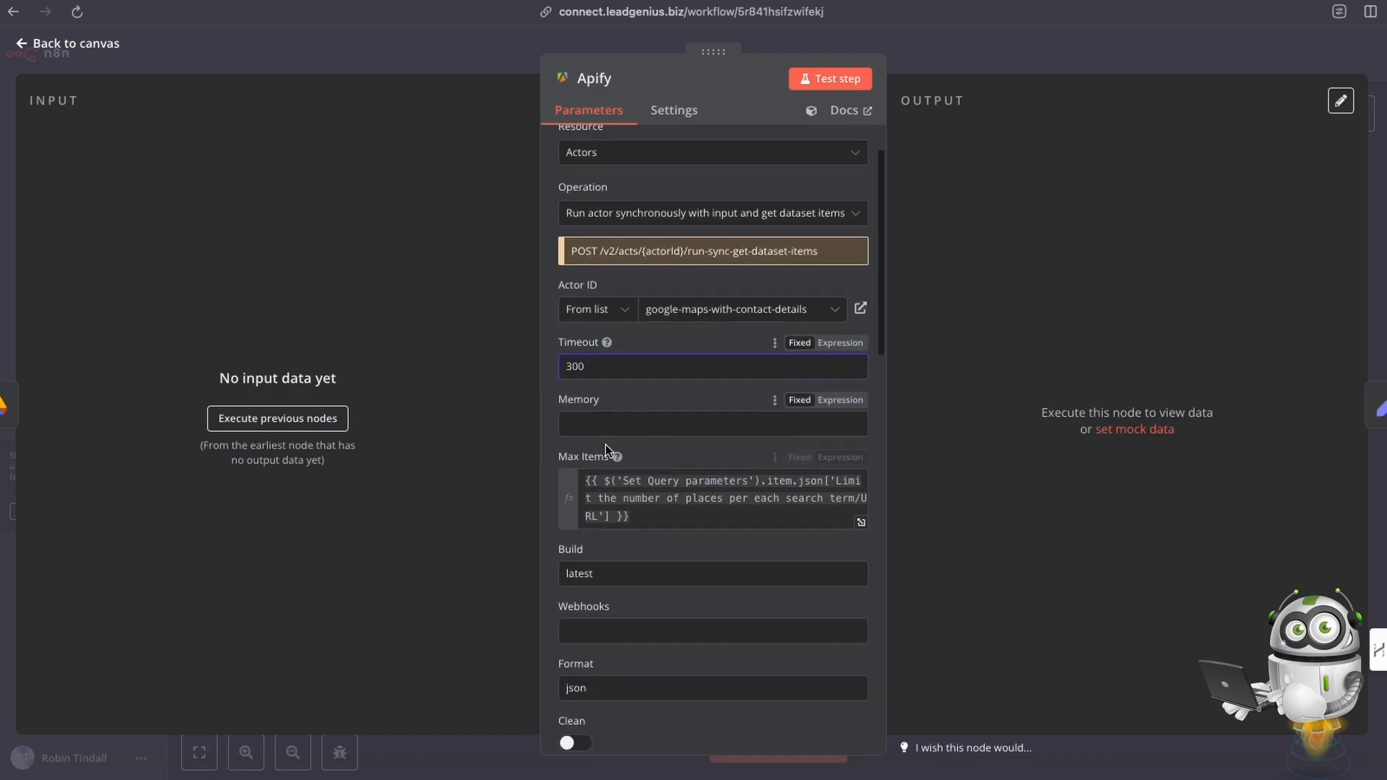
left_click(588, 426)
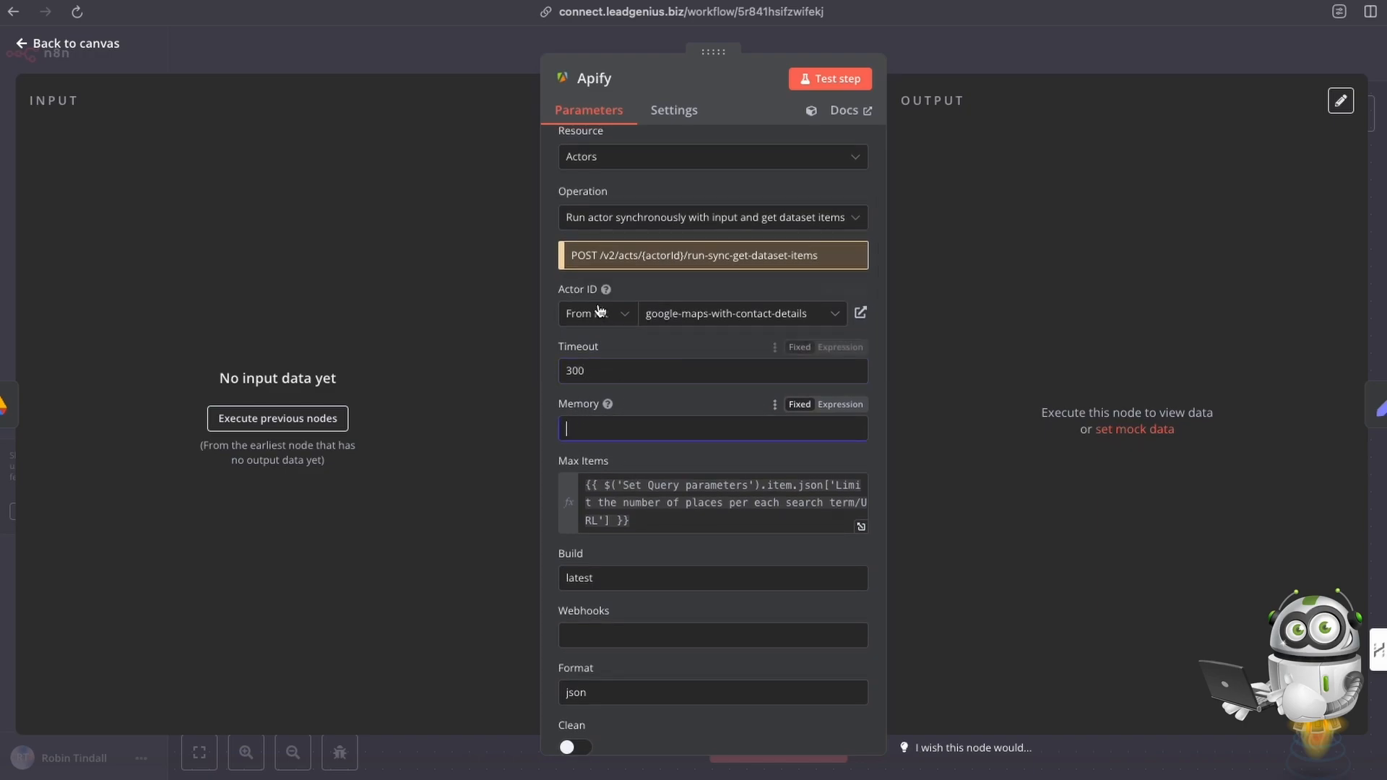
scroll(671, 414, "down", 3)
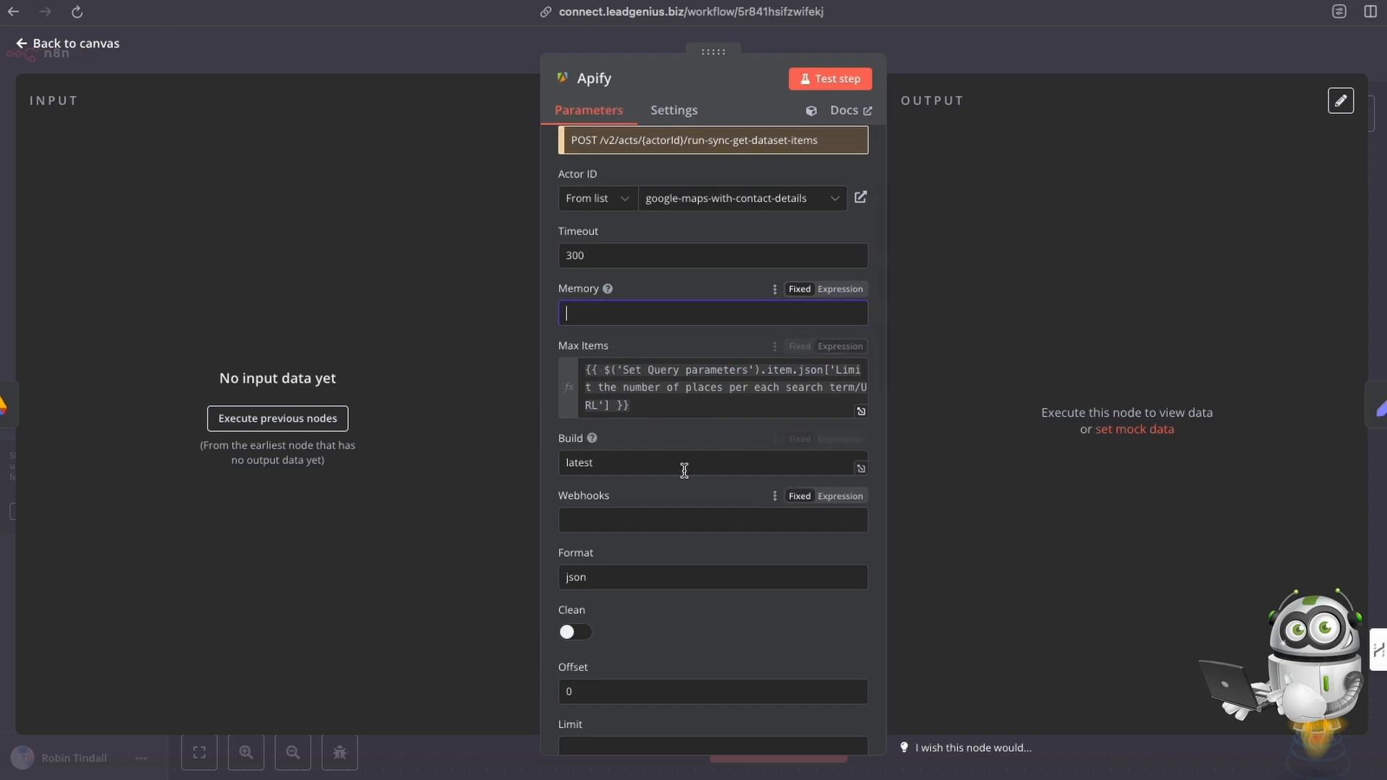
scroll(662, 585, "down", 4)
scroll(661, 584, "down", 3)
scroll(660, 582, "up", 12)
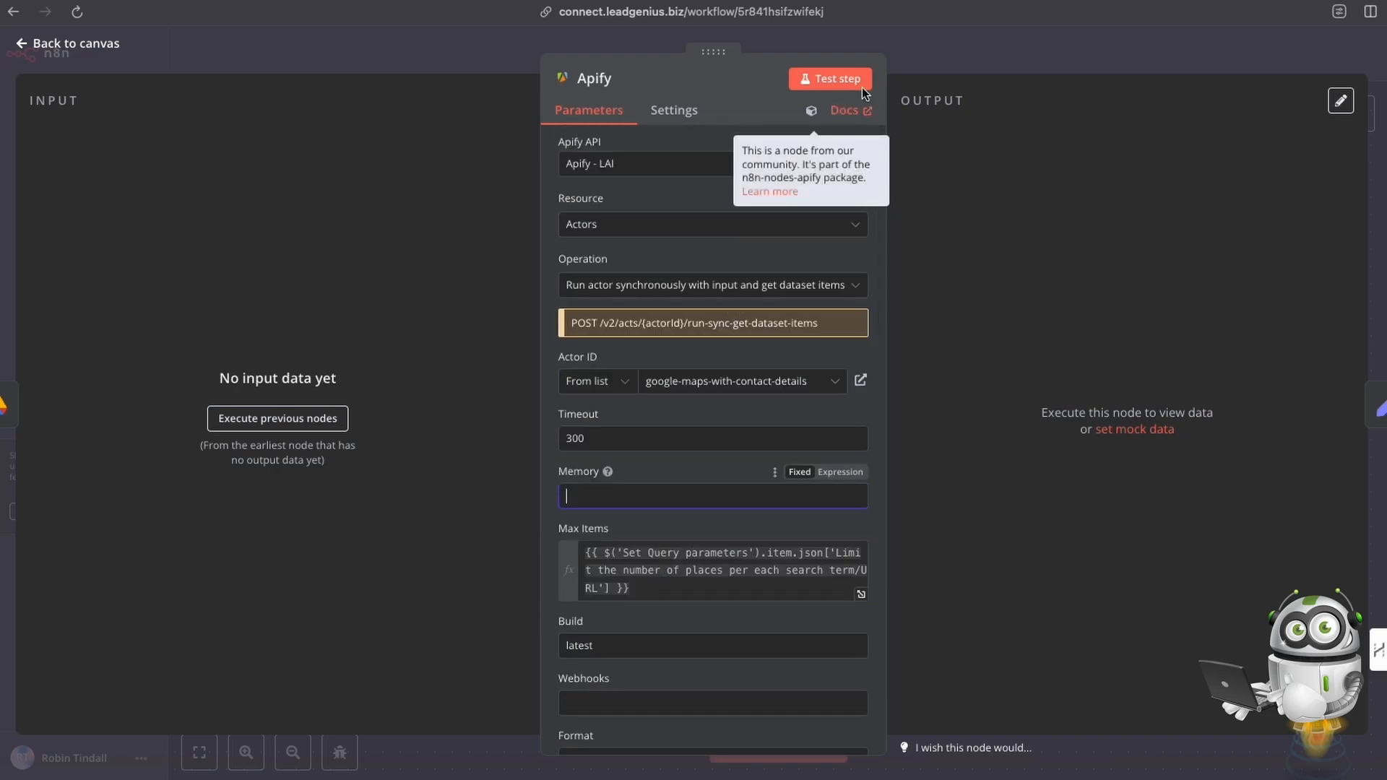
left_click(923, 49)
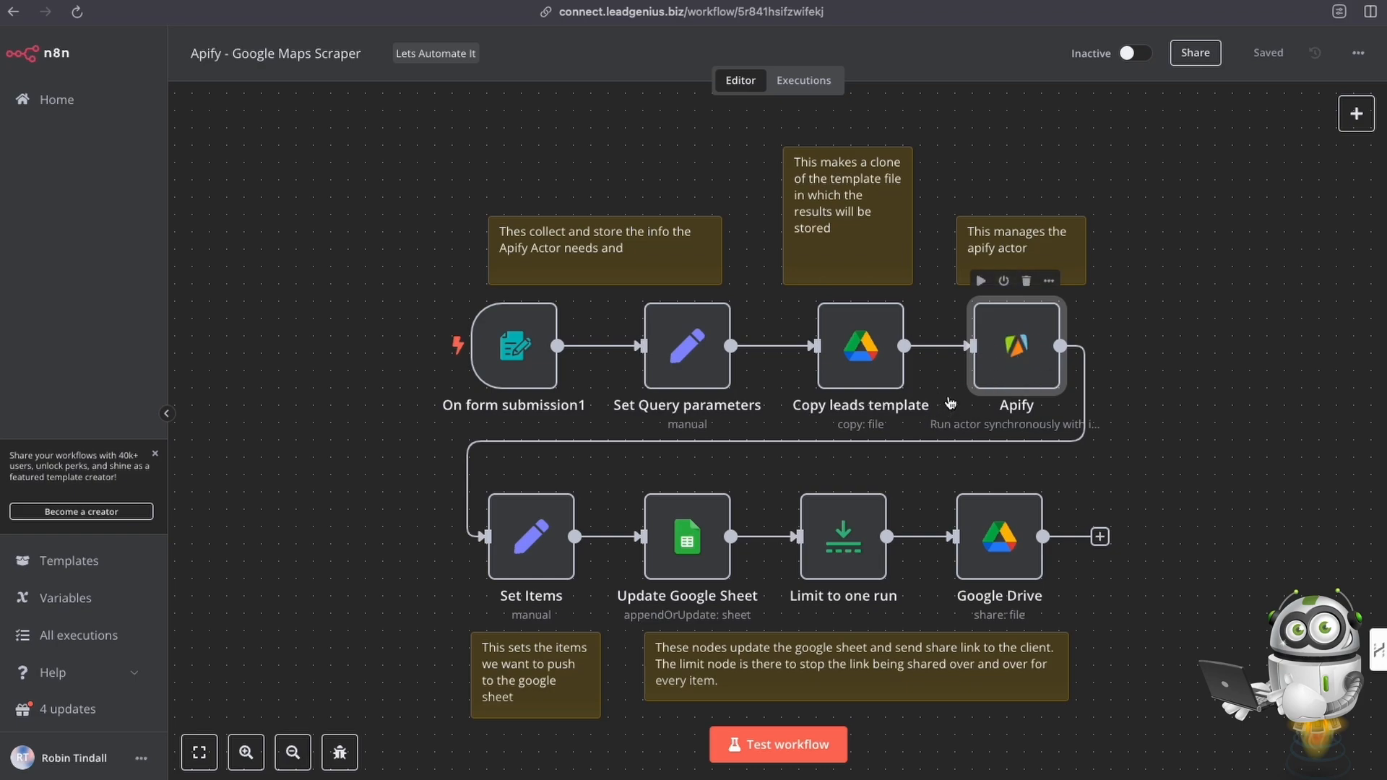
Start a test of the form trigger and enter accountant as Search Term, Cape Town as City, South Africa as Country and 10 as the places limit
left_click(789, 754)
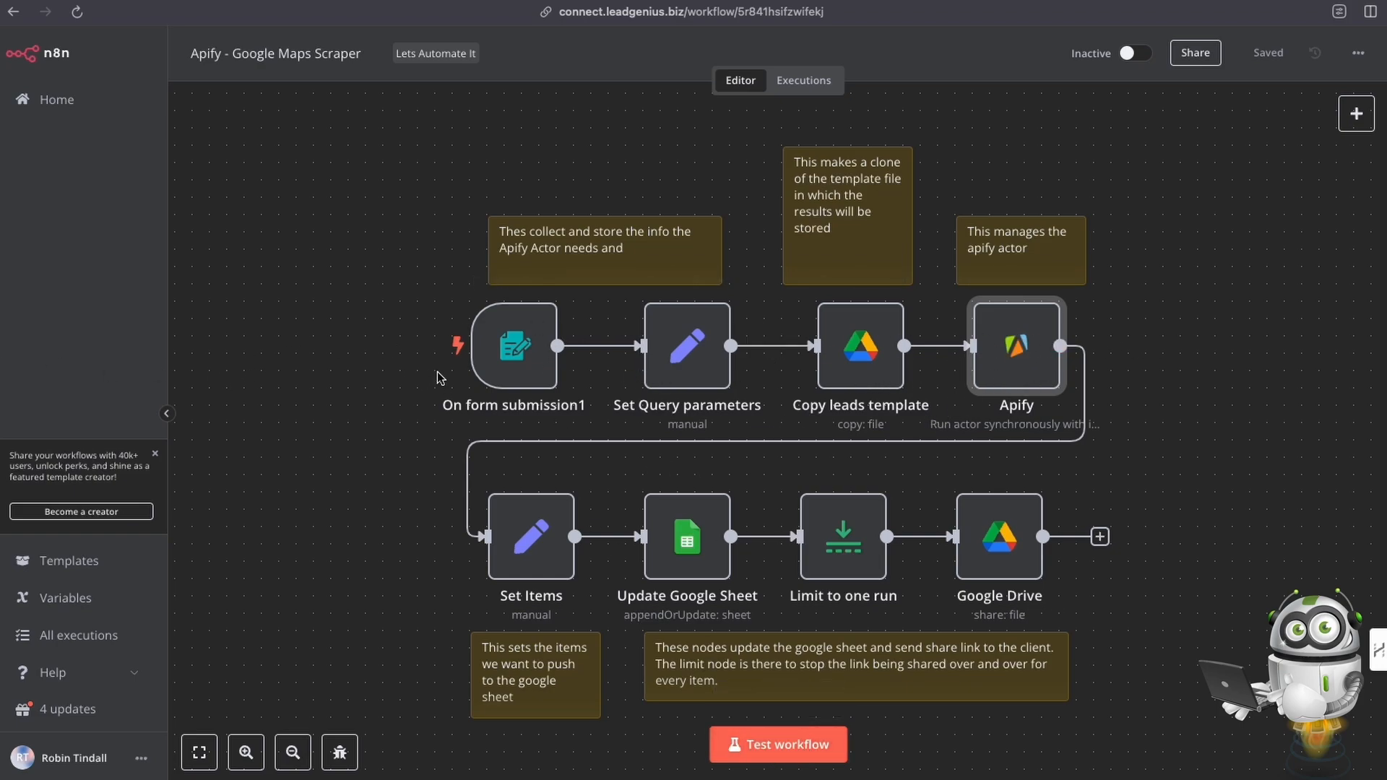
double_click(518, 354)
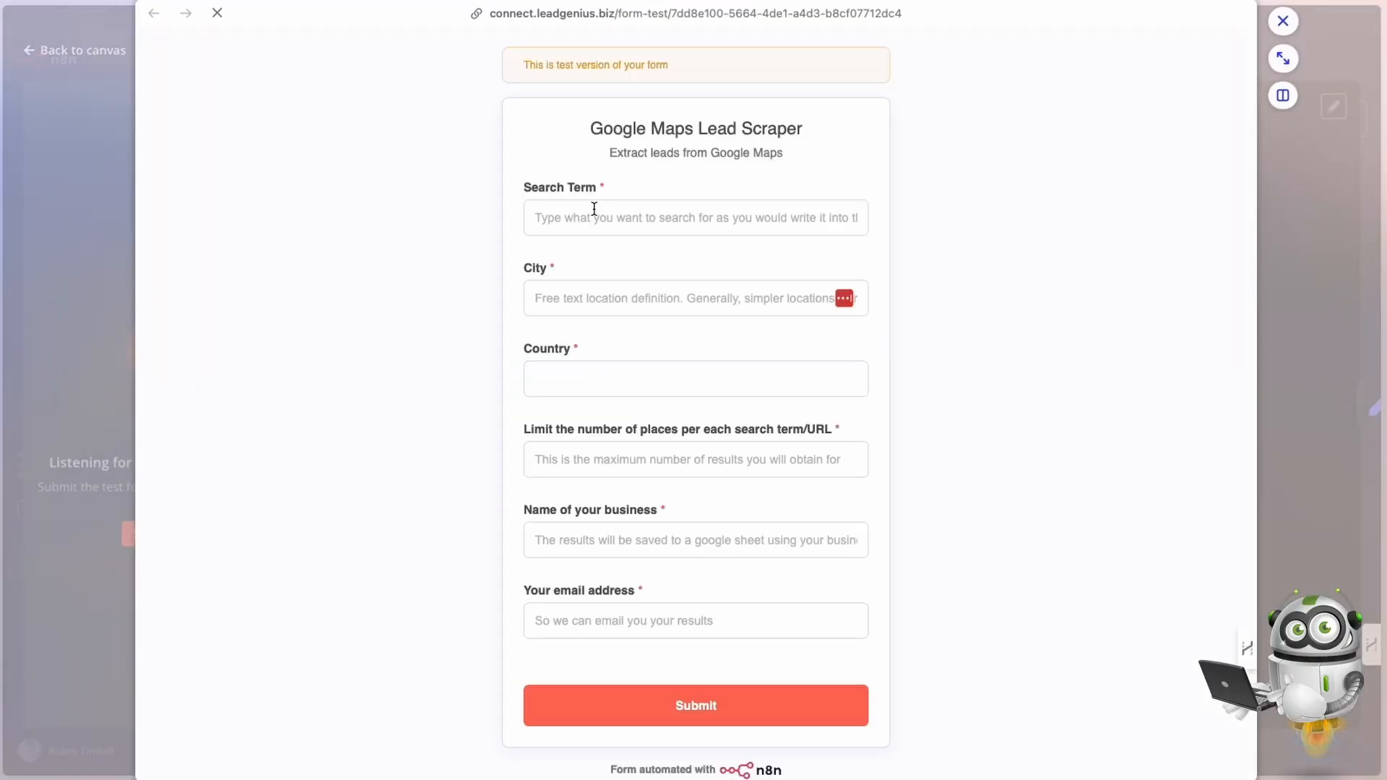
left_click(594, 209)
type("accountant")
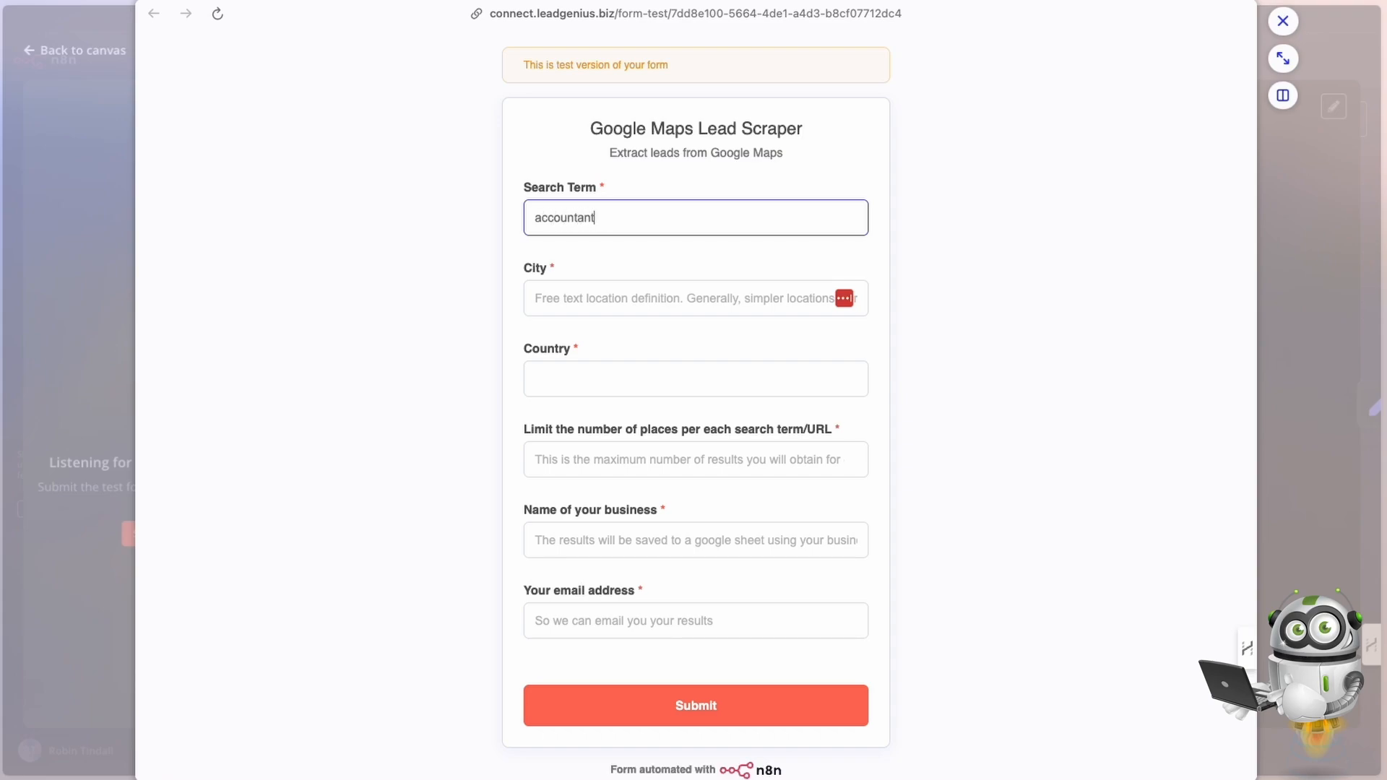
left_click(597, 303)
type("Cape Town")
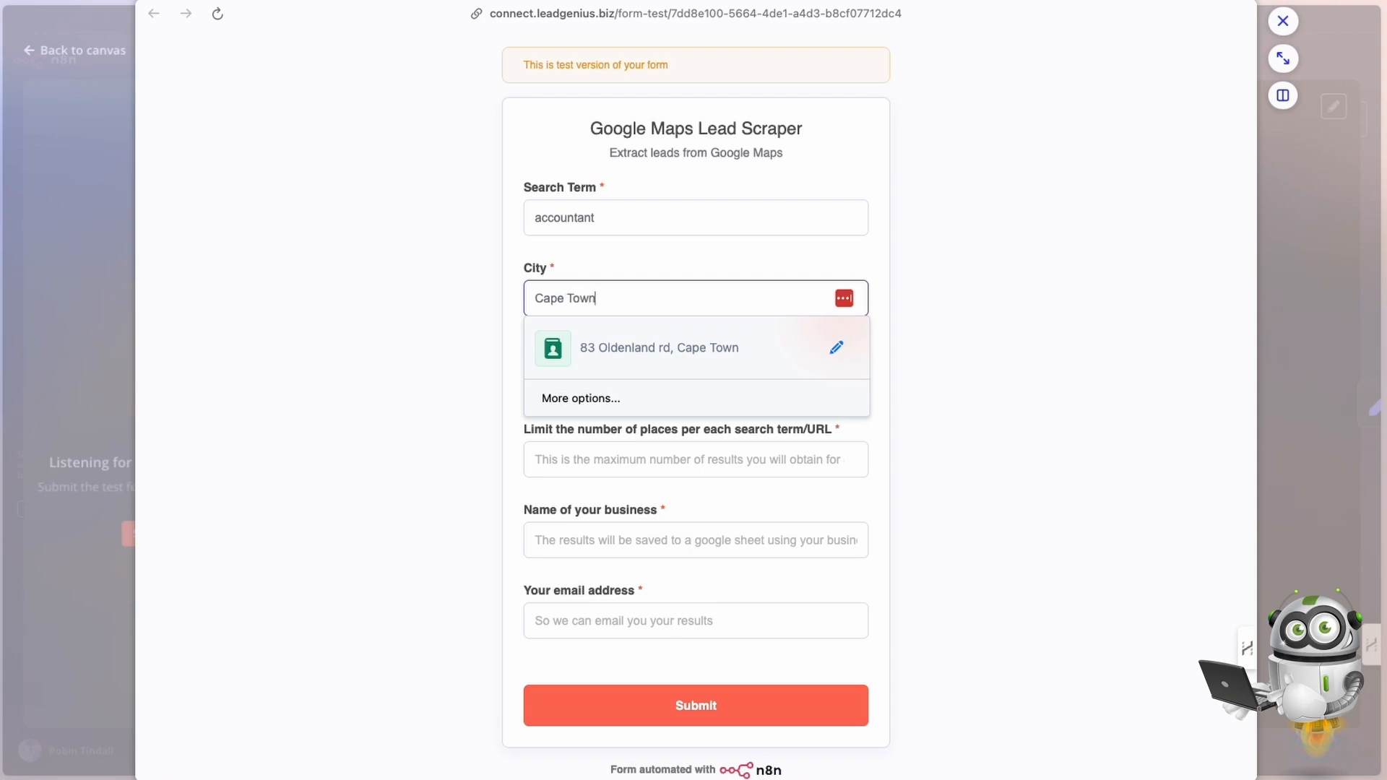
left_click(640, 376)
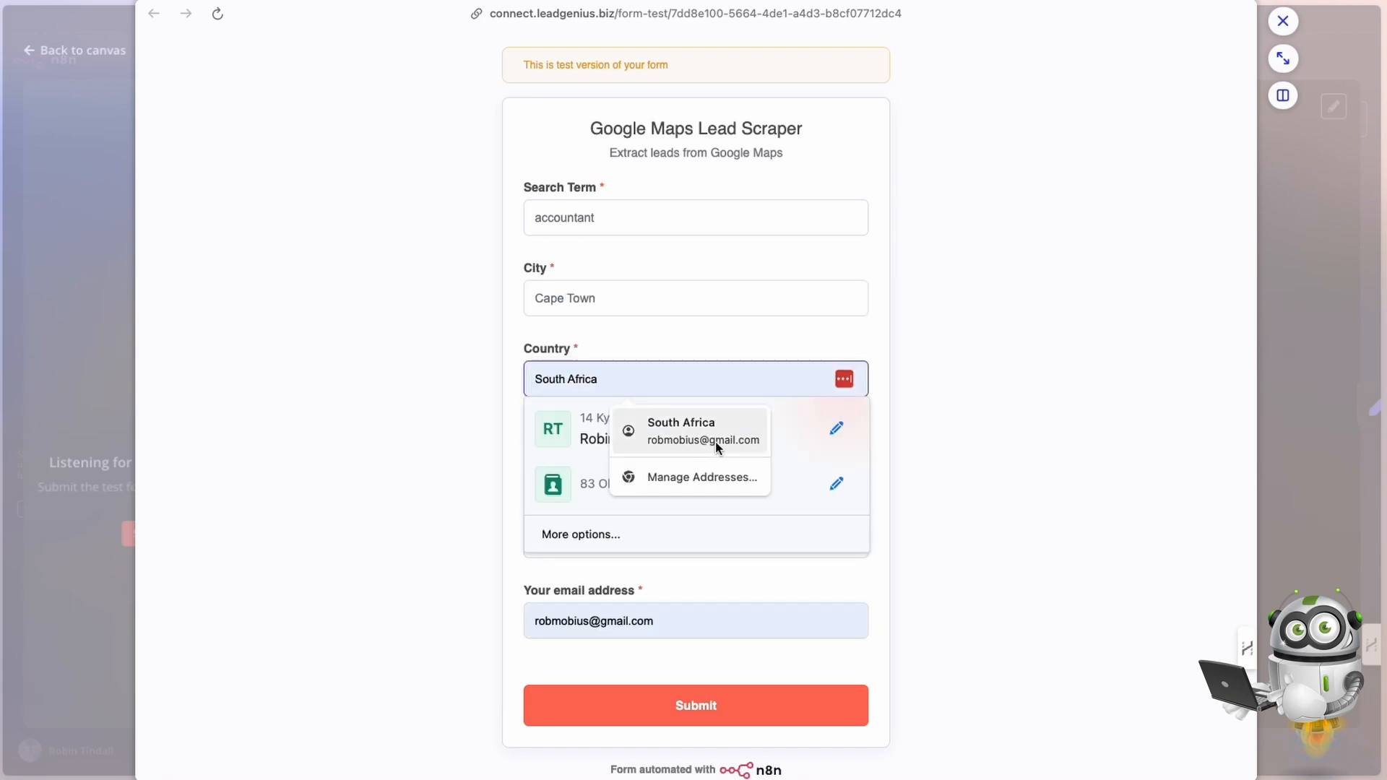
type("South Africa")
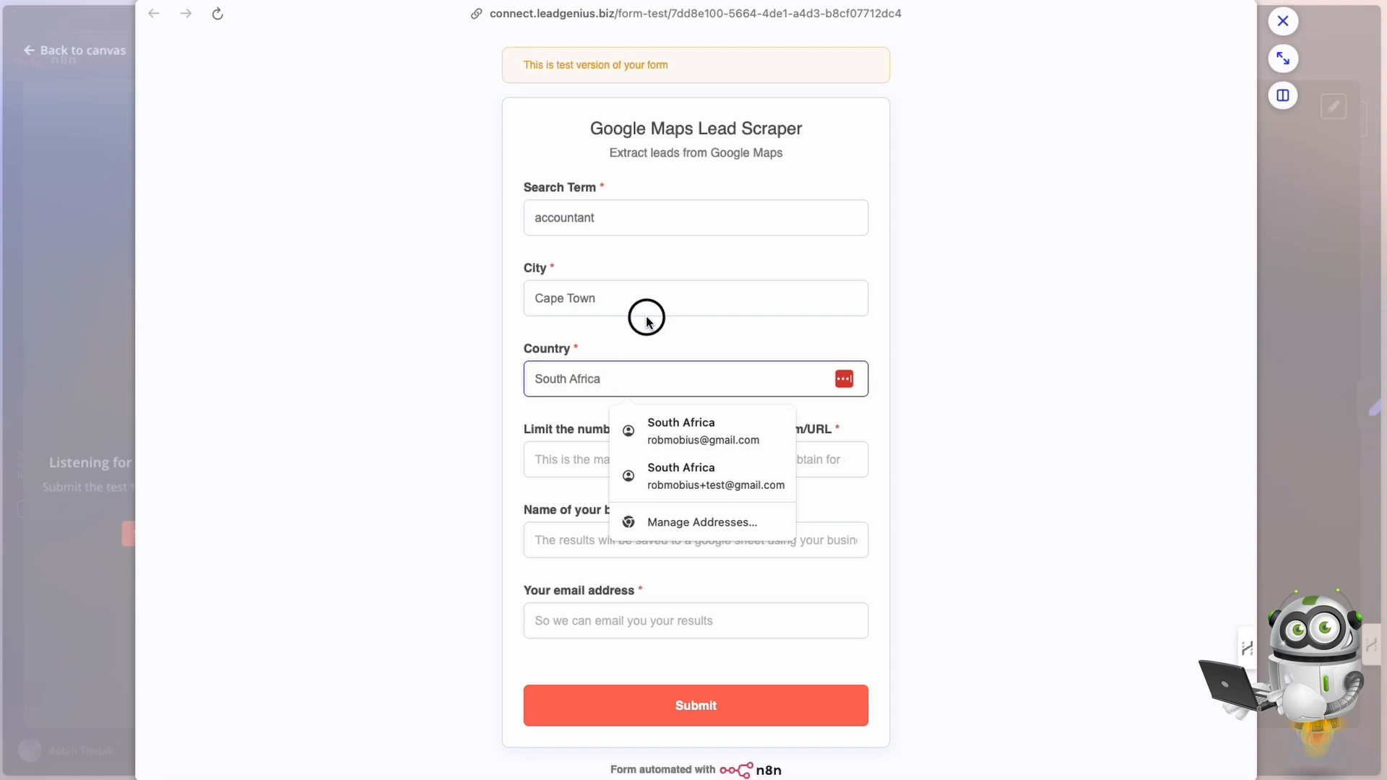
left_click(567, 458)
type("10")
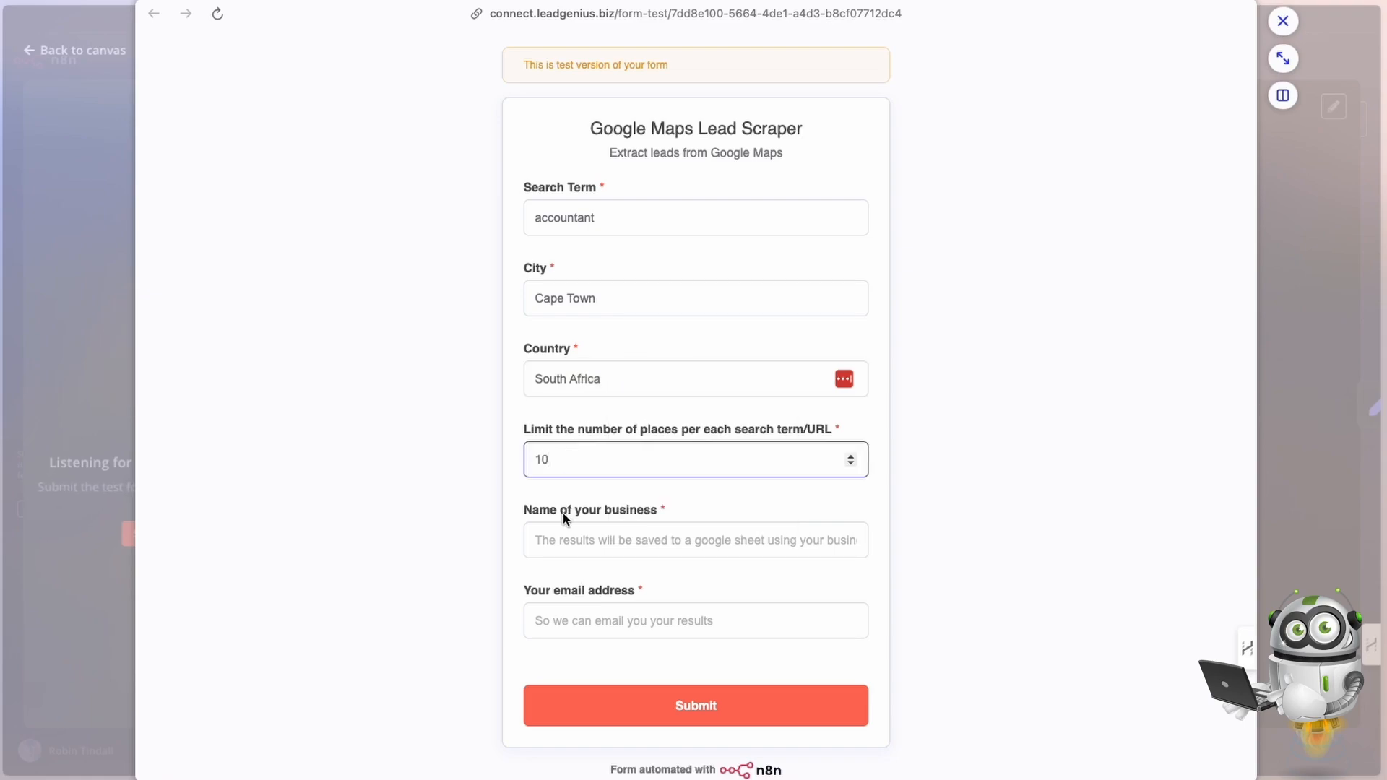
Enter Accountants marketing as the business name, fill in the email address, and submit the test form
left_click(560, 540)
type("Accounta")
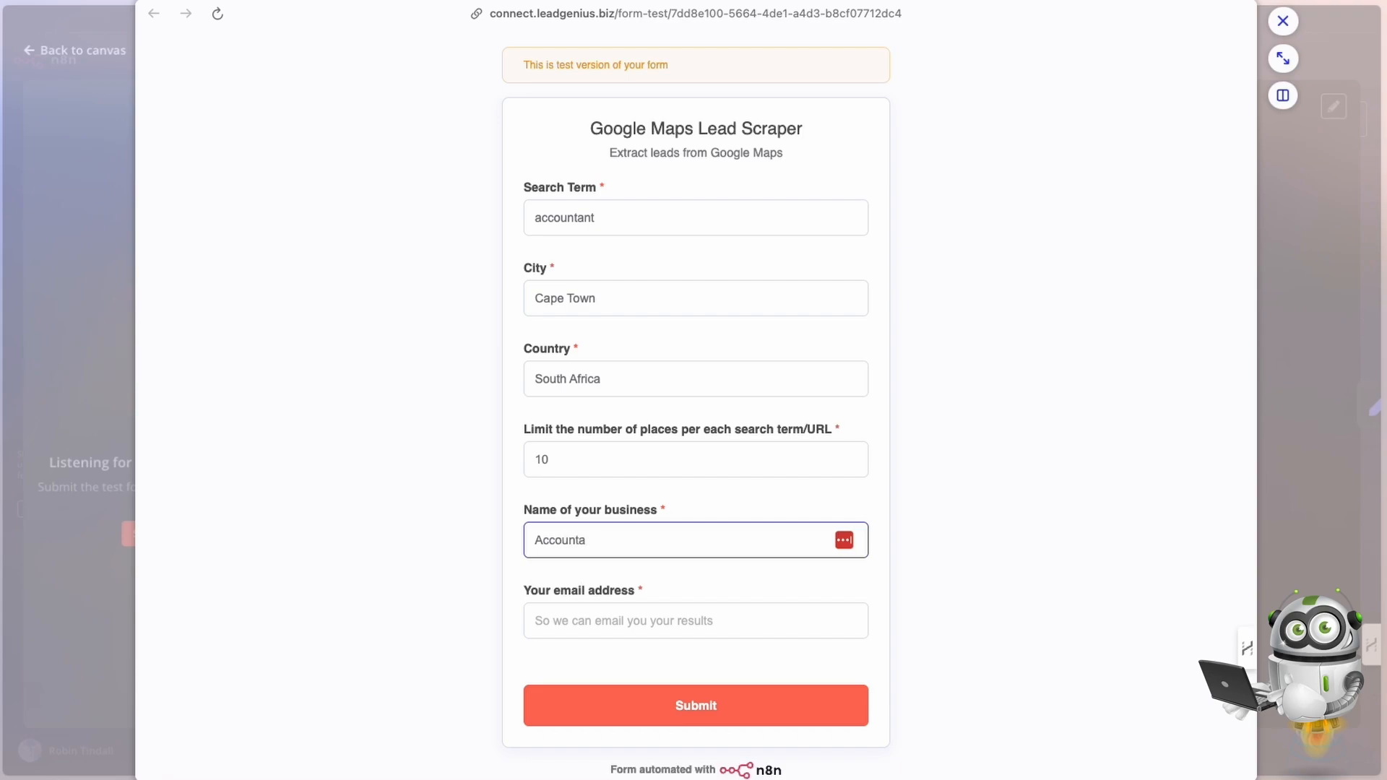
type("nts marketing")
left_click(573, 622)
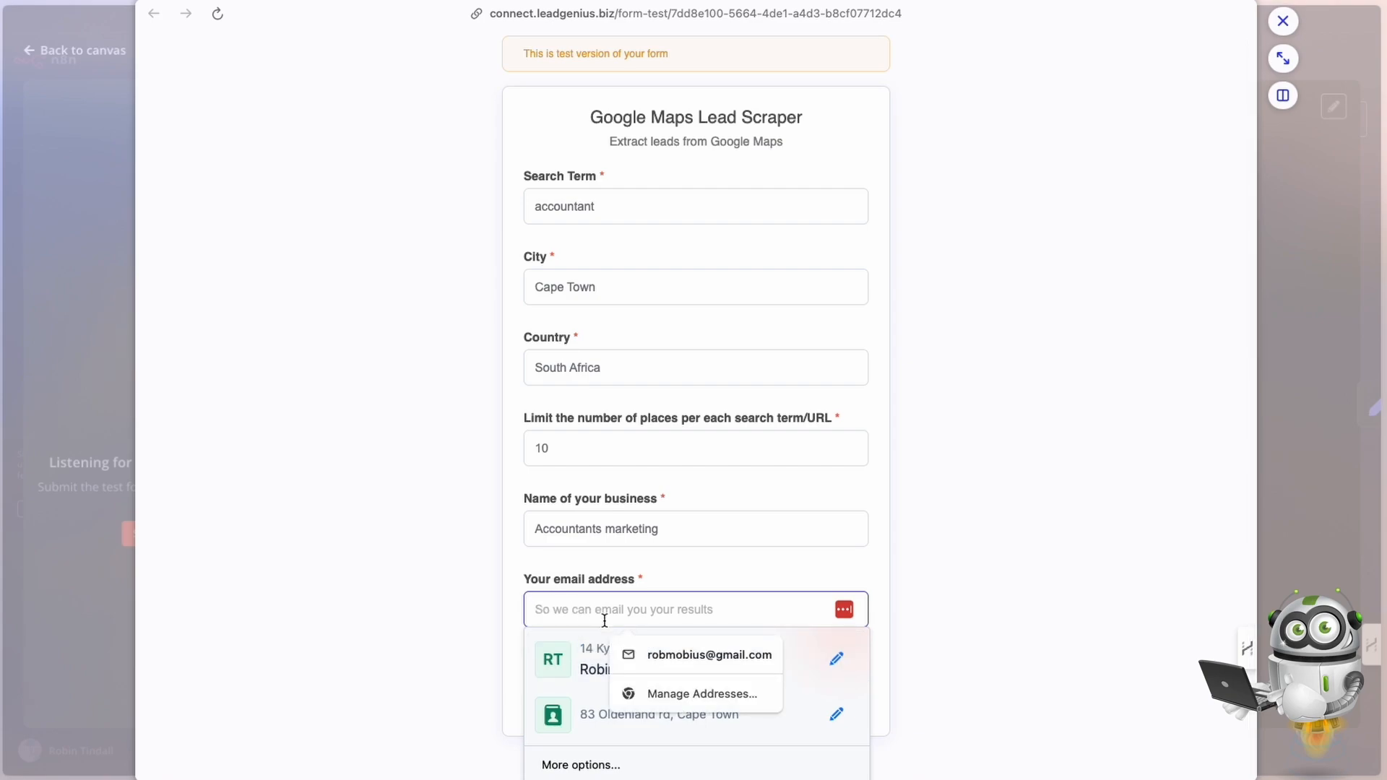
left_click(663, 657)
scroll(680, 523, "down", 1)
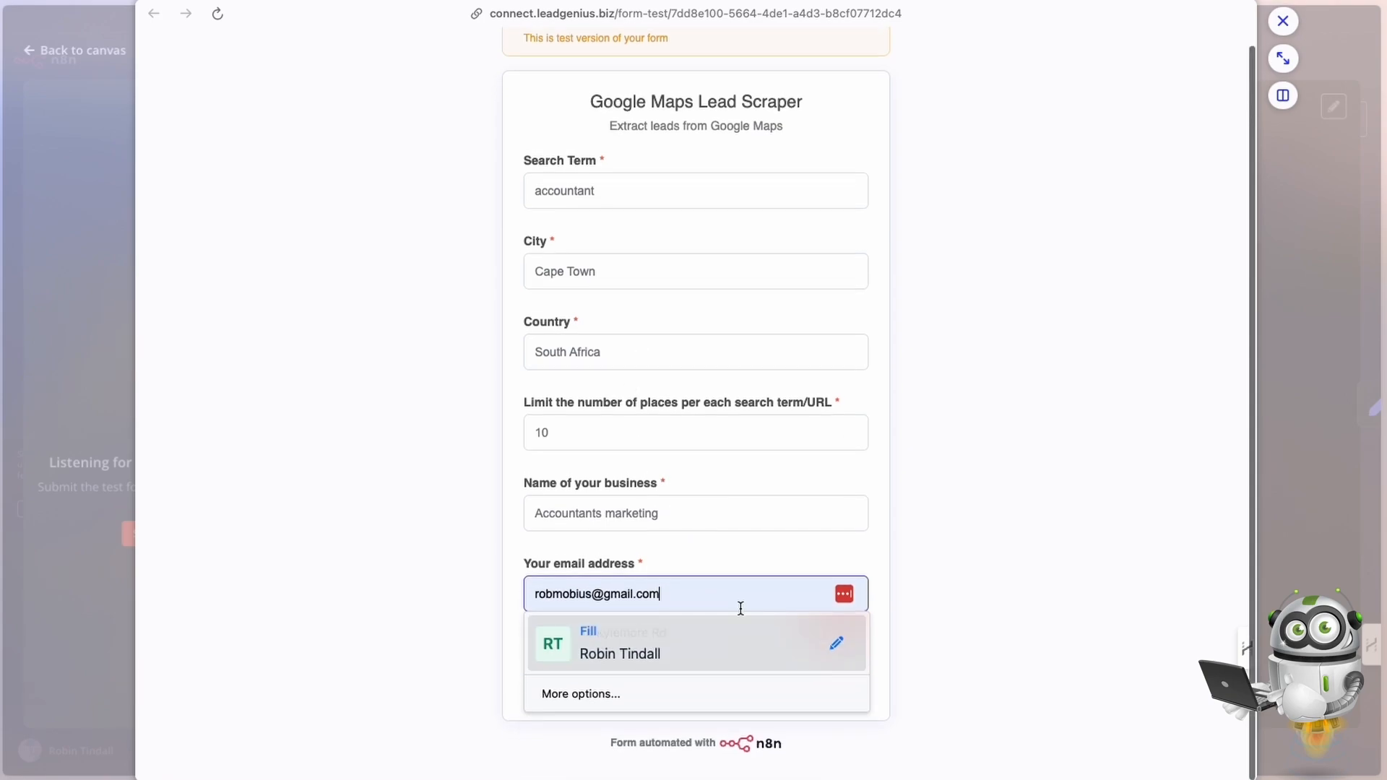
scroll(744, 468, "up", 1)
scroll(744, 471, "down", 2)
scroll(745, 506, "up", 1)
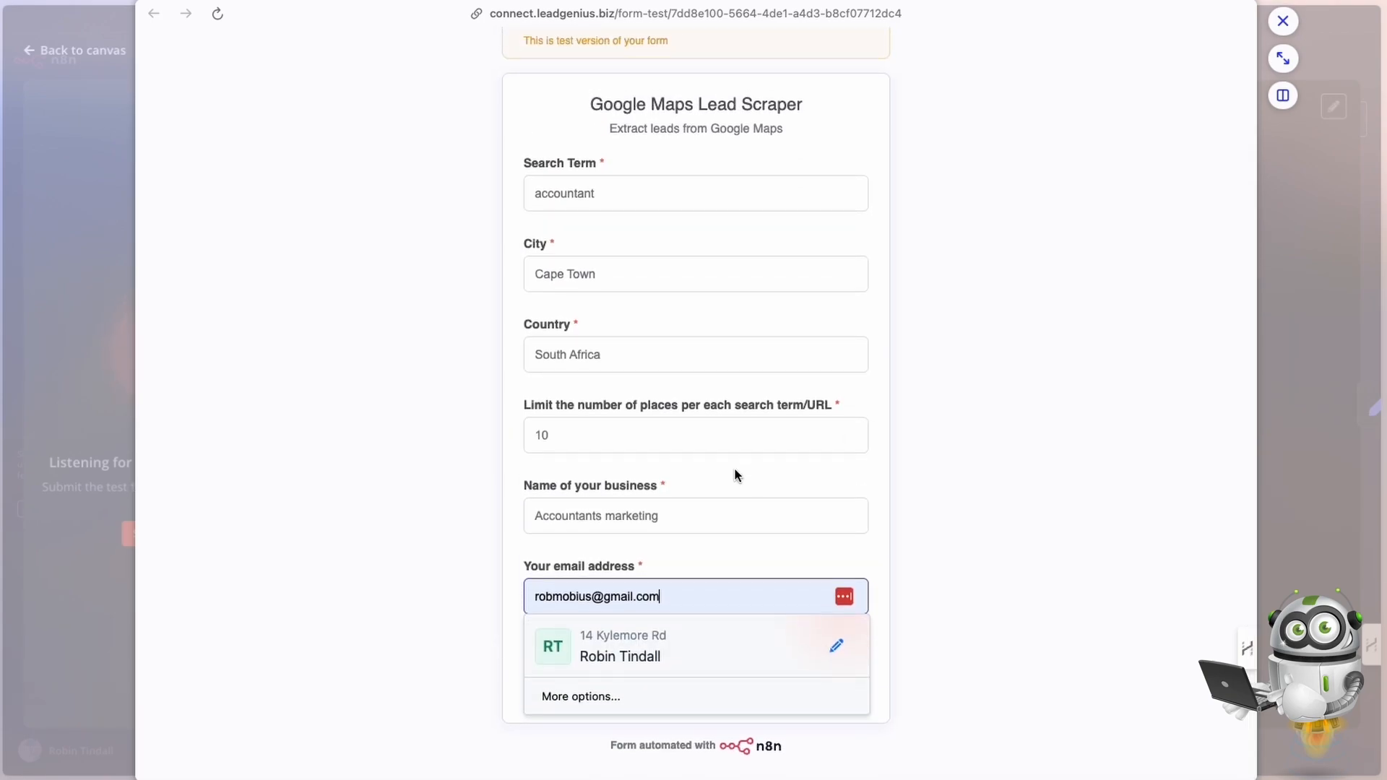
left_click(736, 550)
left_click(698, 682)
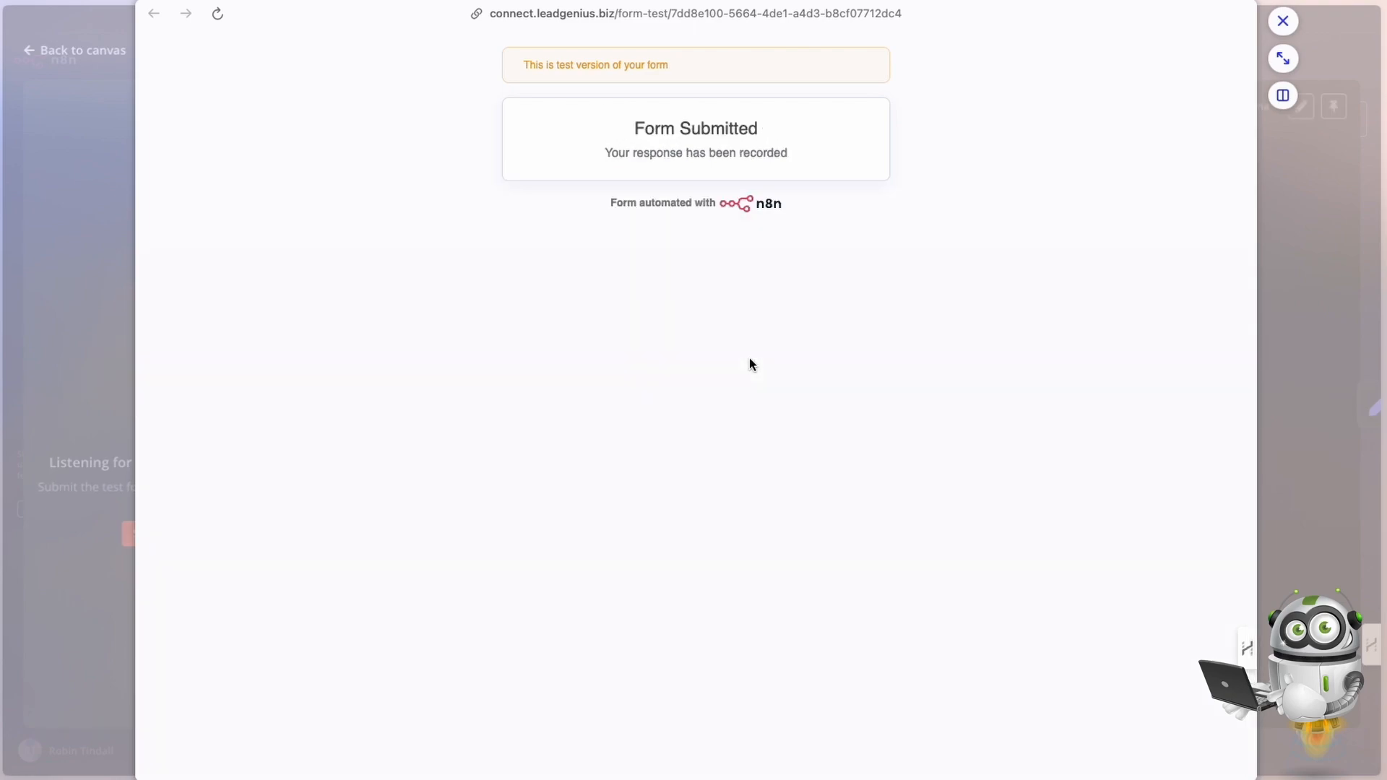
Close the submitted form and run the workflow up to the Copy leads template node
left_click(1283, 21)
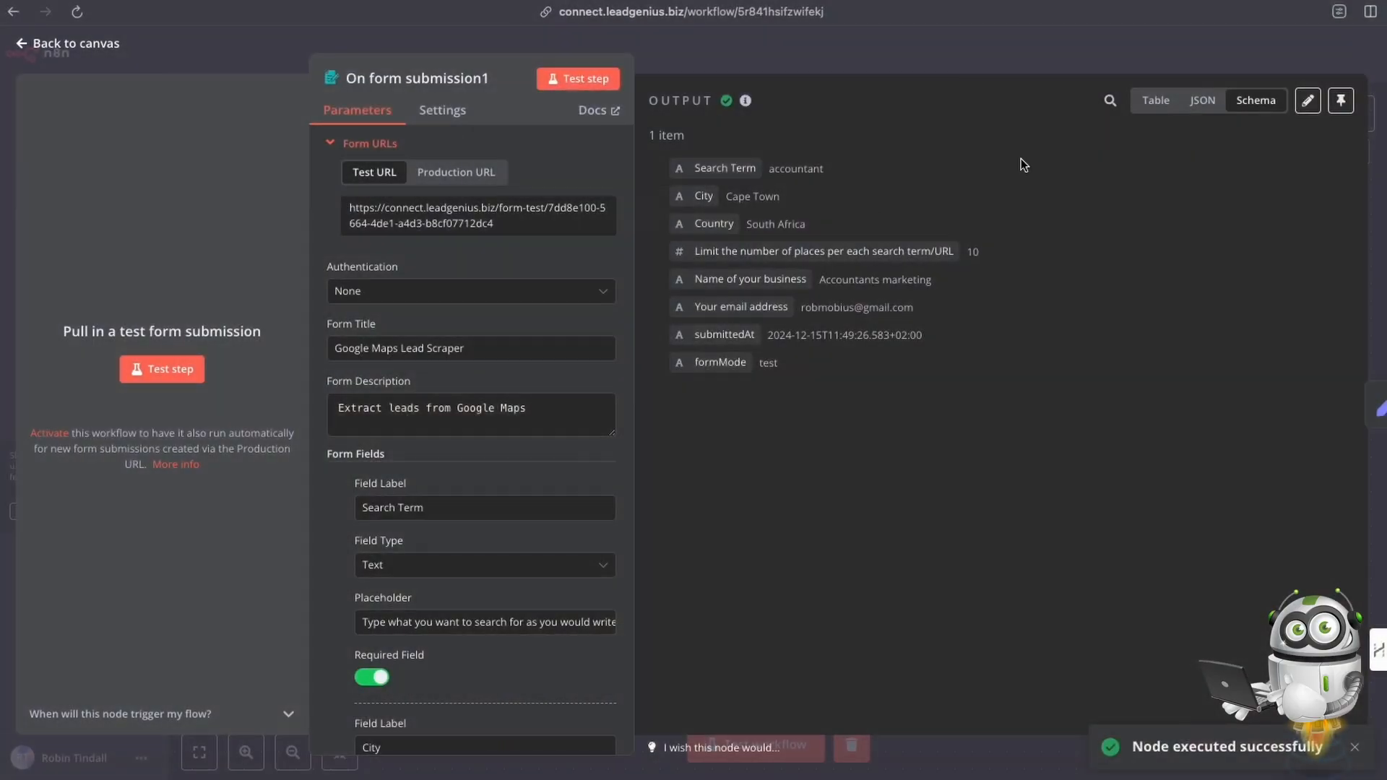
left_click(760, 47)
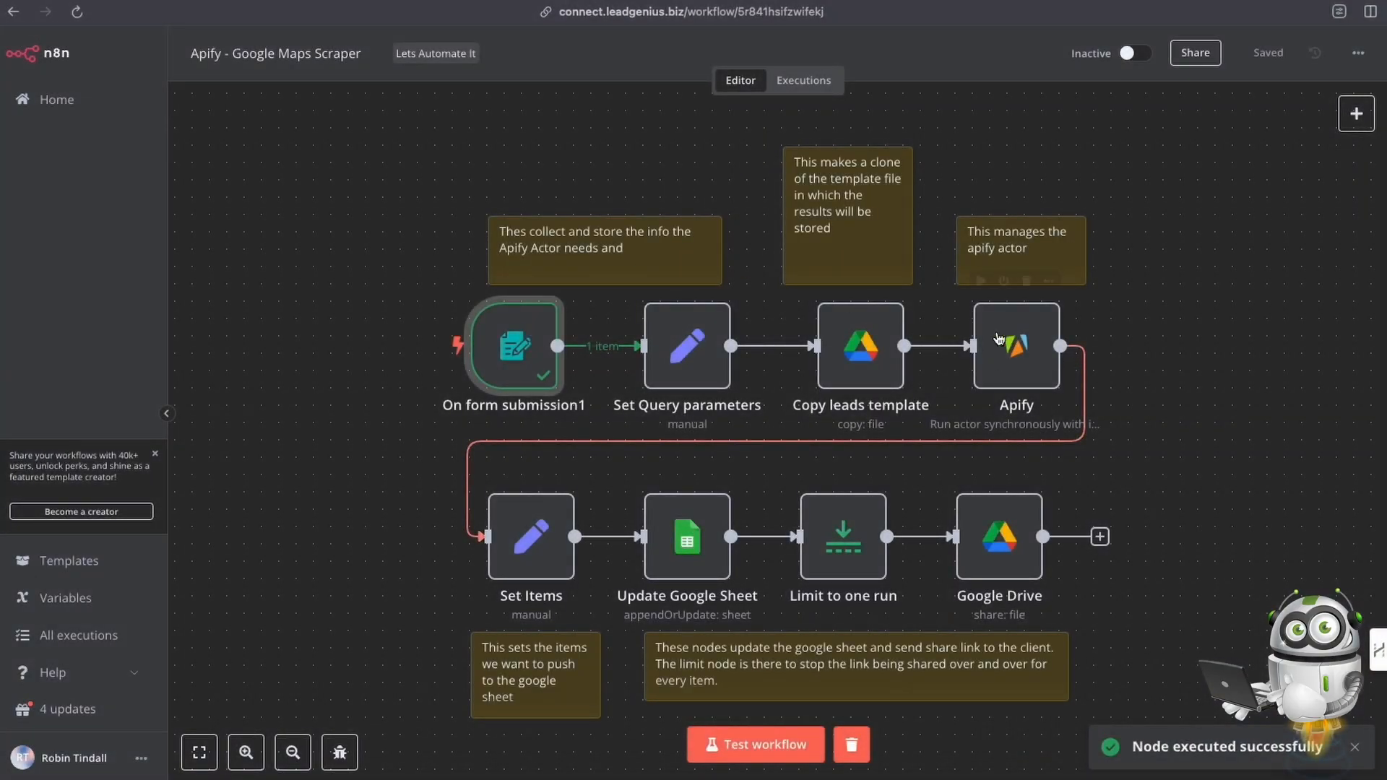
left_click(825, 281)
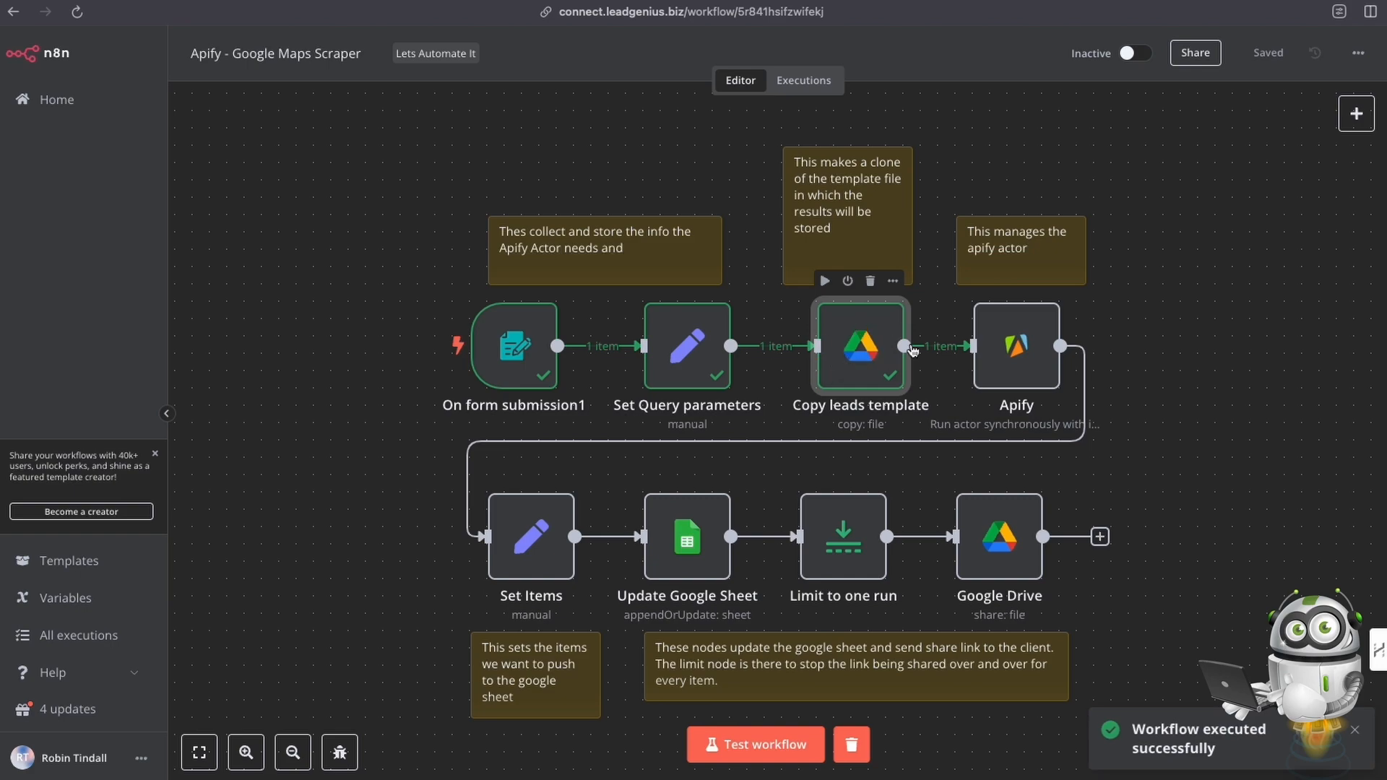
Open the Apify node and compare its Max Items expression with the places limit in the Set Query parameters input
left_click(1011, 360)
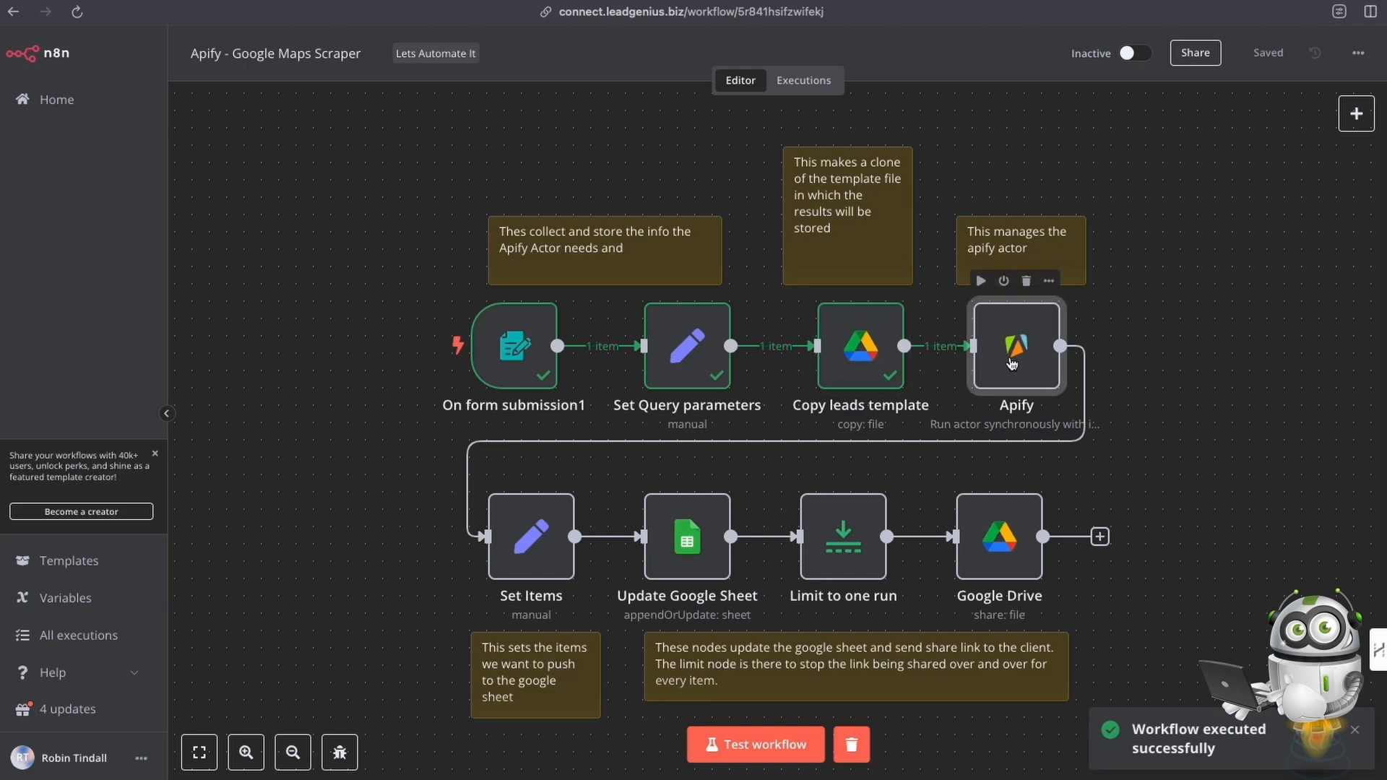
double_click(1011, 364)
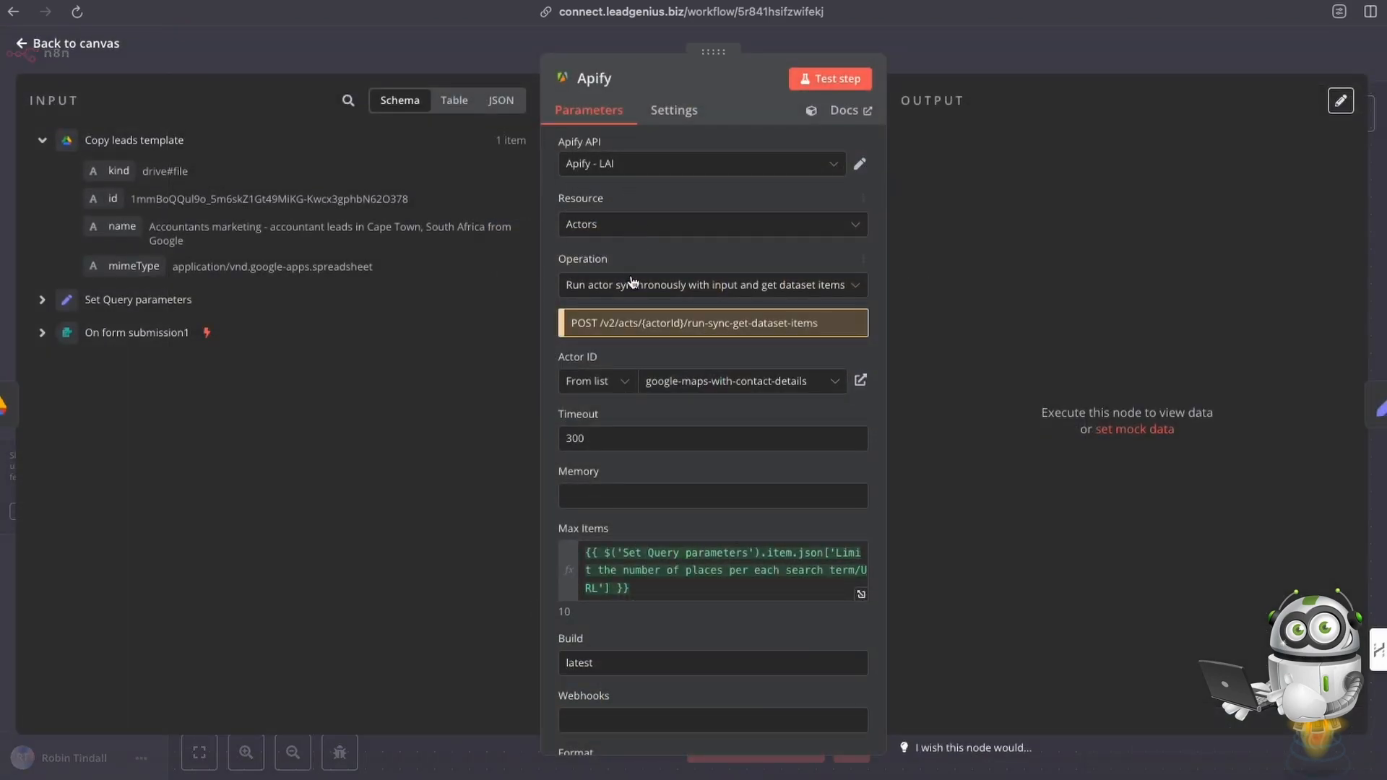
scroll(630, 271, "down", 3)
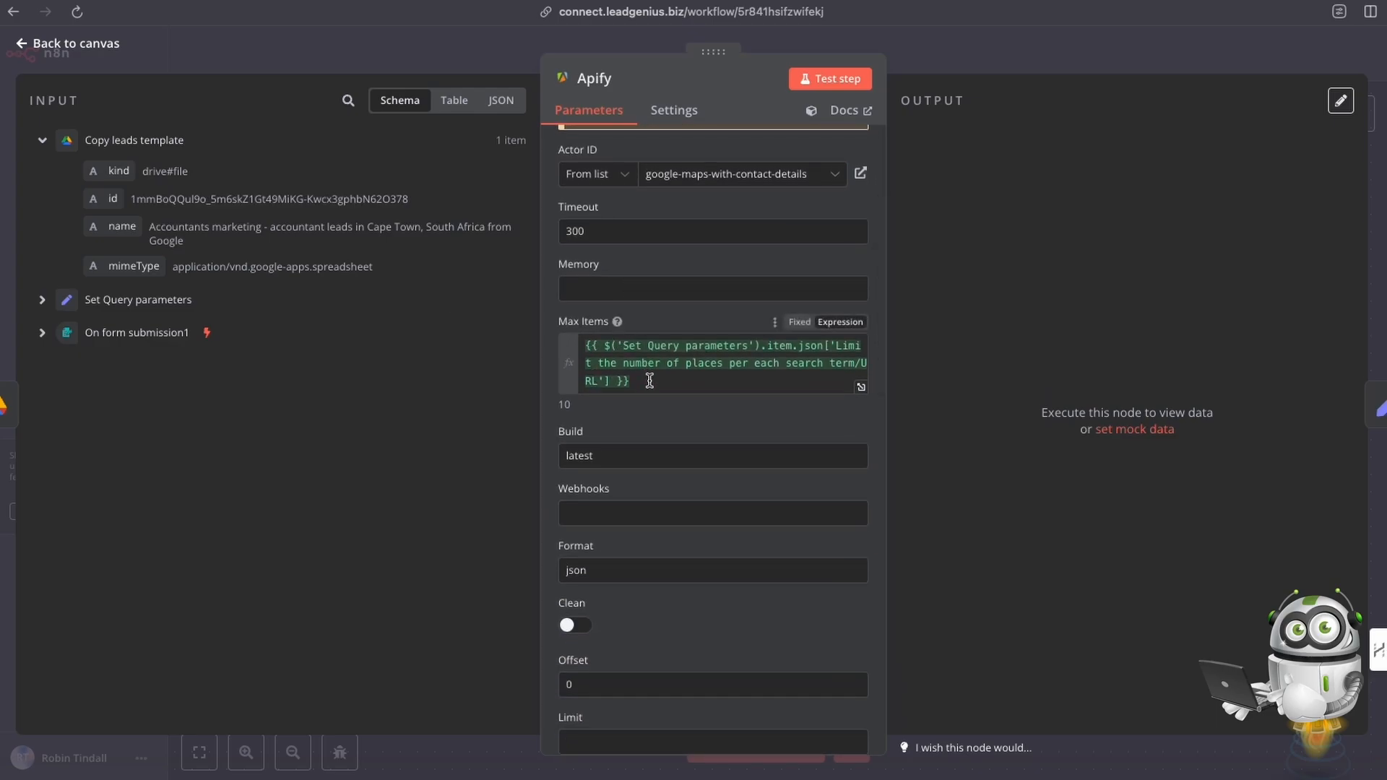
left_click(41, 299)
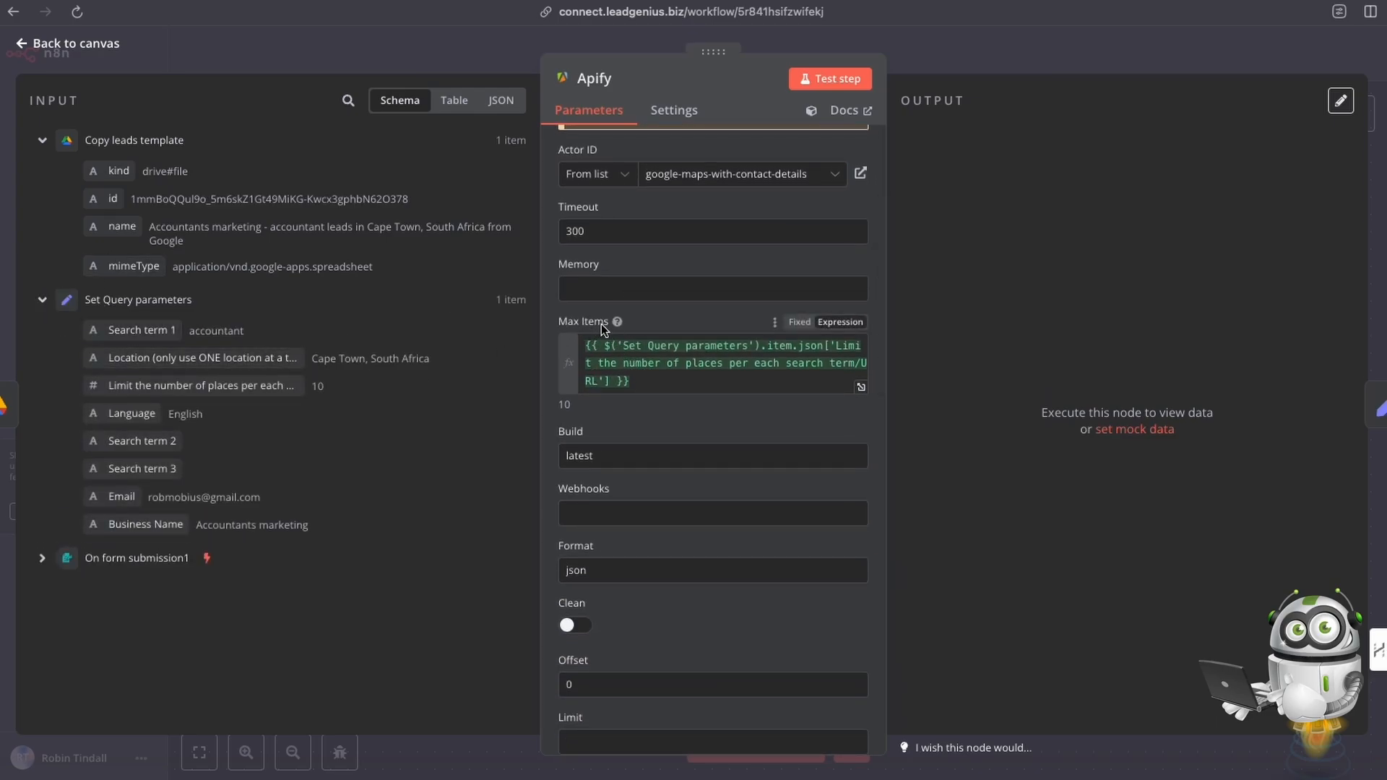
left_click_drag(199, 386, 231, 394)
scroll(613, 376, "down", 2)
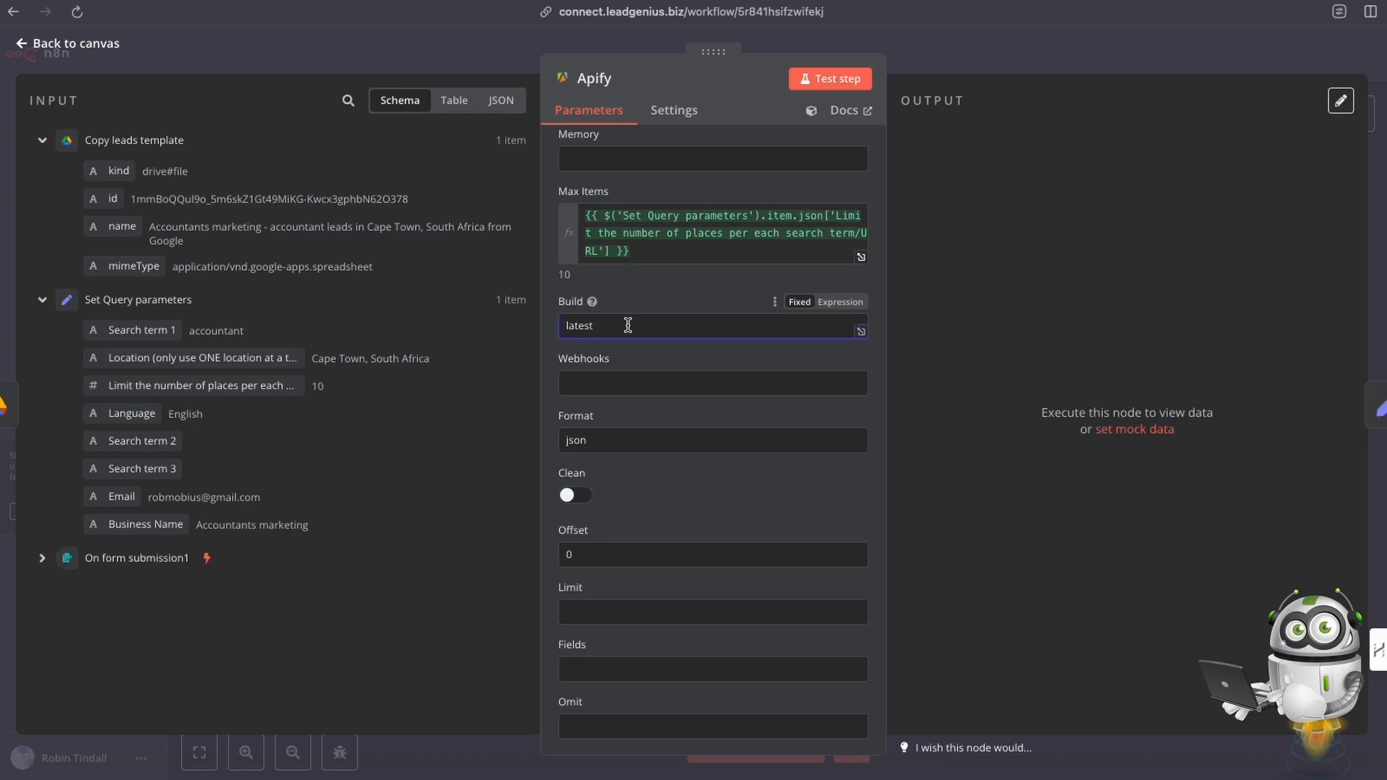
Look through the Apify node's remaining parameters, from Build and Format down to Use Custom Body and Custom Body
scroll(628, 325, "down", 1)
double_click(607, 290)
scroll(622, 332, "down", 3)
double_click(575, 309)
scroll(686, 361, "down", 5)
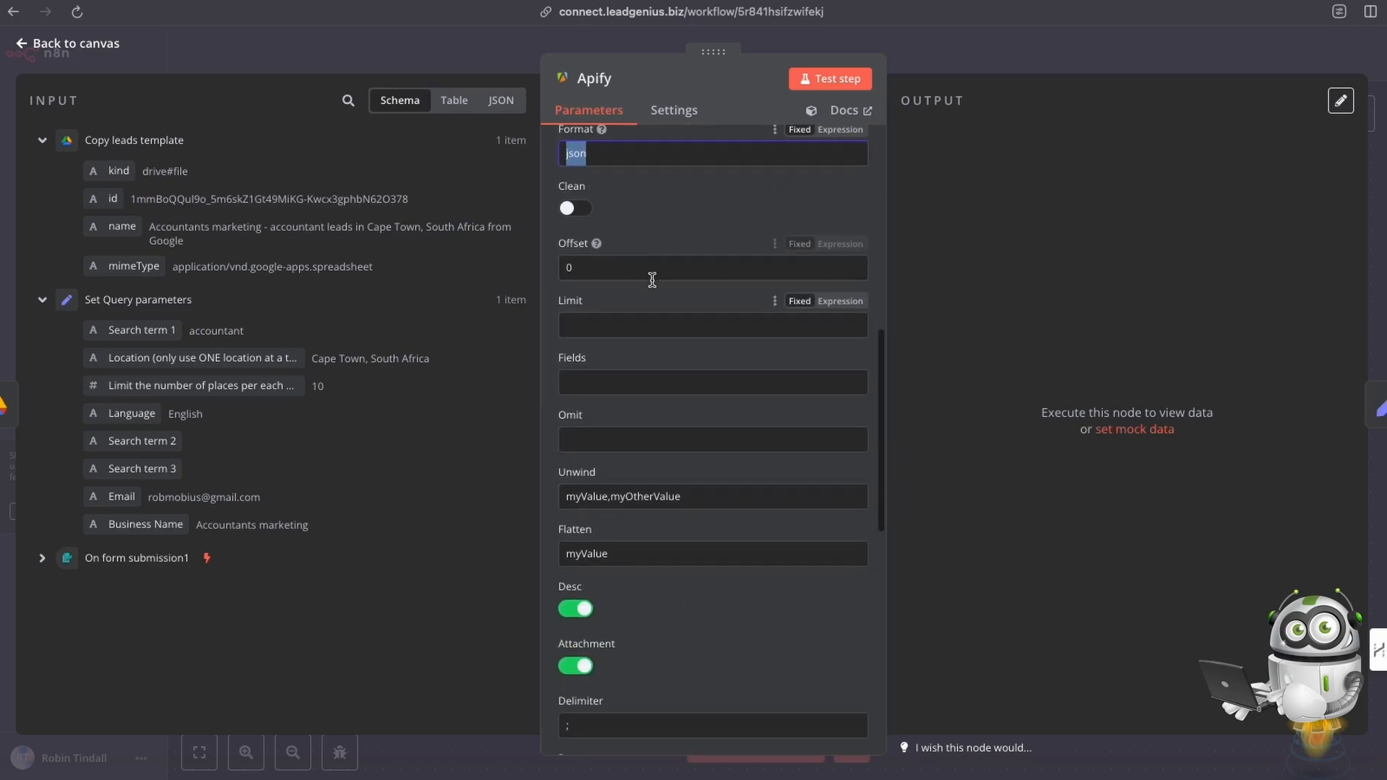
scroll(678, 397, "down", 3)
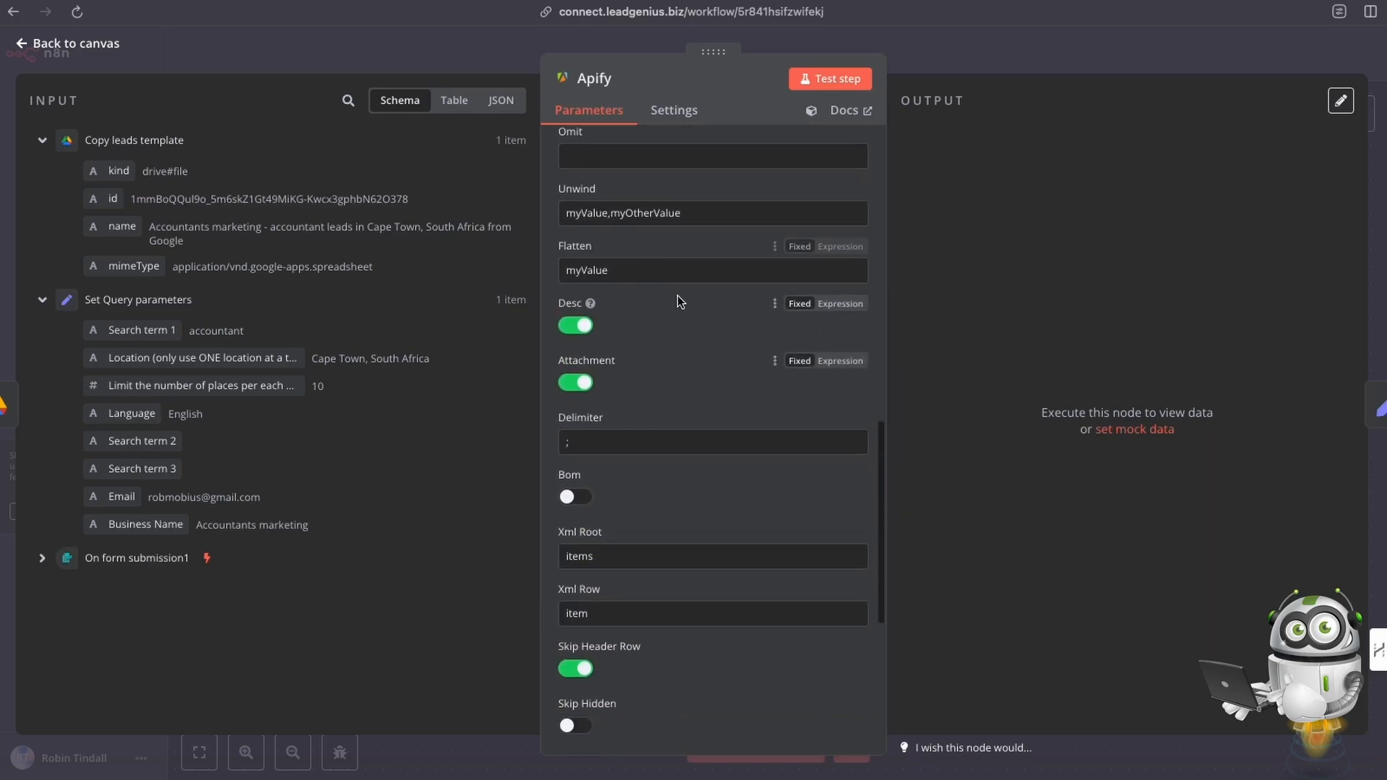
scroll(663, 342, "down", 4)
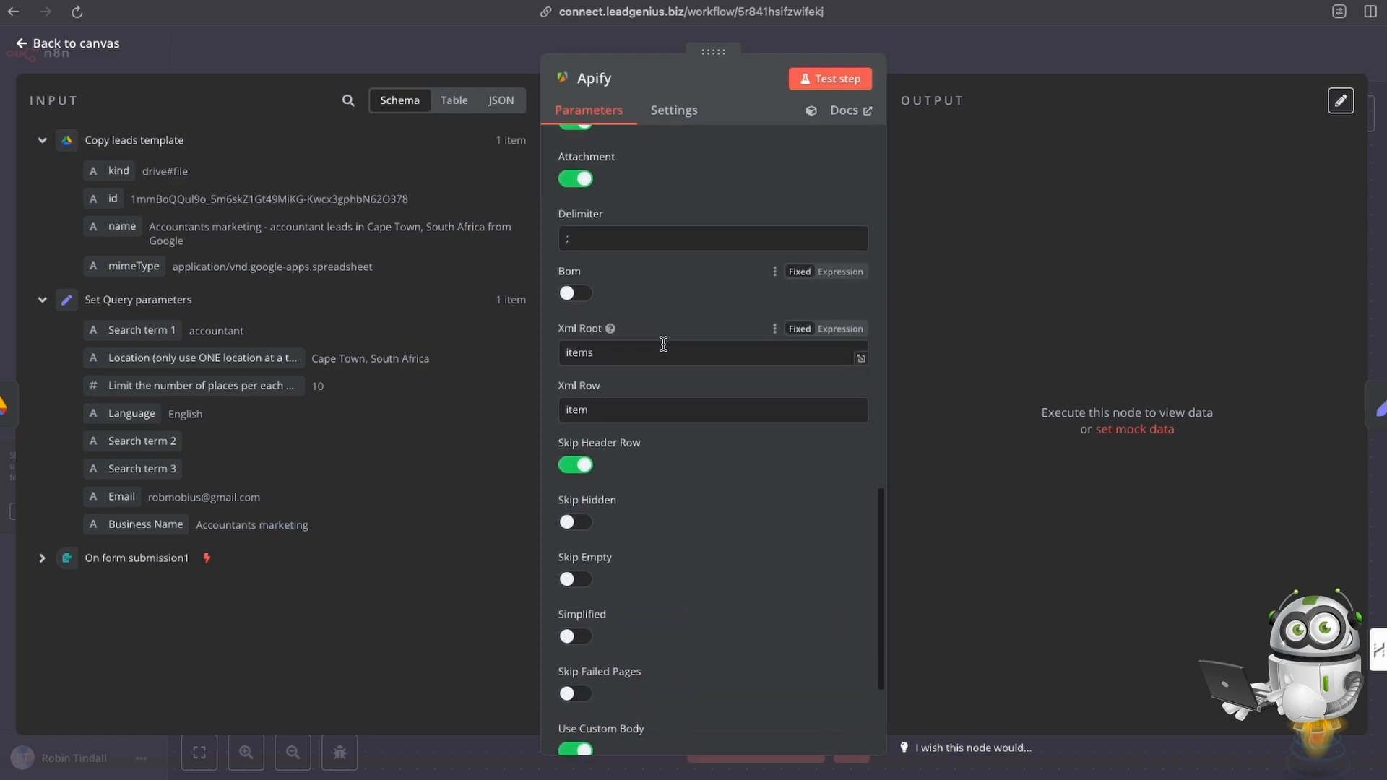
scroll(661, 344, "down", 1)
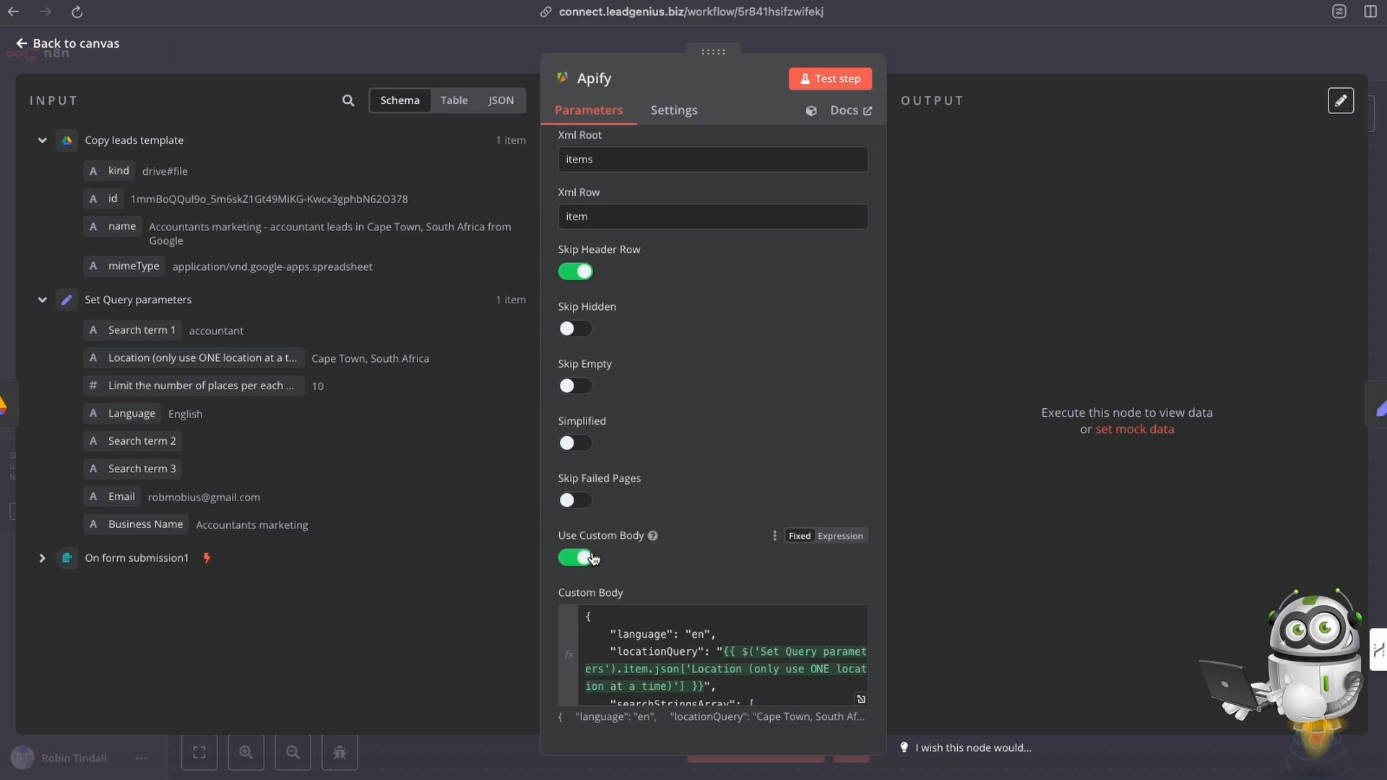
scroll(697, 636, "down", 3)
scroll(657, 628, "up", 3)
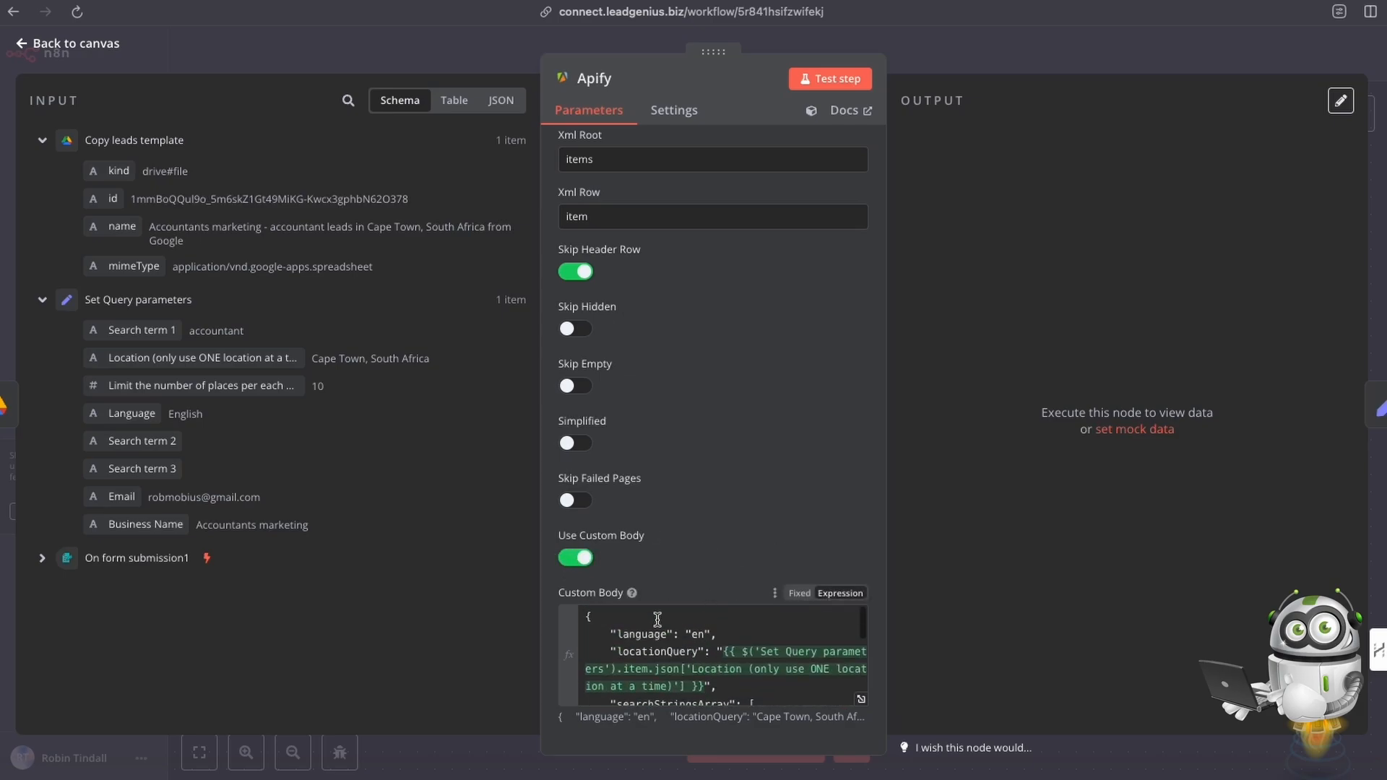
Expand the Custom Body expression in the full editor and examine its resolved JSON result
left_click(862, 699)
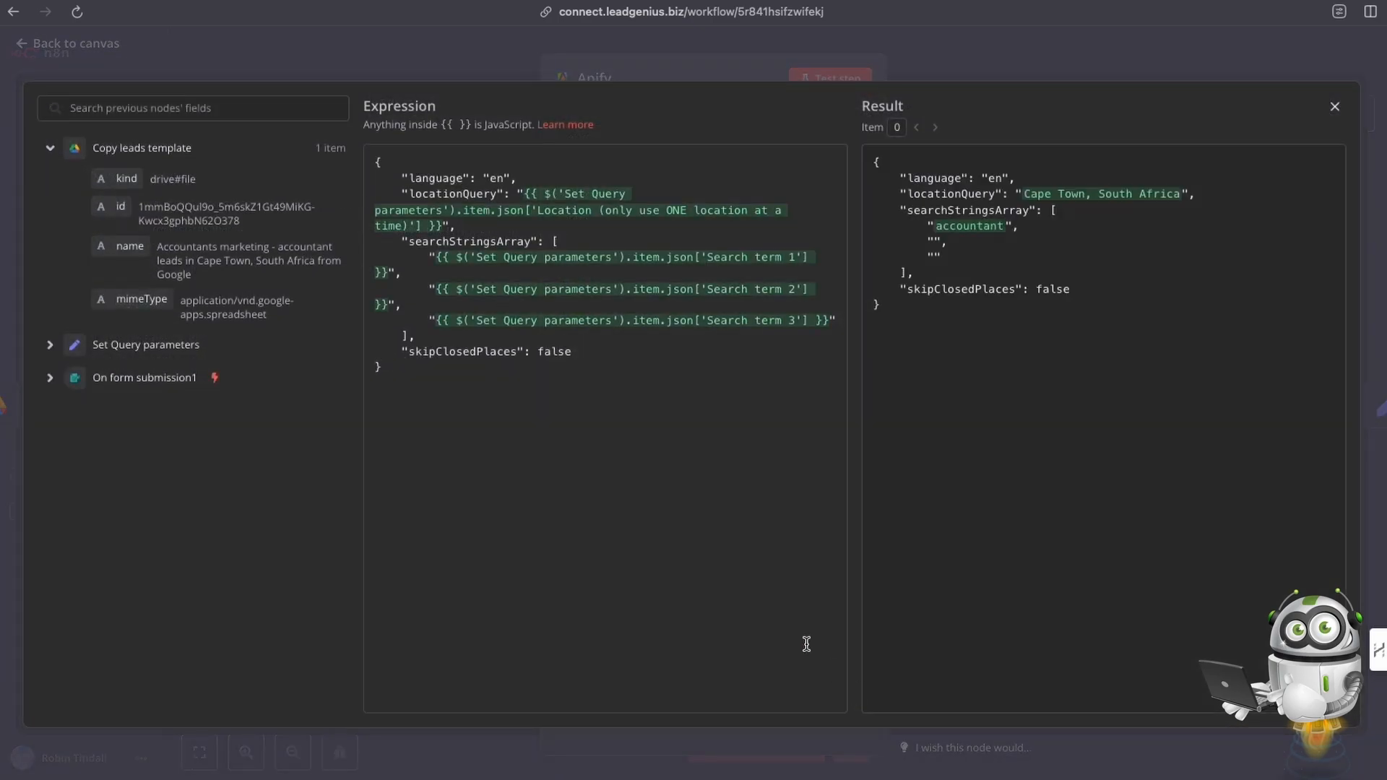
left_click_drag(874, 162, 916, 317)
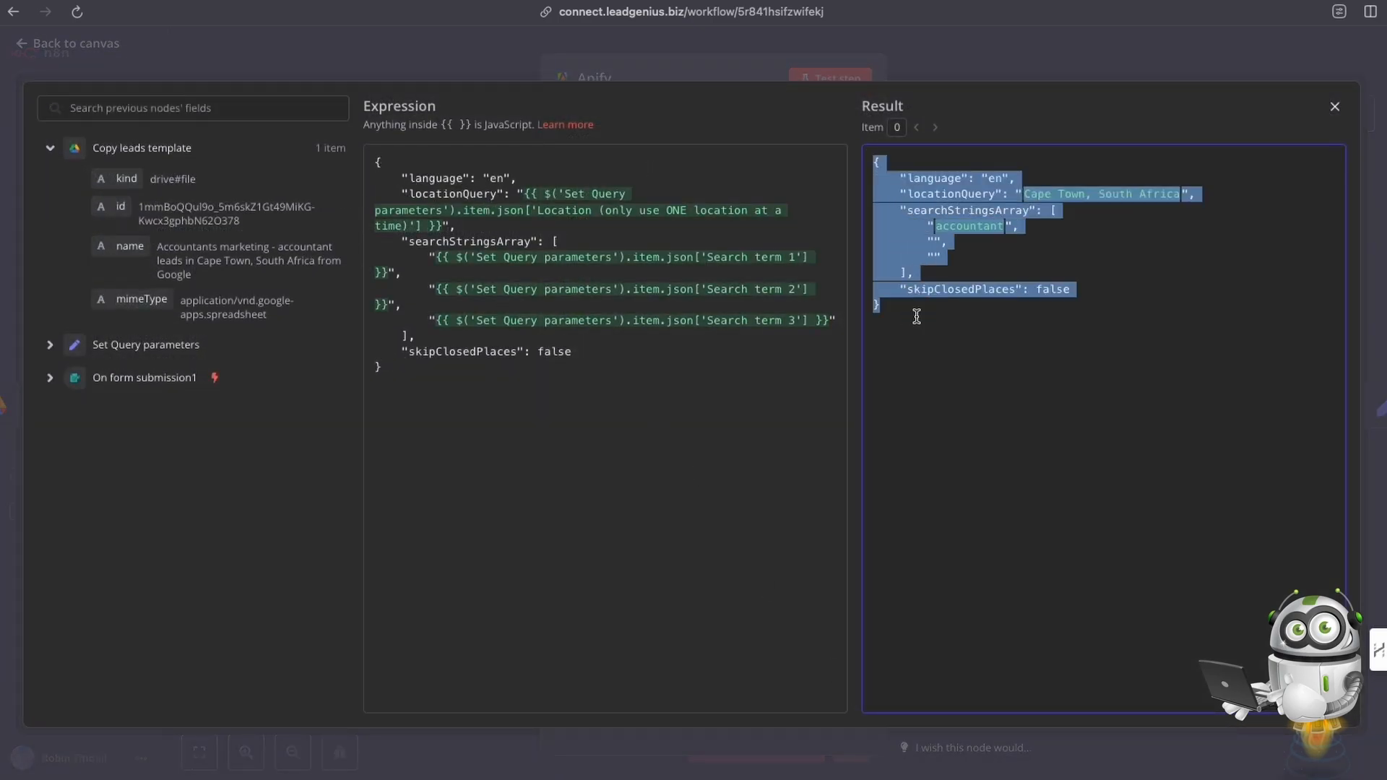
left_click(932, 230)
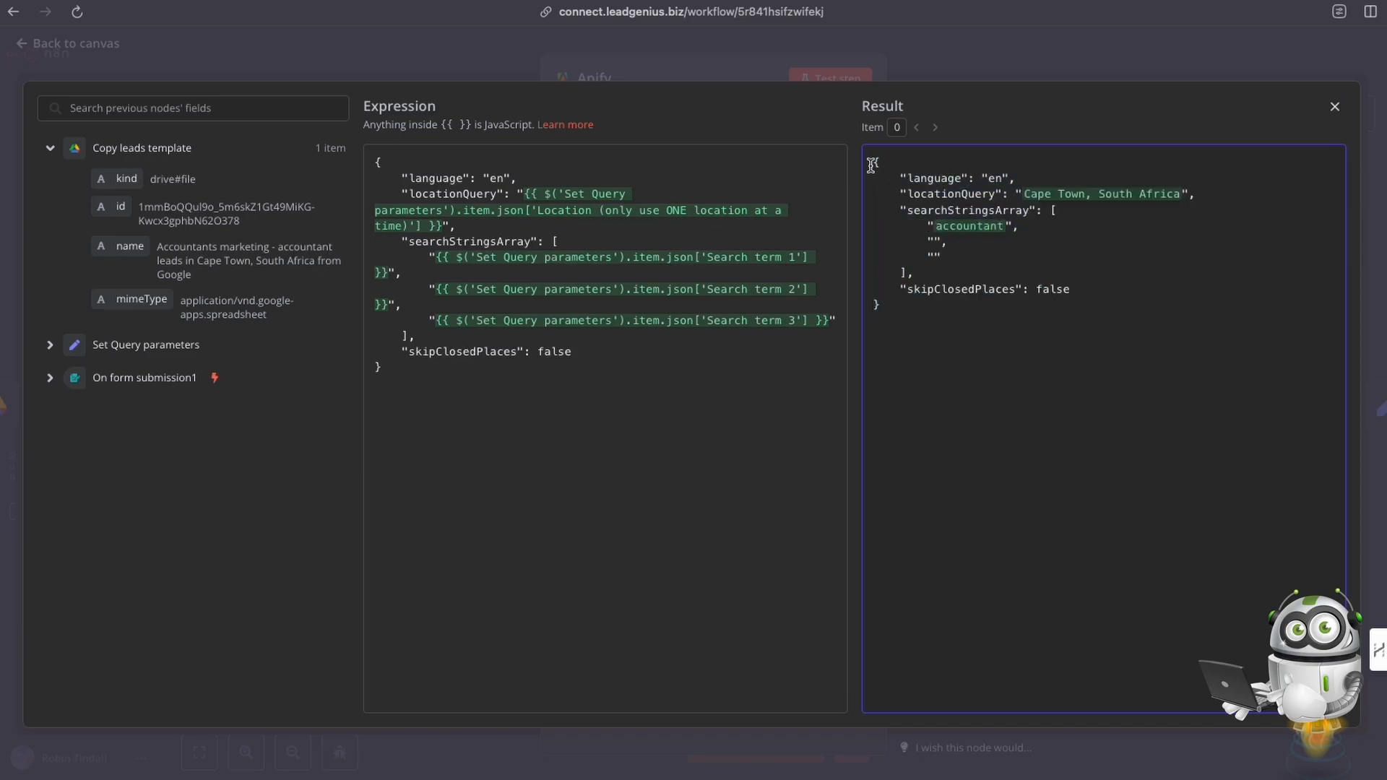
left_click_drag(873, 161, 932, 309)
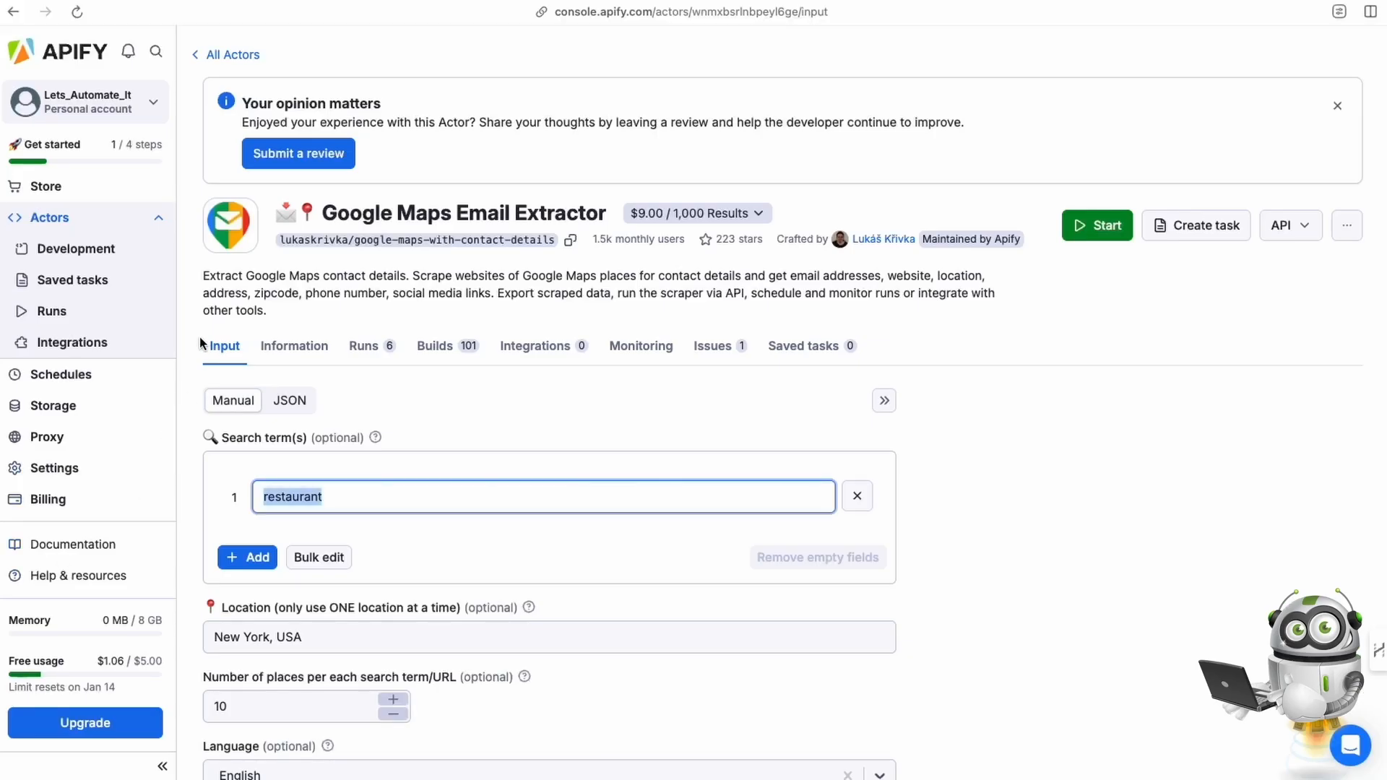
Switch to the Apify Console and examine the Google Maps Email Extractor input in JSON form
scroll(402, 422, "down", 3)
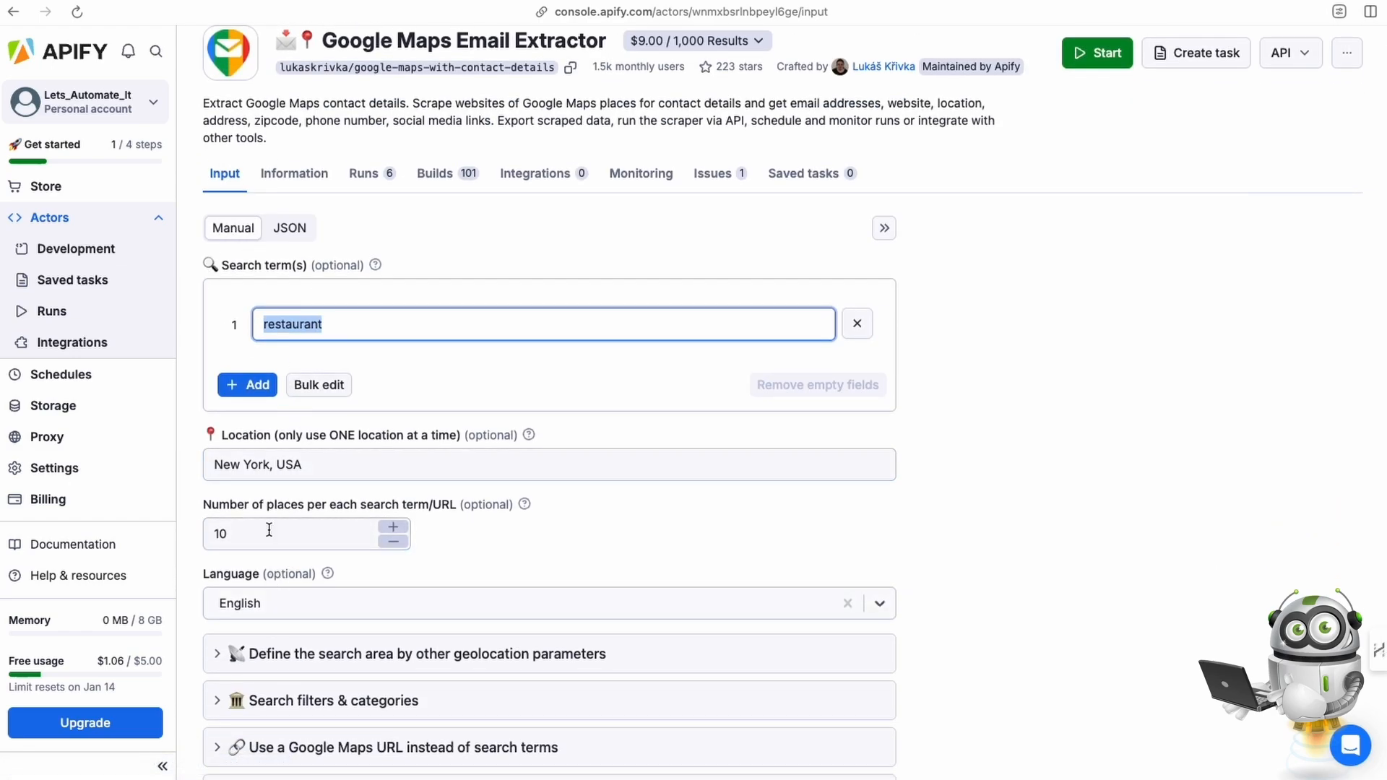
left_click(289, 230)
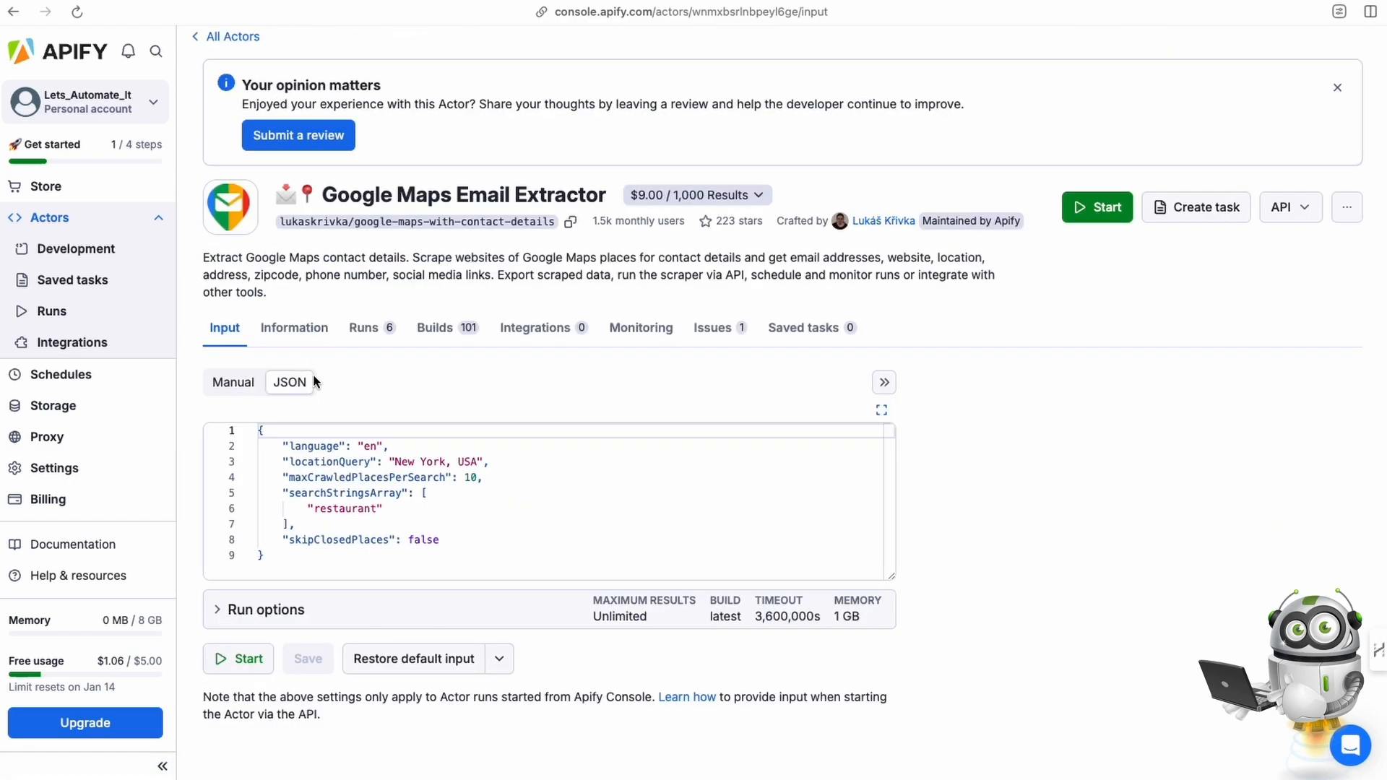
left_click_drag(260, 431, 284, 552)
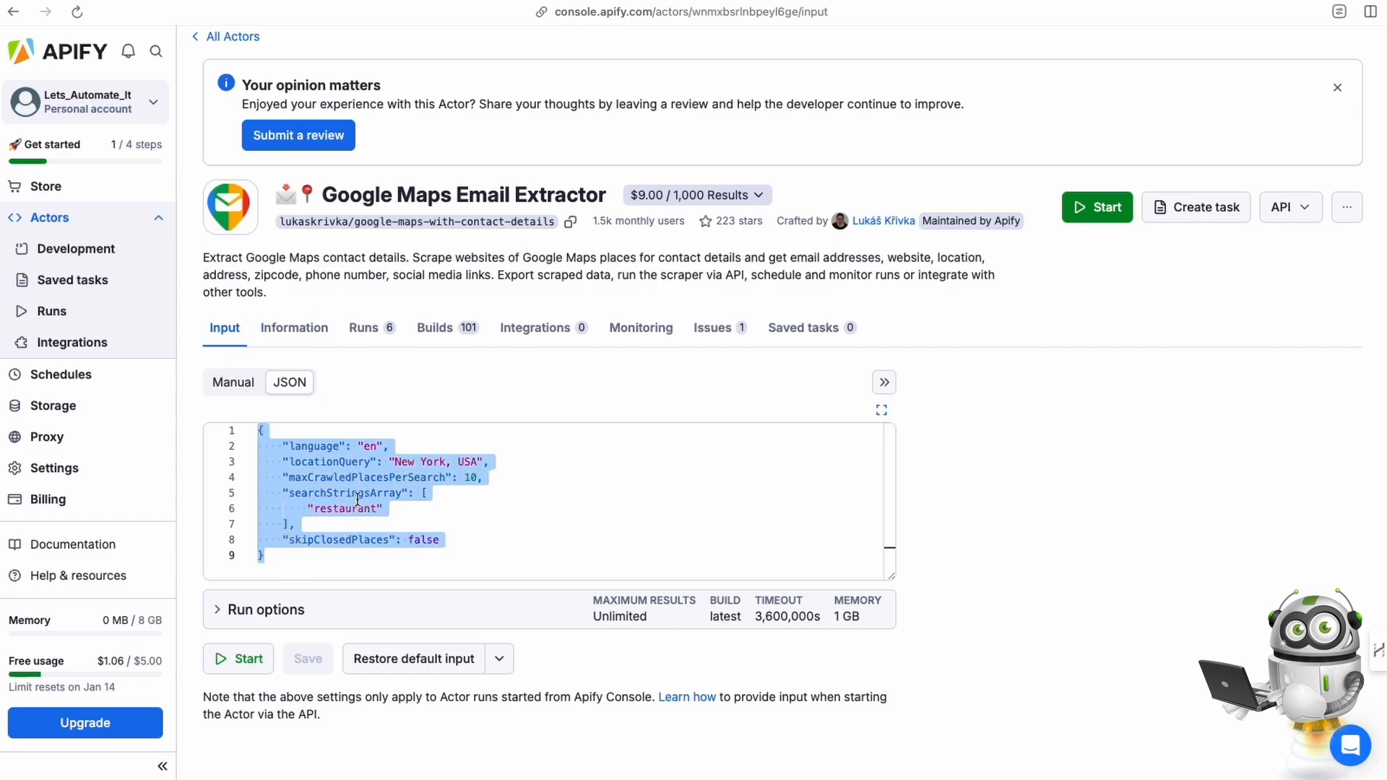
left_click(479, 543)
Copy the extractor's whole JSON input from the Apify Console and paste it below the existing Custom Body expression in n8n
left_click_drag(275, 561, 250, 432)
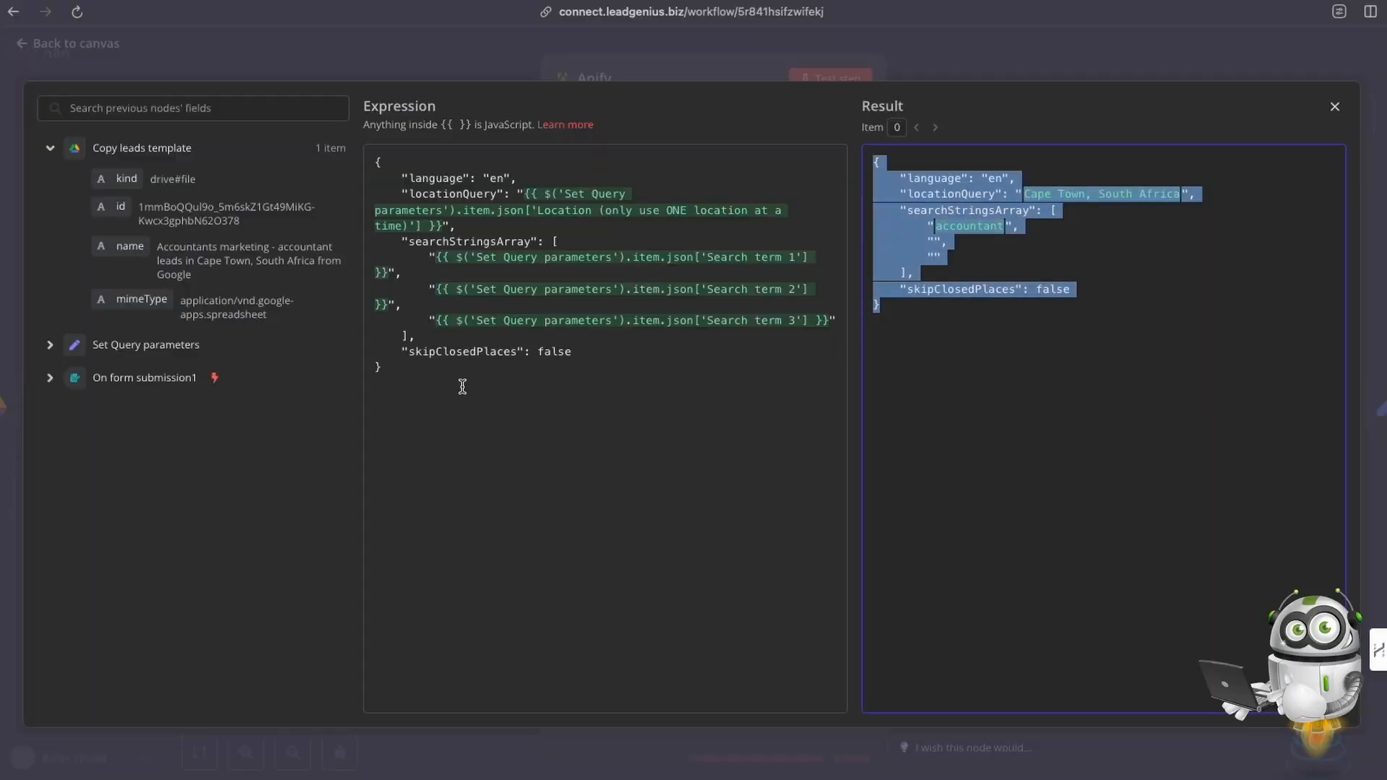
left_click(413, 374)
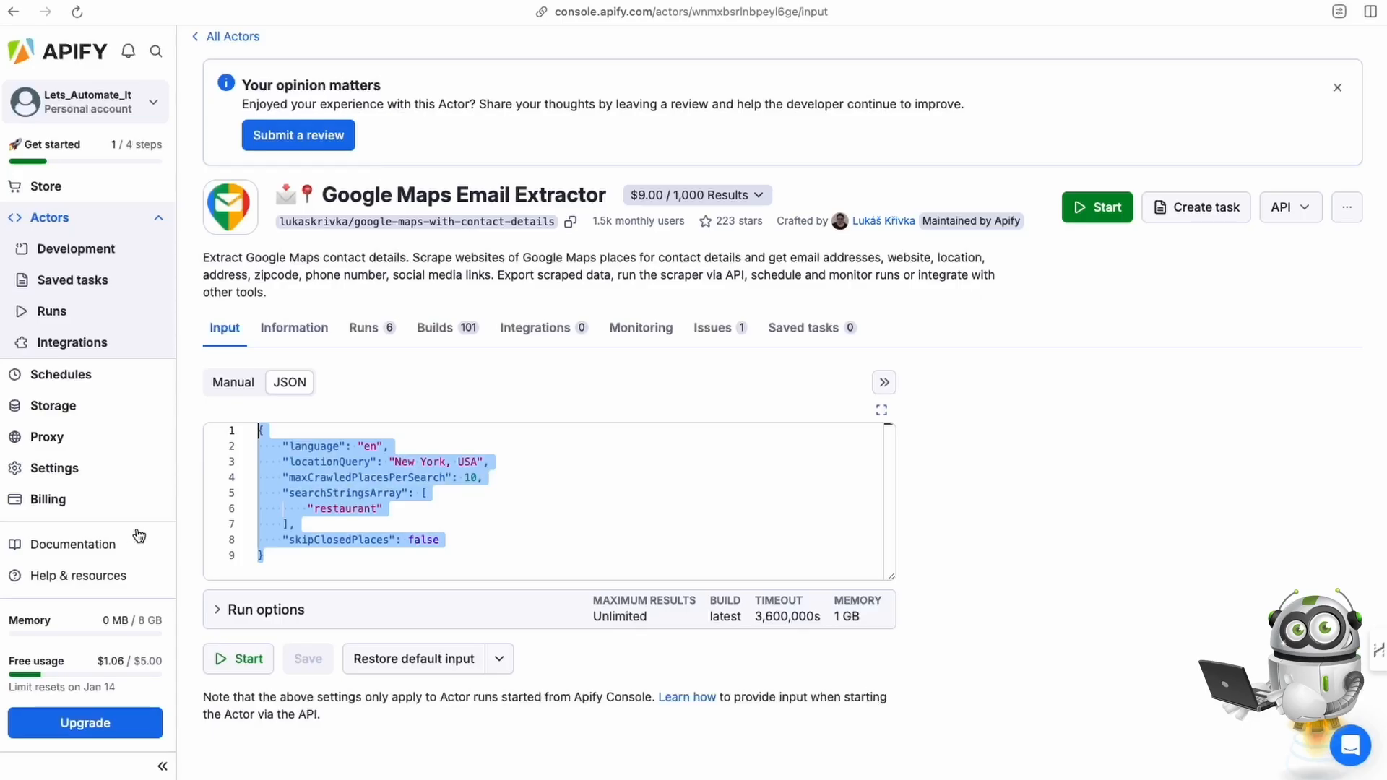
right_click(322, 508)
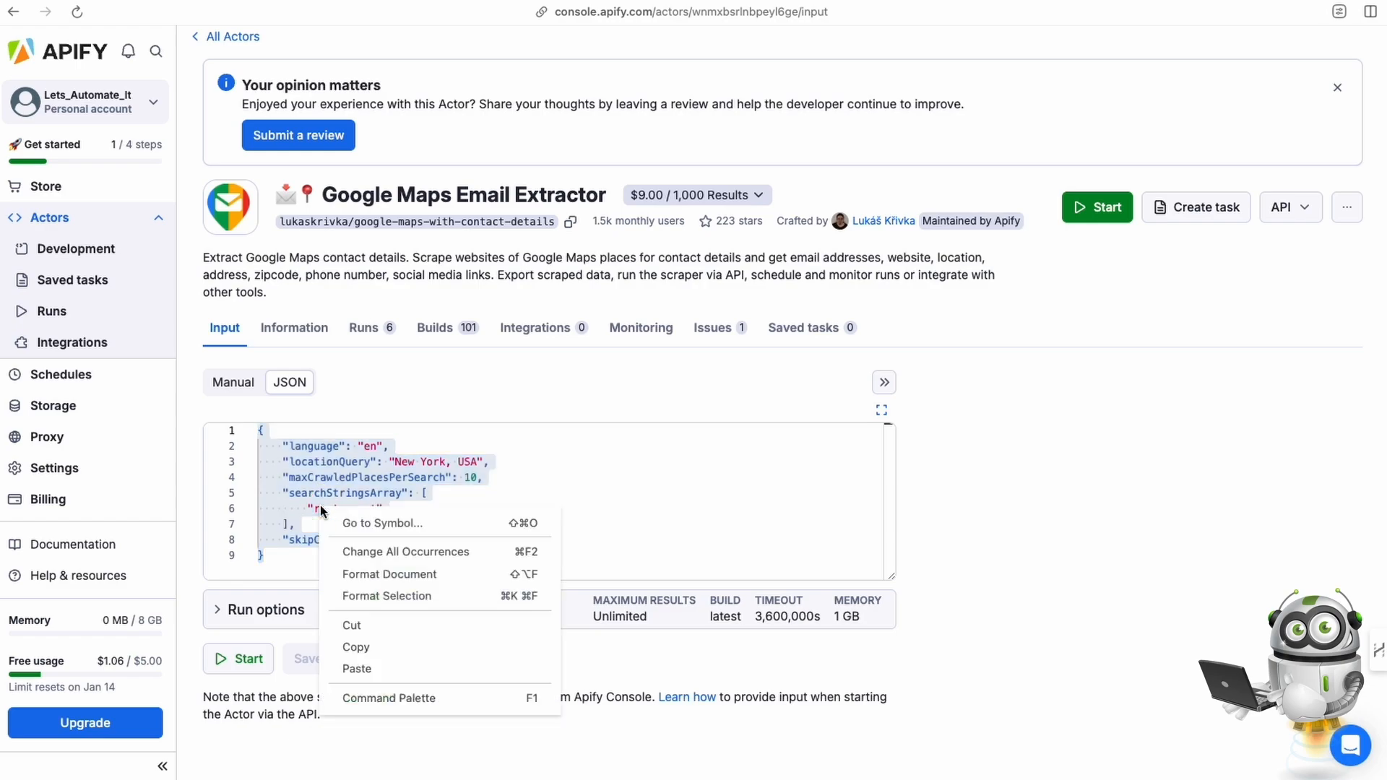
left_click(356, 668)
left_click(319, 566)
left_click_drag(319, 566, 234, 429)
right_click(345, 470)
left_click(396, 609)
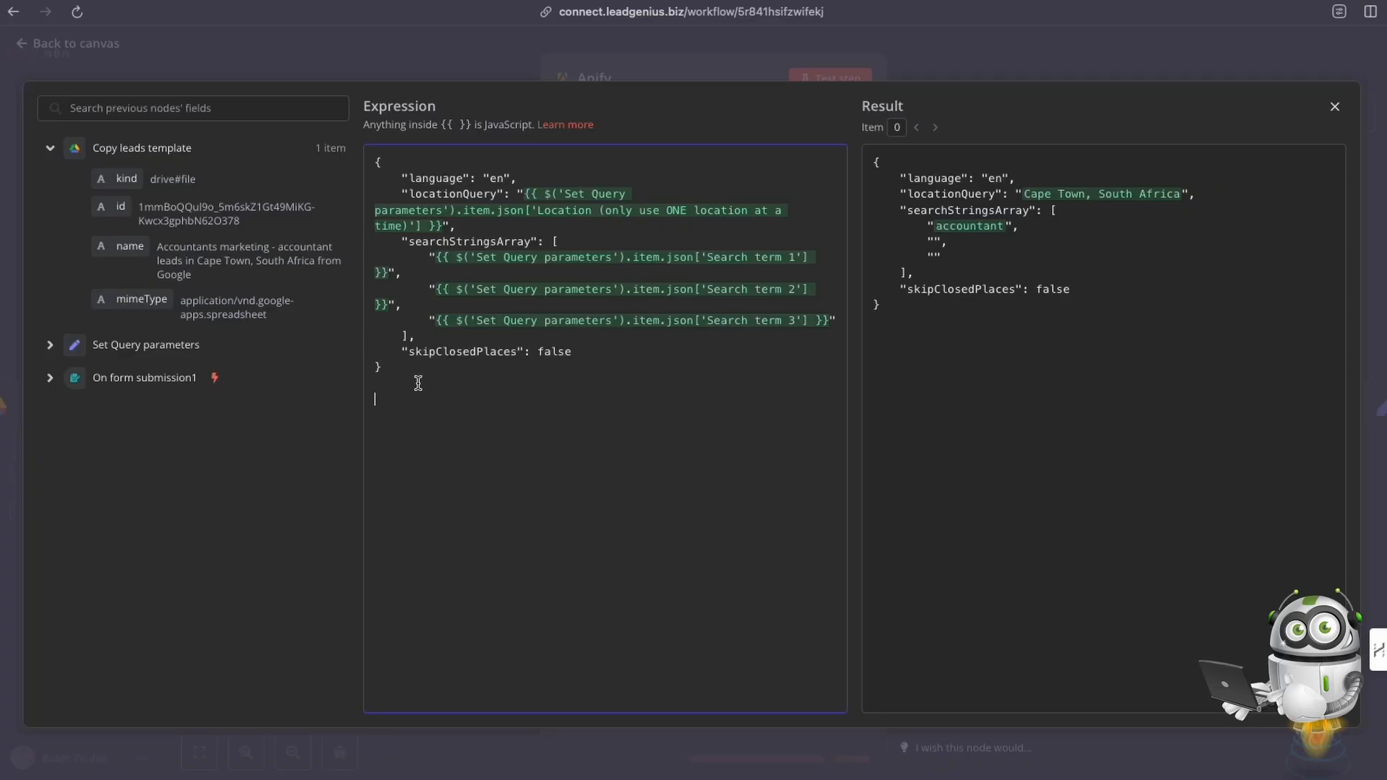
key("ctrl+v")
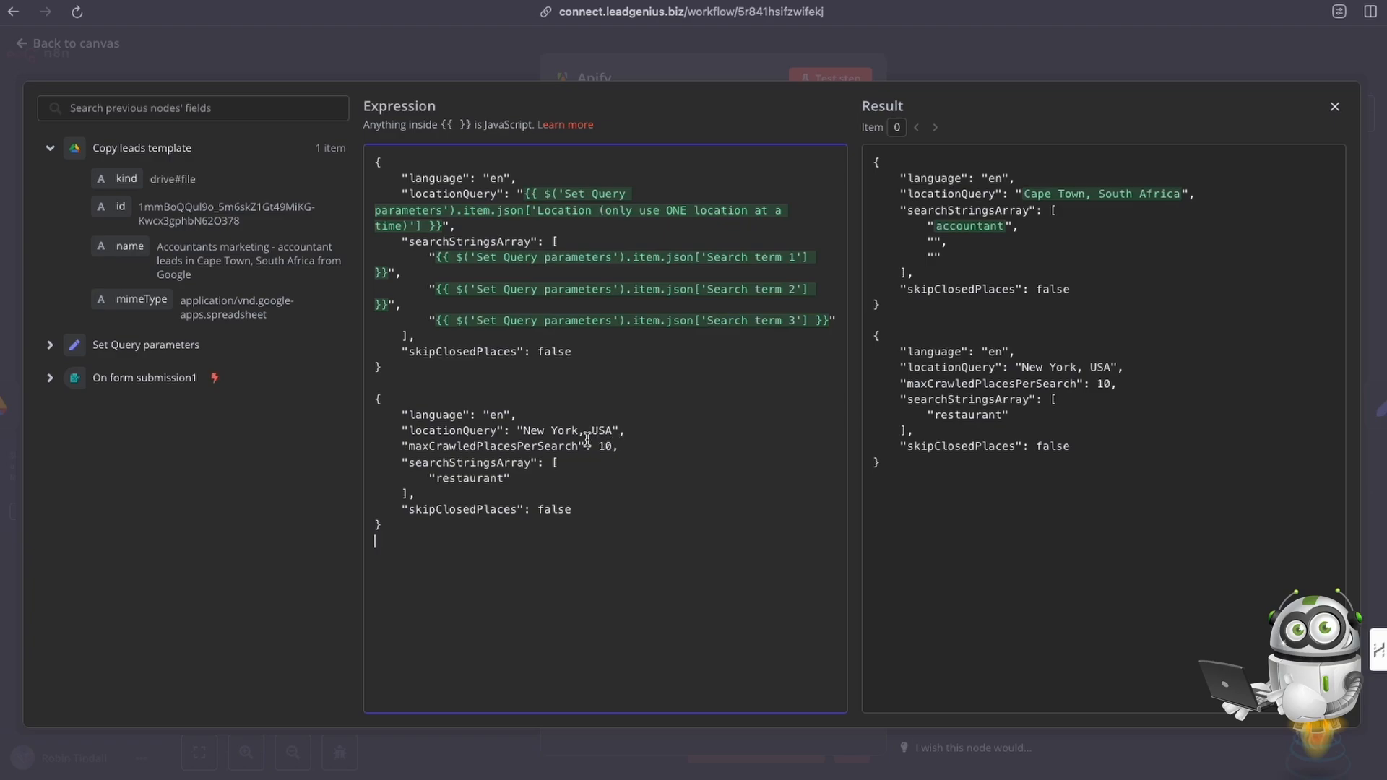
Replace "New York, USA" in the pasted JSON's locationQuery with the Location field from Set Query parameters
left_click_drag(615, 431, 523, 433)
key("BackSpace")
left_click(49, 345)
left_click_drag(127, 403, 524, 433)
left_click(537, 464)
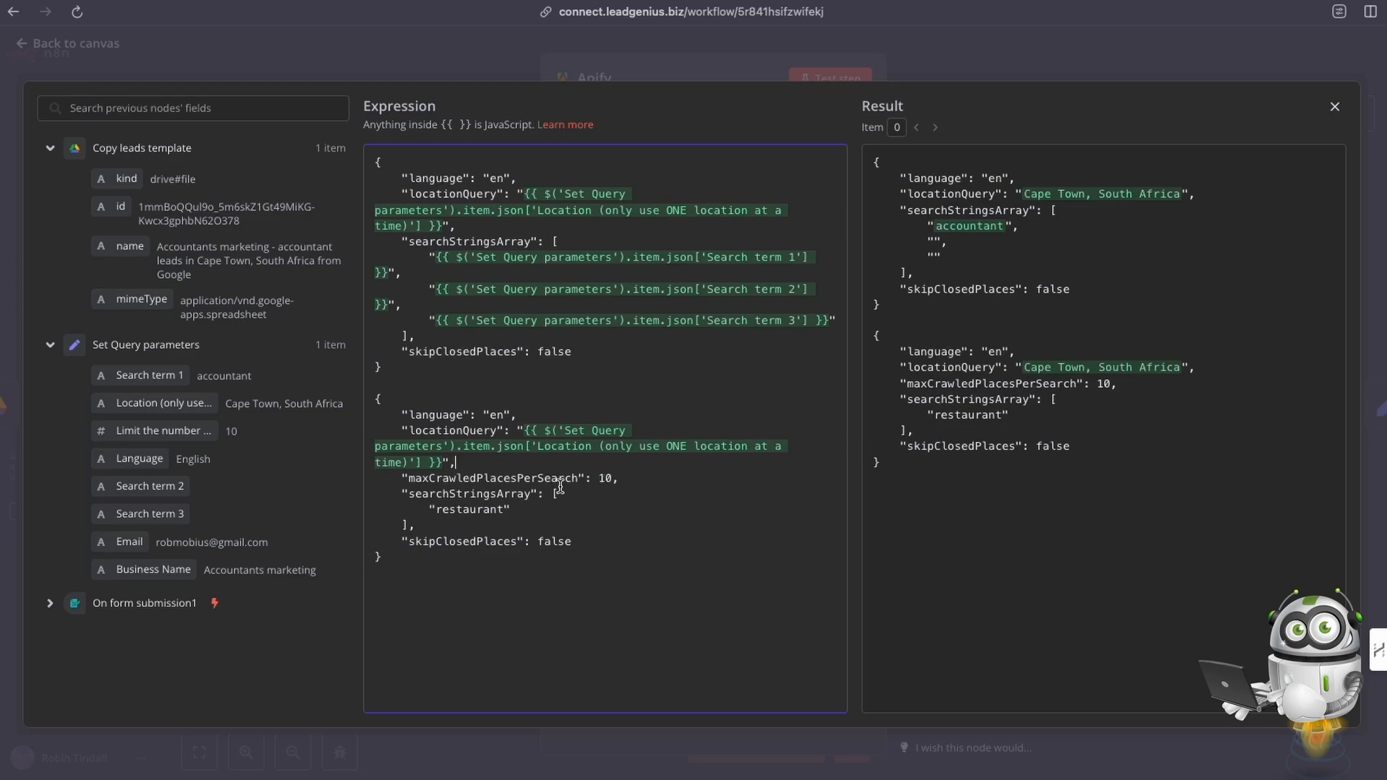
Replace "restaurant" in the pasted JSON's searchStringsArray with the Search term 1 field from Set Query parameters
left_click(614, 478)
type(",")
left_click(502, 512)
left_click_drag(502, 512, 434, 510)
key("BackSpace")
left_click_drag(154, 377, 452, 528)
left_click(573, 603)
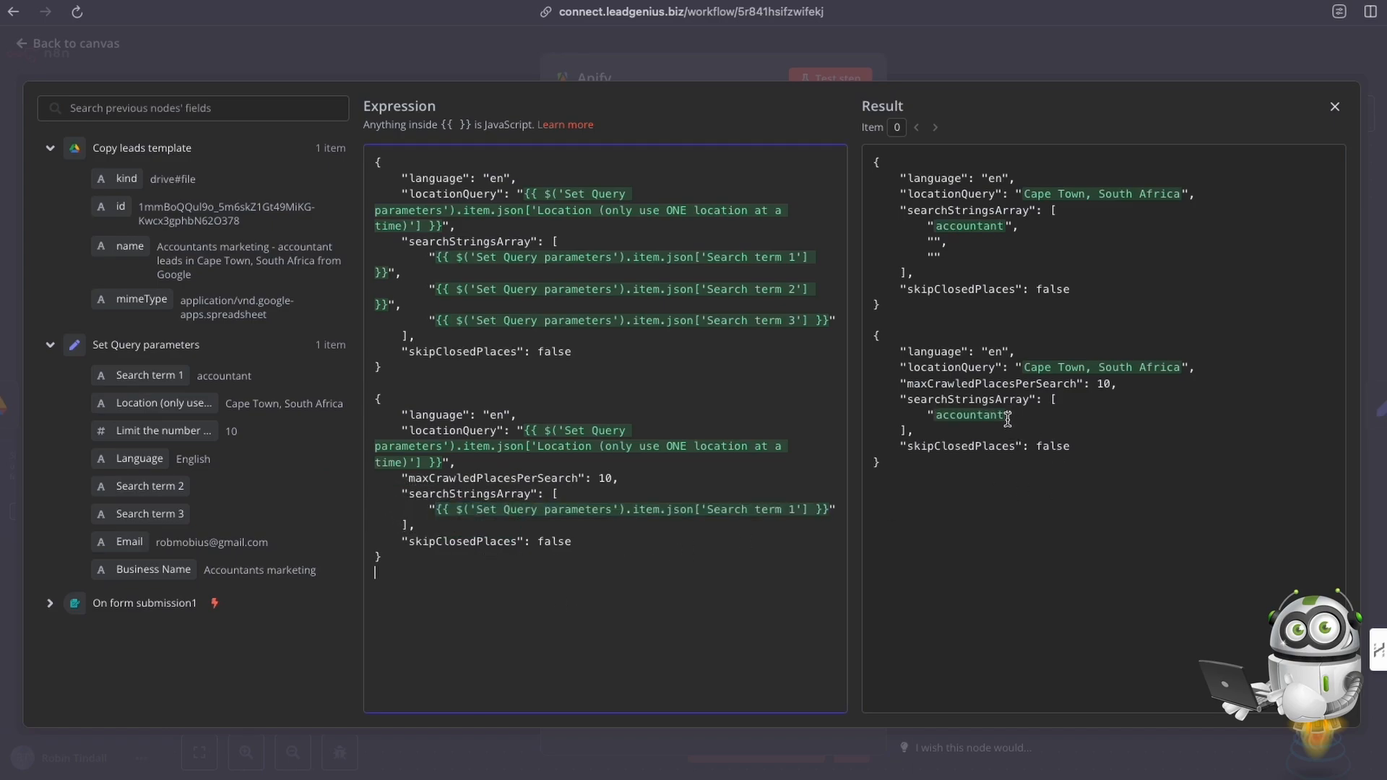
Delete the maxCrawledPlacesPerSearch line, then remove the entire pasted JSON block below the original Custom Body
left_click_drag(404, 478, 668, 485)
key("BackSpace")
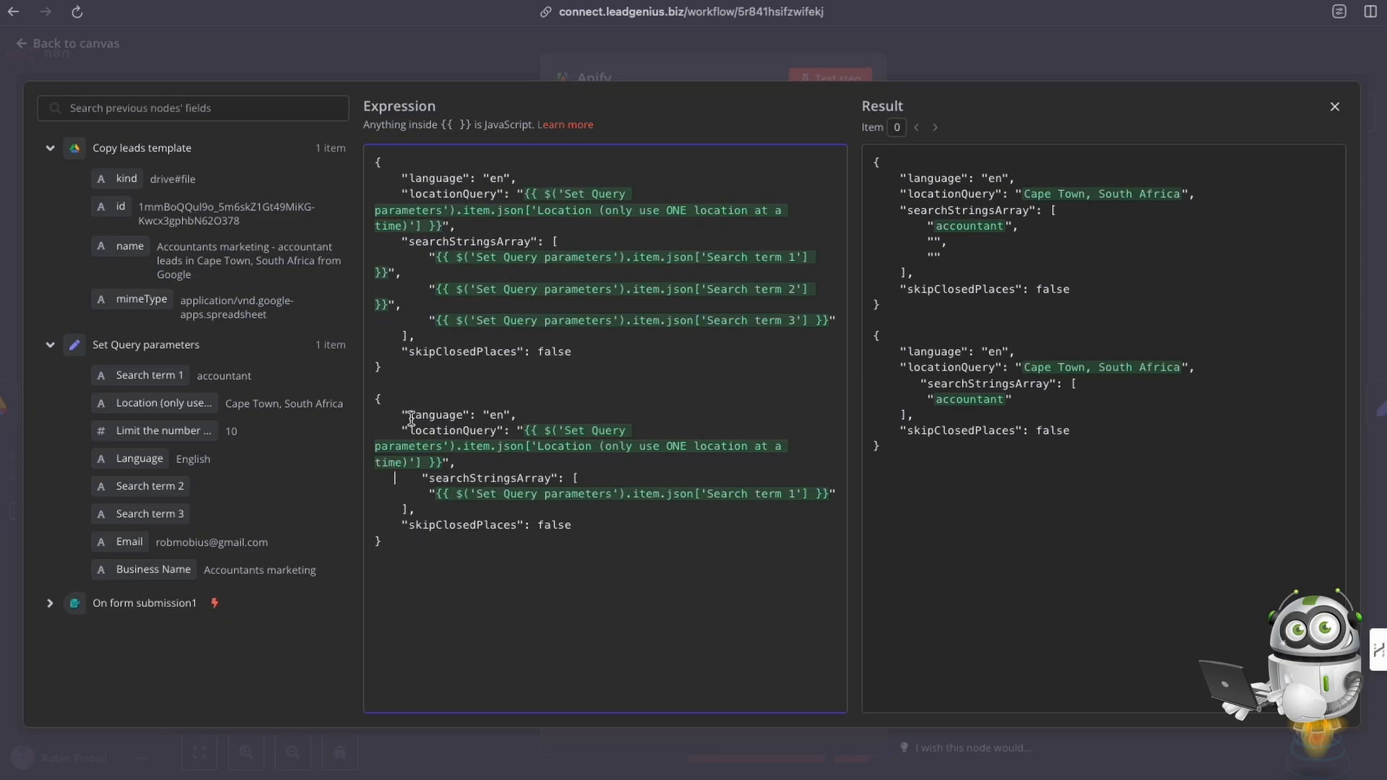
left_click_drag(374, 399, 432, 584)
key("BackSpace")
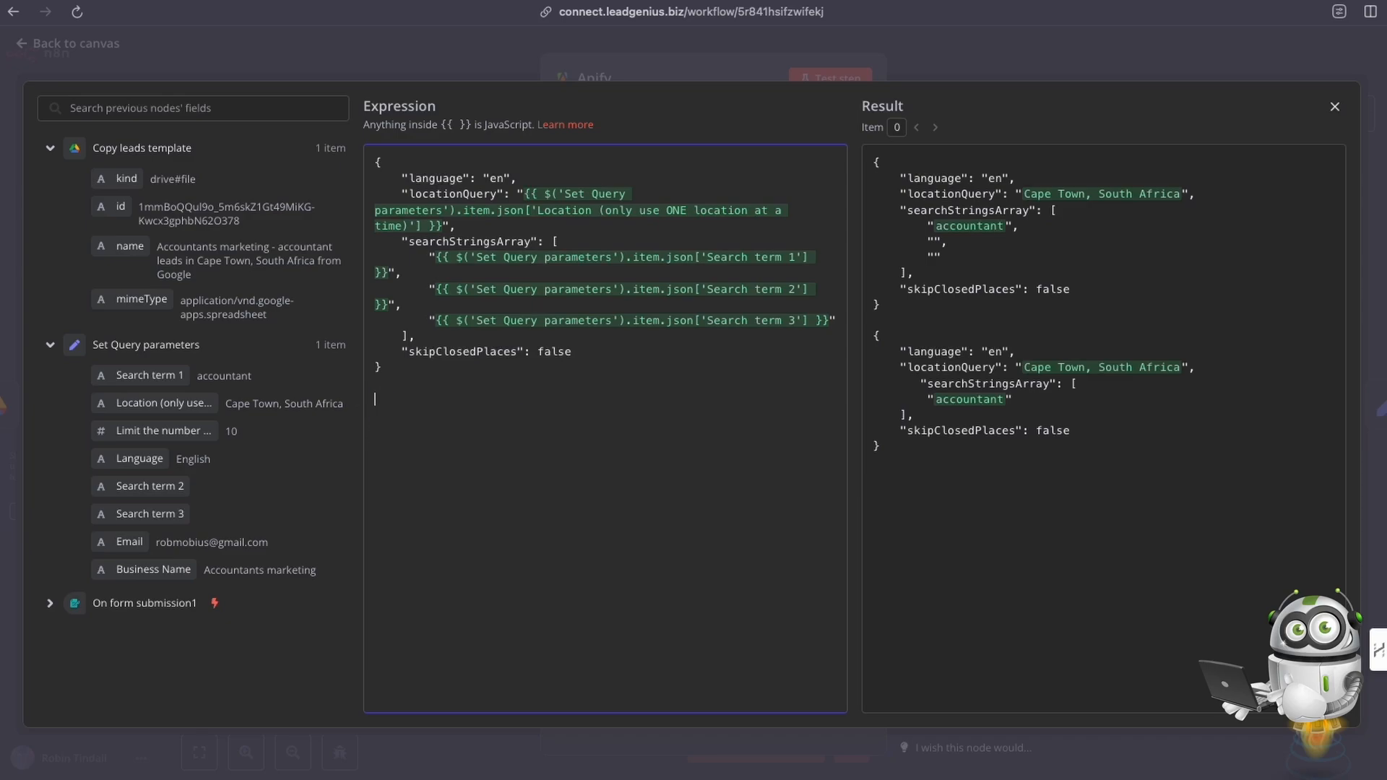
key("BackSpace")
Close the Custom Body expression editor, review the Apify node's parameters and run the node as a test step
left_click(1334, 107)
scroll(802, 325, "up", 10)
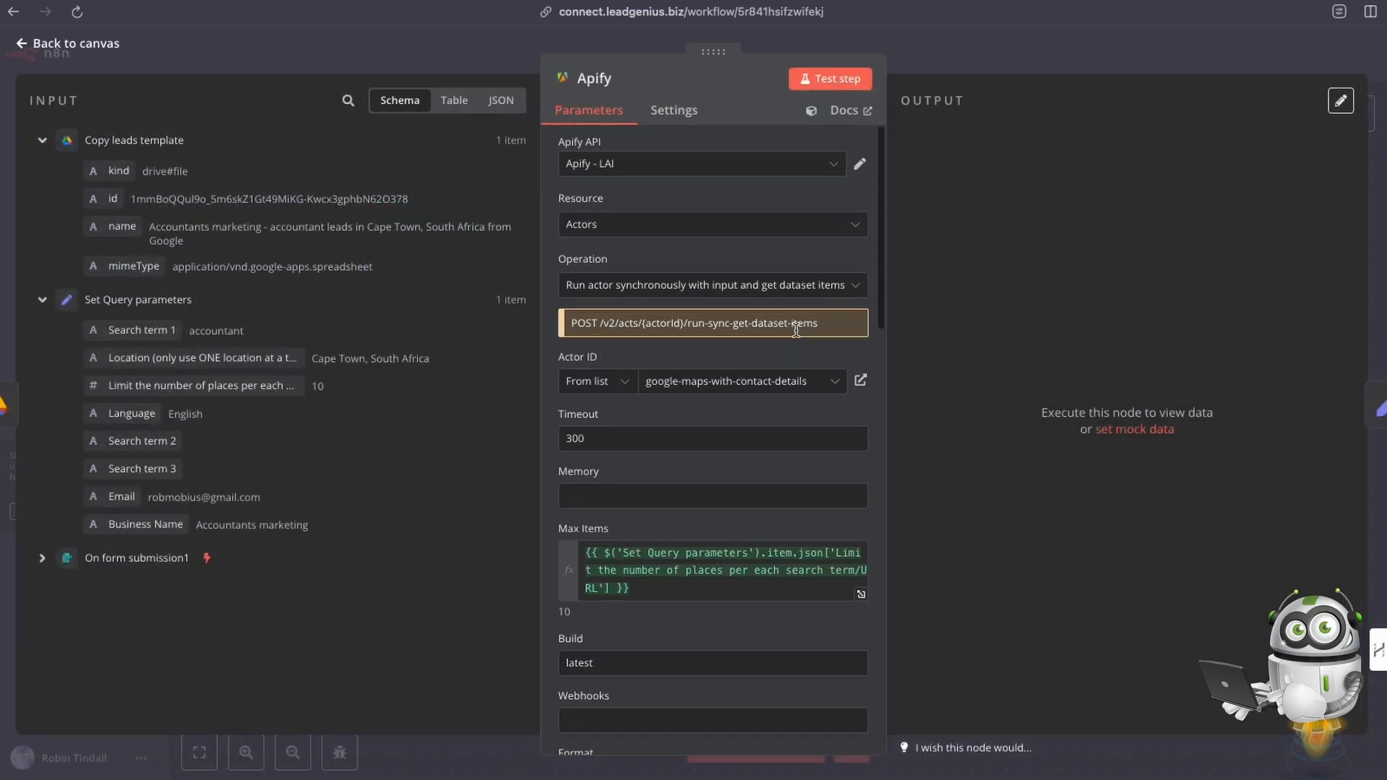
scroll(796, 330, "down", 6)
scroll(786, 331, "up", 3)
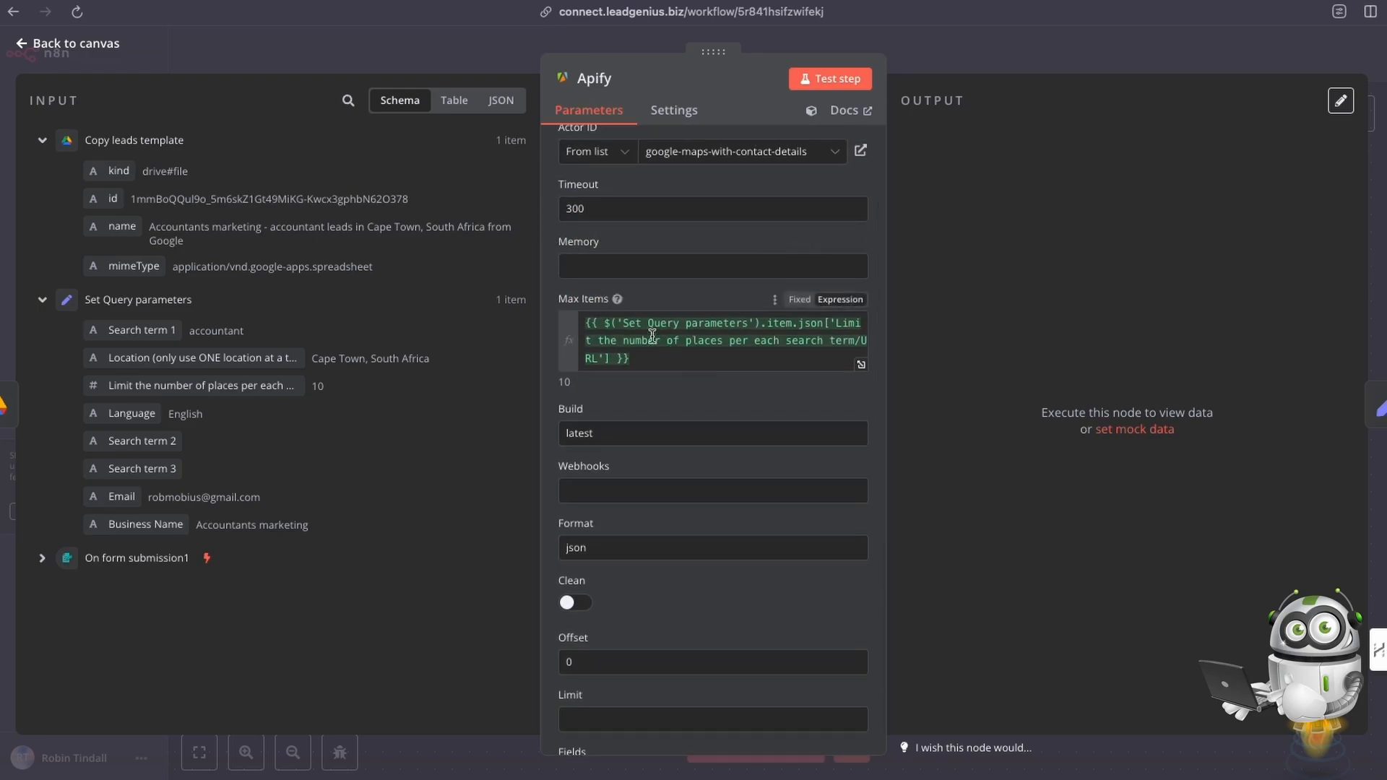
scroll(664, 340, "down", 10)
scroll(673, 661, "down", 3)
scroll(673, 662, "up", 4)
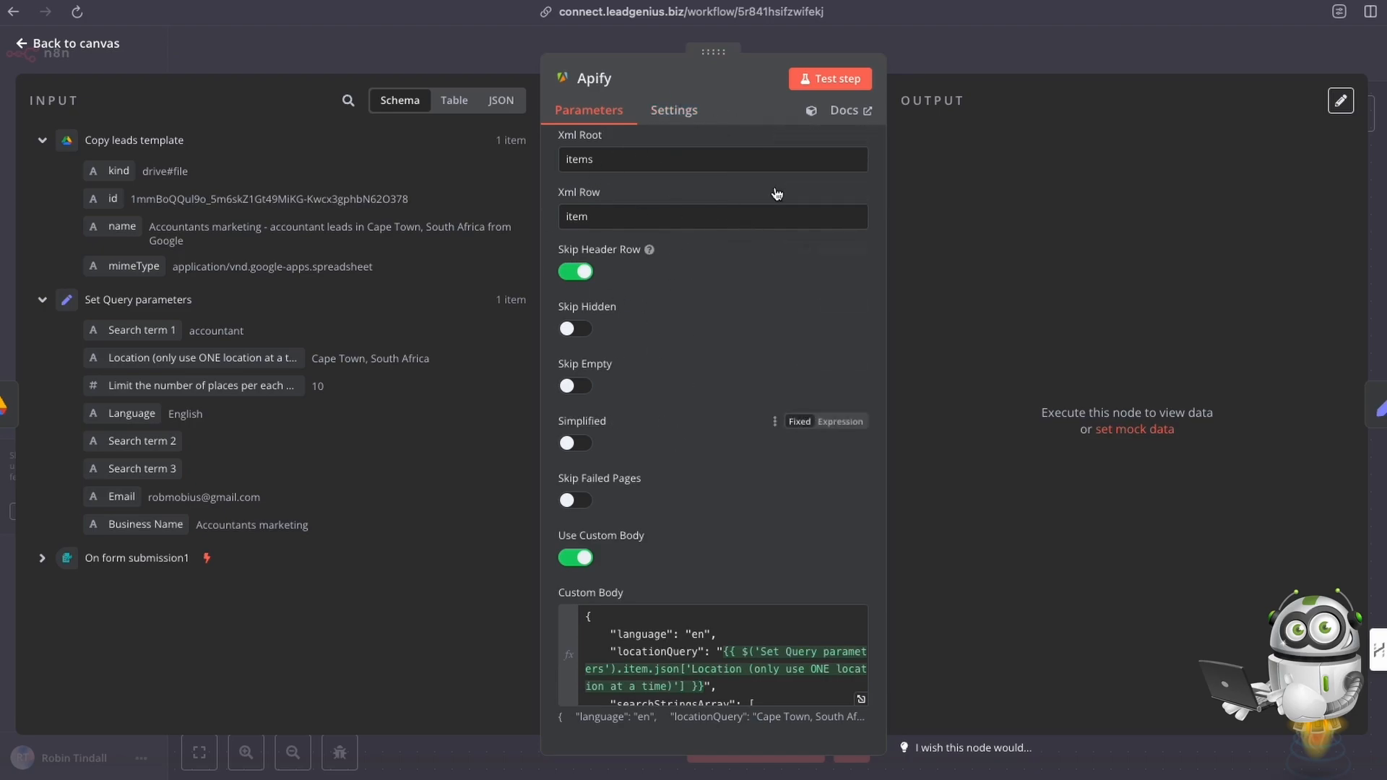
left_click(834, 82)
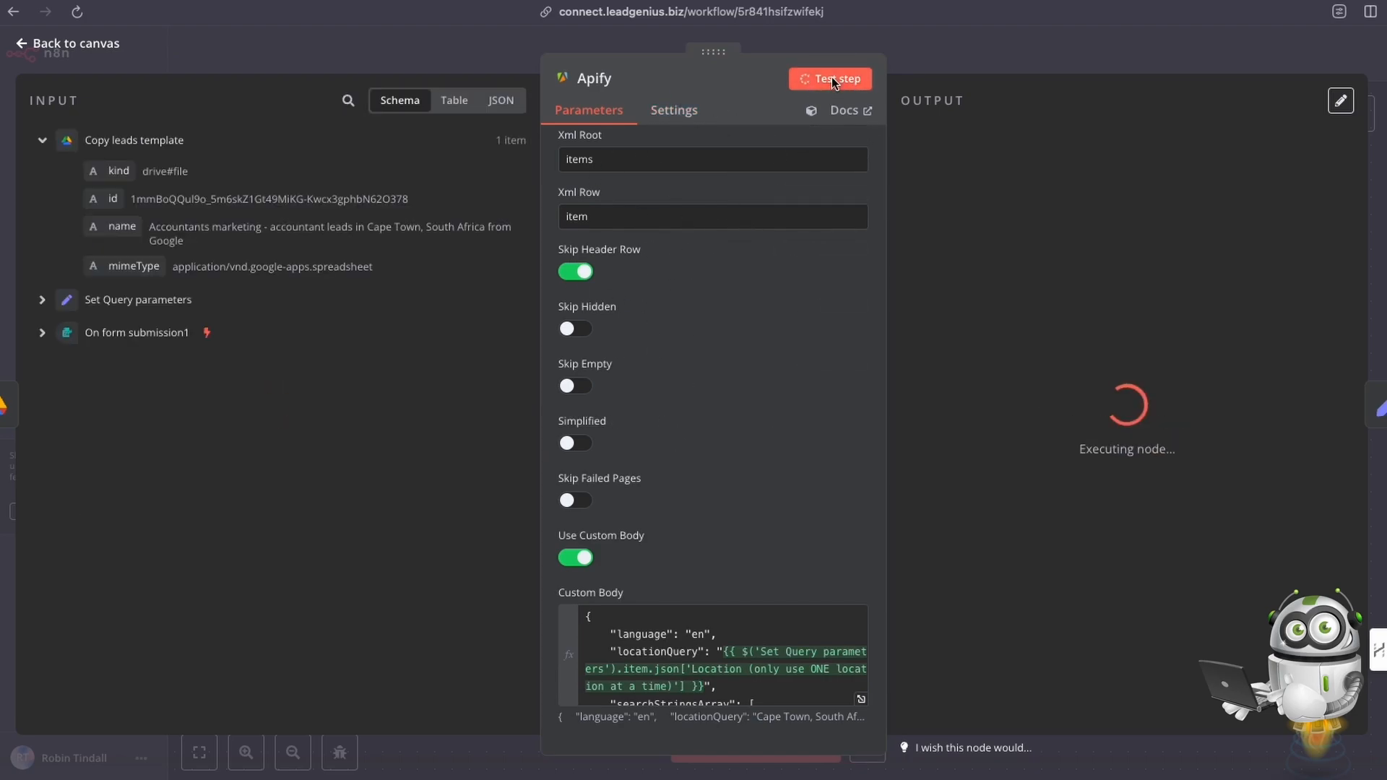
scroll(757, 249, "up", 15)
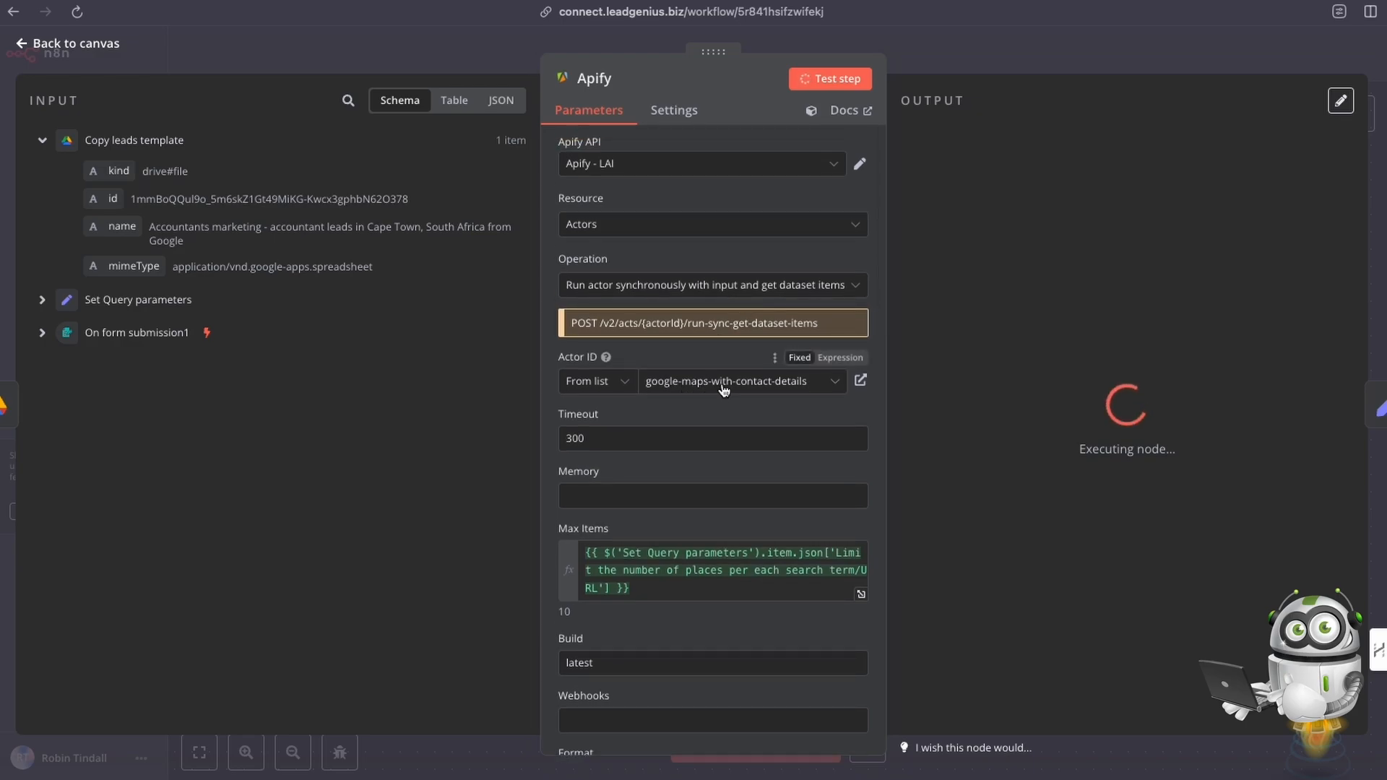
scroll(721, 304, "down", 15)
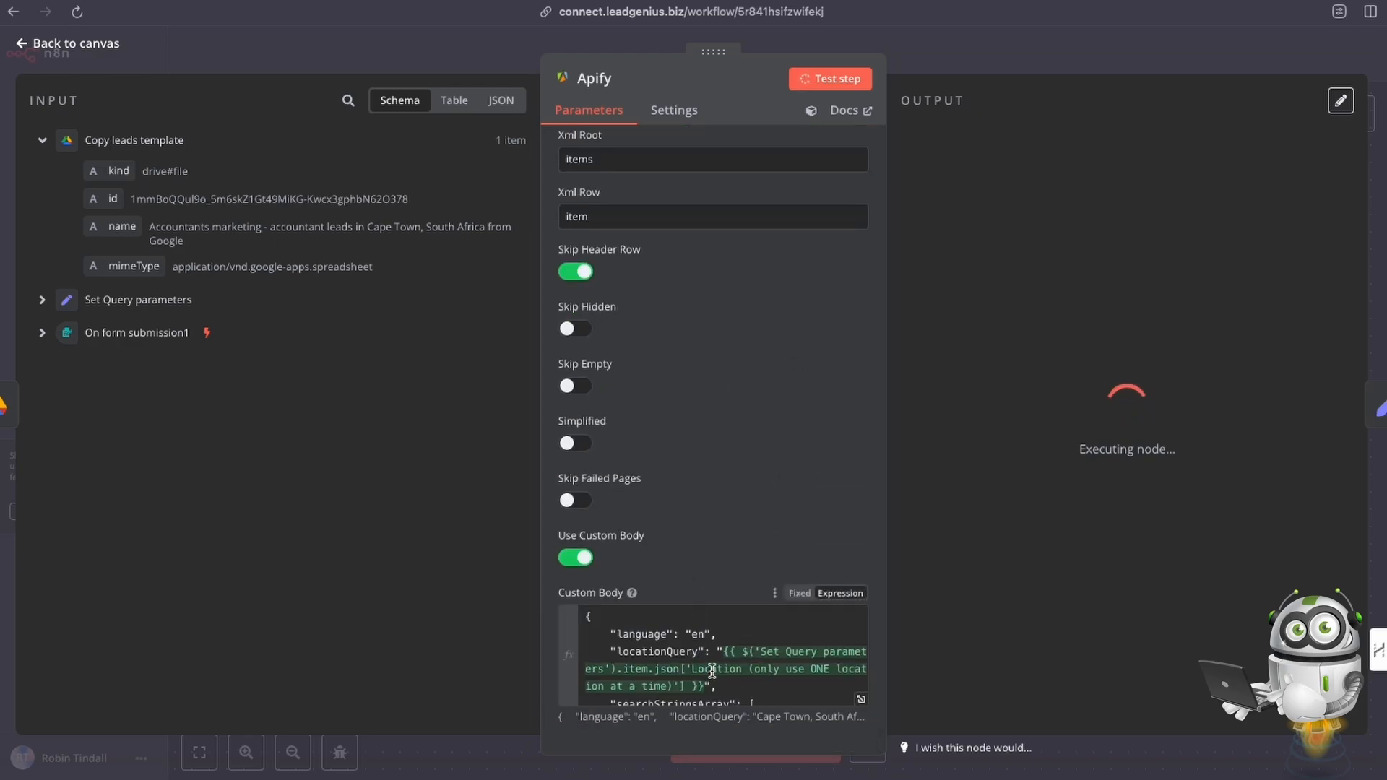
scroll(704, 661, "down", 5)
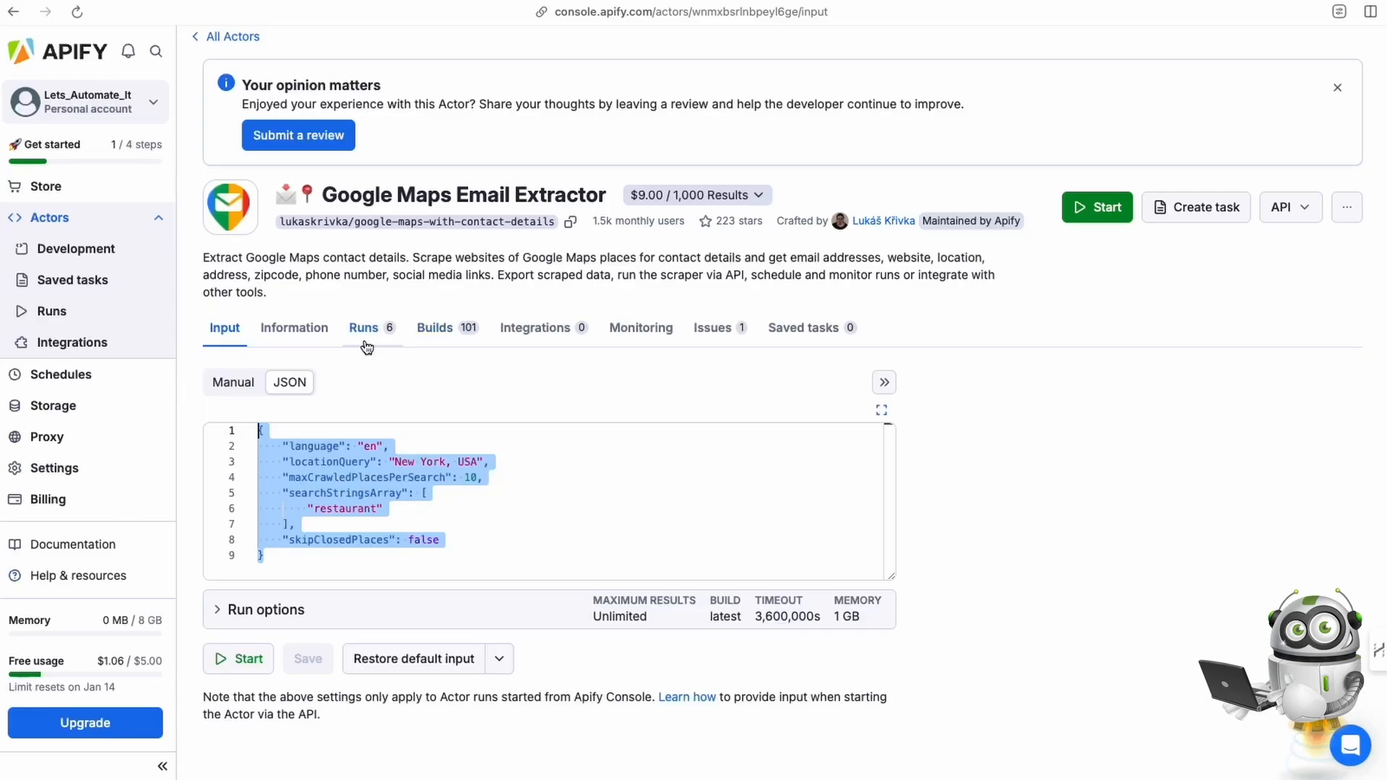
Switch to the Apify Console and examine the Google Maps Email Extractor's recent runs and the account's free usage
left_click(366, 229)
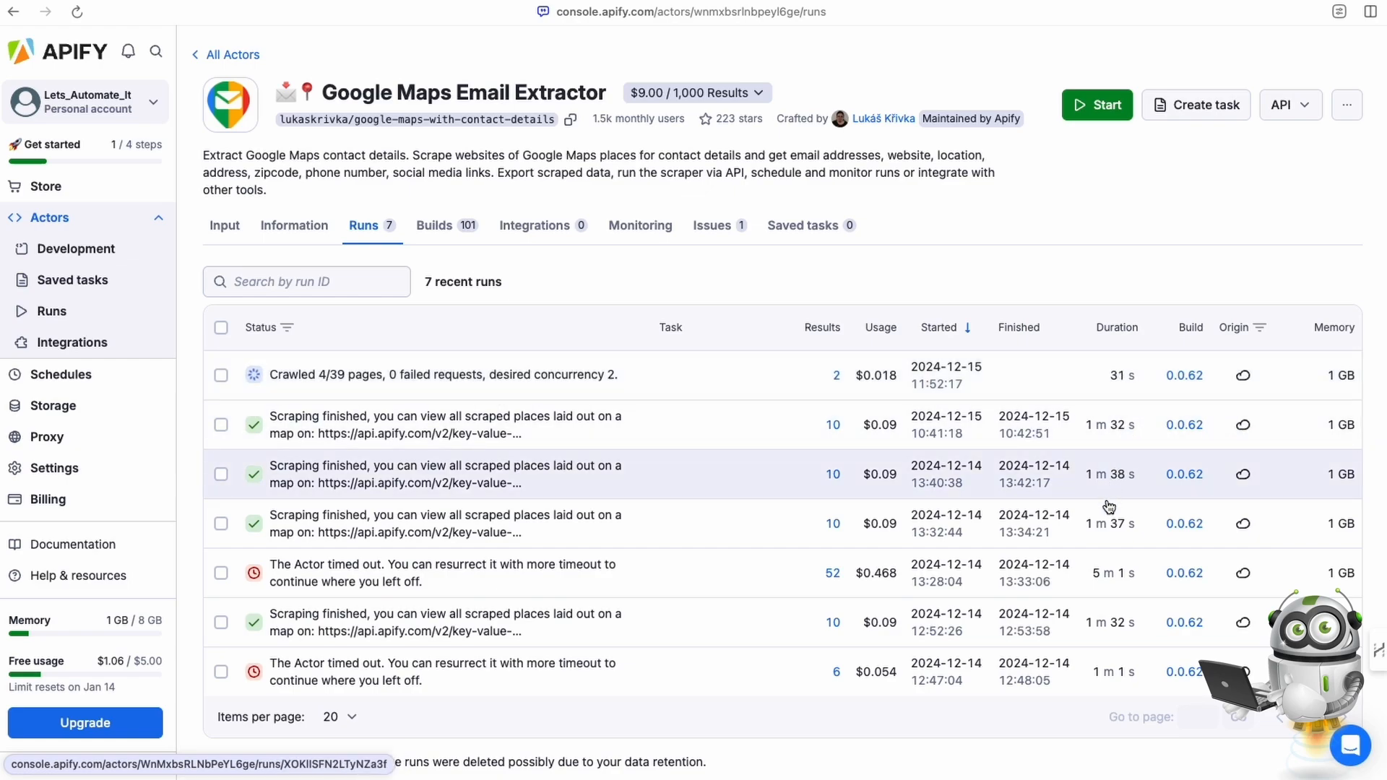
scroll(1106, 448, "down", 1)
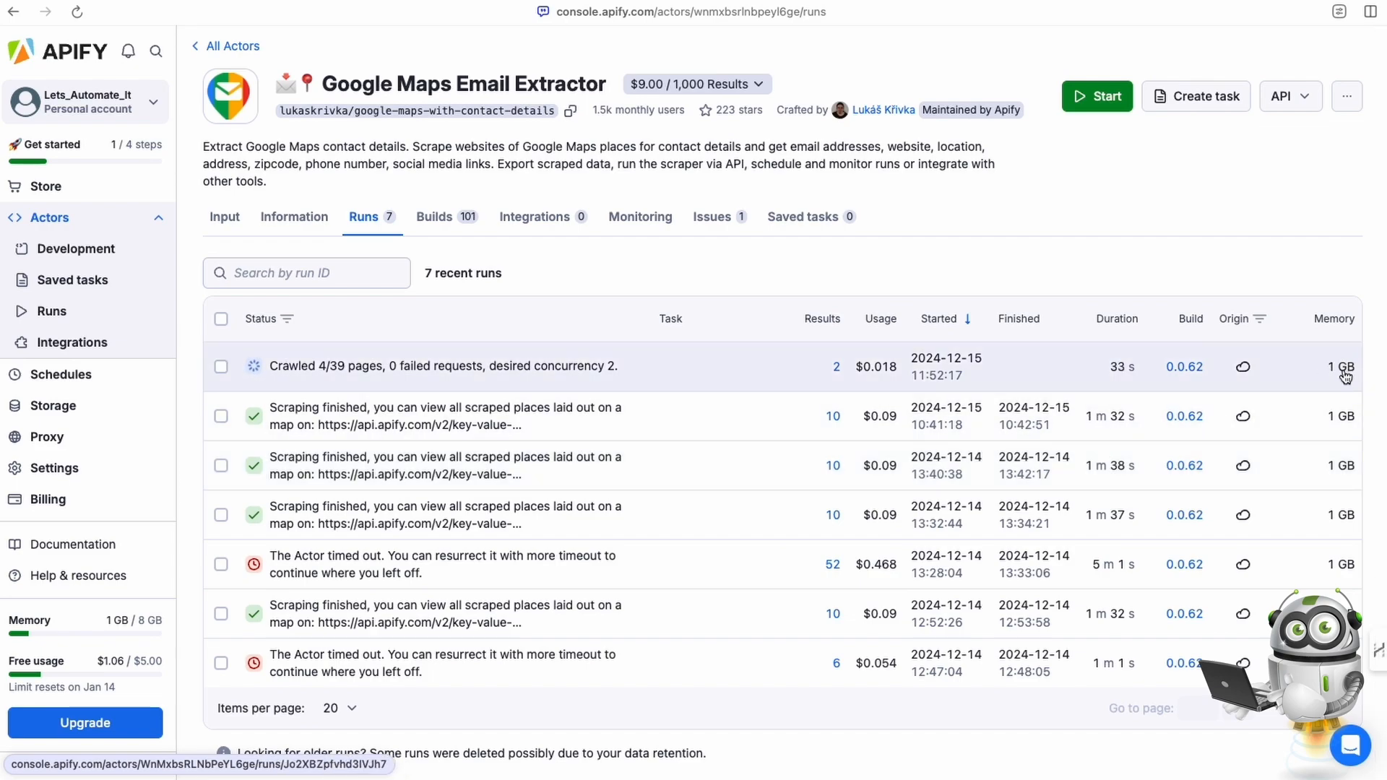
scroll(755, 582, "down", 1)
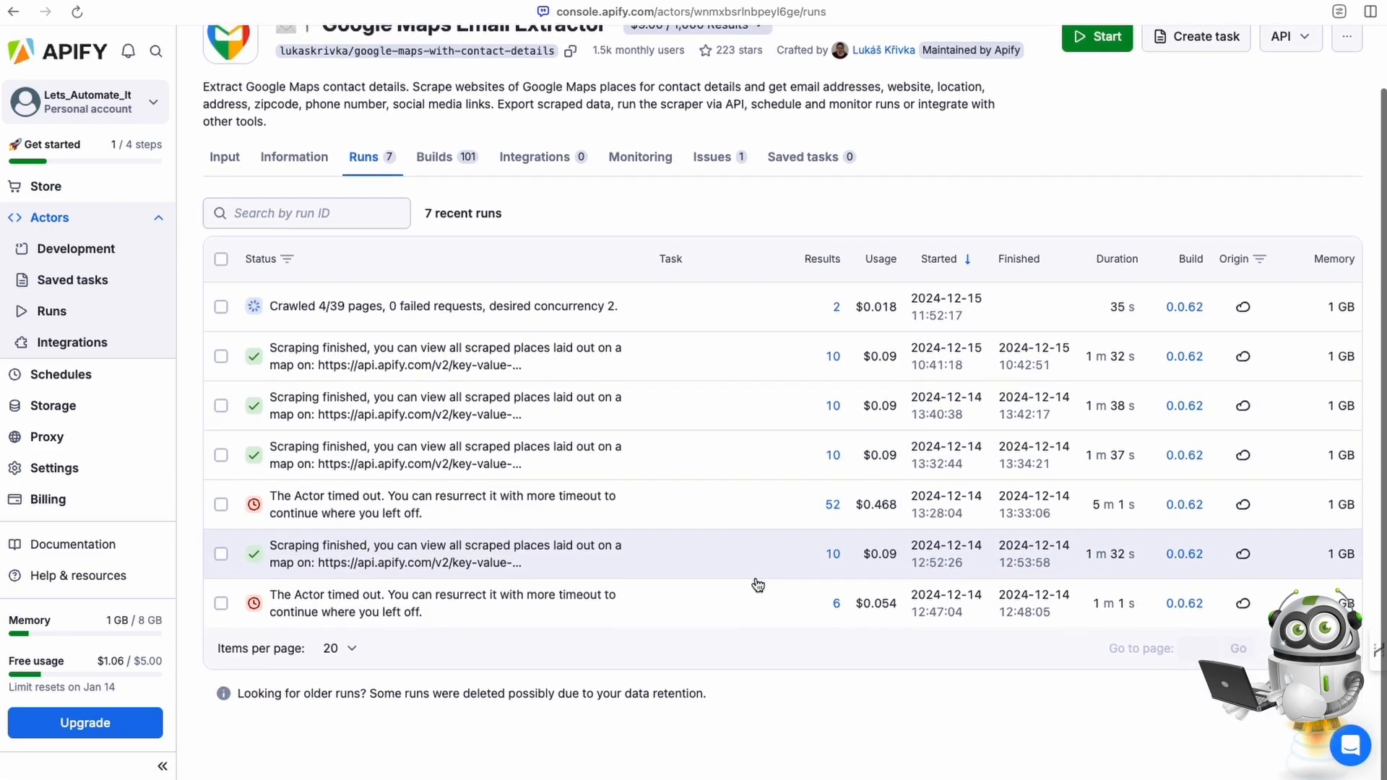
scroll(705, 469, "up", 2)
scroll(704, 469, "down", 1)
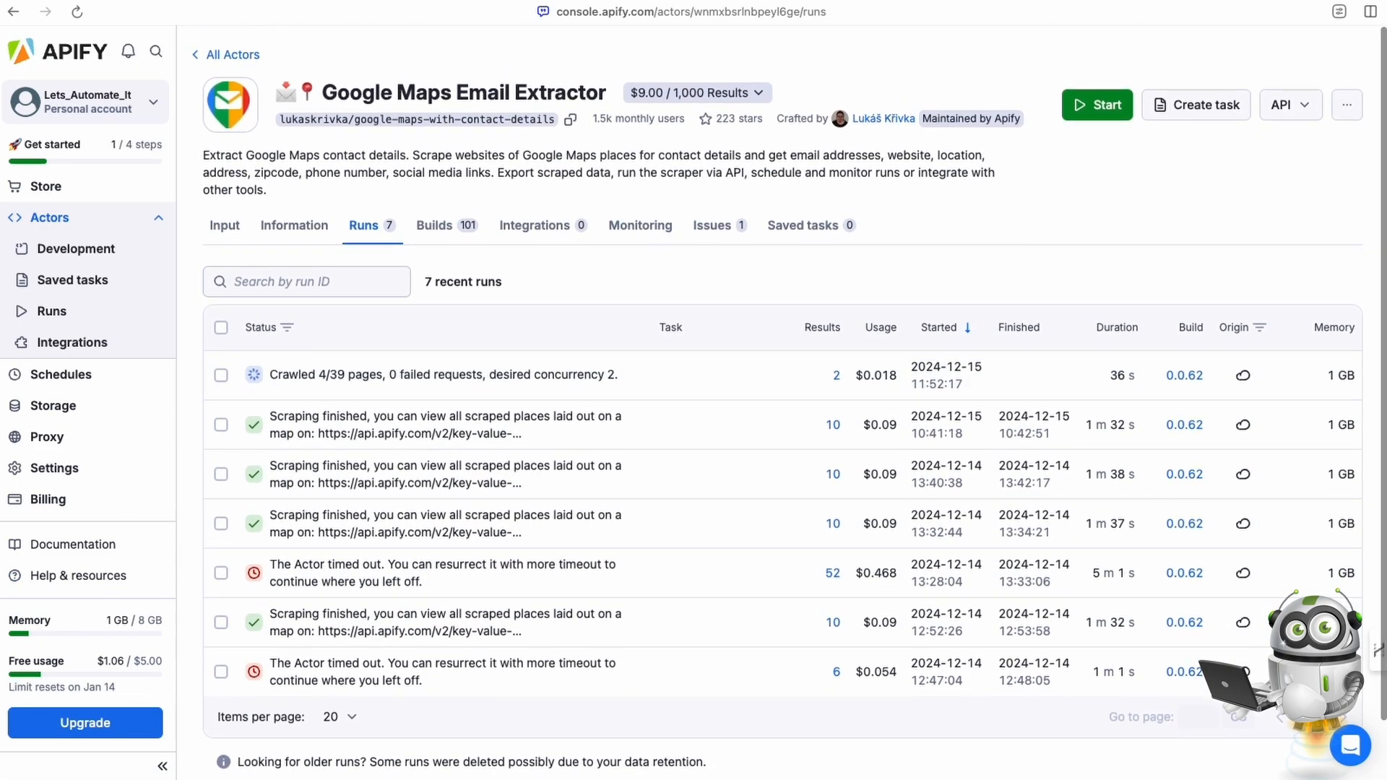
double_click(112, 659)
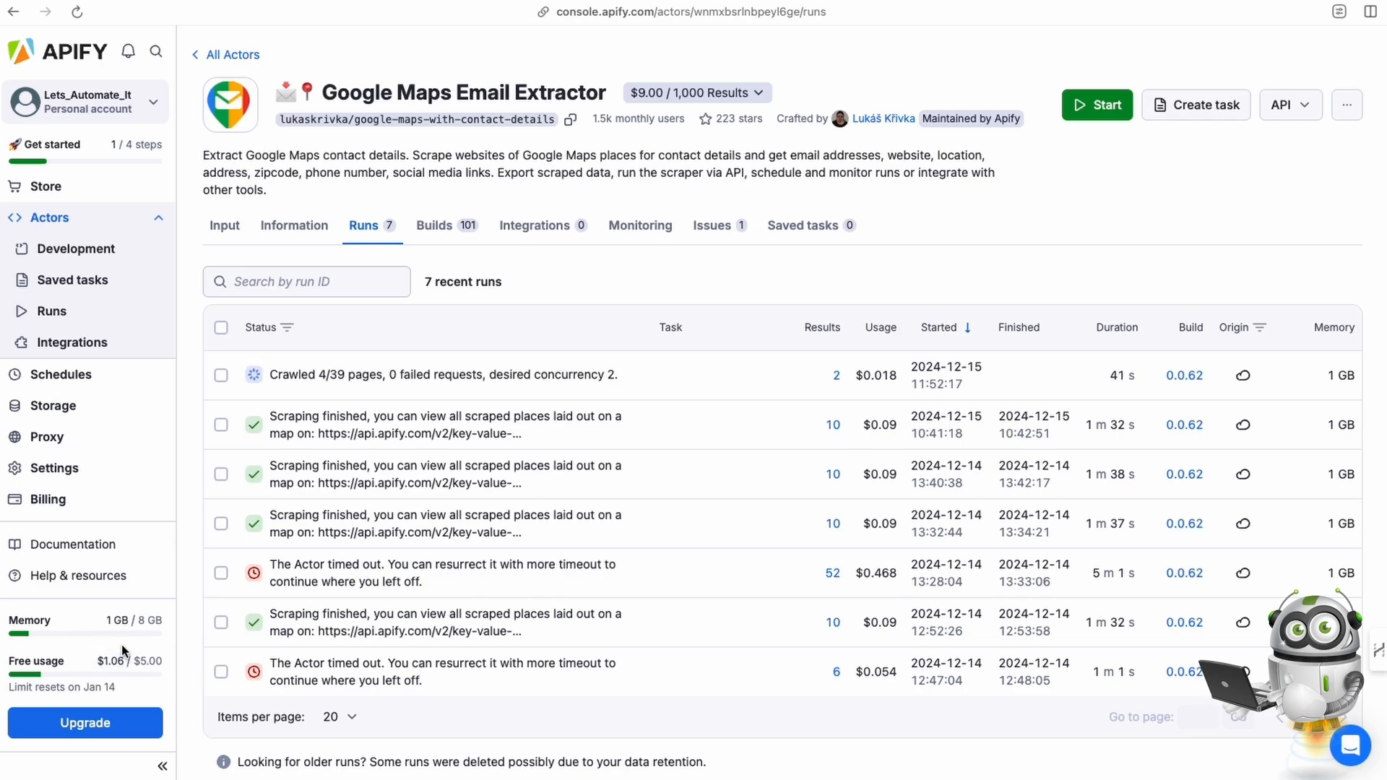
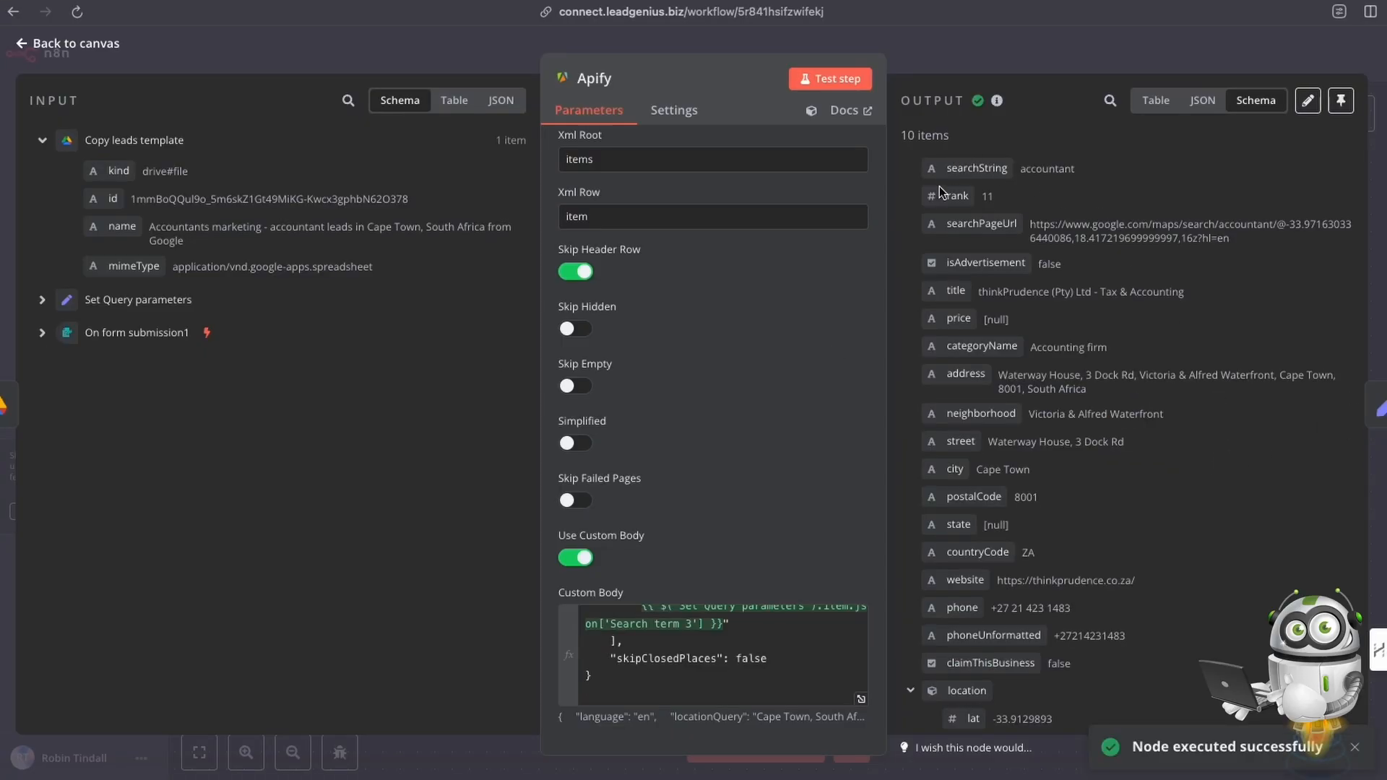
Return to n8n and look through the Apify node's output from business details down to emails and phones, then close the node
left_click_drag(903, 137, 925, 136)
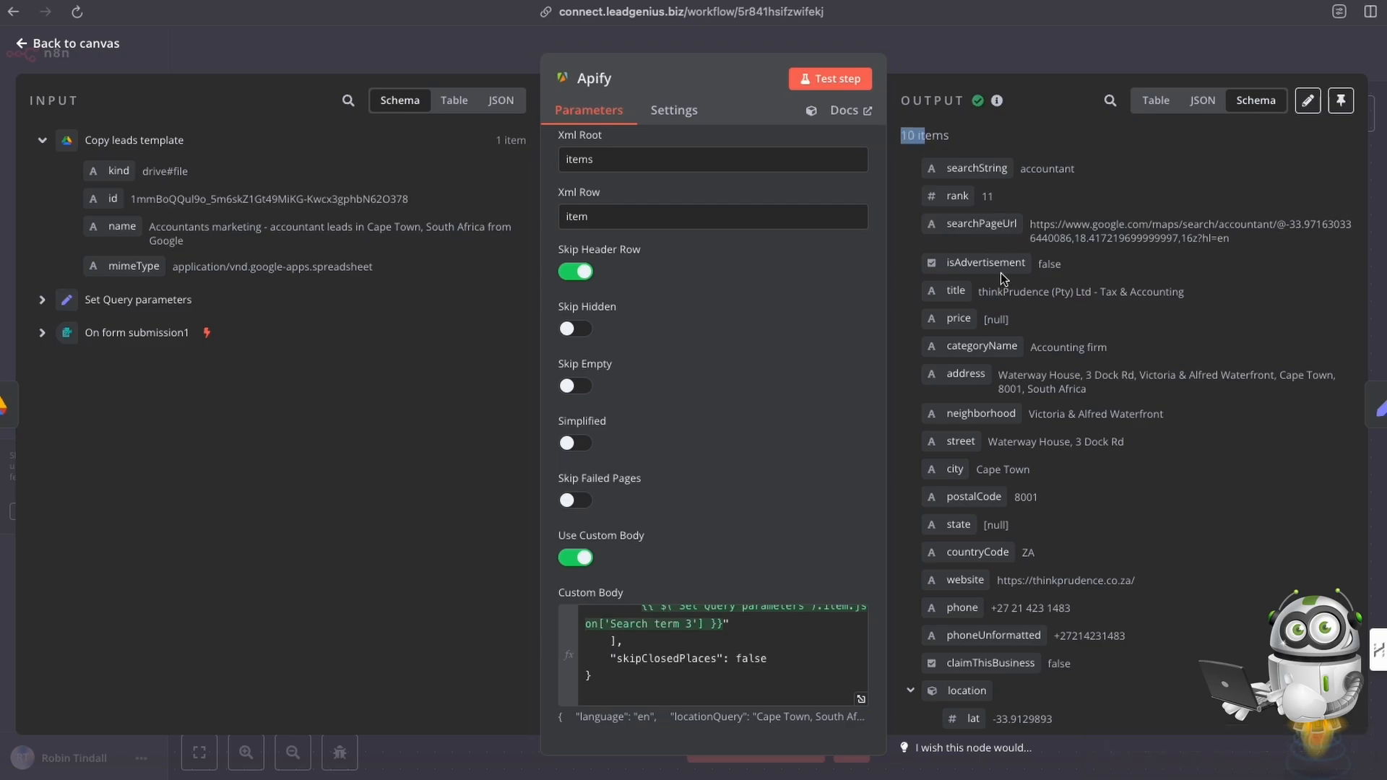
scroll(1004, 300, "down", 8)
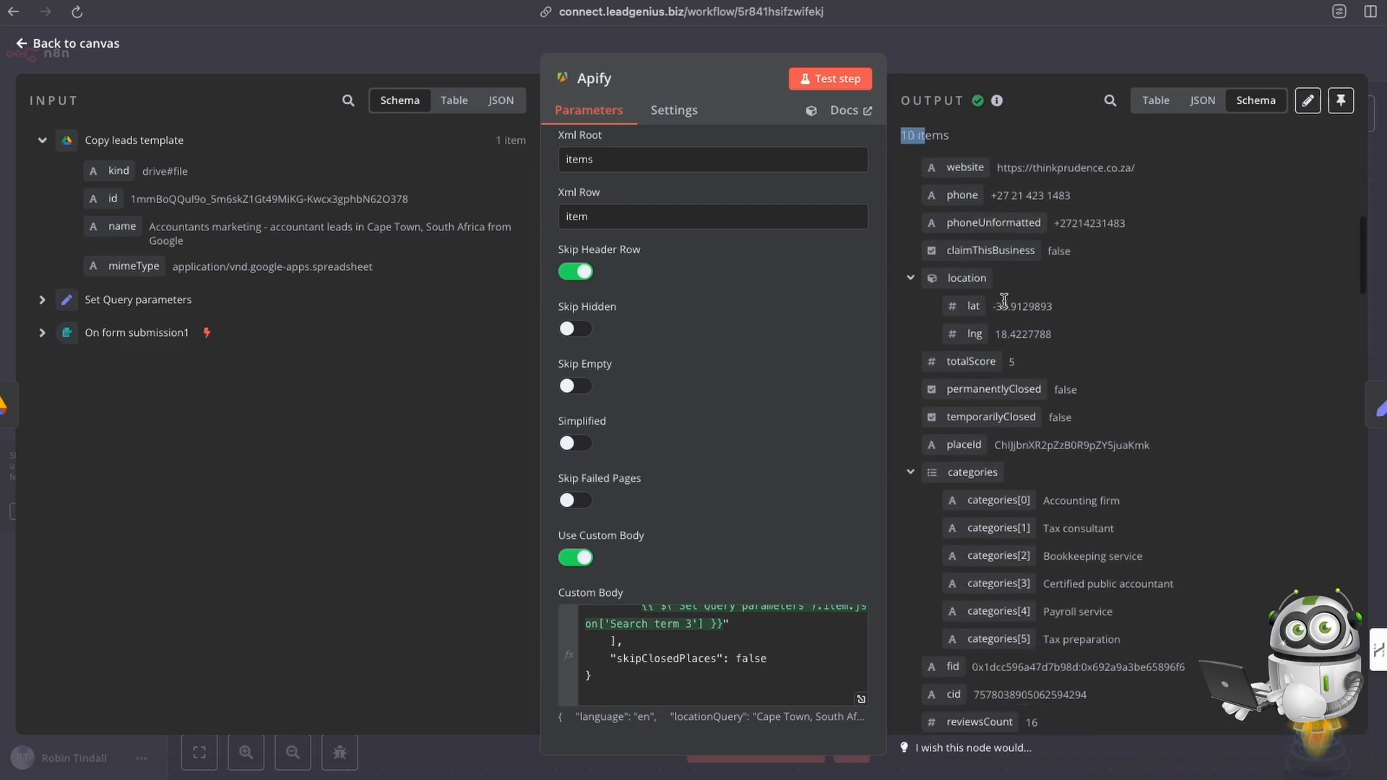
scroll(1003, 300, "down", 10)
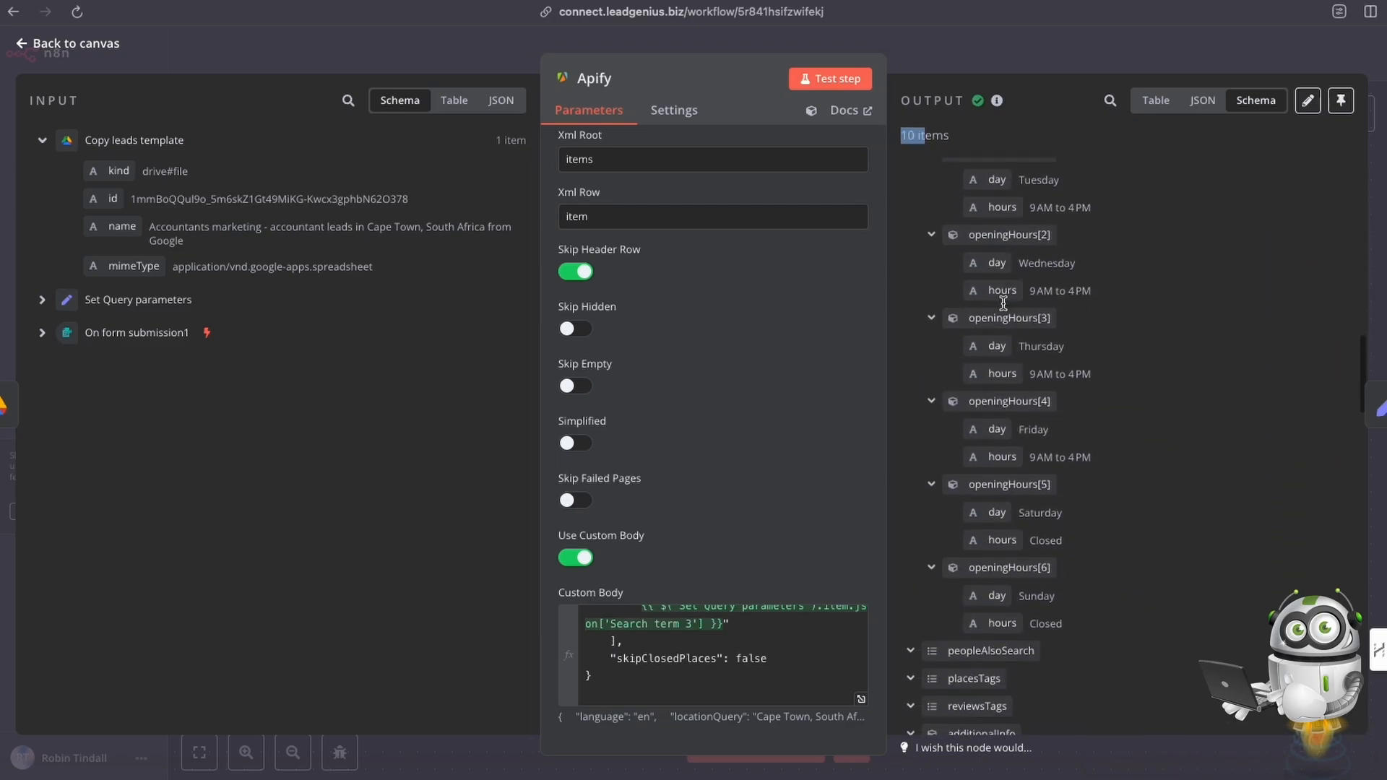
scroll(1003, 304, "down", 10)
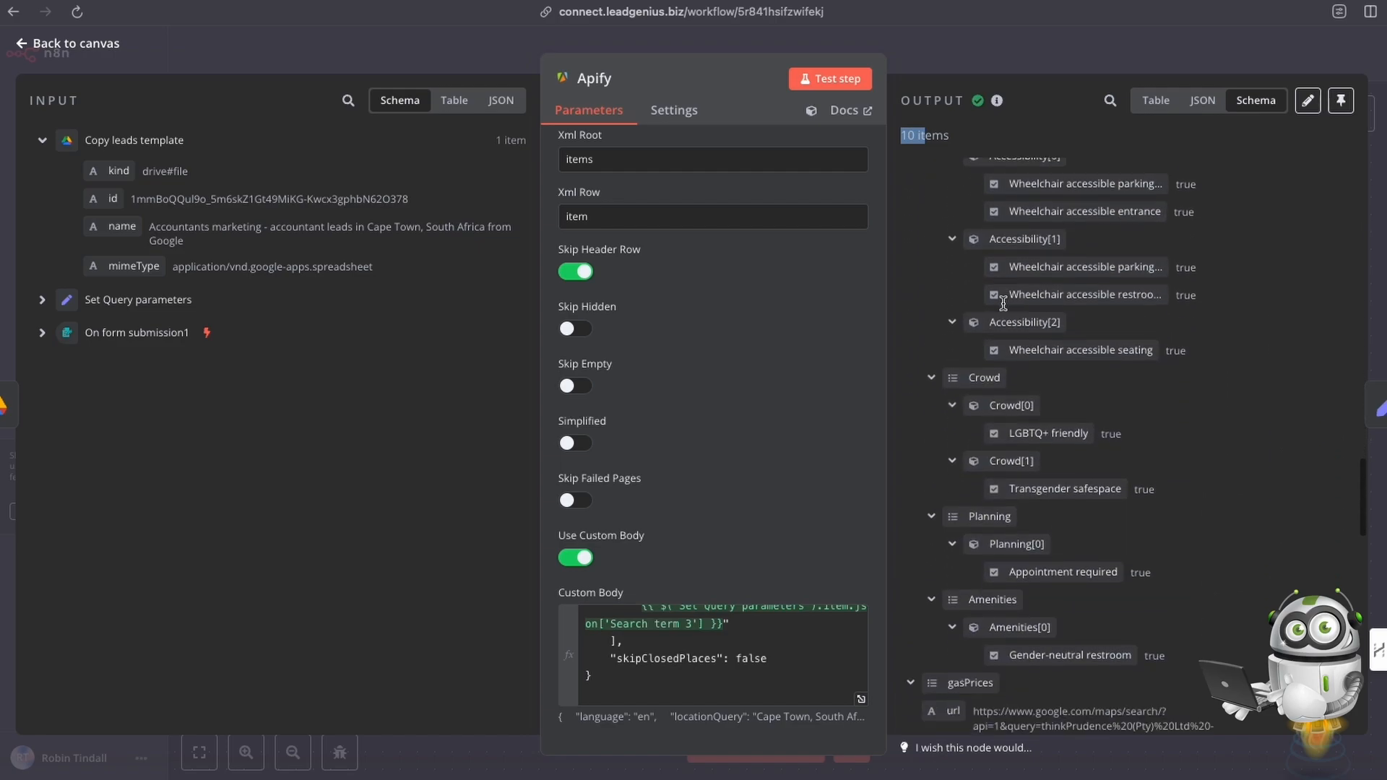
scroll(1080, 346, "down", 1)
scroll(1080, 371, "down", 8)
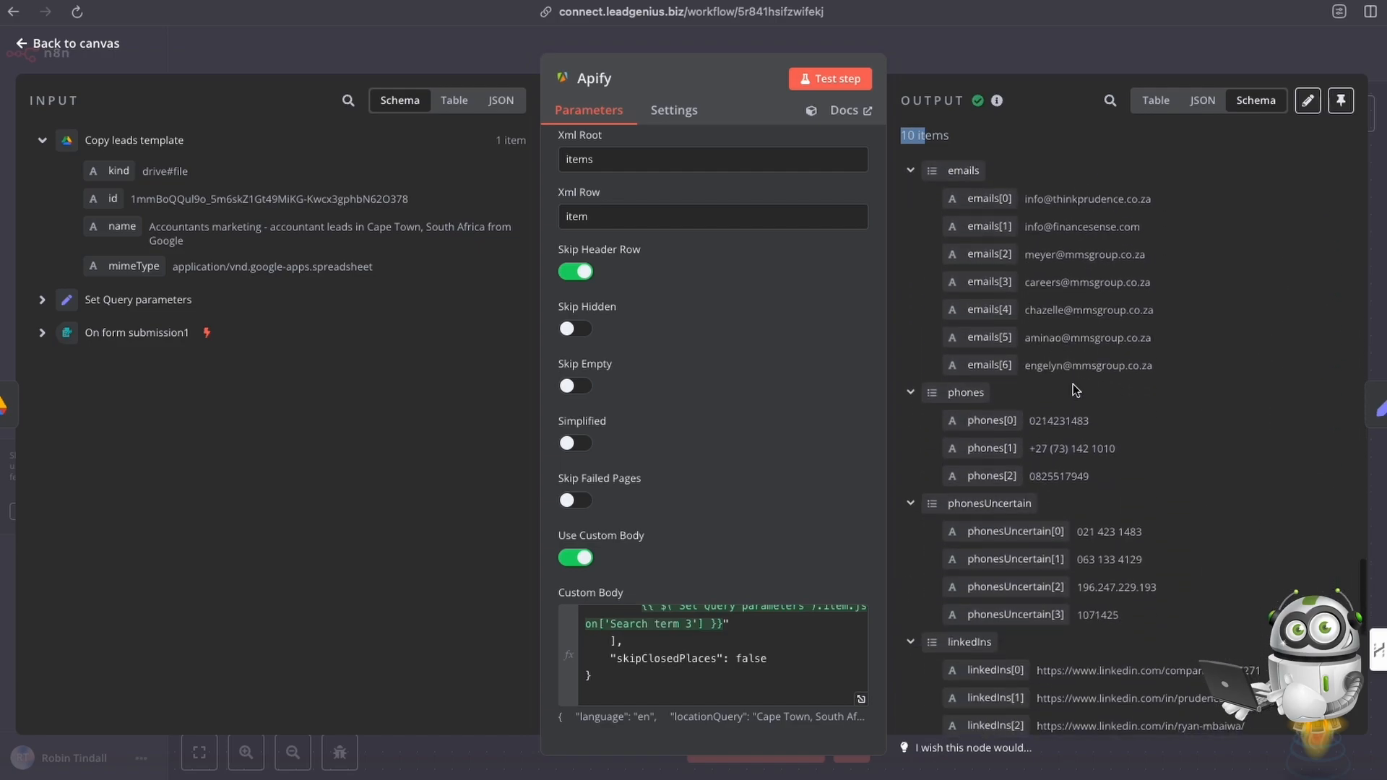
scroll(1073, 384, "up", 2)
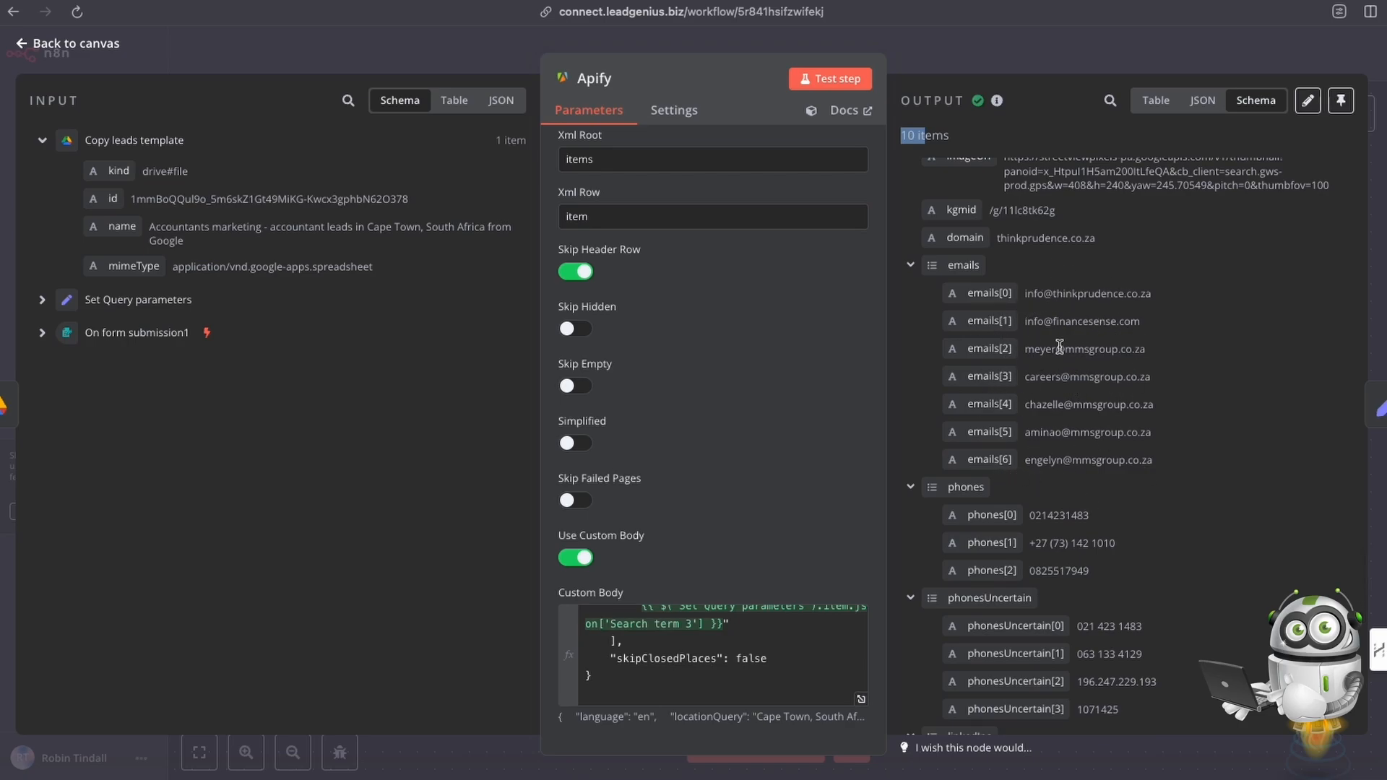
left_click(1055, 58)
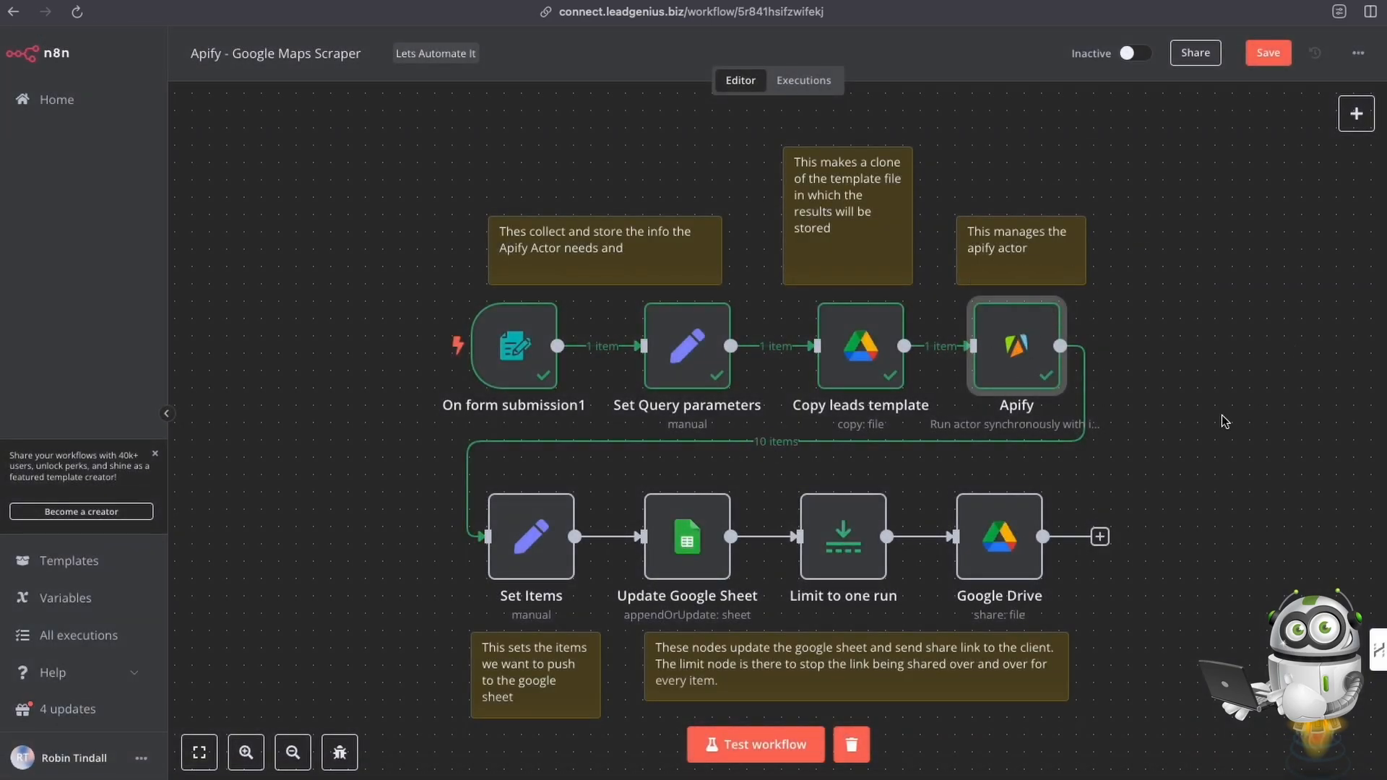
Open the Set Items node, compare its field mappings with the Apify input data, and return to the canvas
left_click(533, 546)
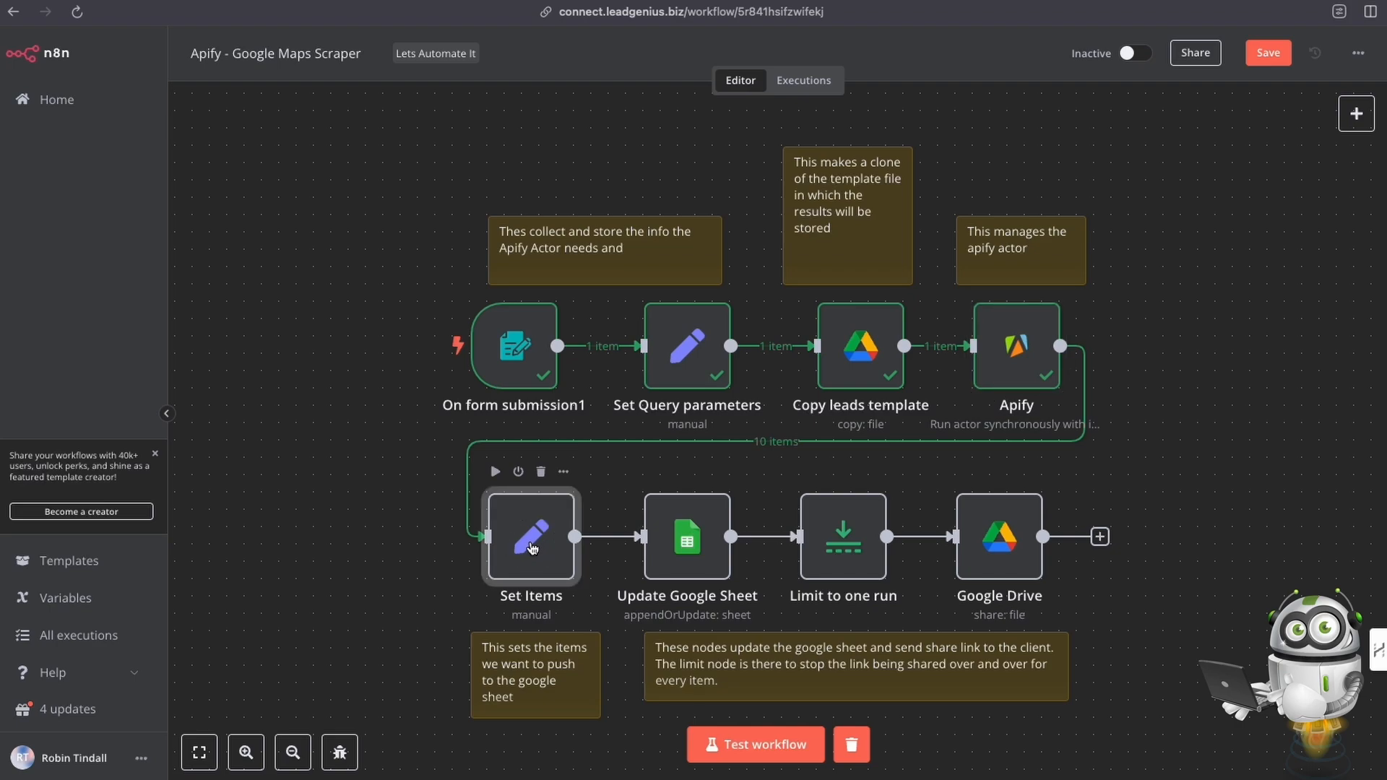
key("Return")
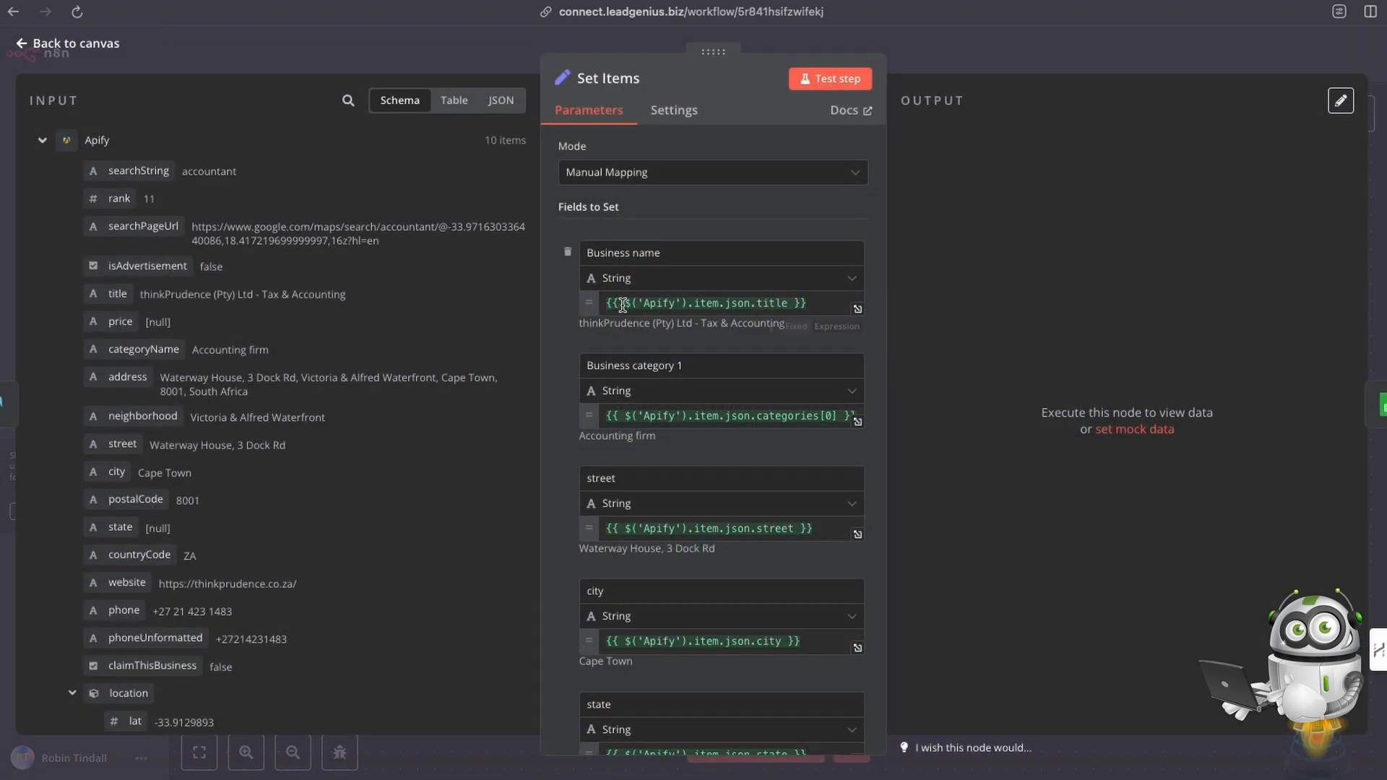
scroll(177, 393, "down", 10)
scroll(177, 393, "down", 8)
scroll(176, 393, "up", 9)
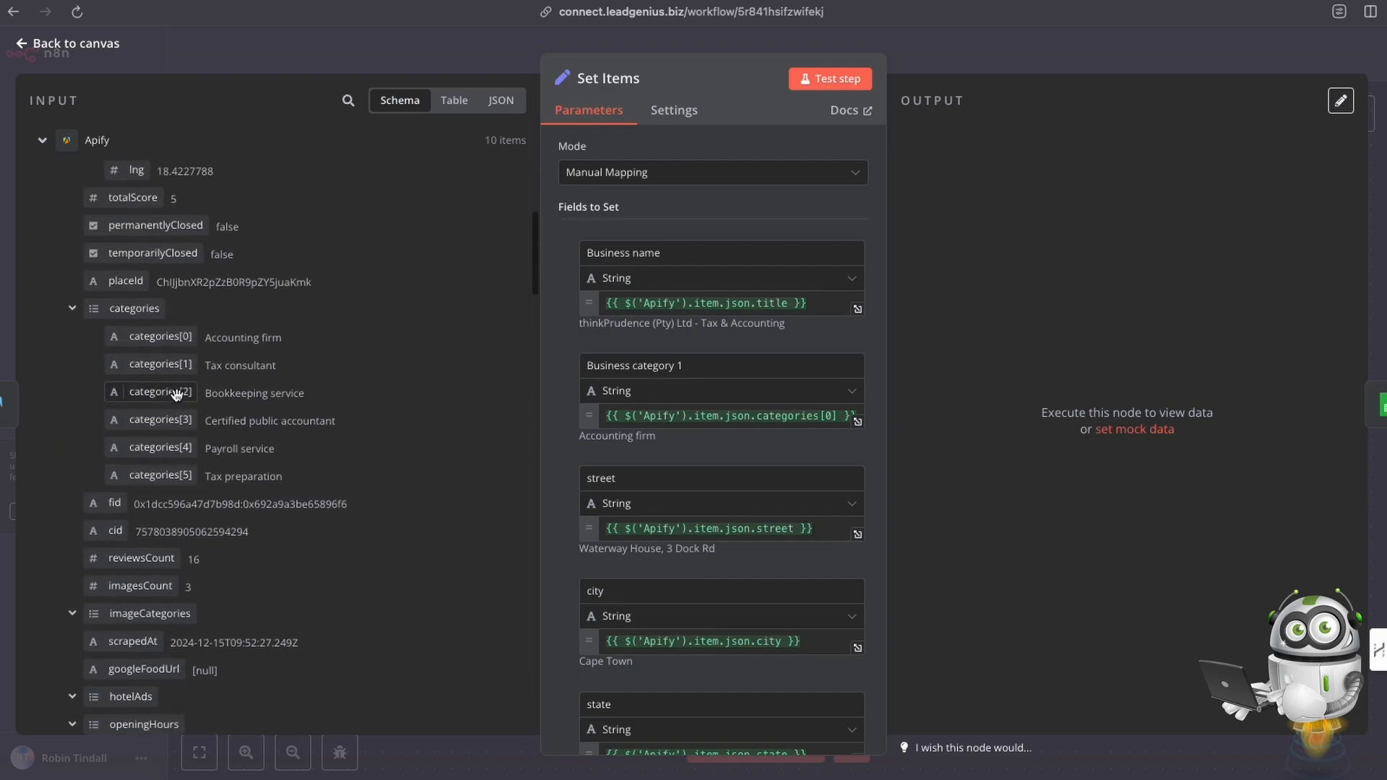
scroll(176, 393, "up", 8)
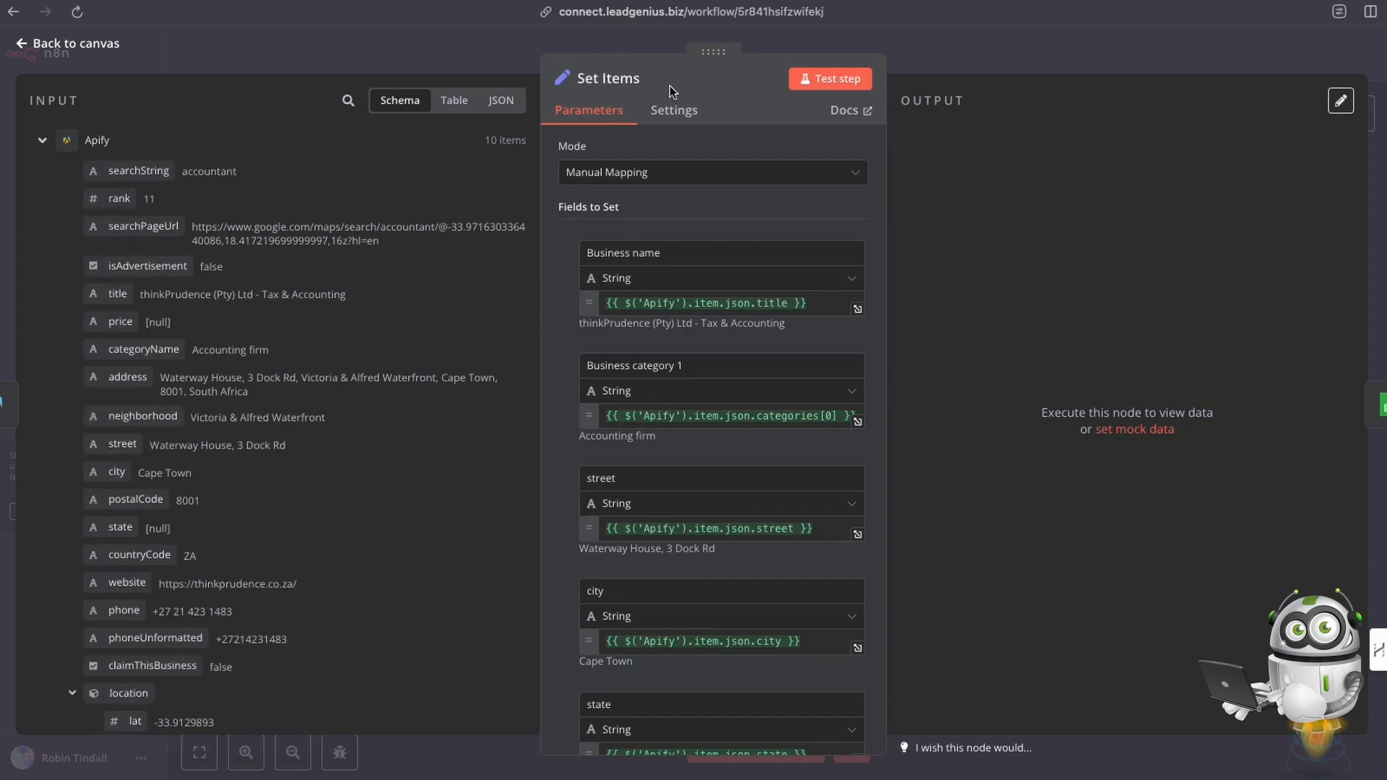
key("Escape")
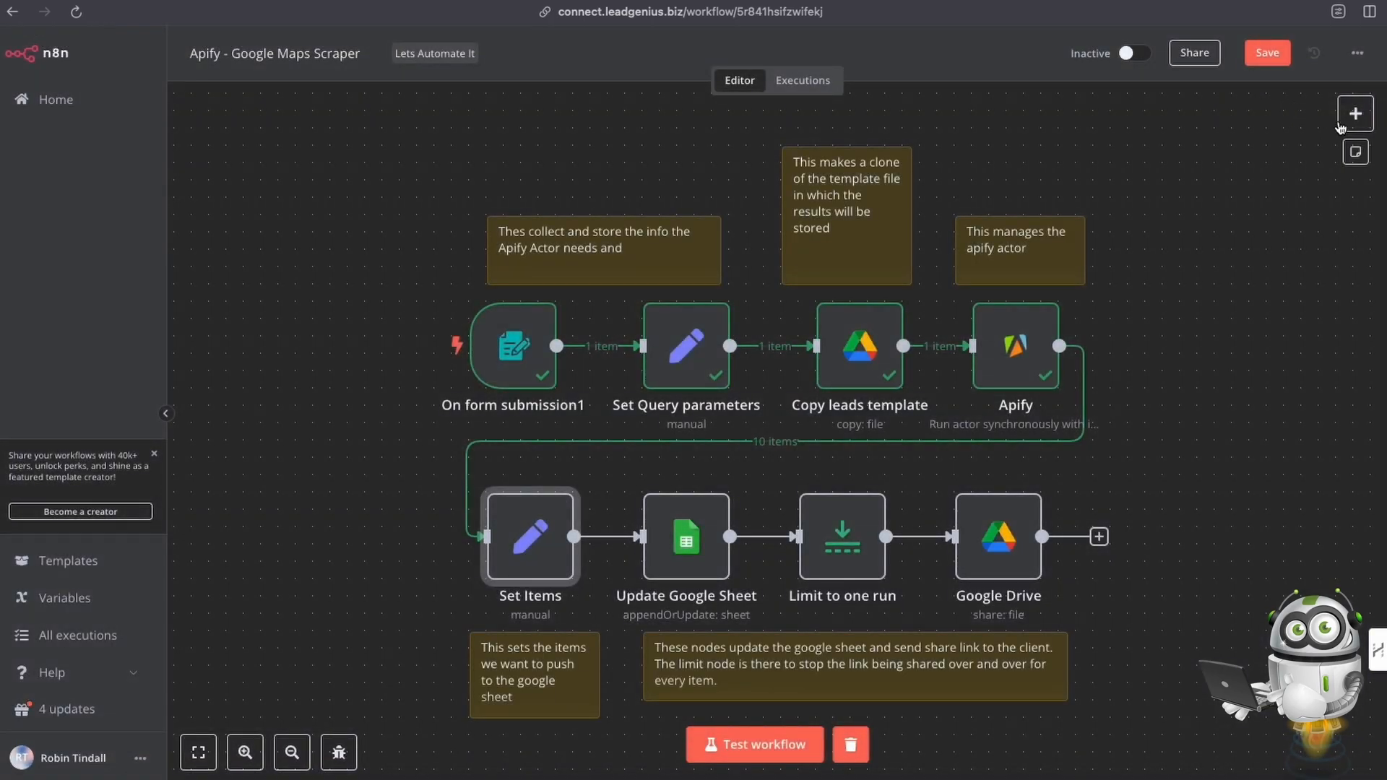
Search the node library for "set" to find the Edit Fields (Set) node, then close the library without adding anything
left_click(1348, 116)
type("set")
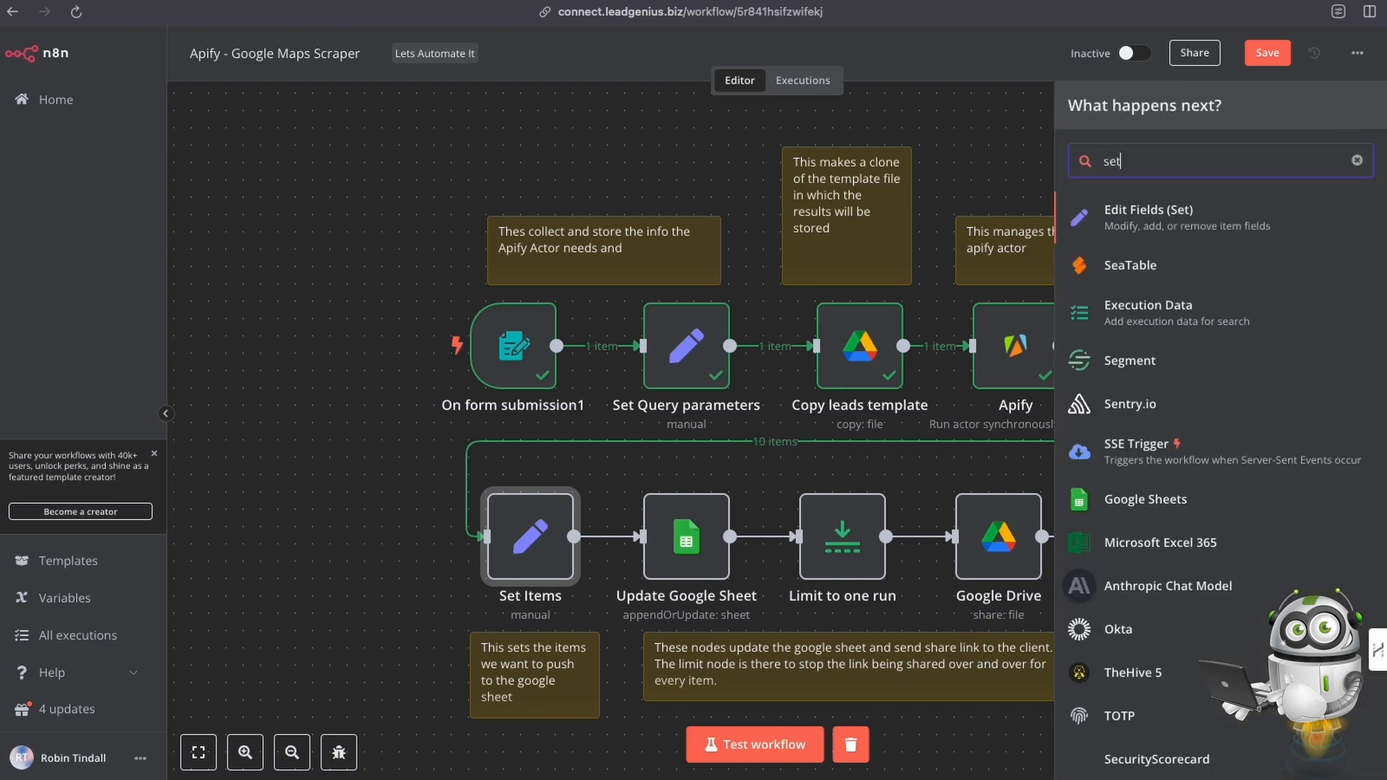
left_click(1021, 172)
left_click(1019, 174)
left_click(521, 560)
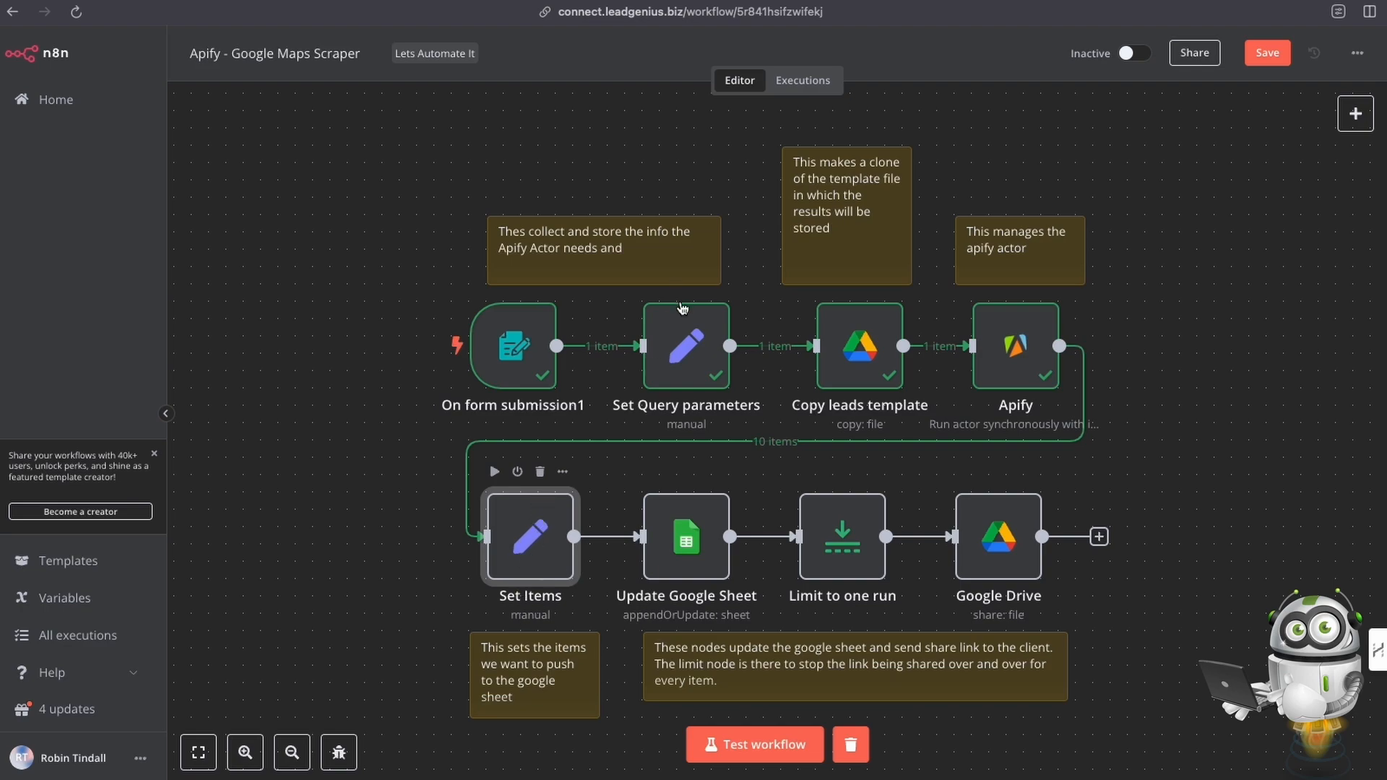
left_click(371, 466)
Open the Set Items node and review its field mappings from Business name through social links and emails to additionalInfo and description
double_click(541, 522)
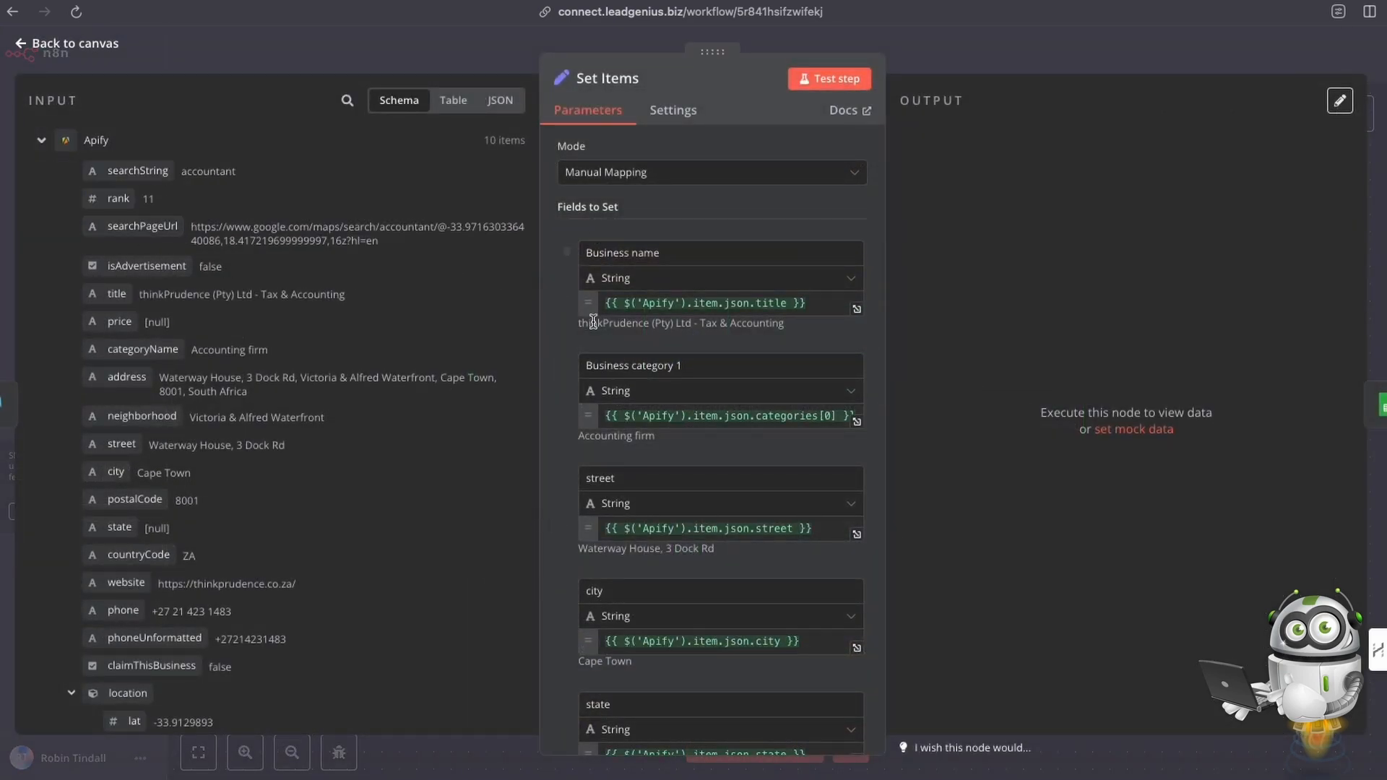
mouse_move(116, 294)
left_mouse_down()
mouse_move(309, 307)
mouse_move(88, 294)
mouse_move(113, 301)
left_mouse_up()
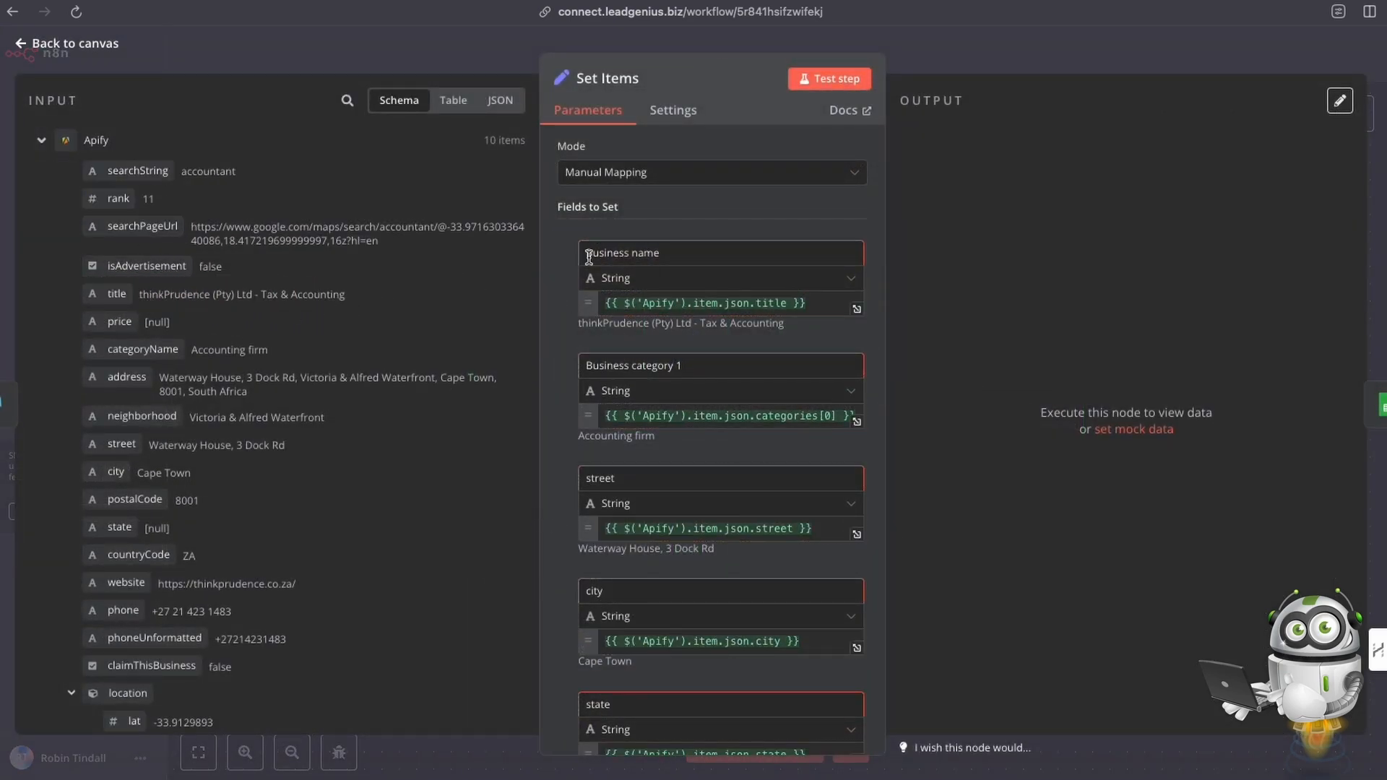
left_click_drag(583, 252, 658, 253)
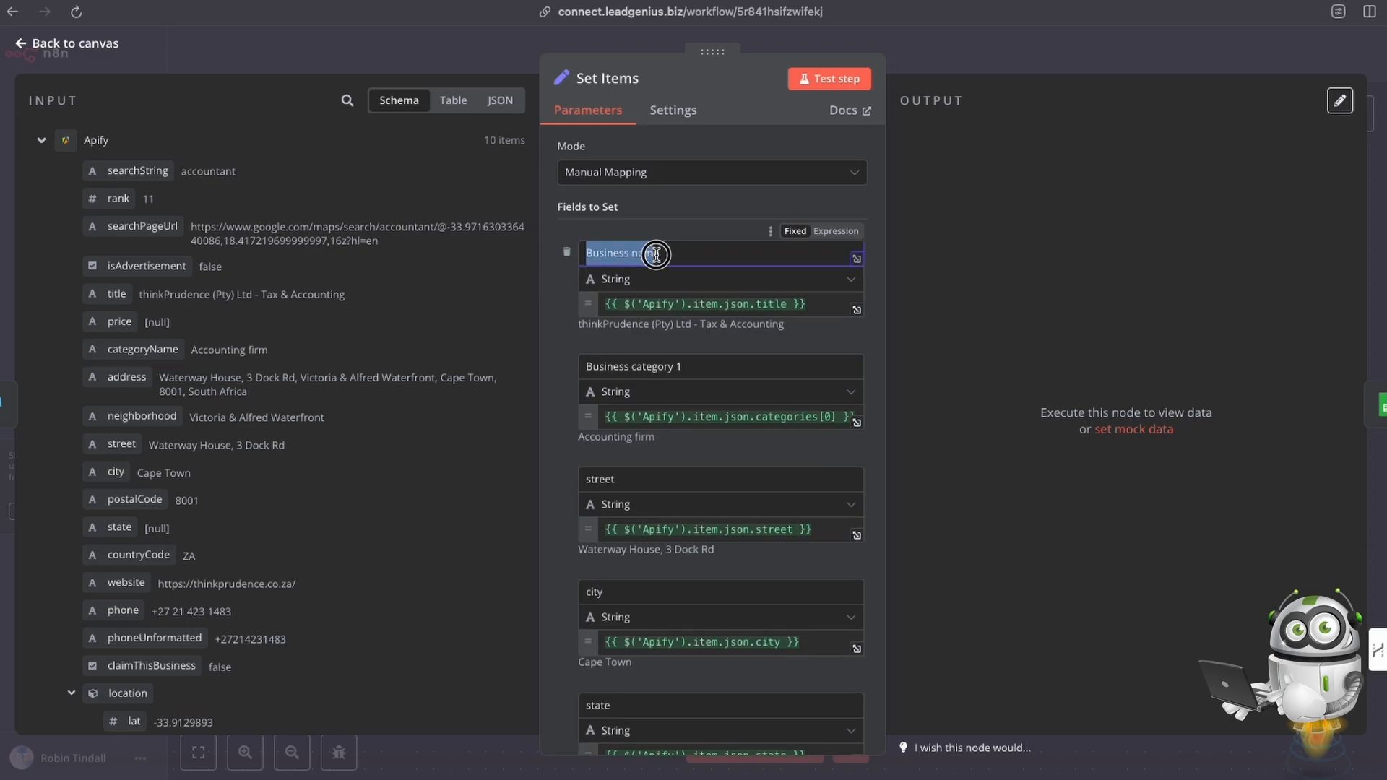
left_click_drag(587, 367, 683, 366)
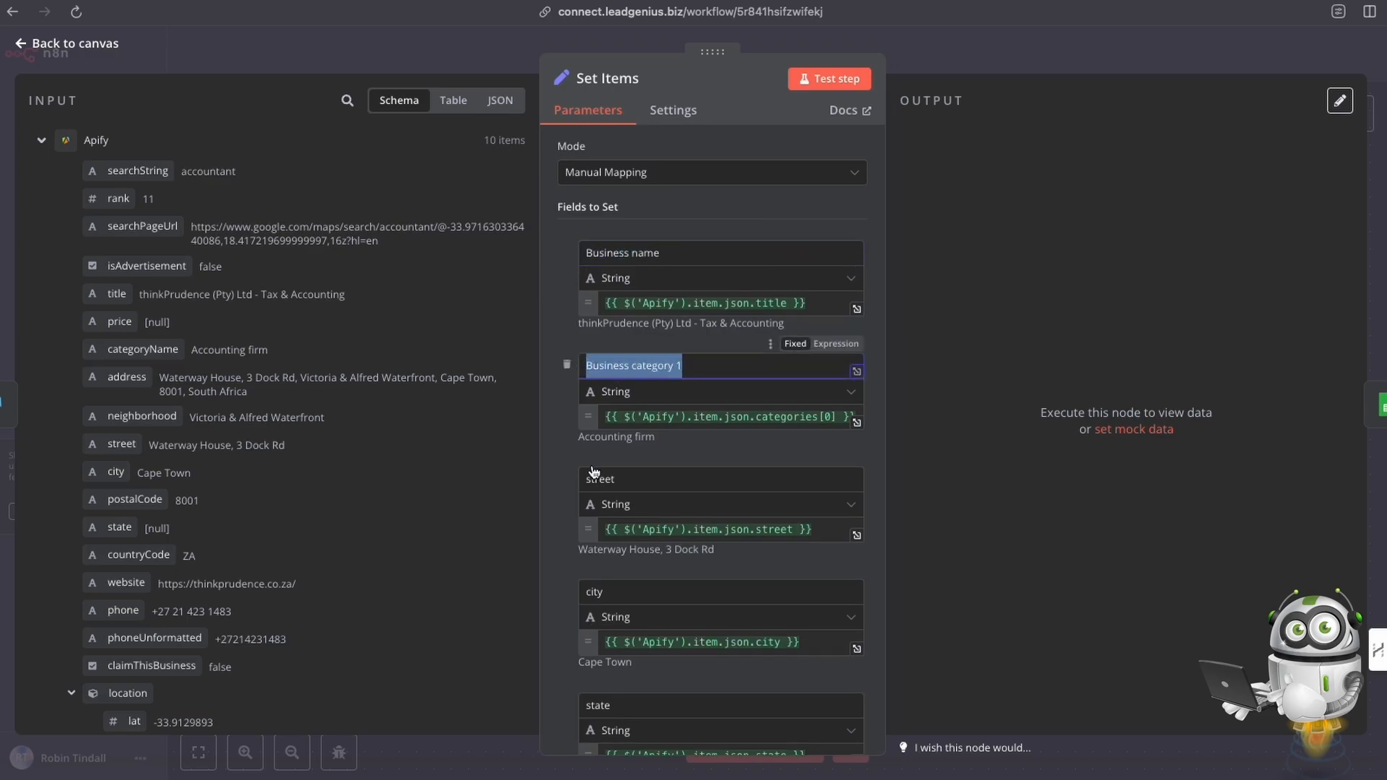
left_click_drag(590, 479, 690, 486)
scroll(690, 486, "down", 6)
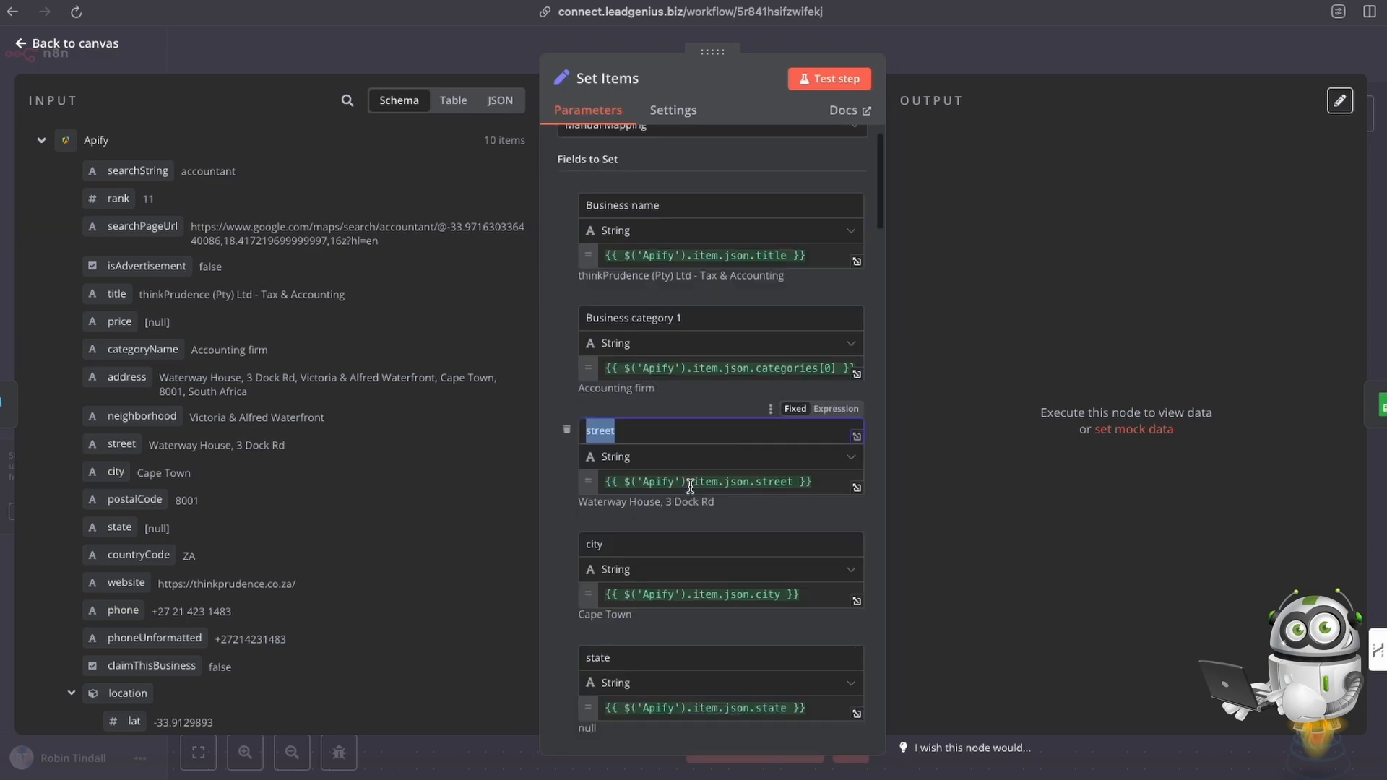
scroll(685, 463, "down", 8)
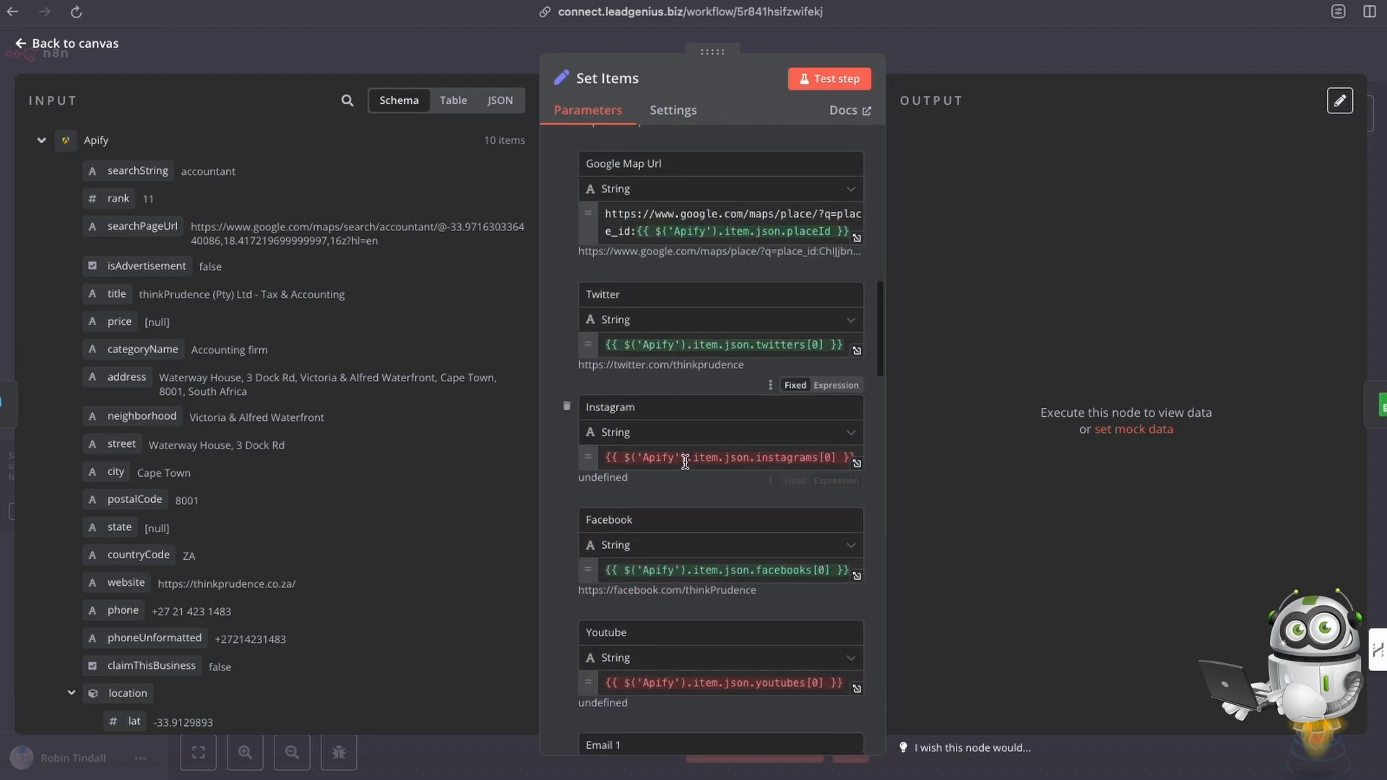
scroll(684, 462, "up", 1)
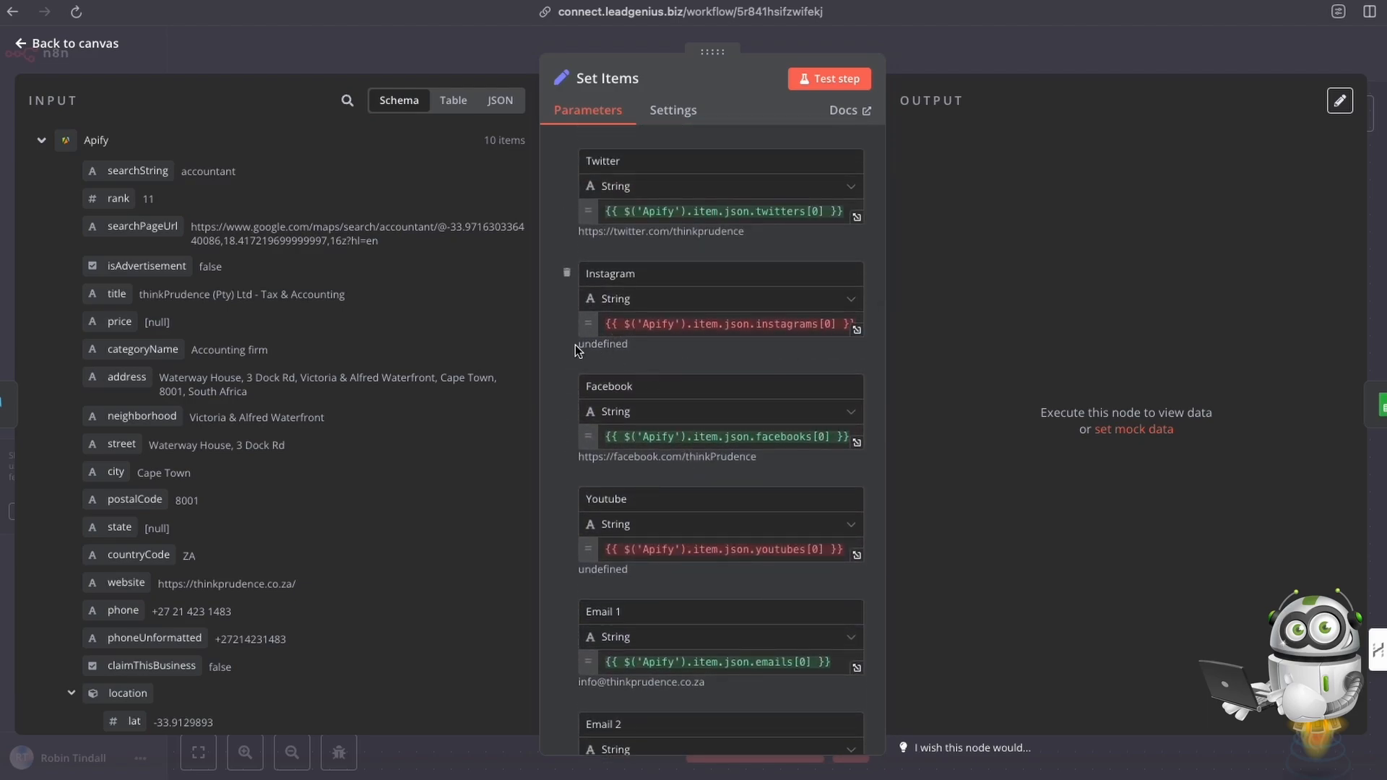
left_click_drag(578, 346, 624, 346)
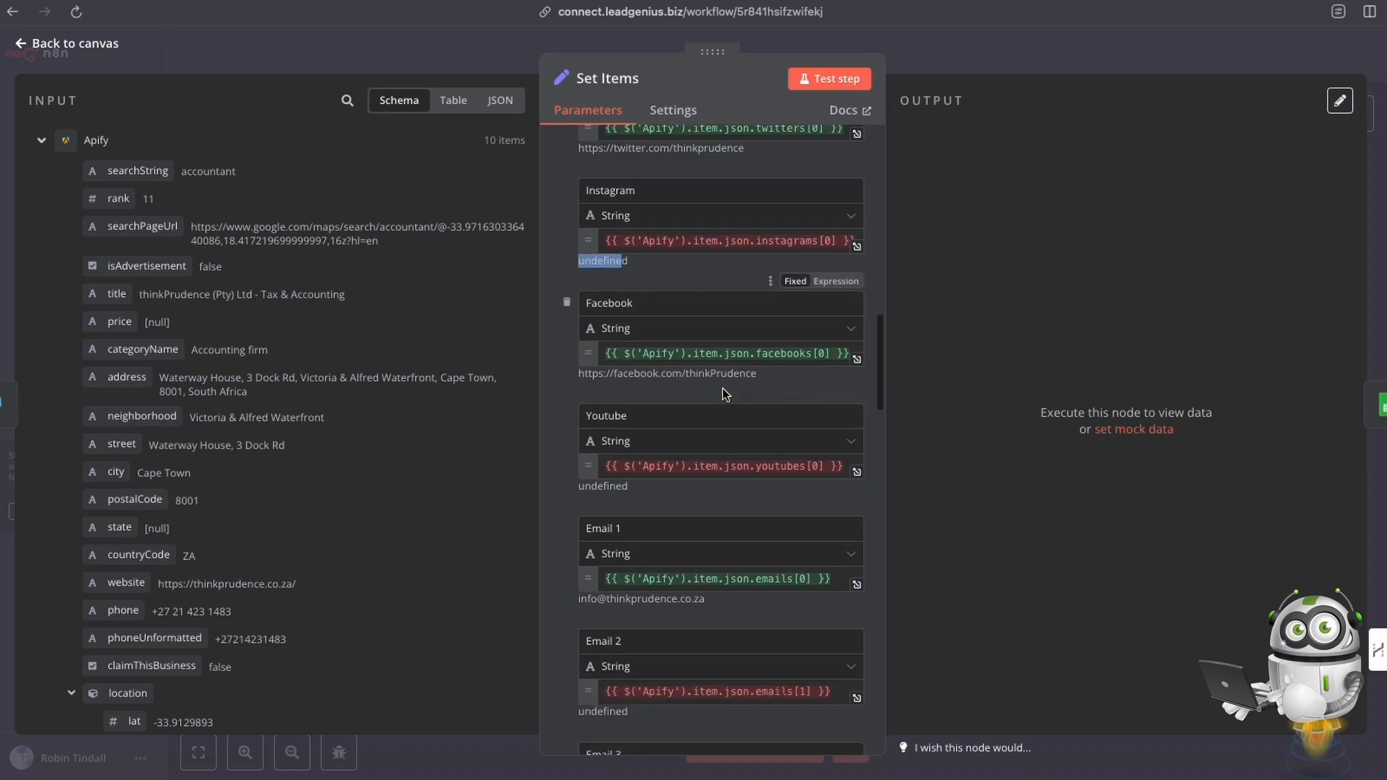
scroll(722, 388, "down", 2)
scroll(722, 408, "down", 4)
scroll(722, 409, "down", 12)
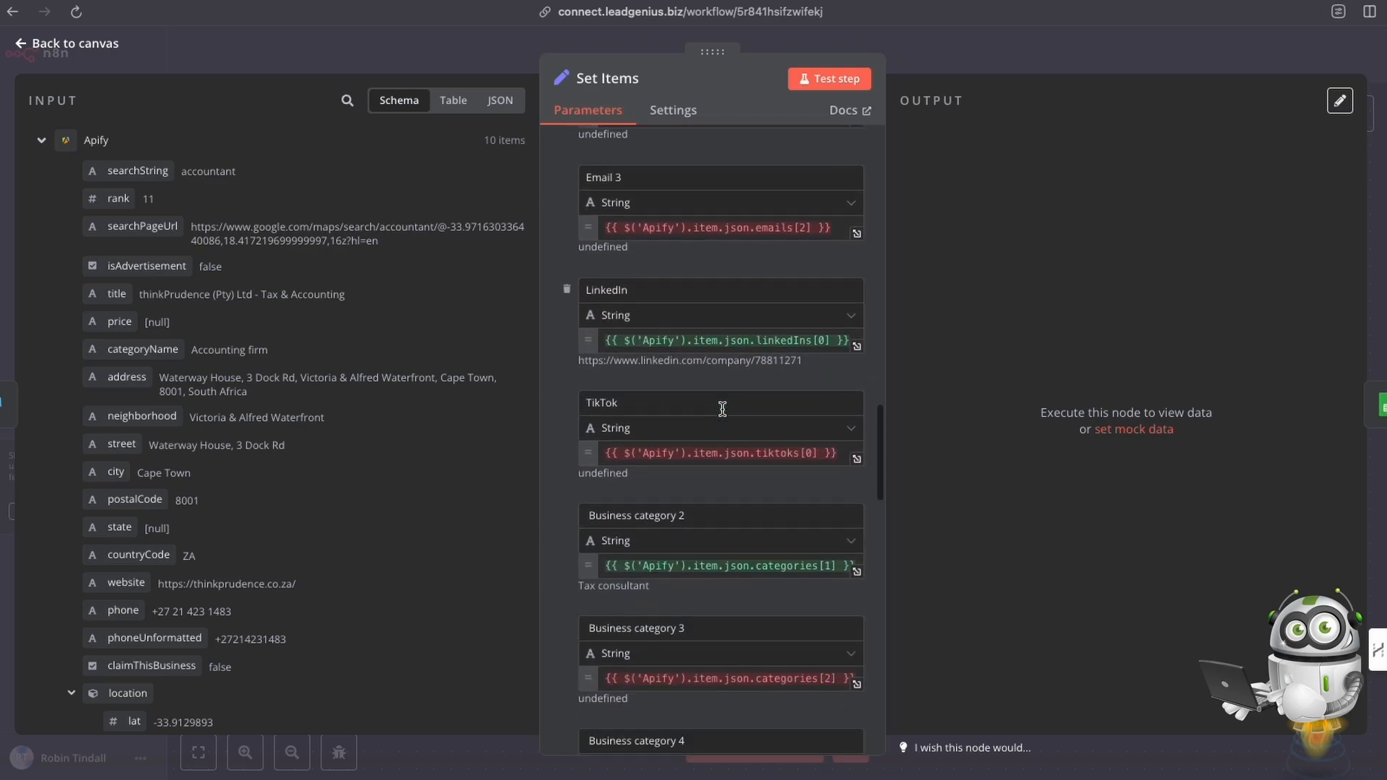
scroll(723, 412, "down", 10)
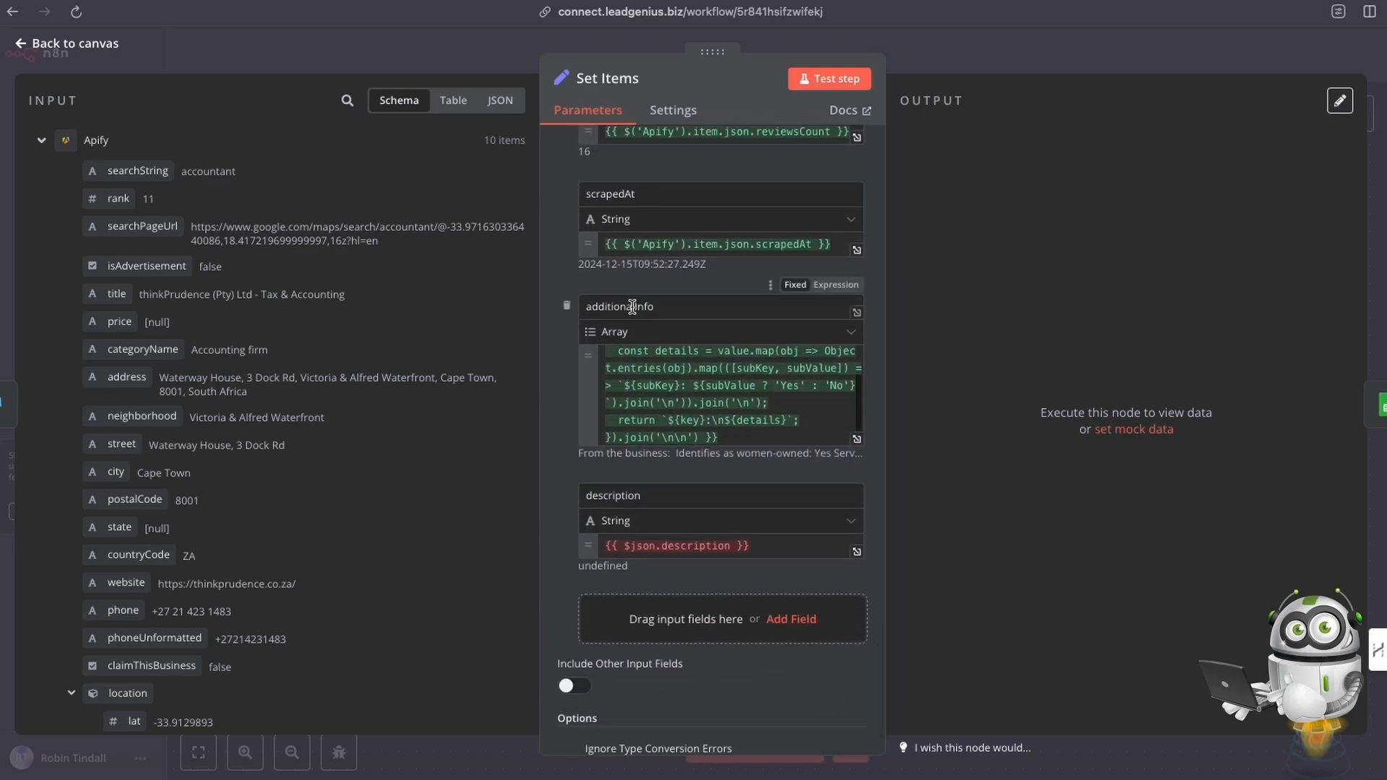
Examine the Apify input data in Set Items, from opening hours through emails and social links back to the additionalInfo groups
scroll(163, 349, "down", 15)
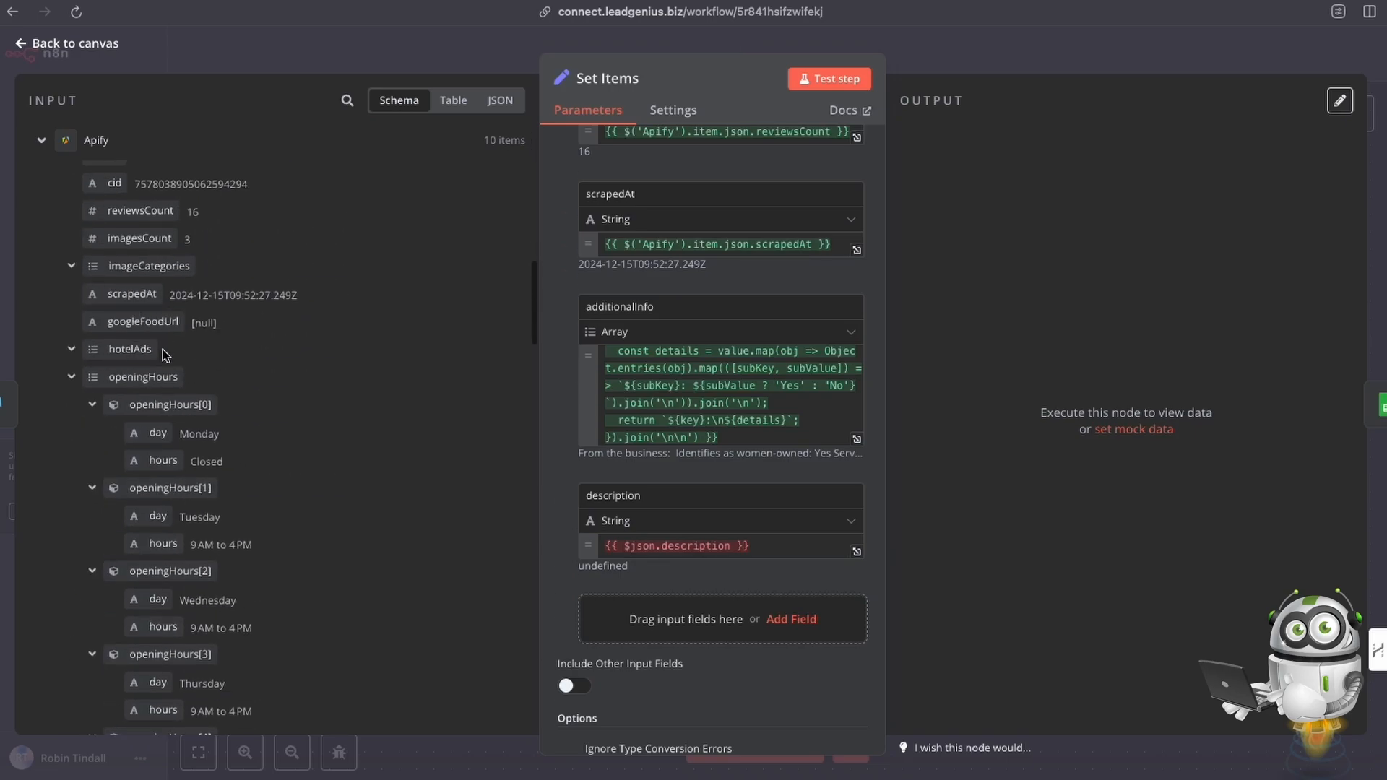
scroll(161, 349, "down", 15)
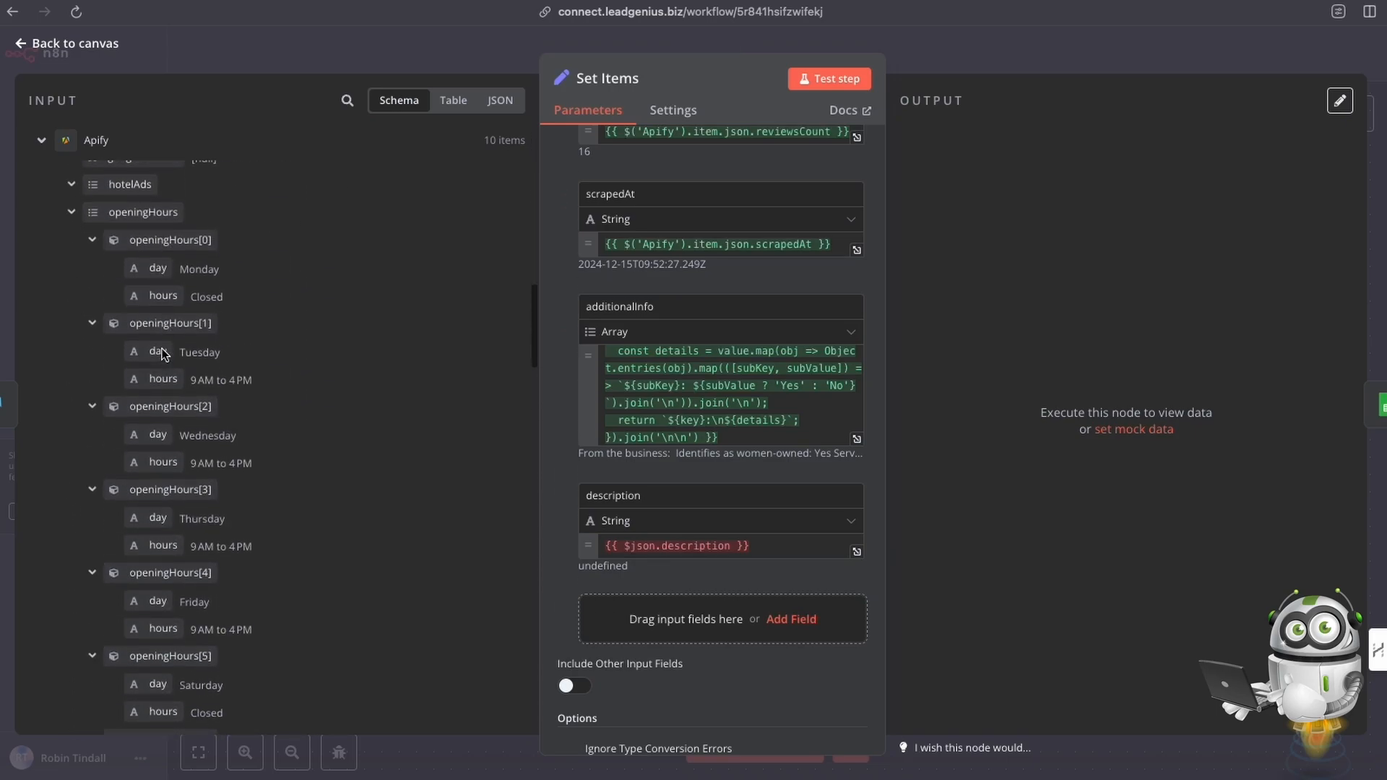
scroll(162, 348, "down", 12)
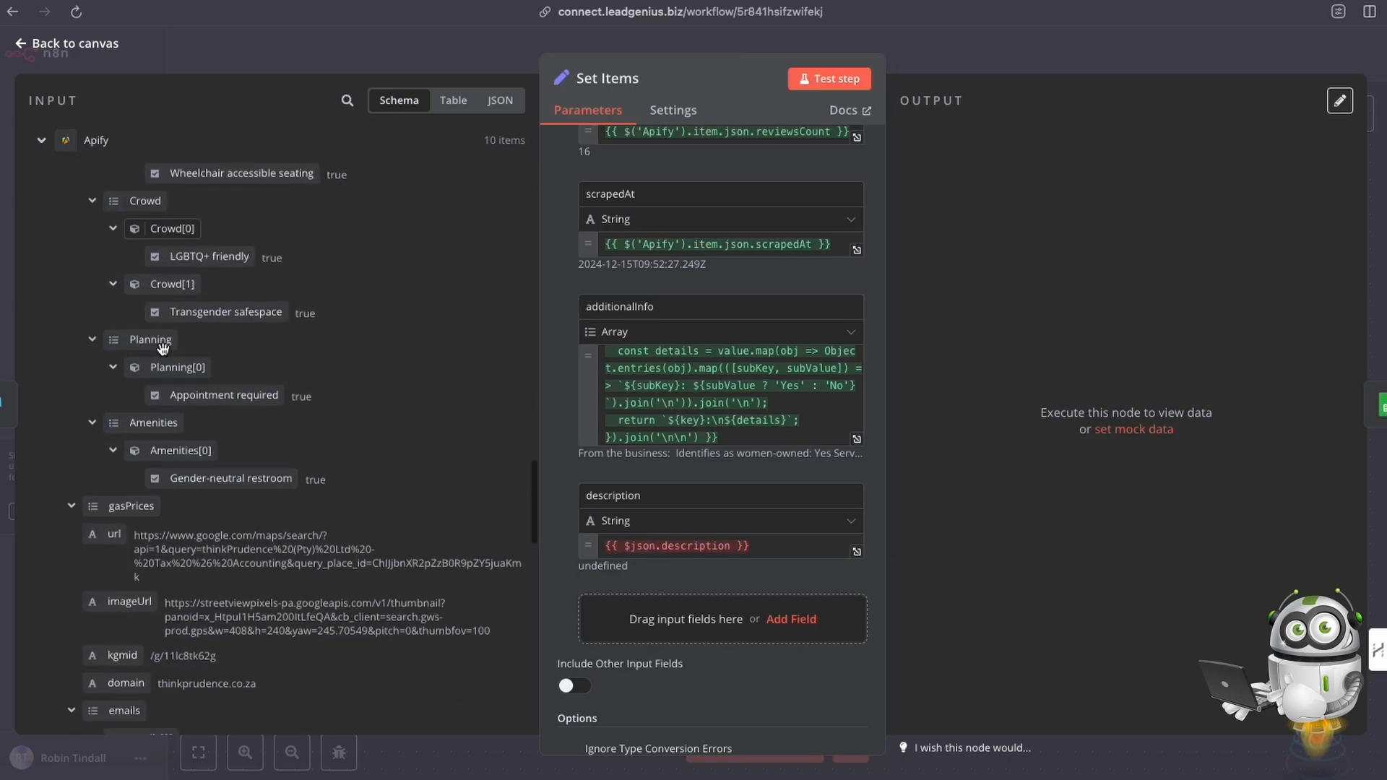
scroll(163, 349, "down", 8)
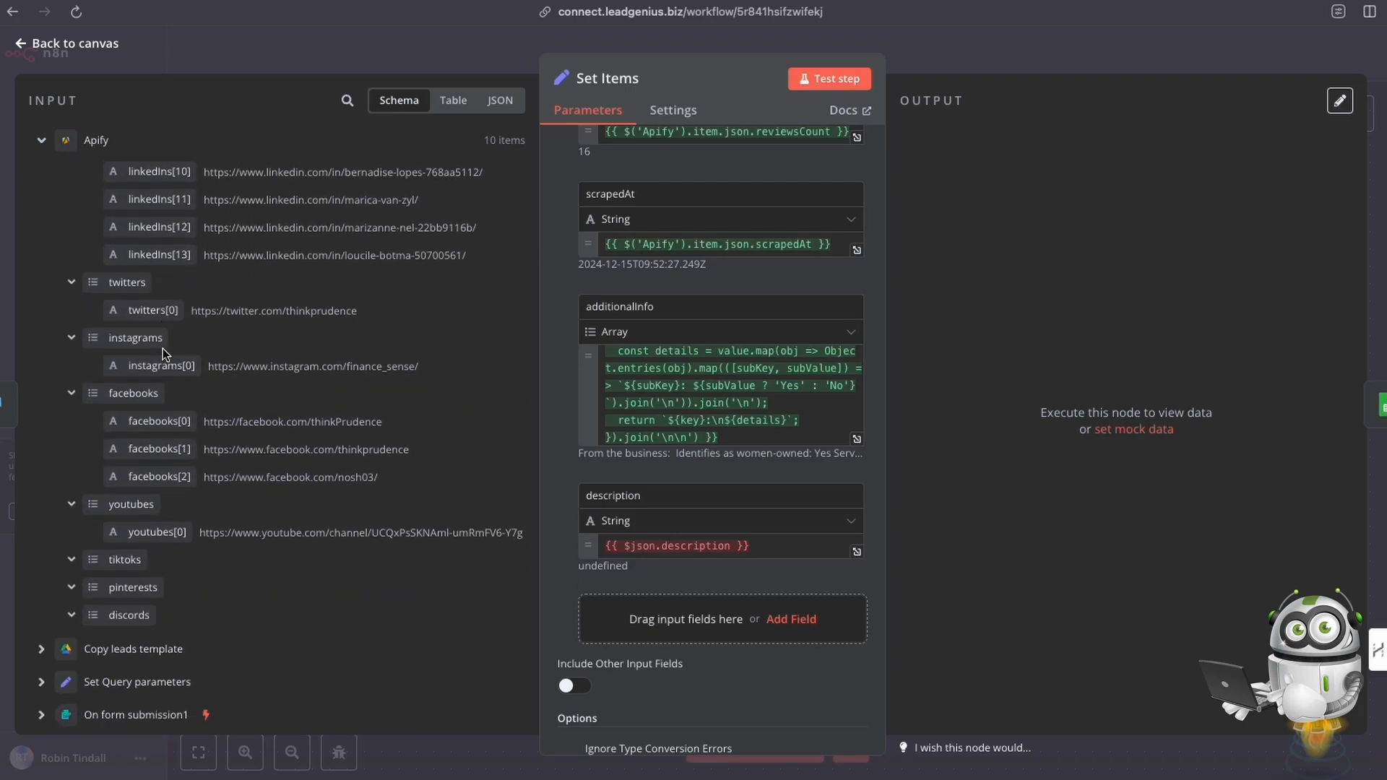
scroll(163, 348, "up", 8)
scroll(163, 349, "up", 10)
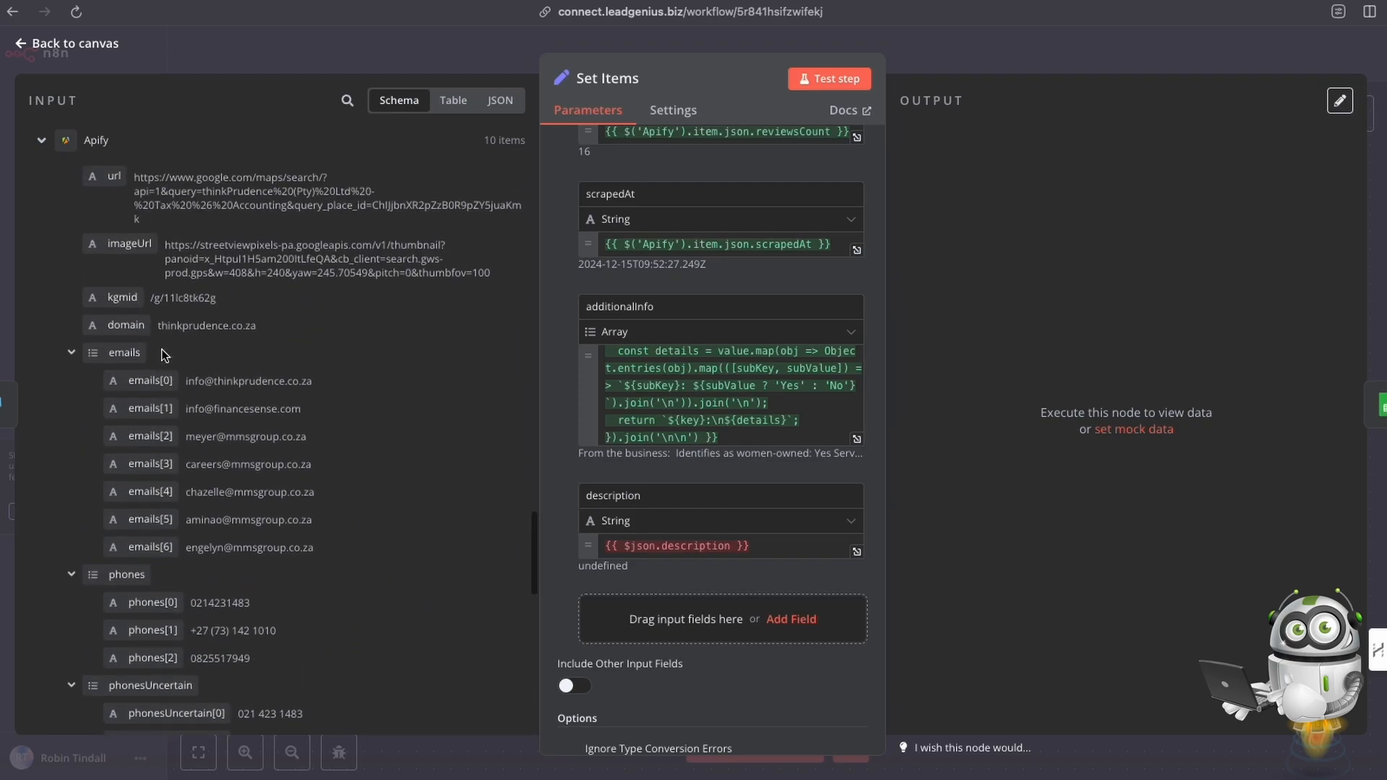
scroll(162, 349, "up", 10)
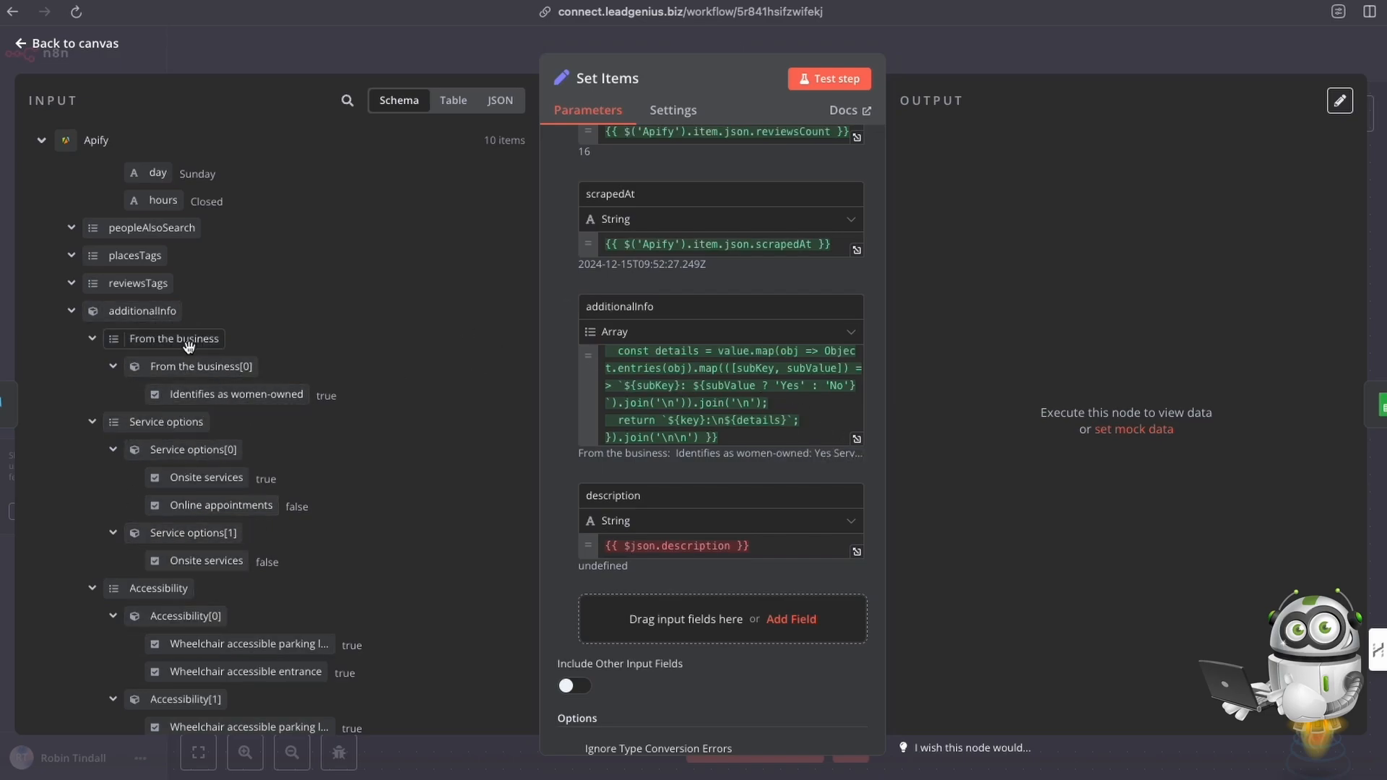
Open the additionalInfo field's expression editor, examine the full Object.entries mapping expression, and close the editor
left_click(856, 439)
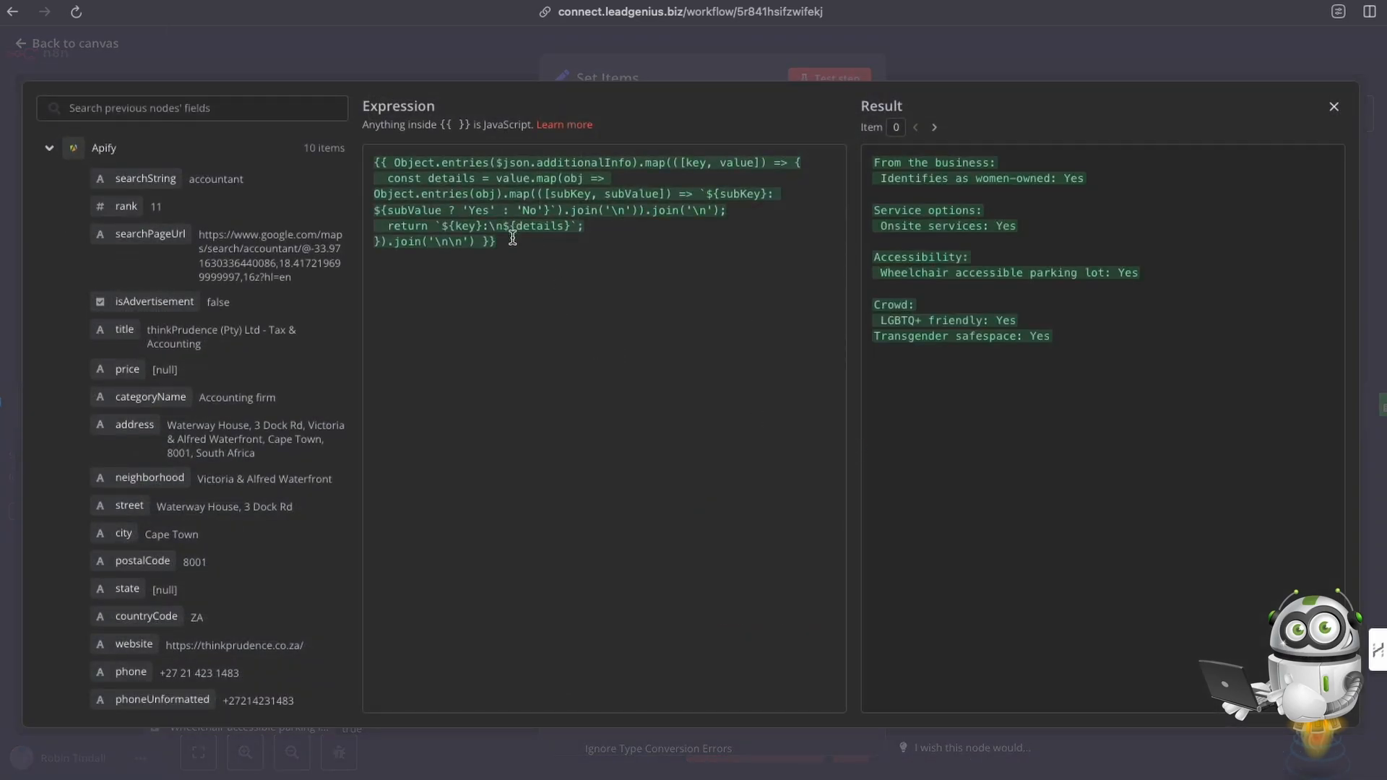
left_click(377, 164)
left_click_drag(377, 164, 496, 242)
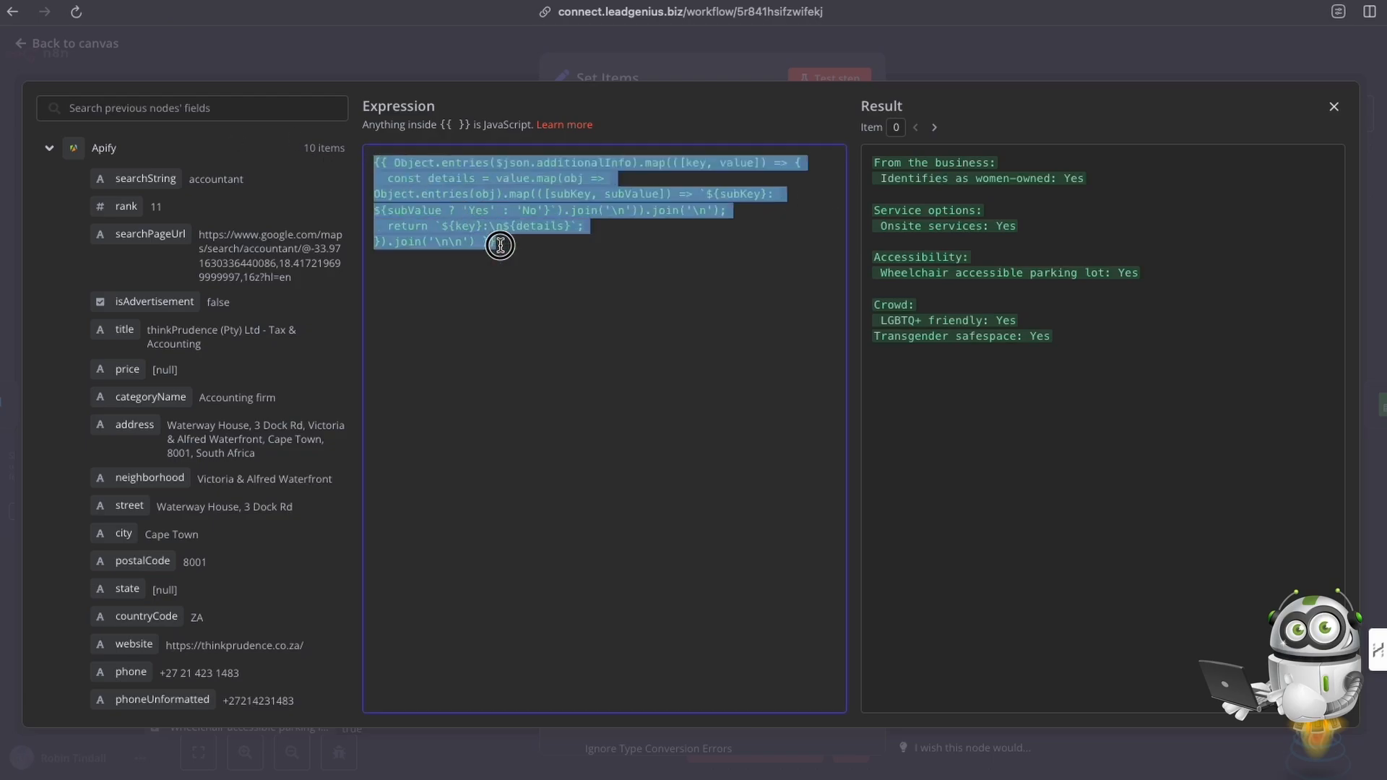
left_click(498, 291)
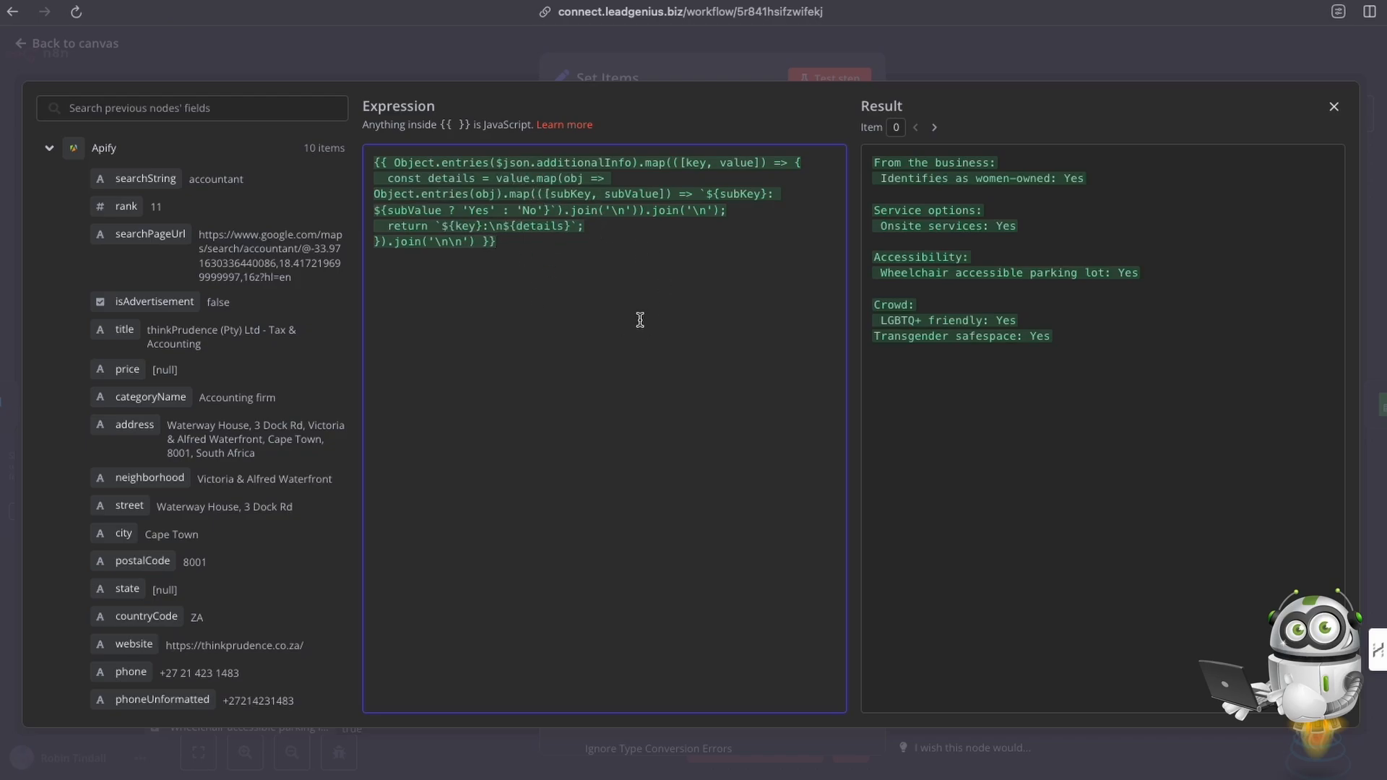
left_click_drag(374, 163, 510, 249)
left_click(530, 257)
left_click(1333, 107)
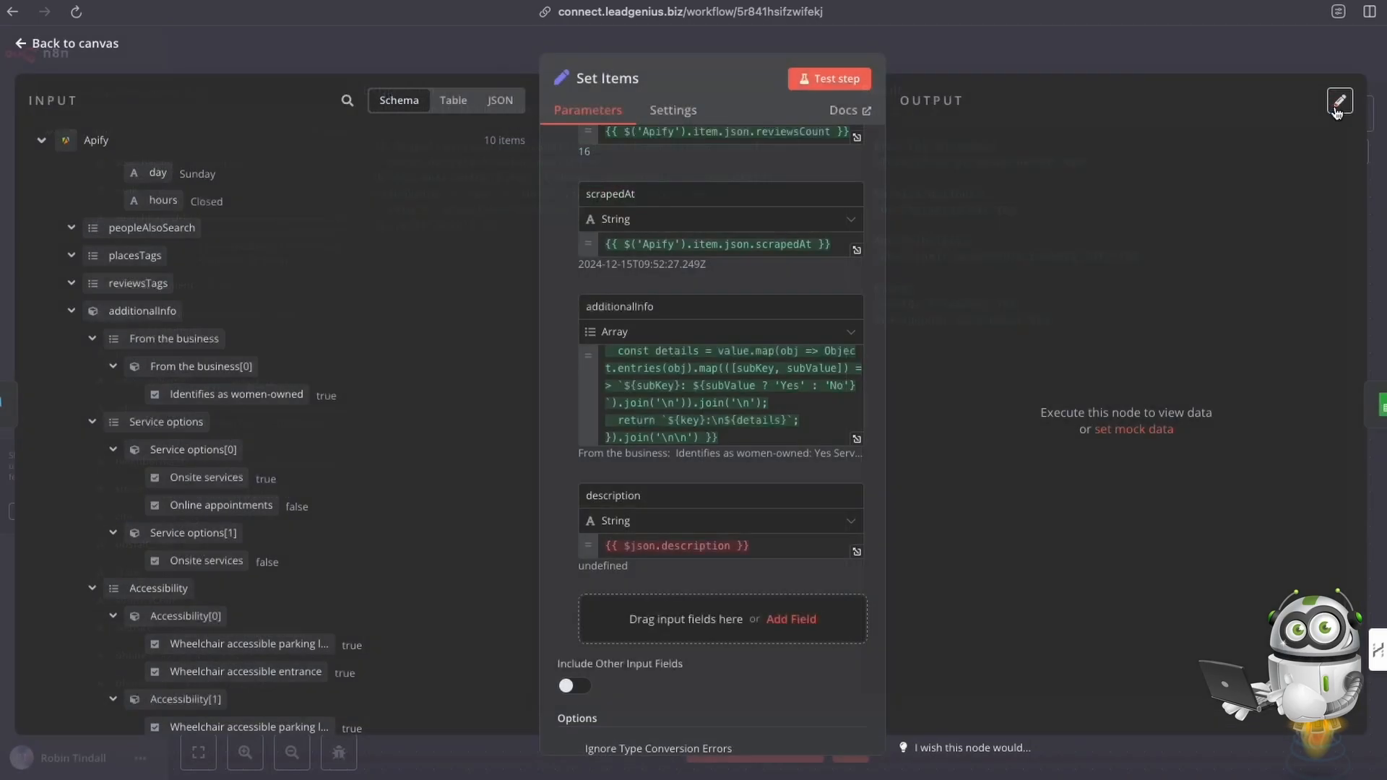
Run the Set Items node as a test step and return to the canvas
left_click(834, 86)
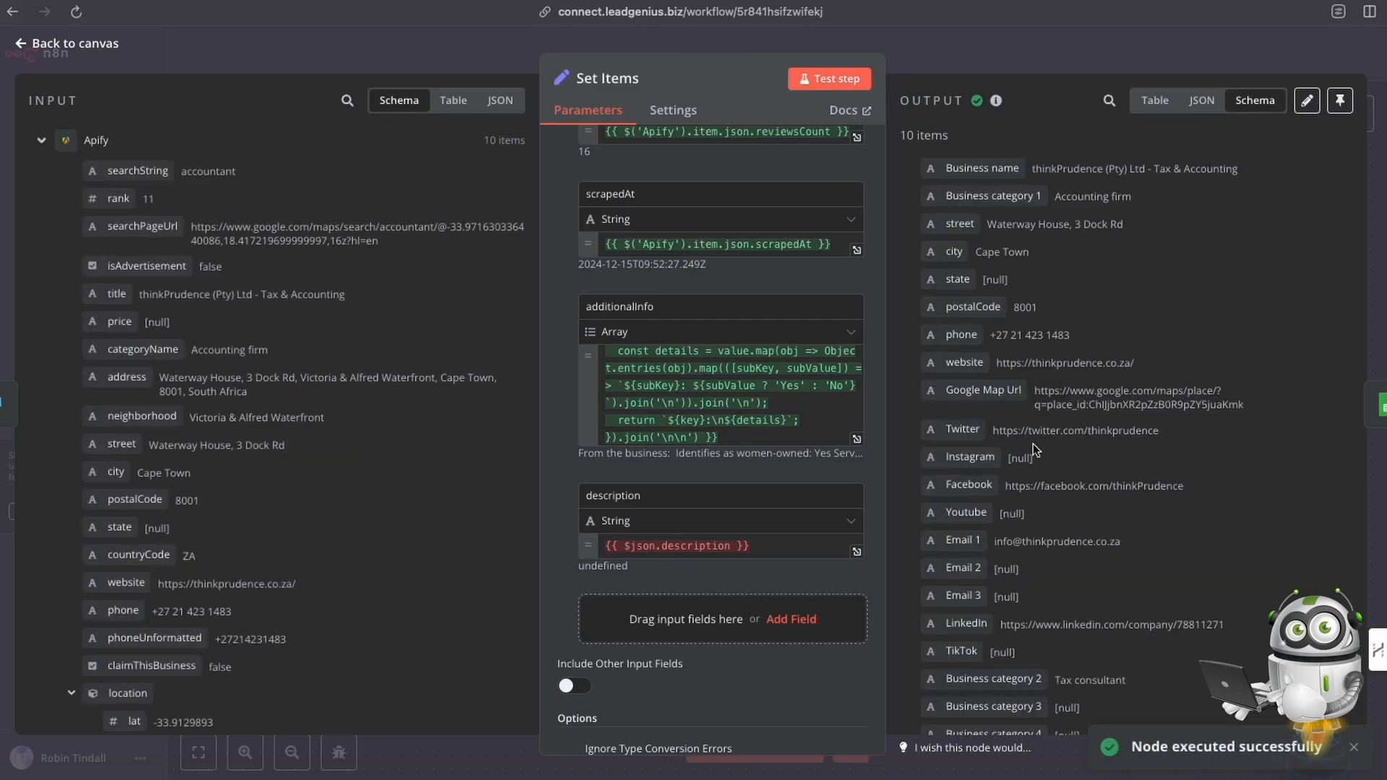
left_click(972, 69)
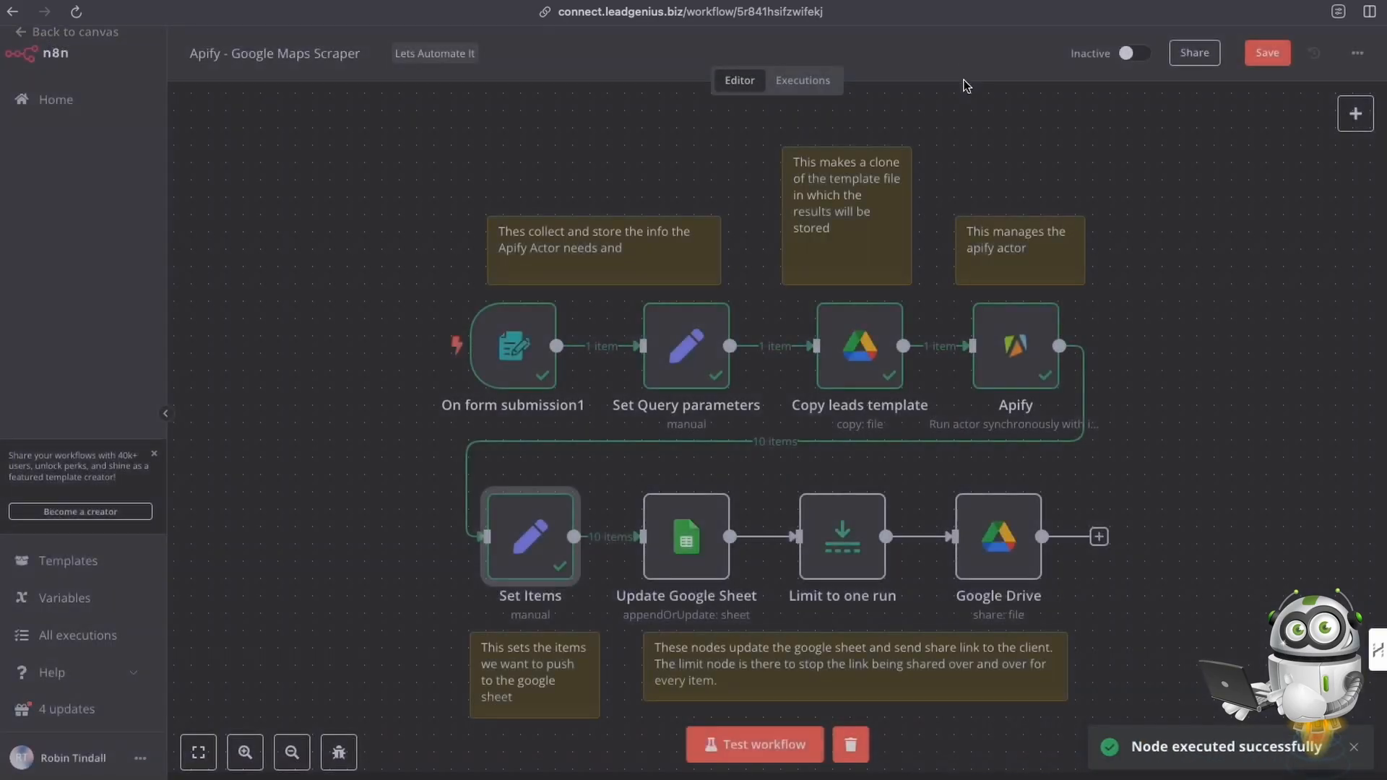
Glance at the Update Google Sheet node, search the node library for "sheet" and view the Google Sheets actions without adding one
left_click(682, 539)
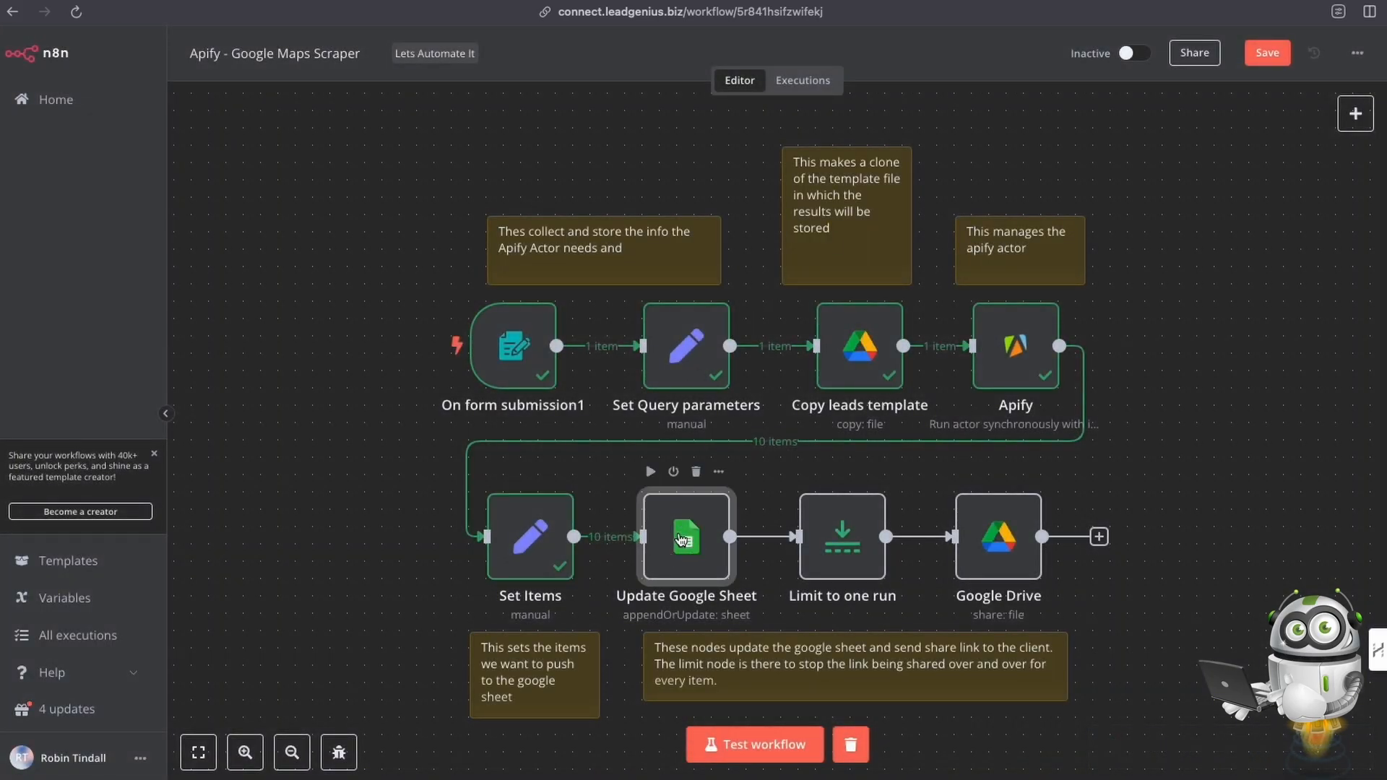
double_click(681, 539)
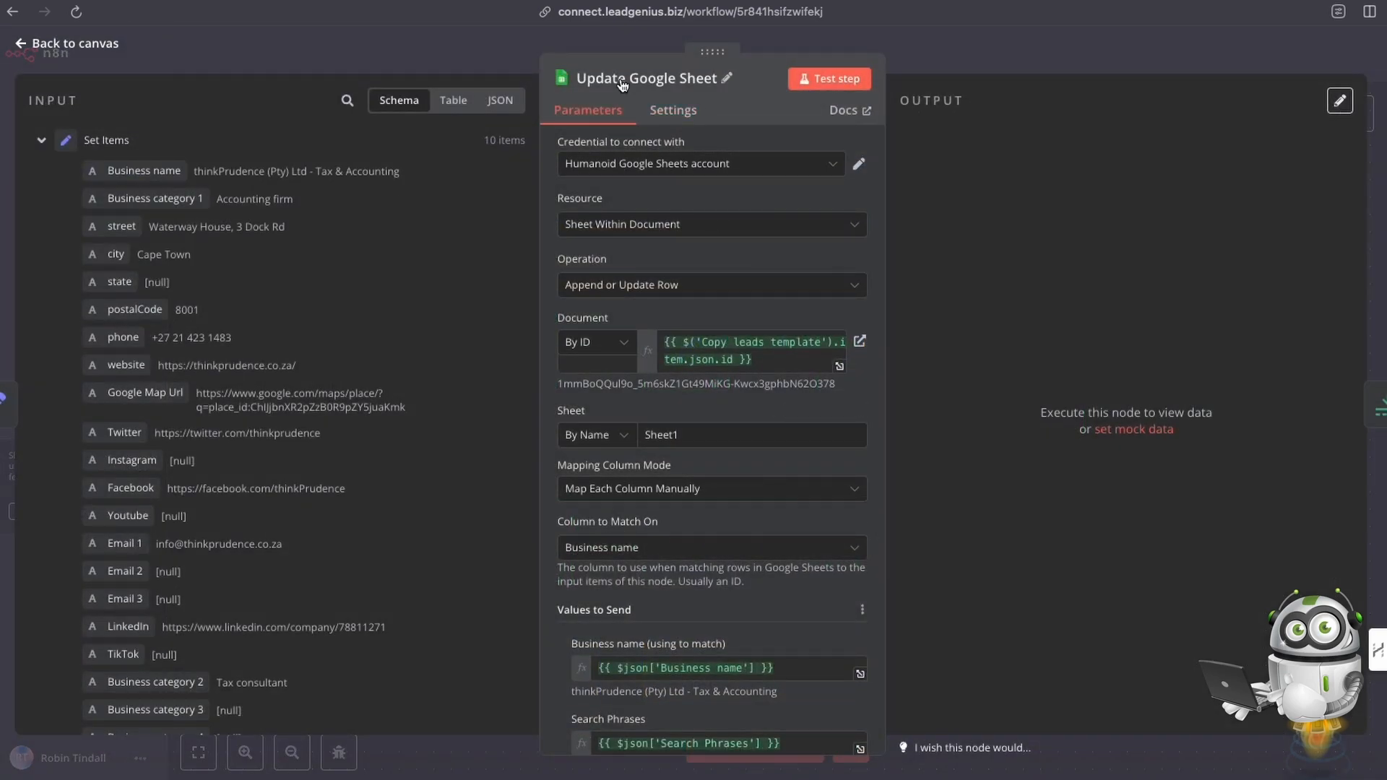
left_click(993, 65)
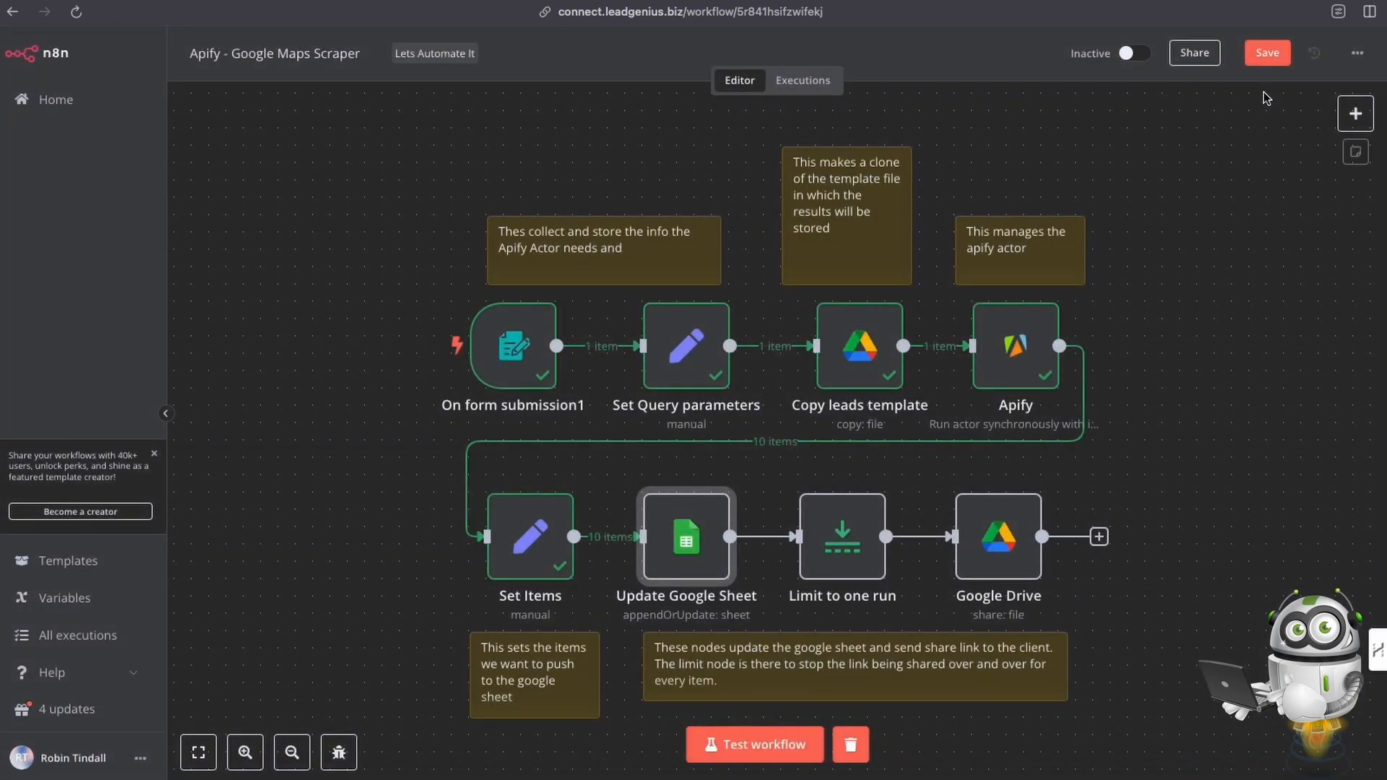
left_click(1352, 114)
type("sheet")
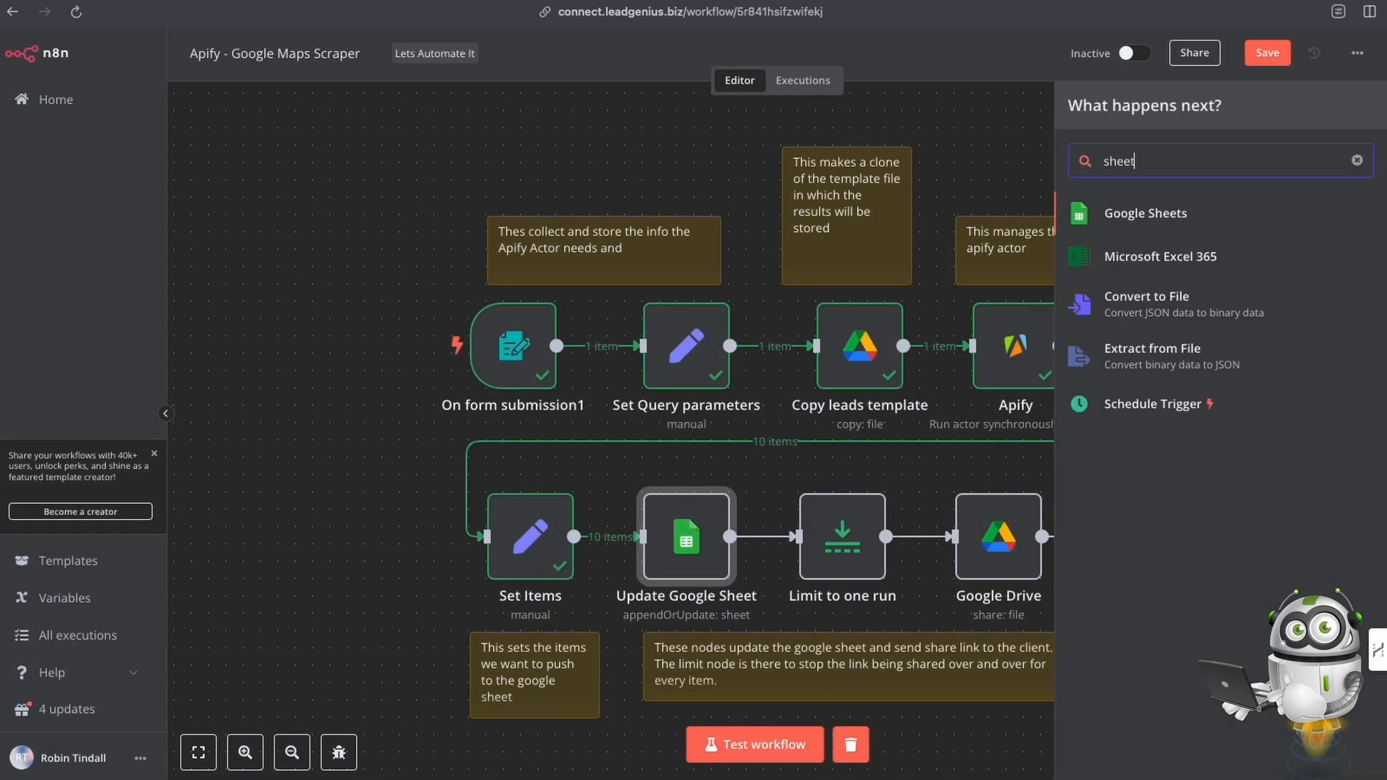
left_click(1183, 219)
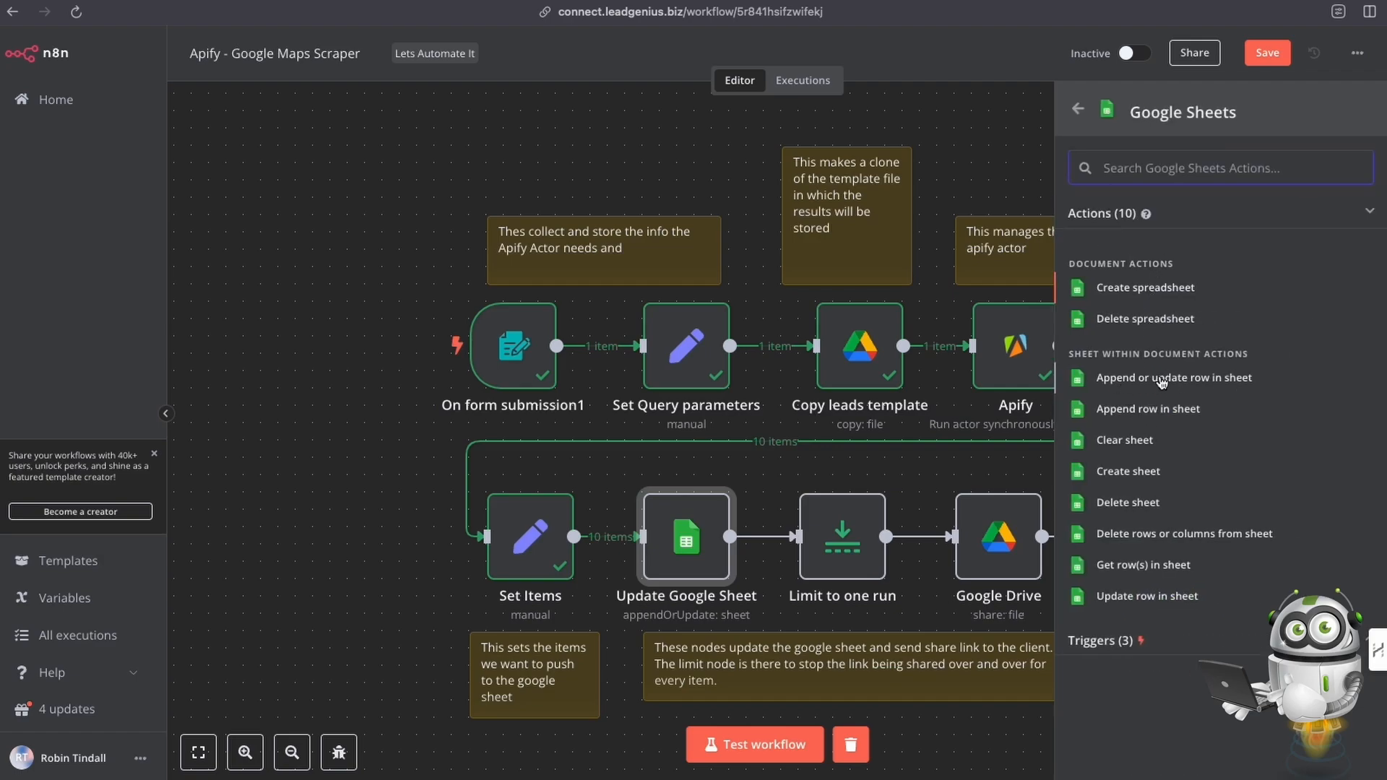
left_click(944, 138)
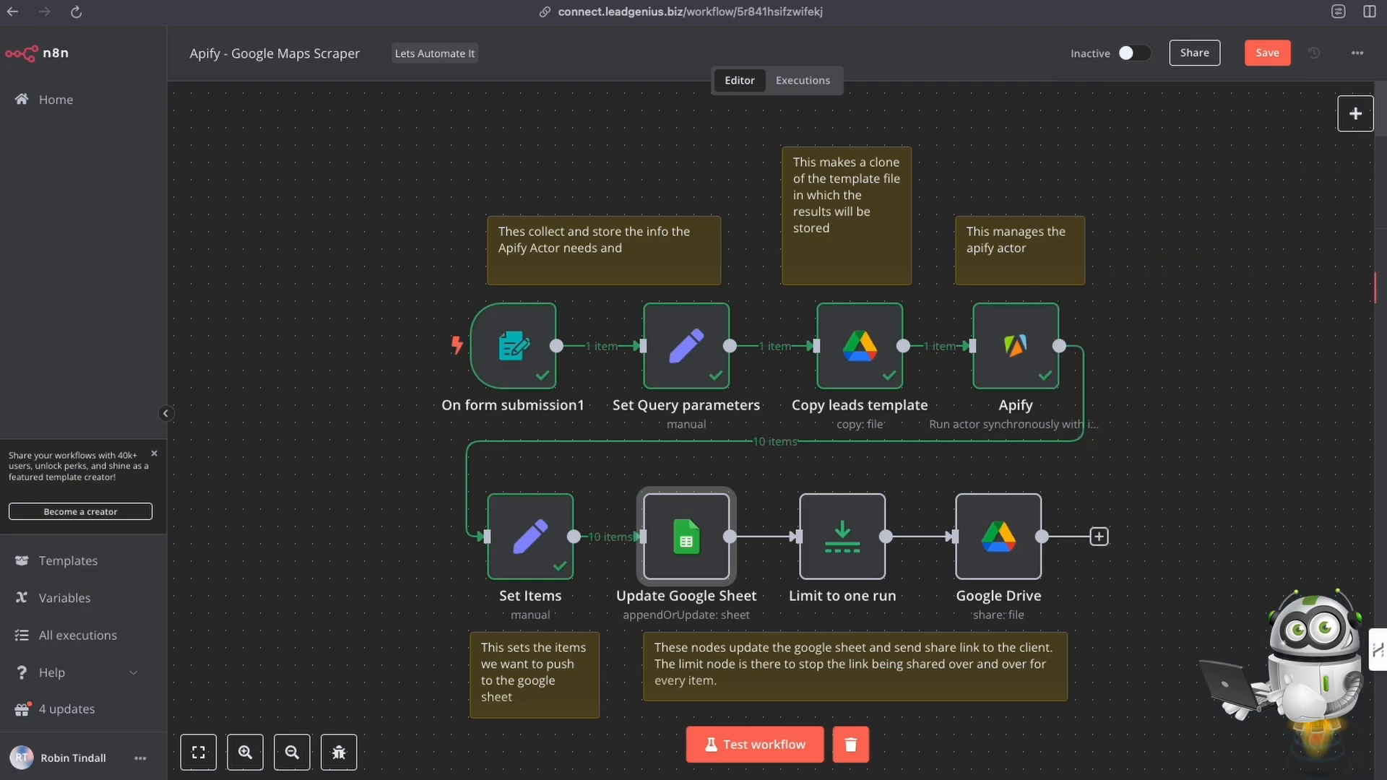
Open the Update Google Sheet node and compare its document ID with the Copy leads template input, then review the sheet and column mappings
double_click(692, 545)
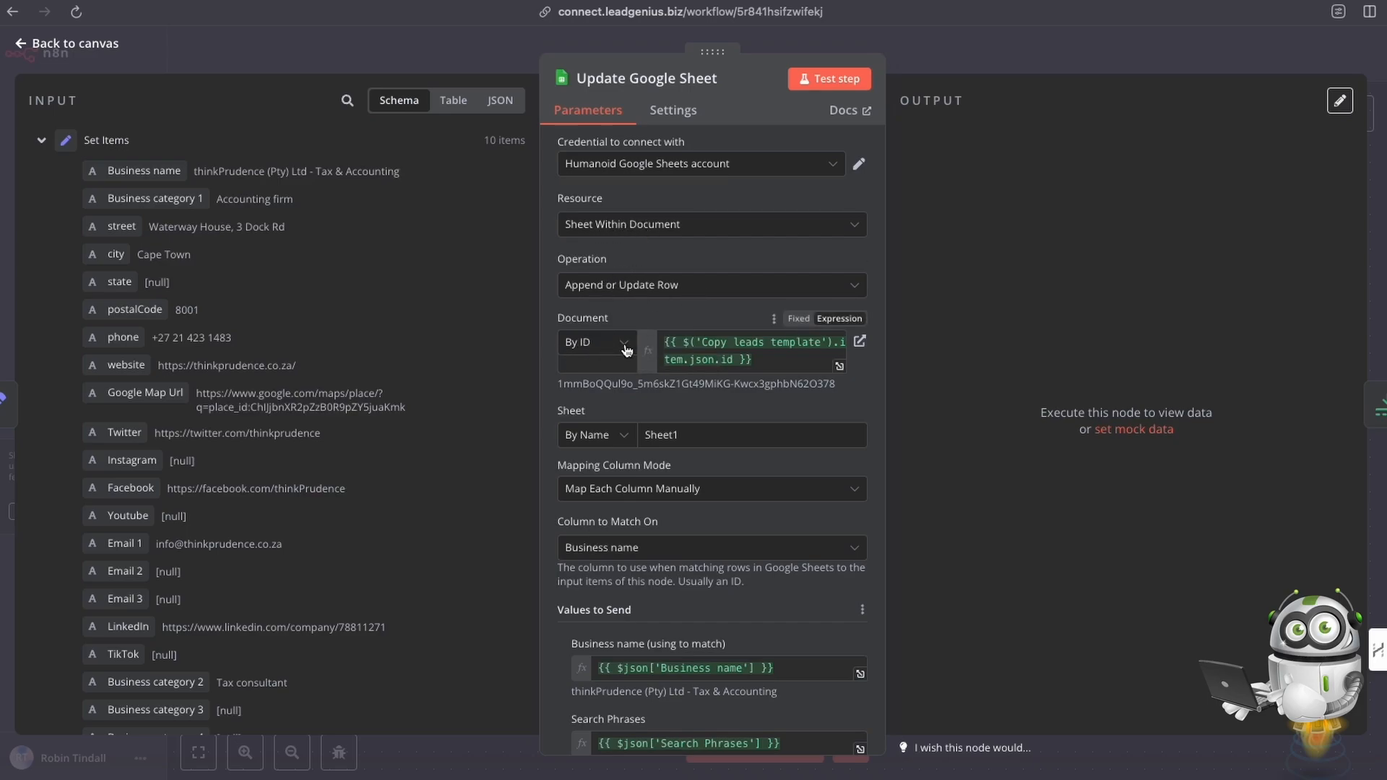
left_click(41, 140)
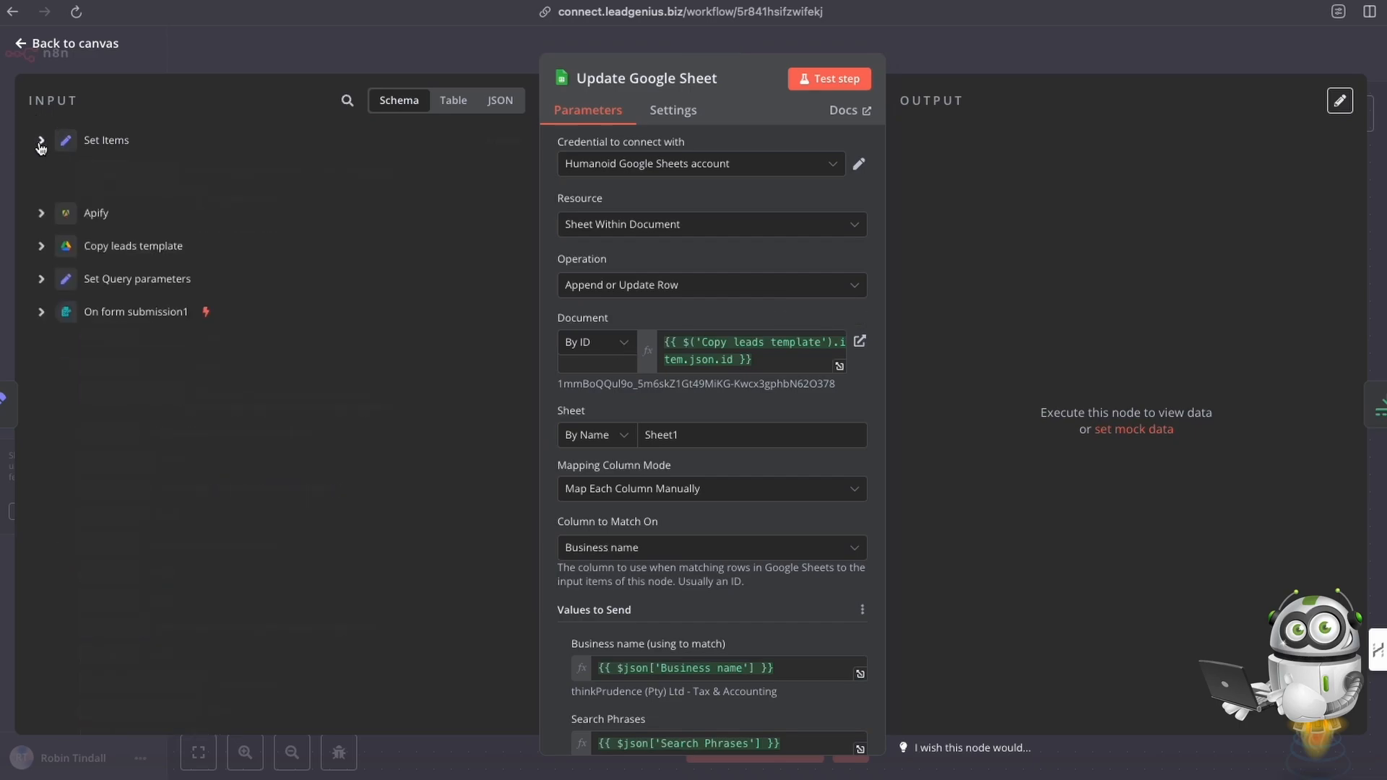
left_click(41, 206)
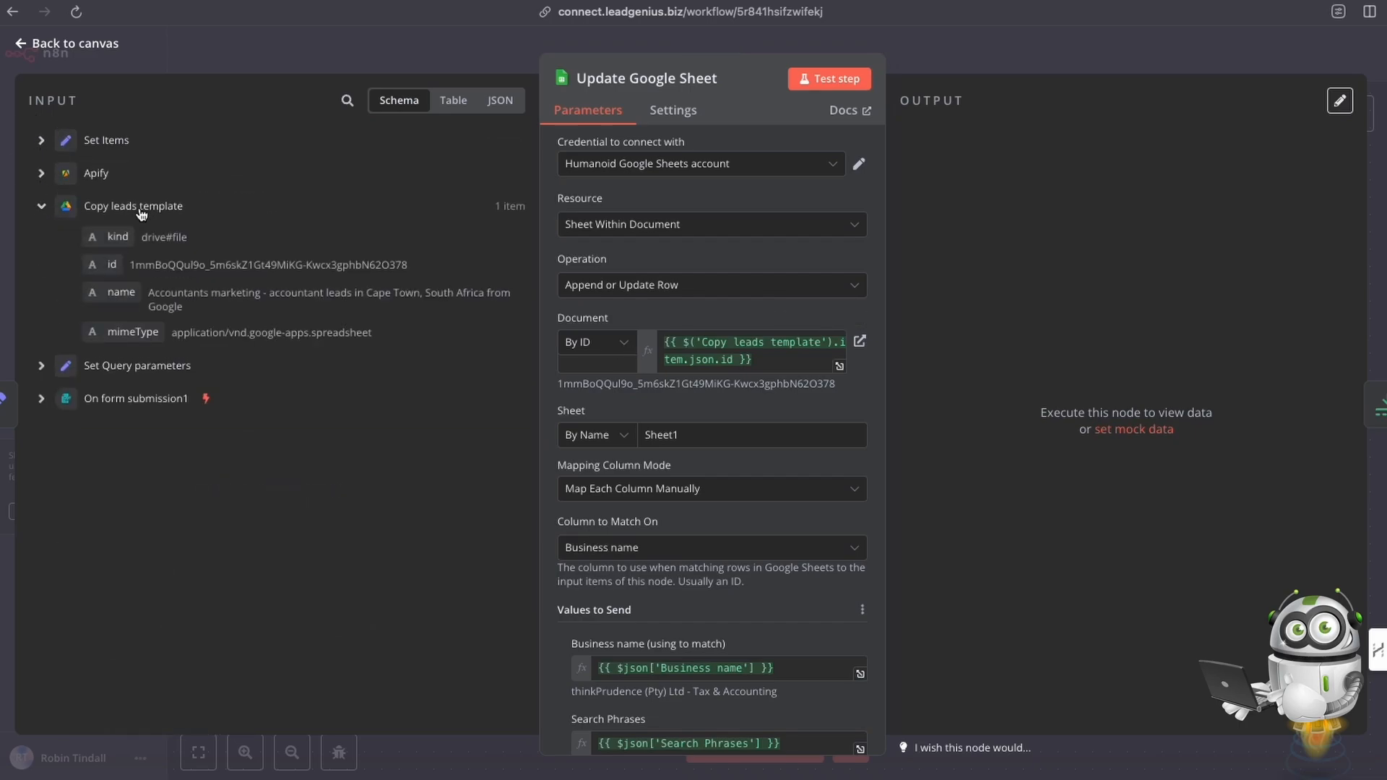
left_click_drag(108, 265, 165, 275)
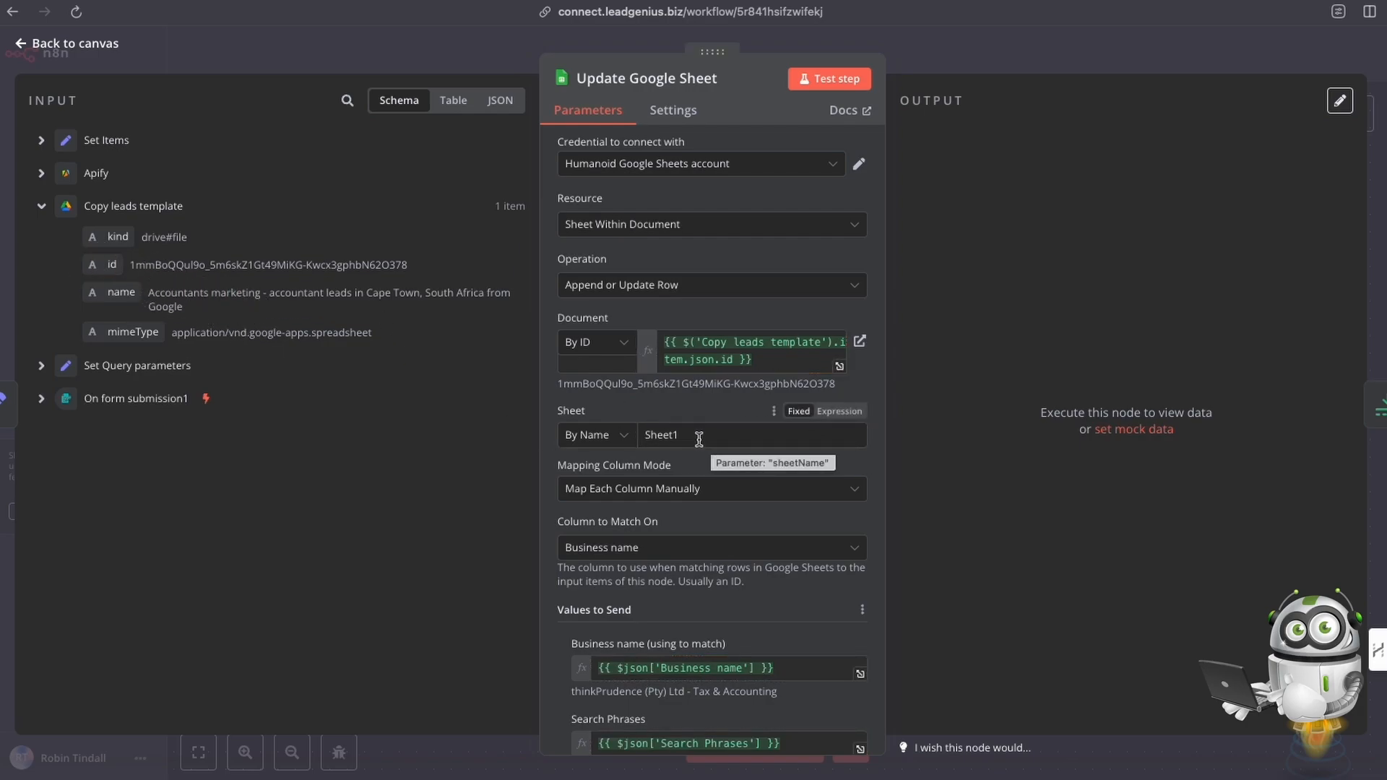
scroll(698, 439, "down", 4)
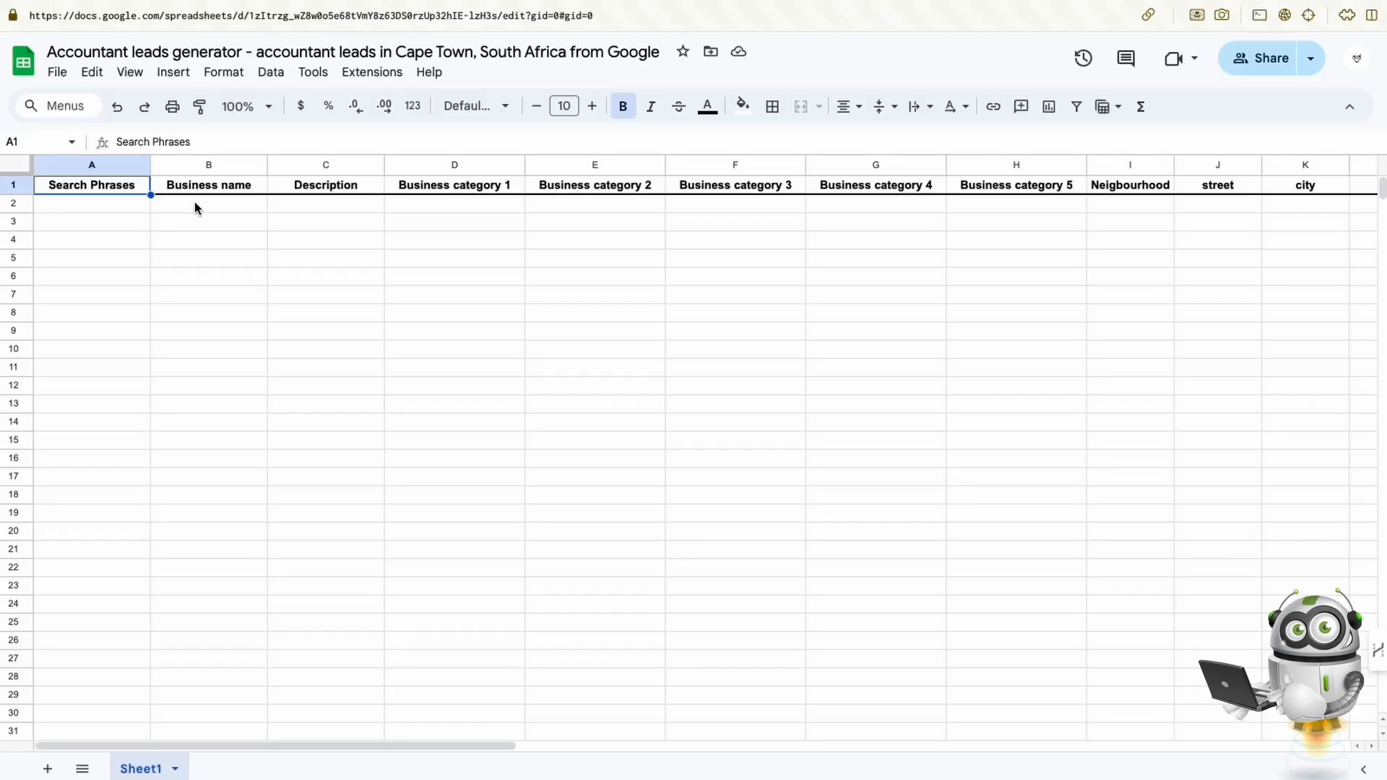
Compare the Google Sheet's column headers with the Update Google Sheet node's values to send and the Set Items input fields
left_click(195, 205)
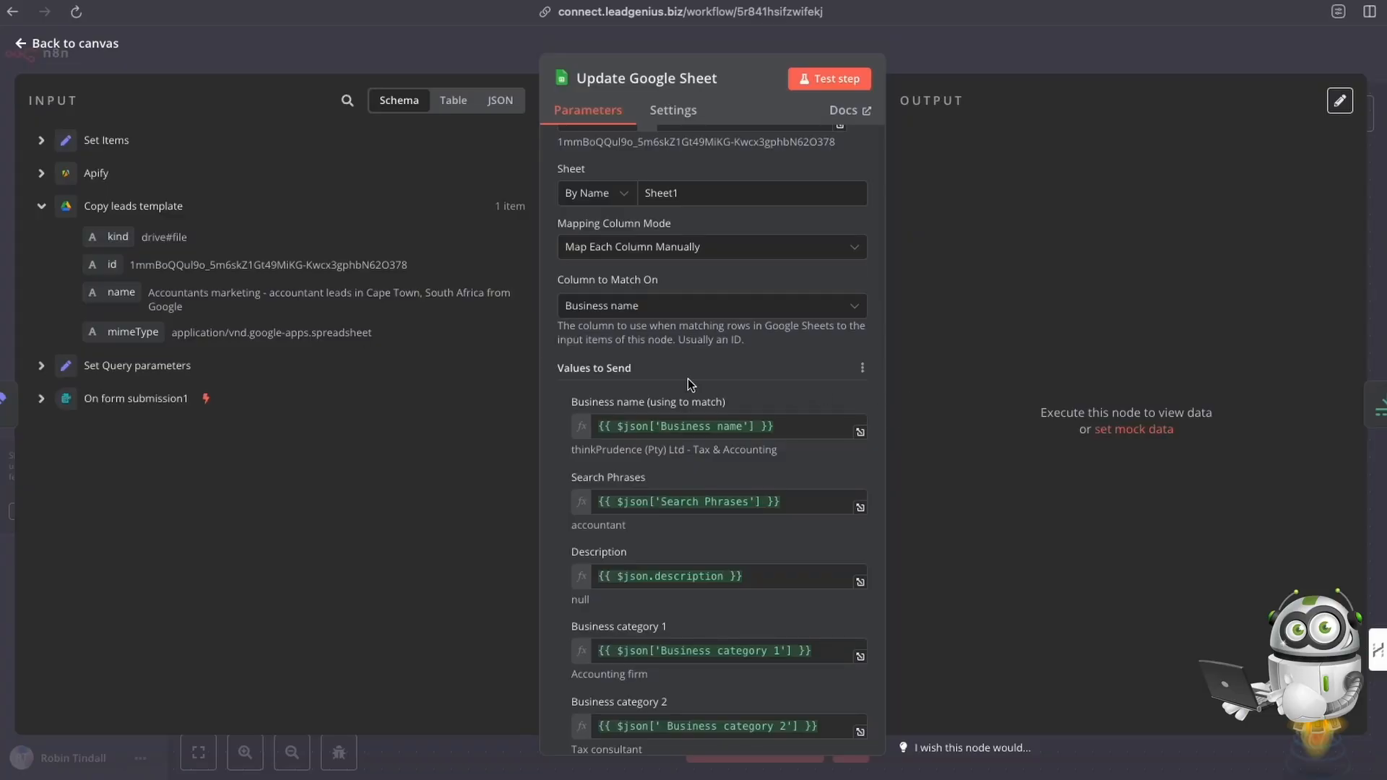
scroll(723, 393, "down", 2)
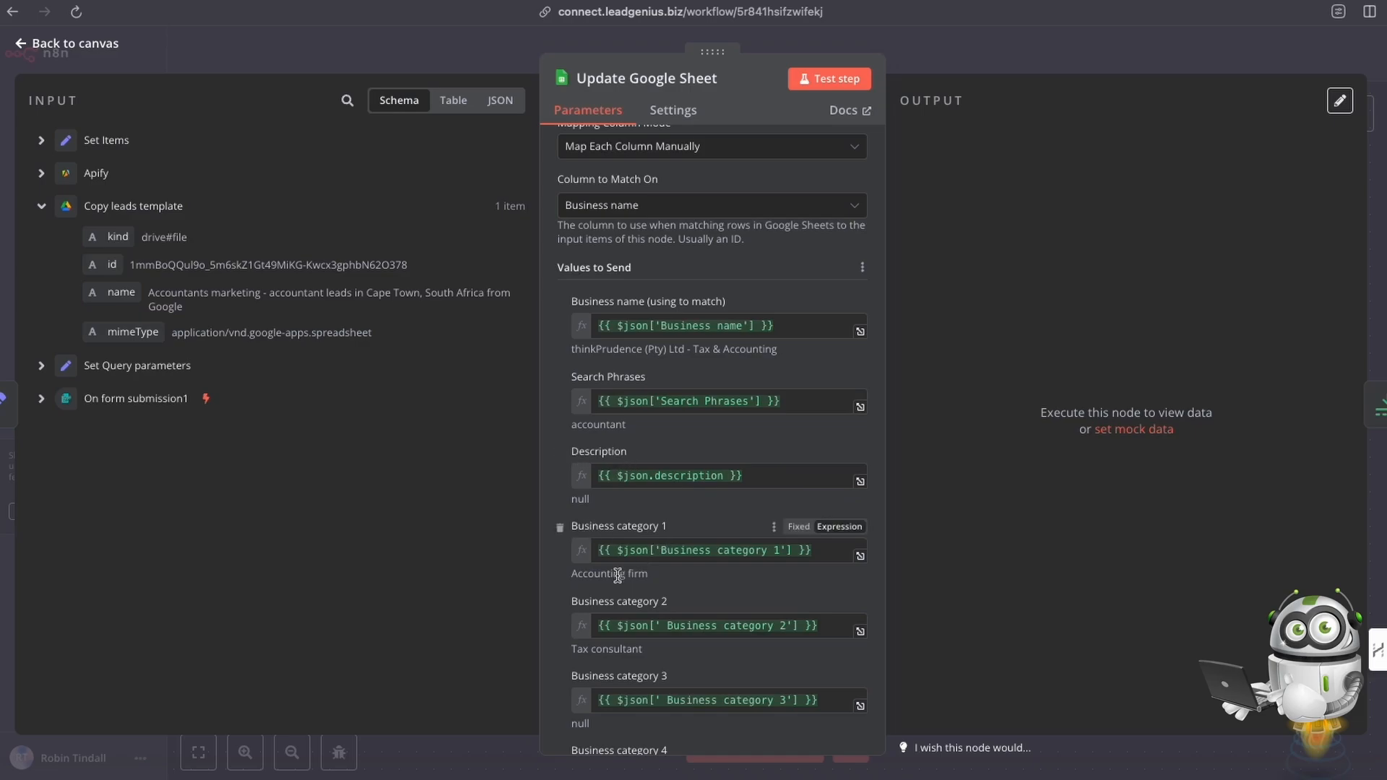
left_click(40, 141)
mouse_move(123, 171)
left_mouse_down()
mouse_move(244, 233)
mouse_move(132, 177)
left_mouse_up()
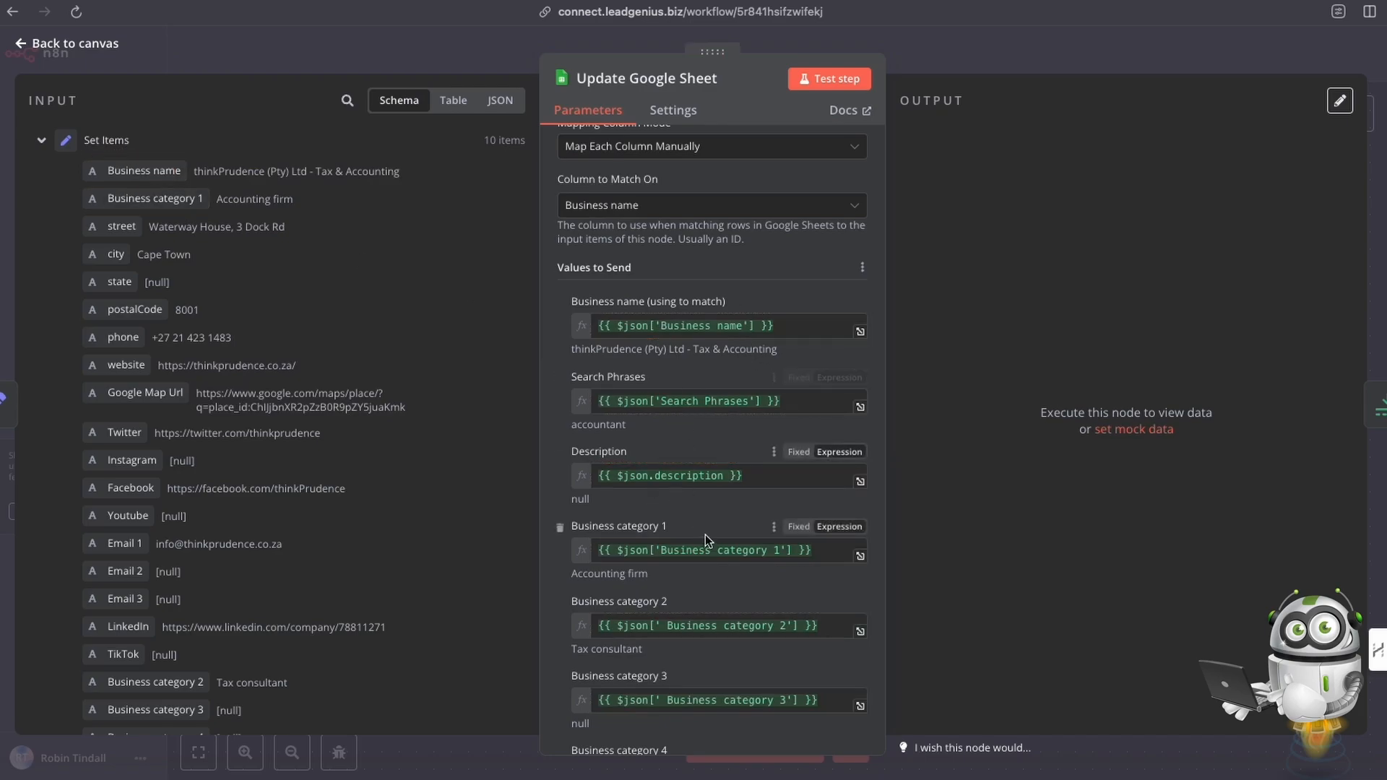
scroll(705, 534, "down", 15)
scroll(704, 536, "down", 5)
scroll(705, 536, "up", 20)
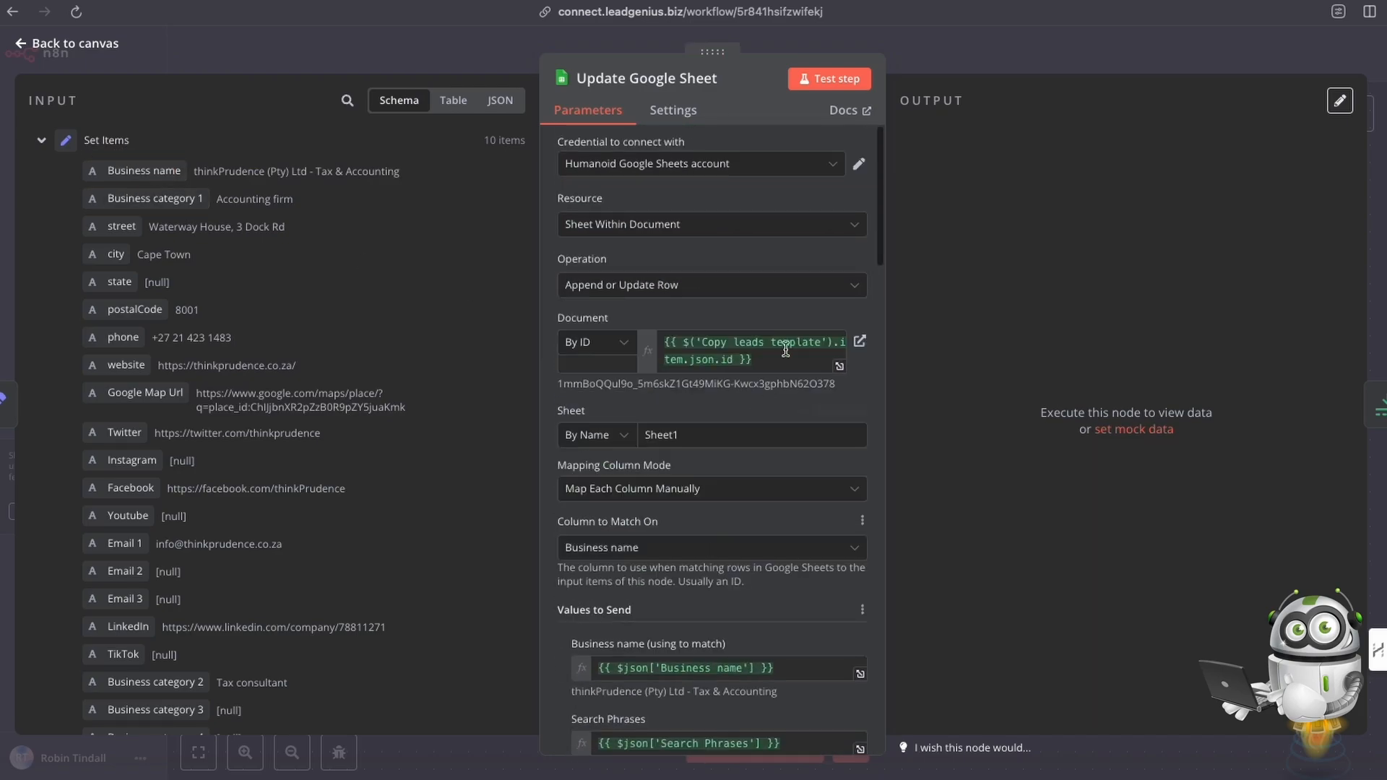
Run the Update Google Sheet node as a test step and open the Accountants marketing spreadsheet from Google Drive's Google Maps Scraper folder in full view
left_click(822, 77)
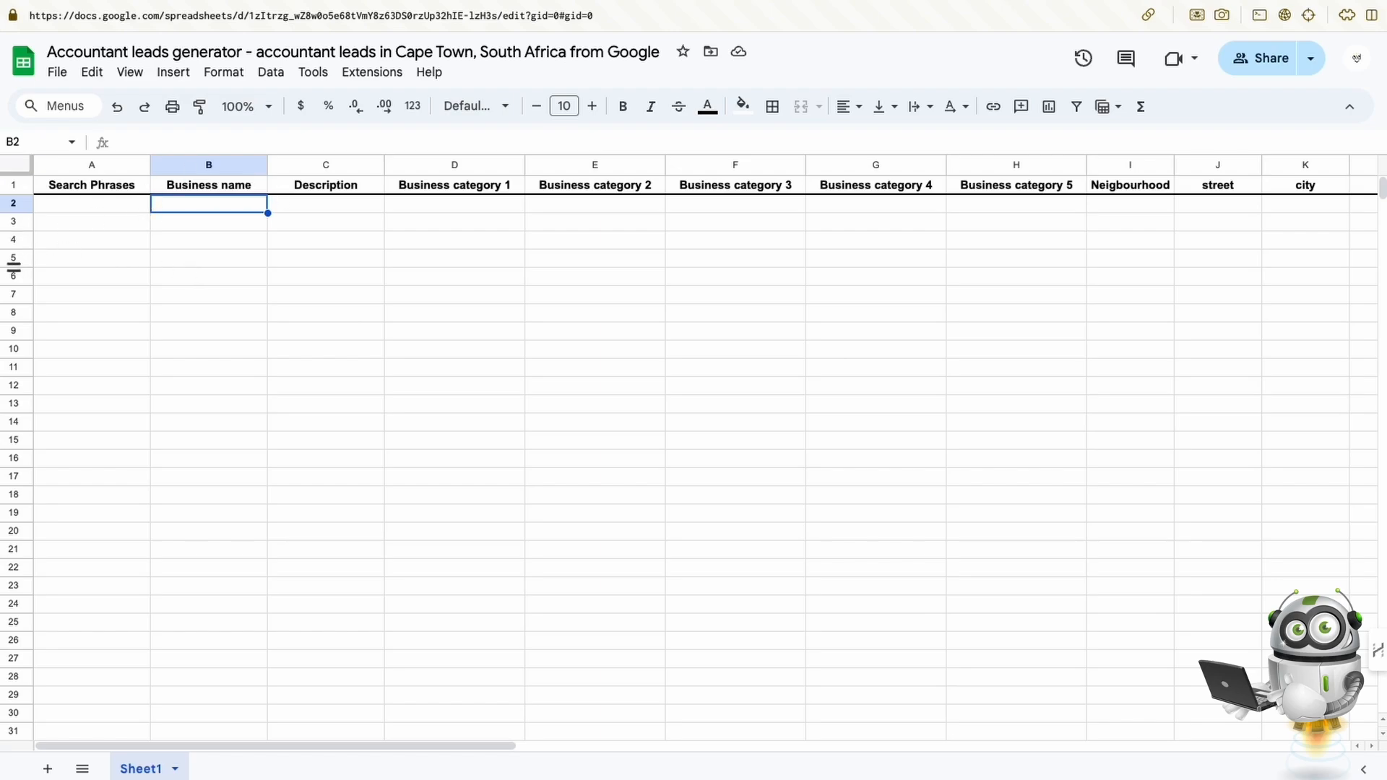
key("ctrl+Tab")
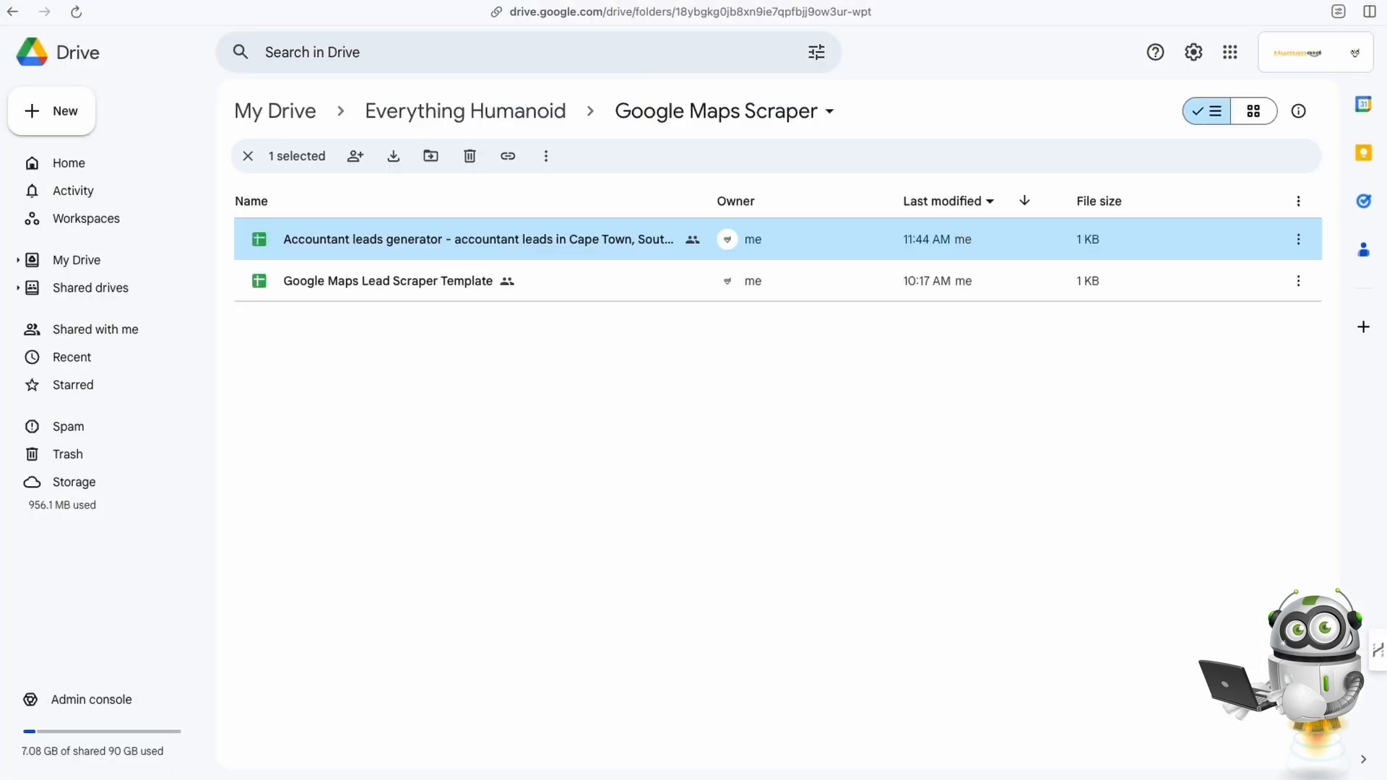
left_click(477, 111)
double_click(331, 328)
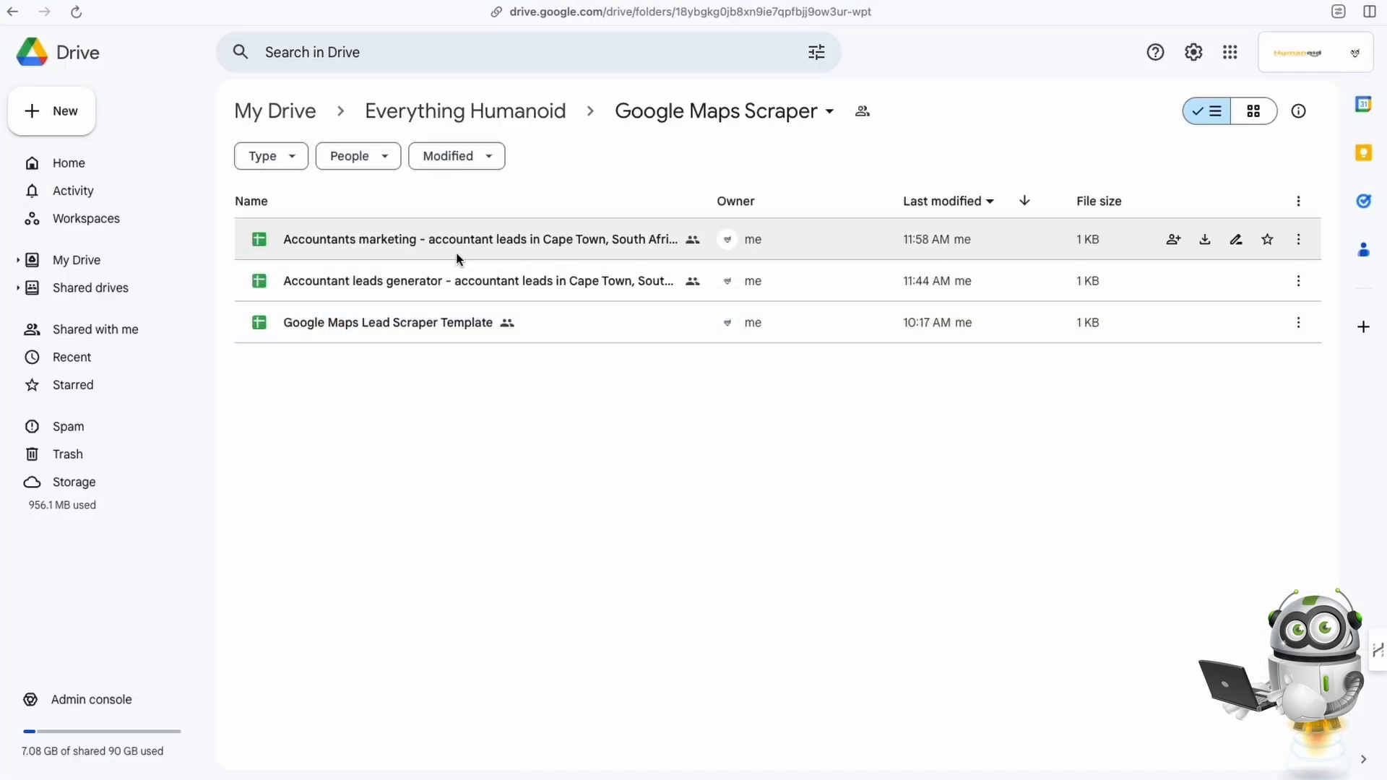
double_click(380, 242)
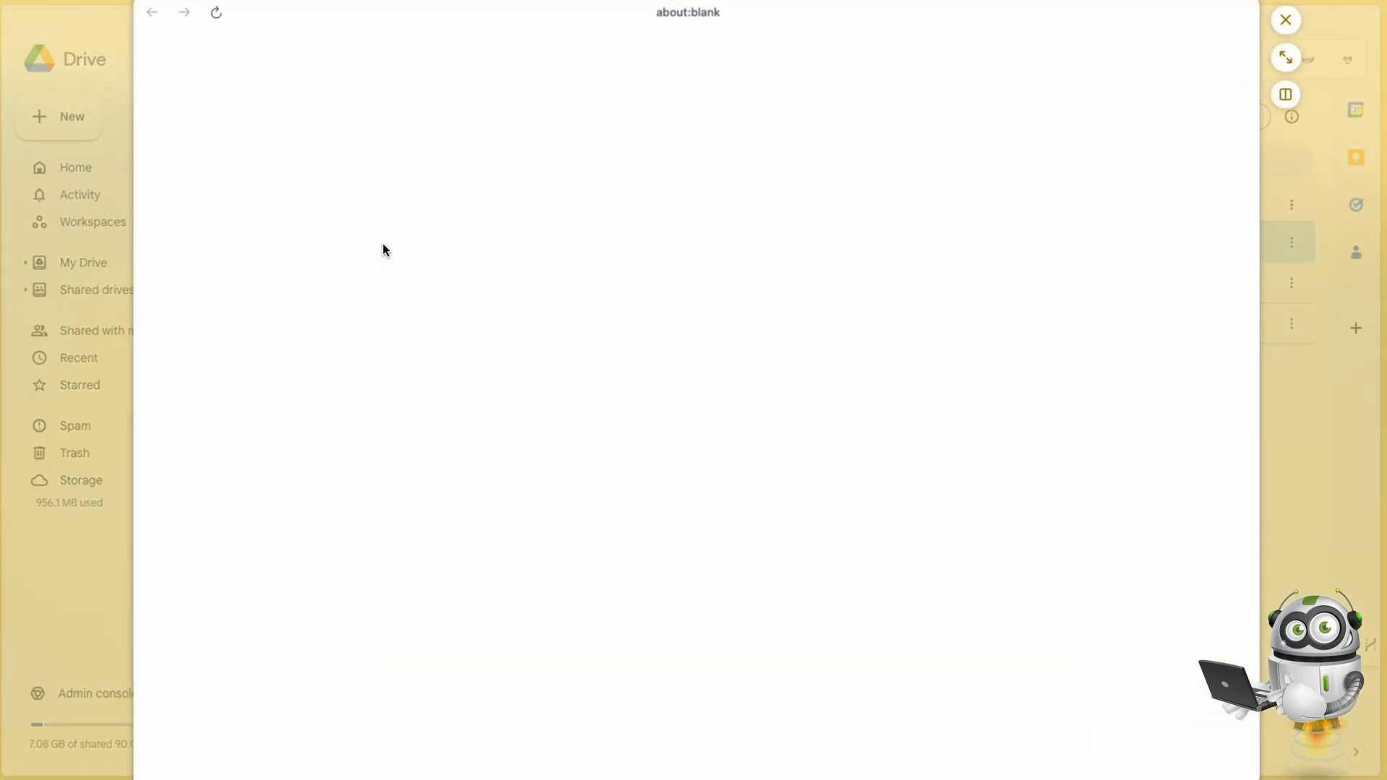
left_click(1281, 59)
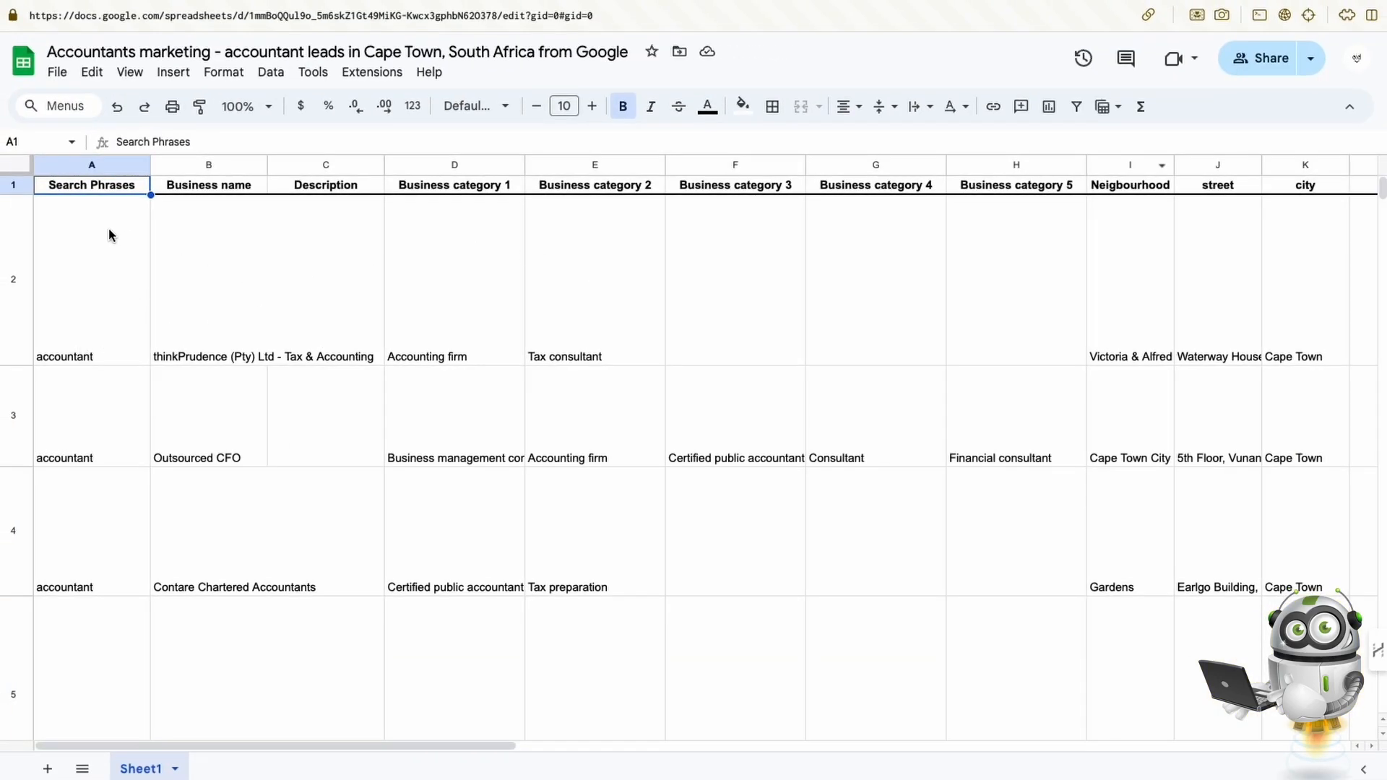
Vertically align all cells of the sheet to the middle
left_click(19, 169)
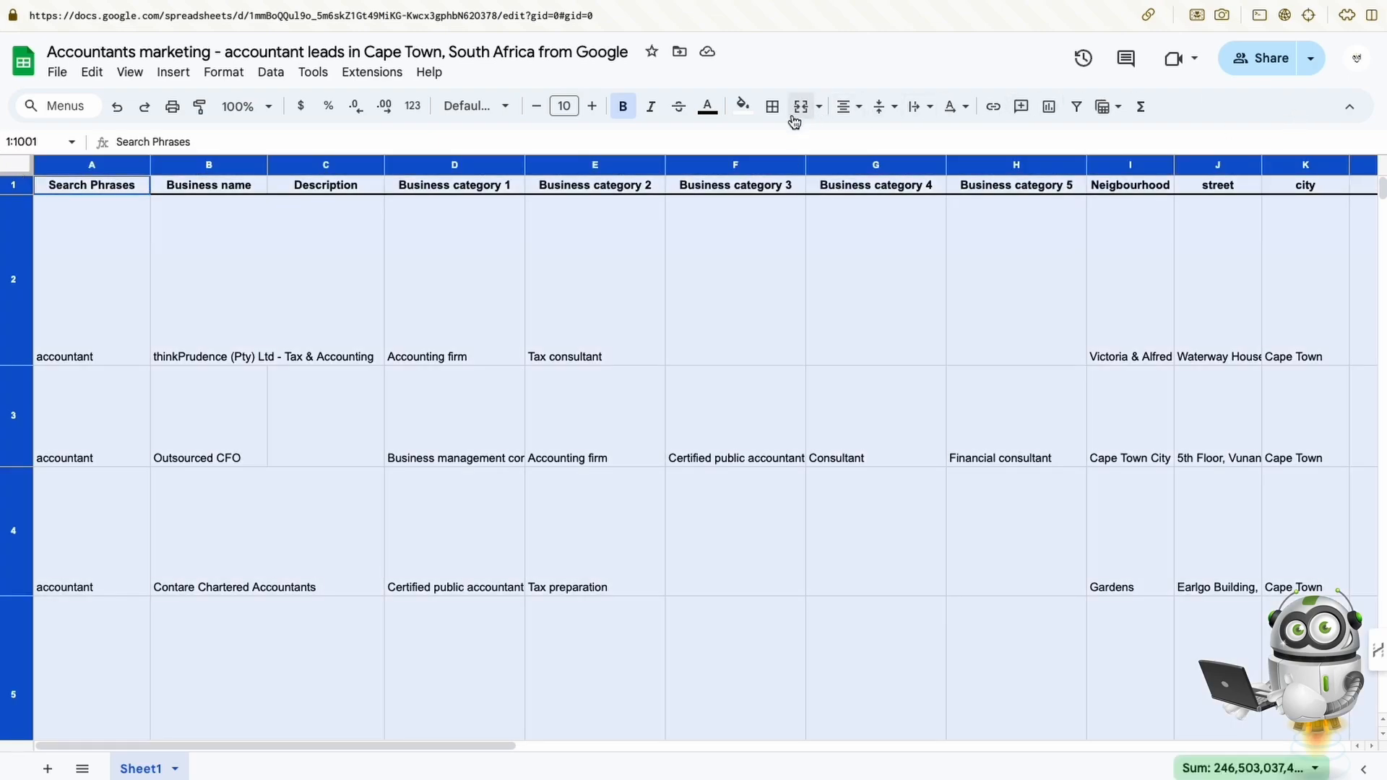
left_click(883, 107)
left_click(910, 143)
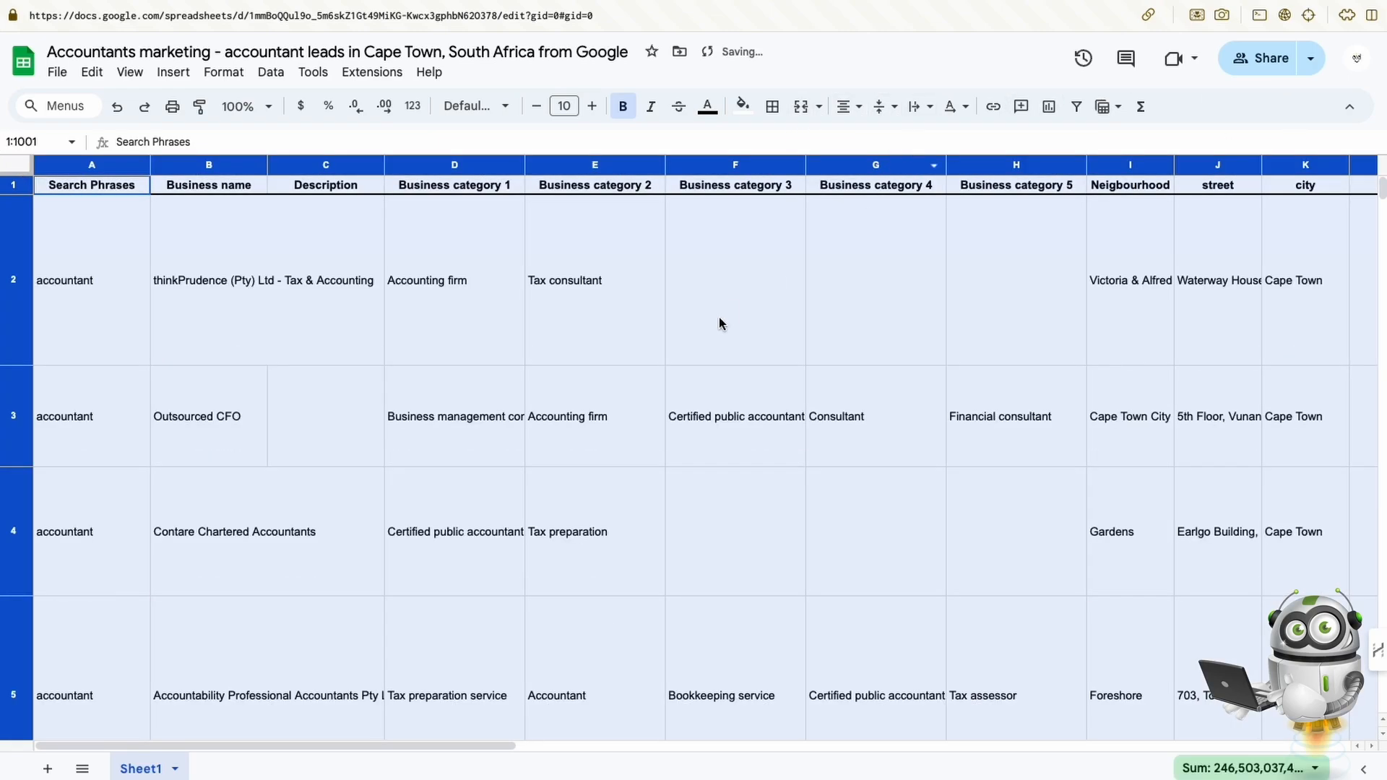
left_click(721, 324)
Review the lead rows across all columns, from the business categories through contact details and emails to Additional Info
left_click(296, 312)
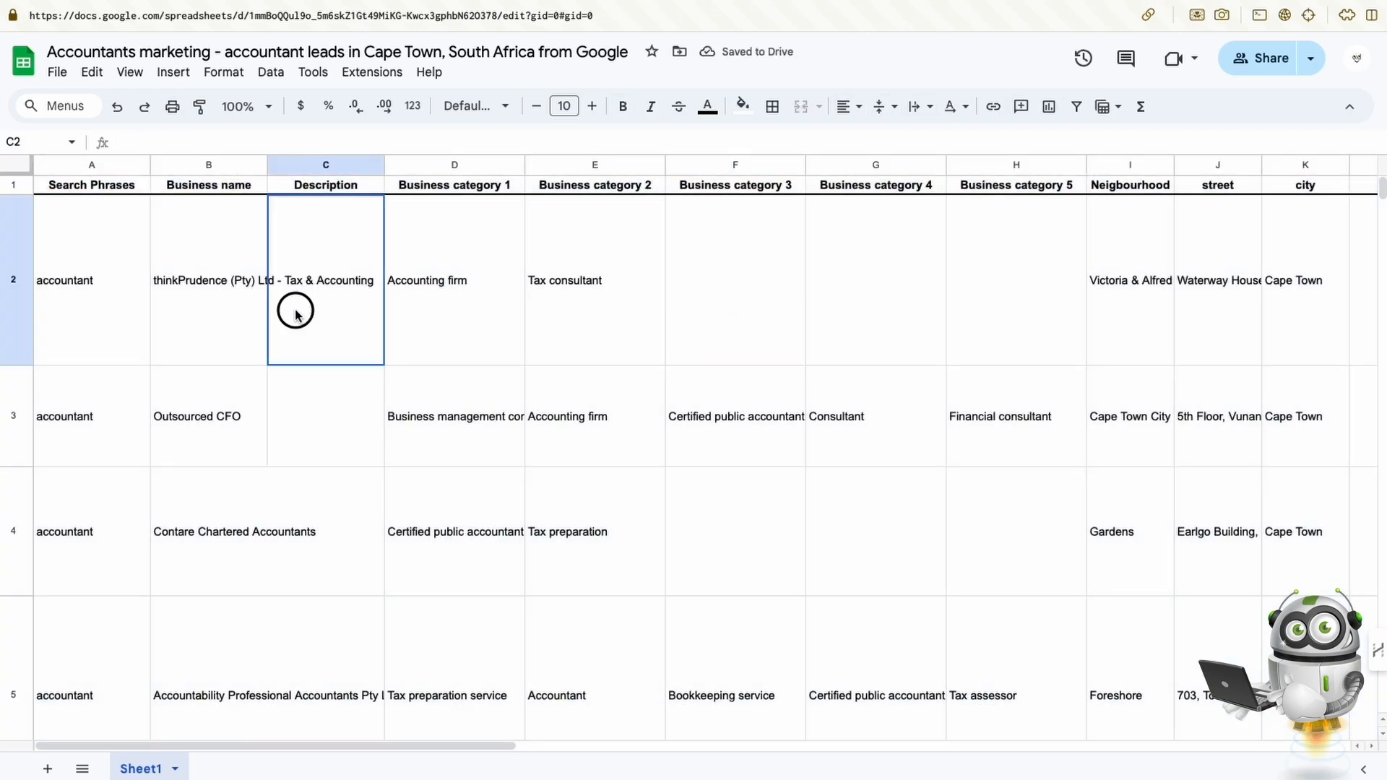
left_click(442, 321)
left_click(616, 338)
scroll(765, 329, "right", 15)
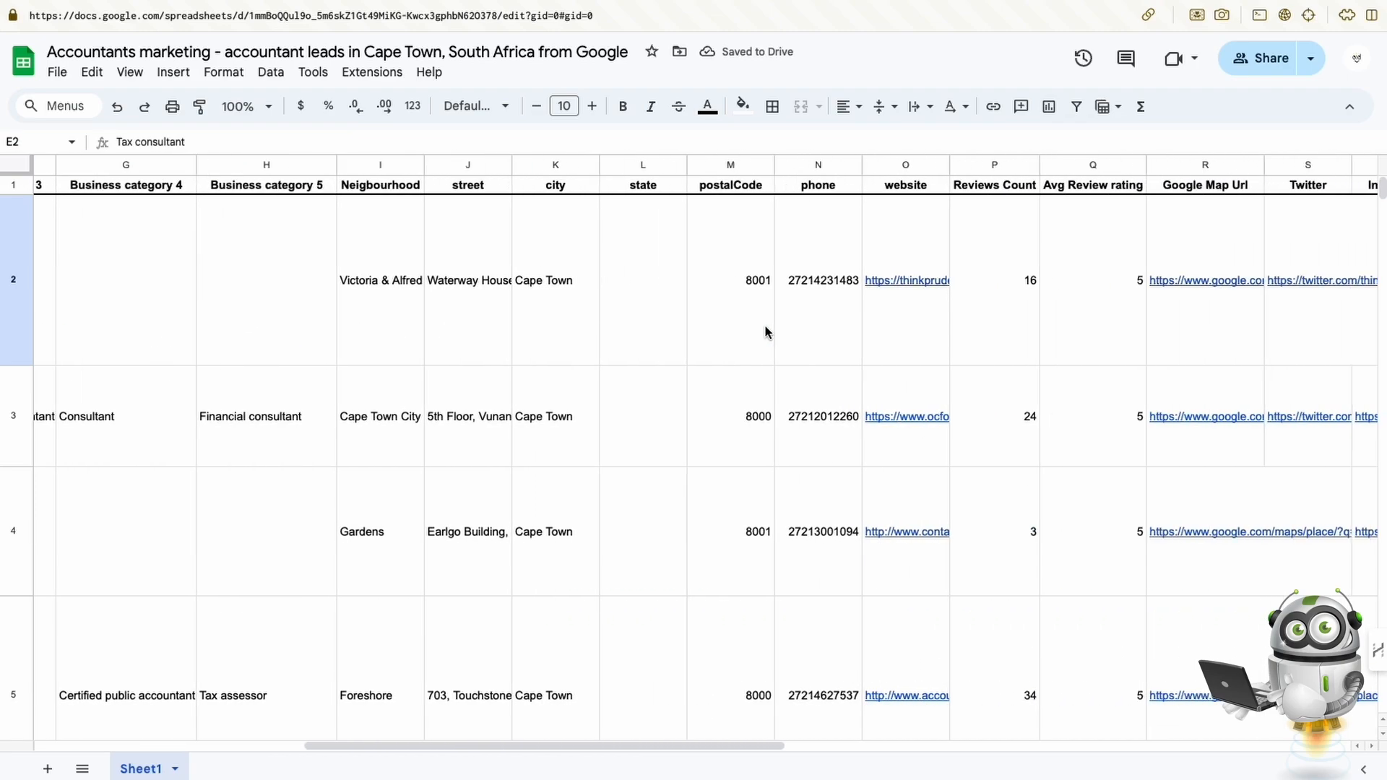
scroll(762, 332, "right", 5)
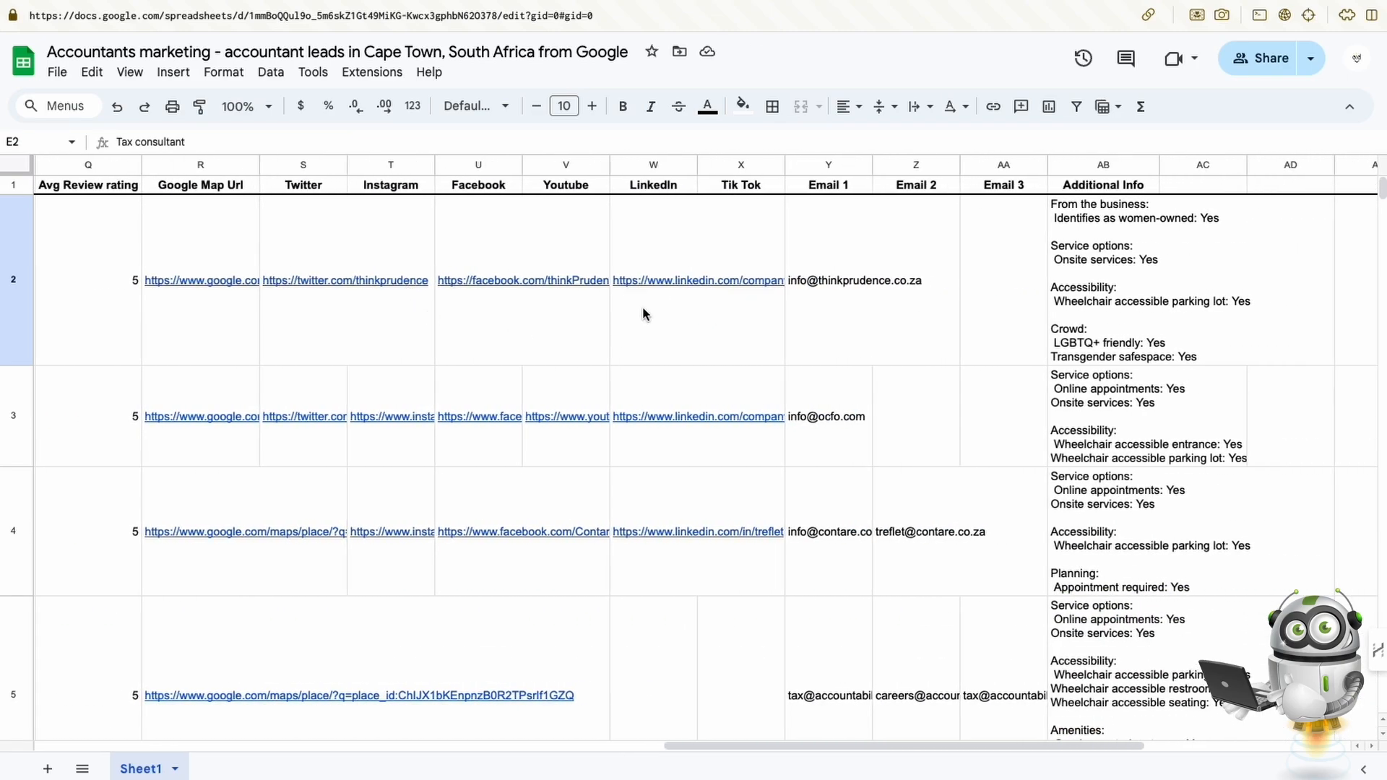
left_click(813, 325)
scroll(826, 319, "right", 5)
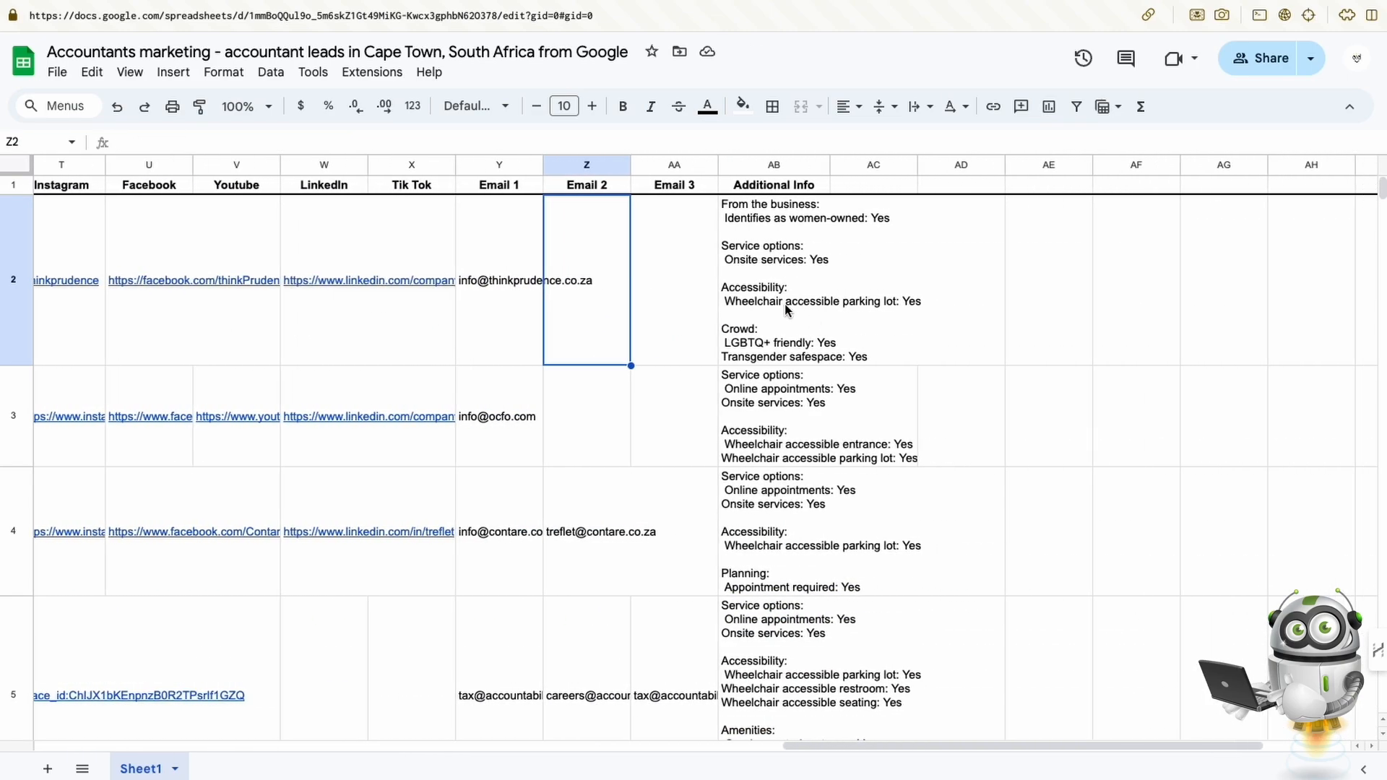
left_click(786, 305)
left_click(793, 396)
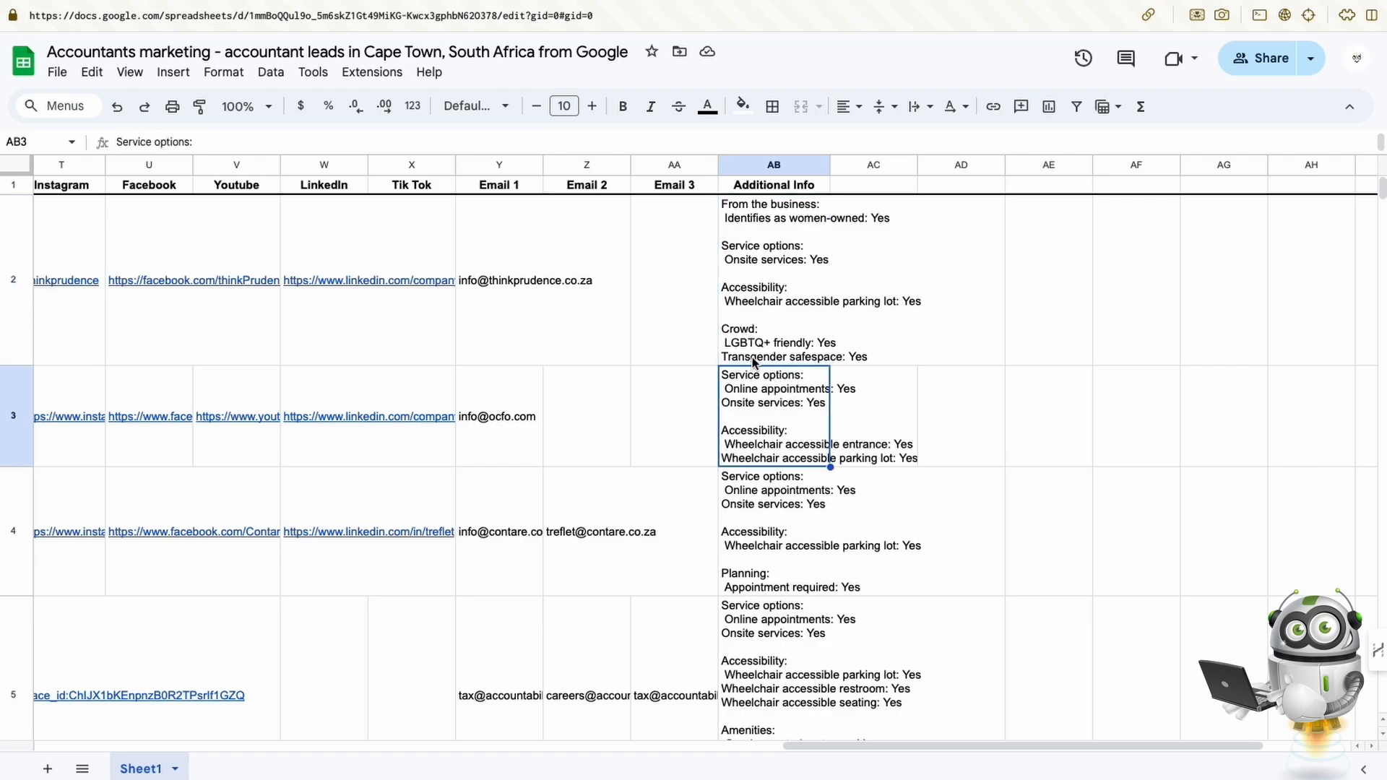
scroll(734, 353, "left", 15)
scroll(383, 280, "left", 3)
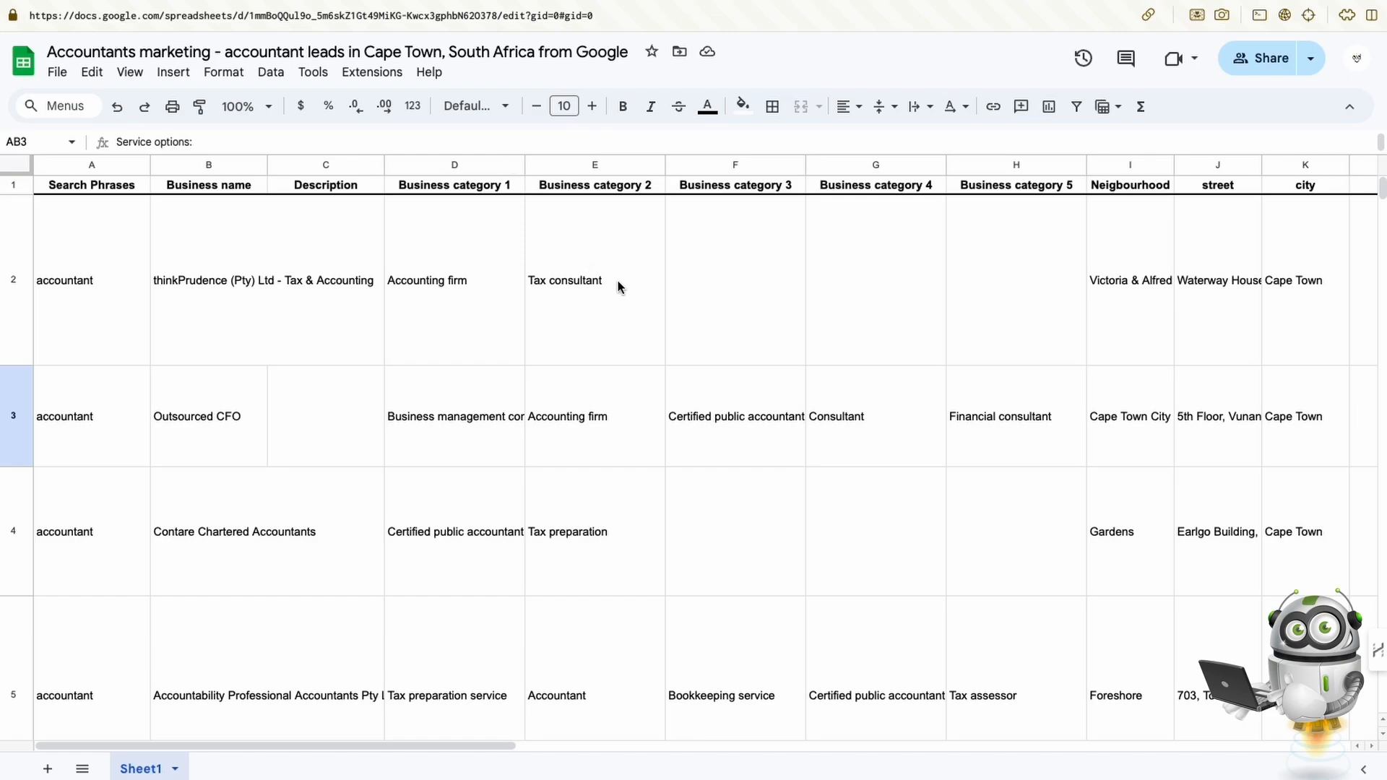
Examine the Business name entries in rows 2 to 4 of the leads sheet
left_click(208, 302)
left_click(208, 404)
left_click(217, 533)
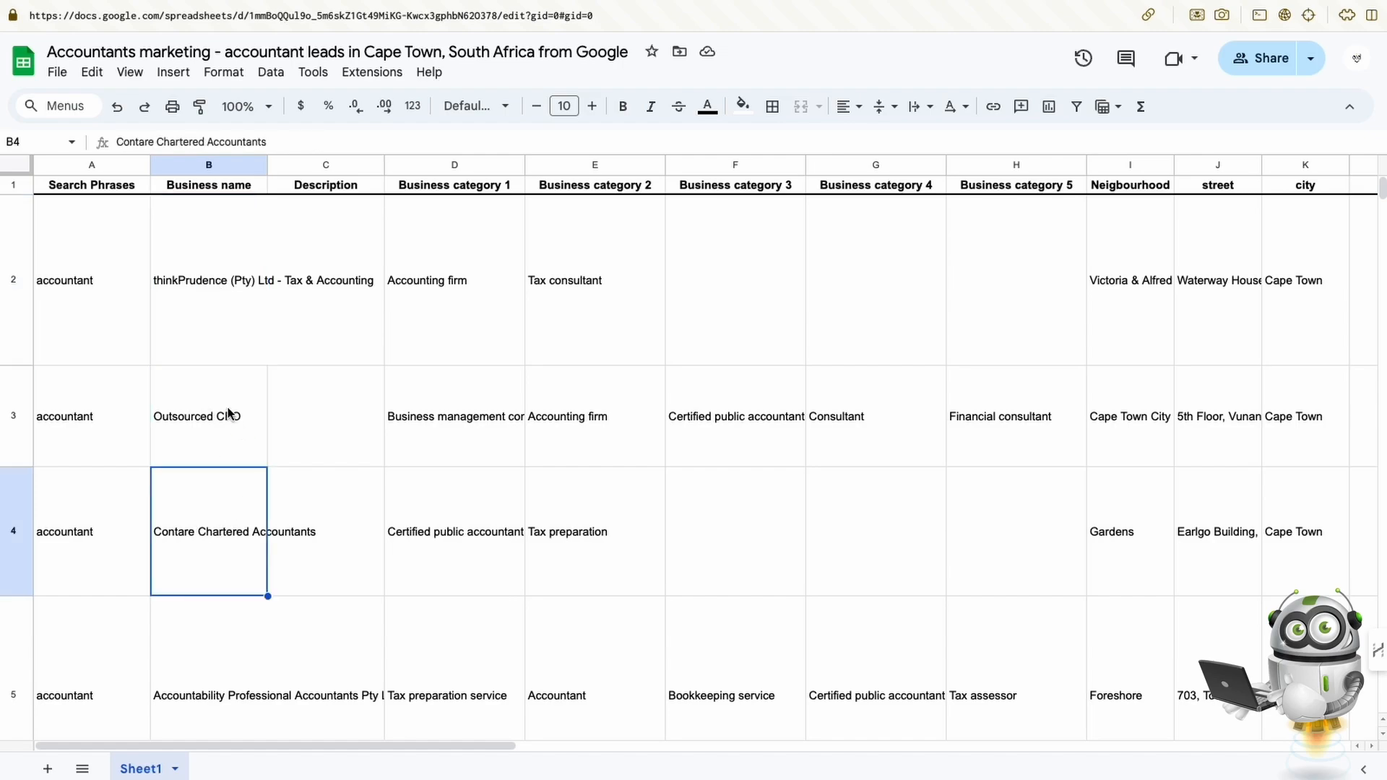
left_click(226, 412)
left_click(218, 345)
left_click(447, 343)
left_click(241, 356)
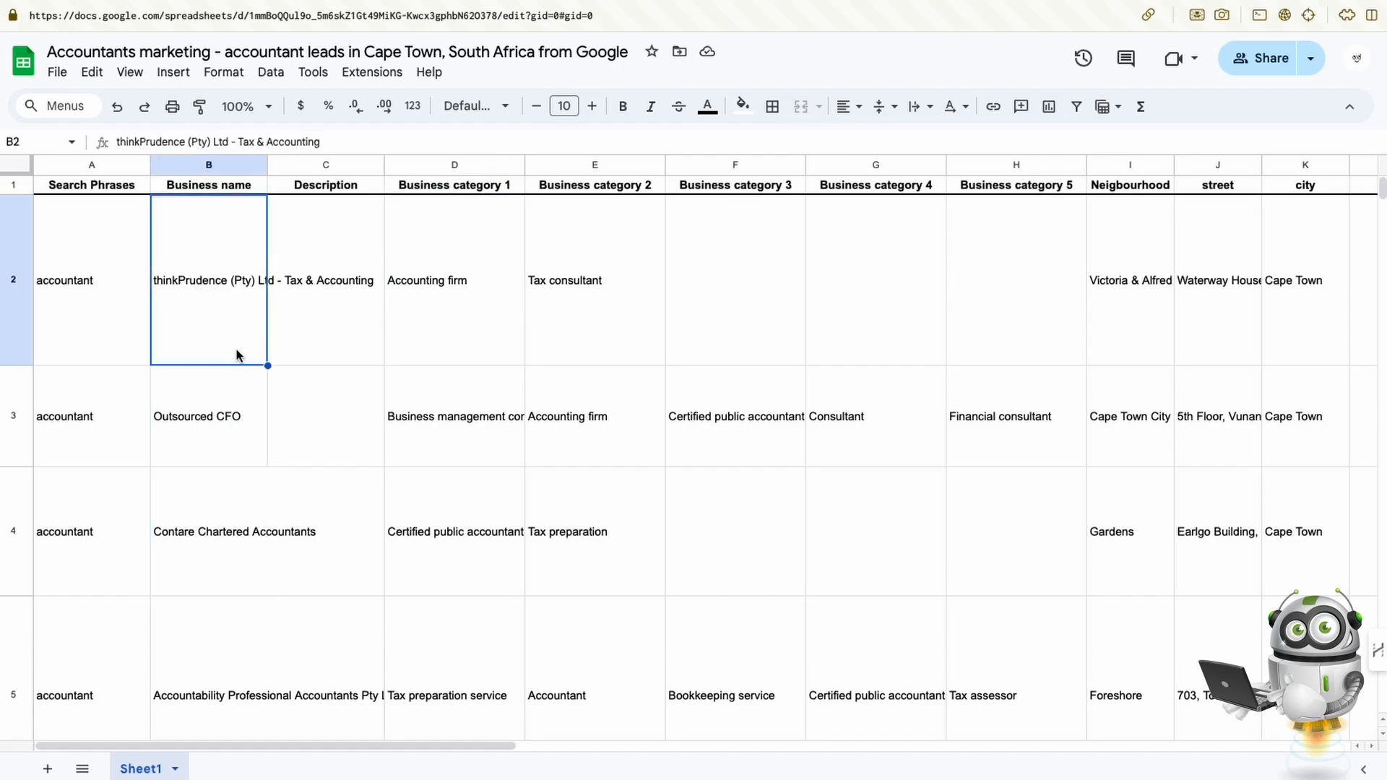
left_click(239, 549)
left_click(221, 431)
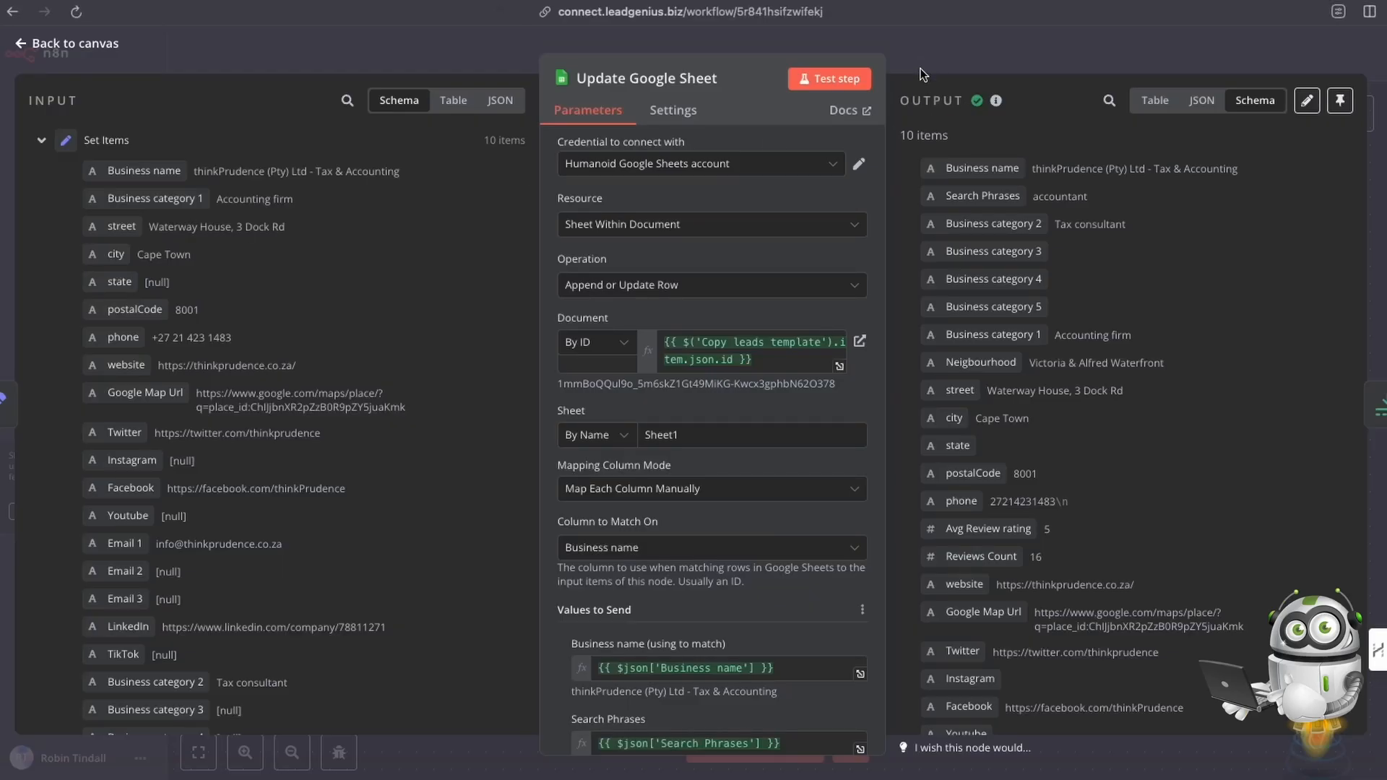
Return to the n8n workflow canvas and search the node library for "limi" without adding a node
left_click(922, 72)
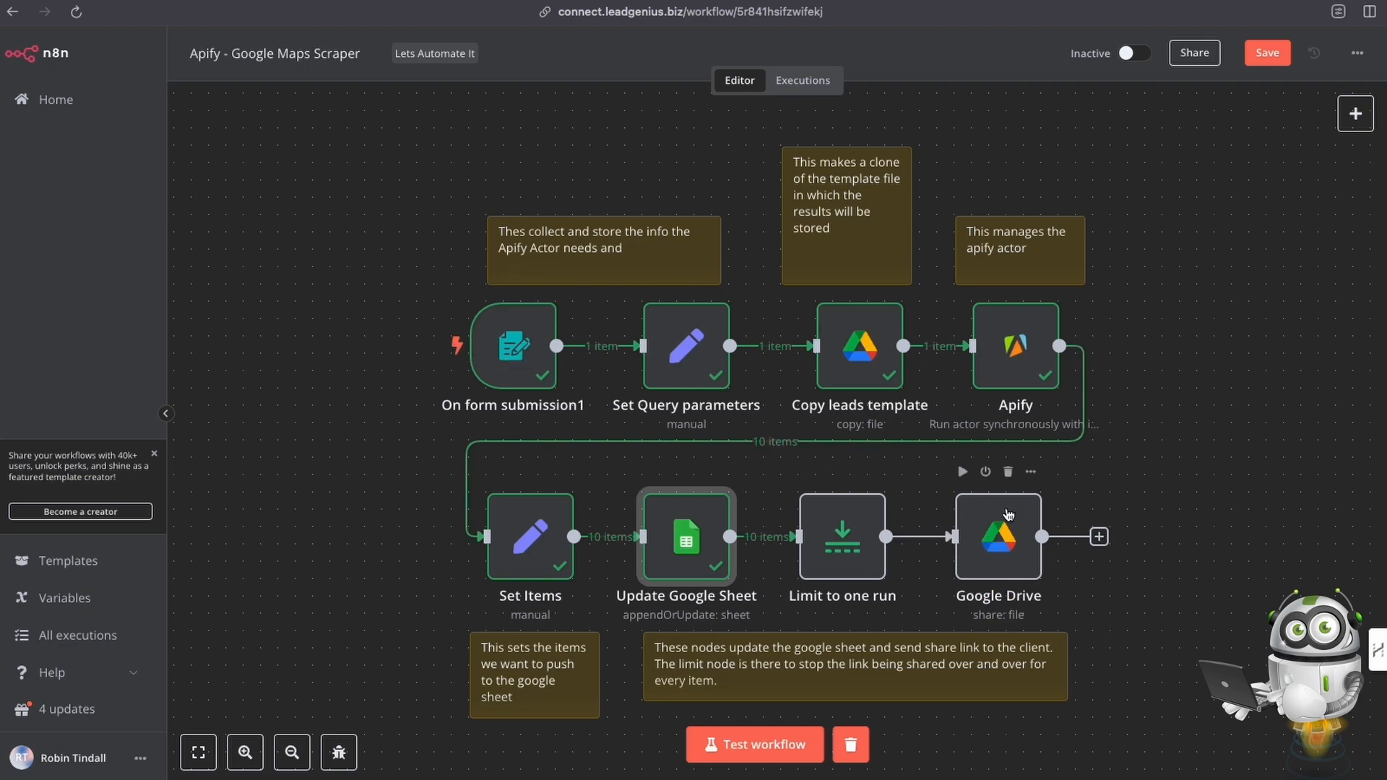
left_click(852, 534)
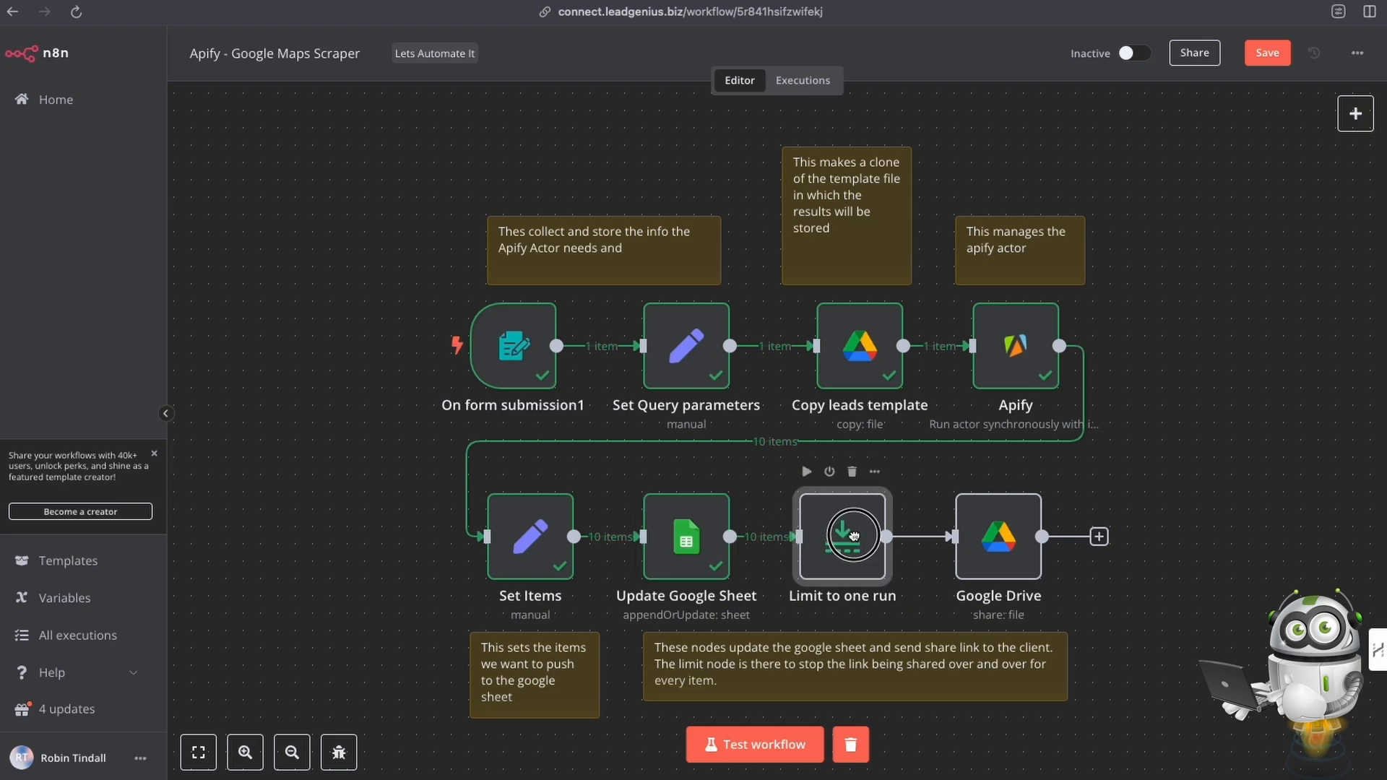
left_click(1355, 114)
type("limi")
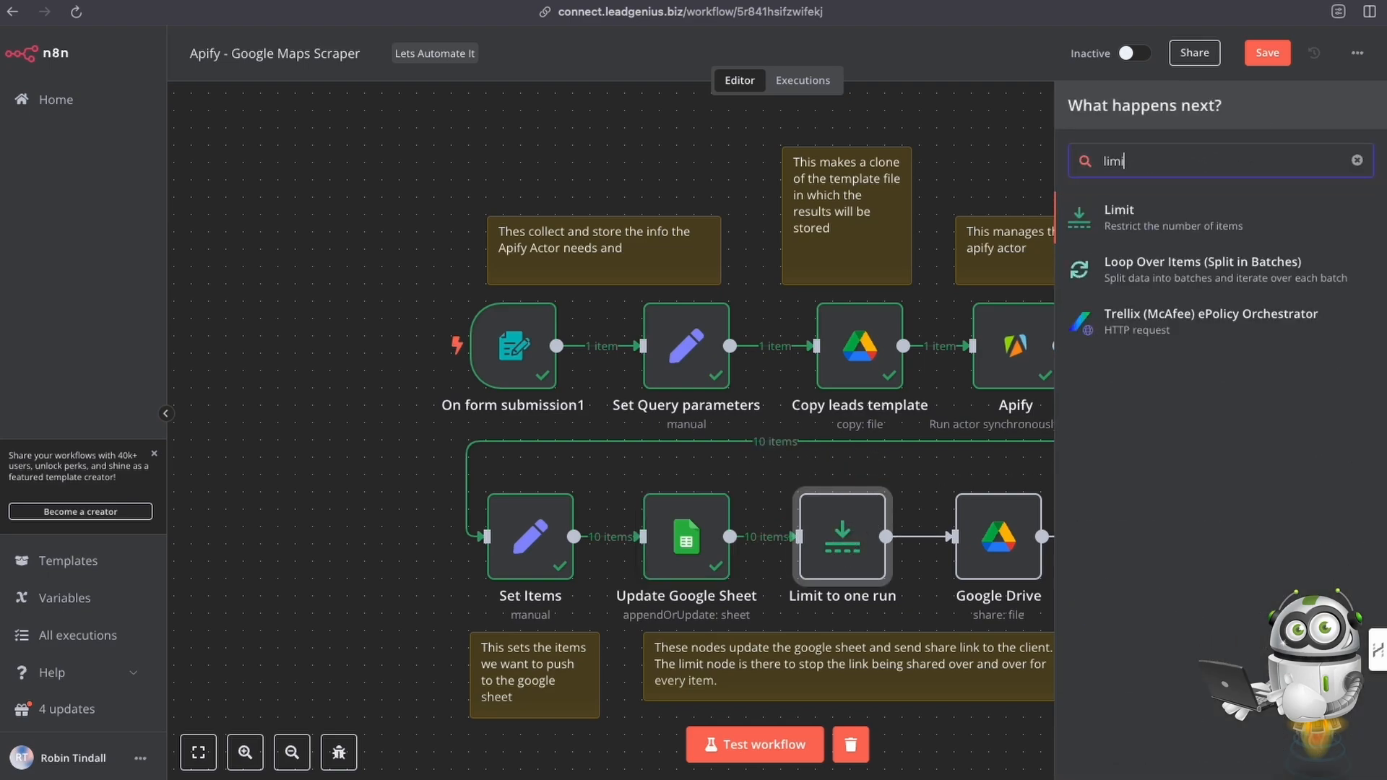
left_click(995, 161)
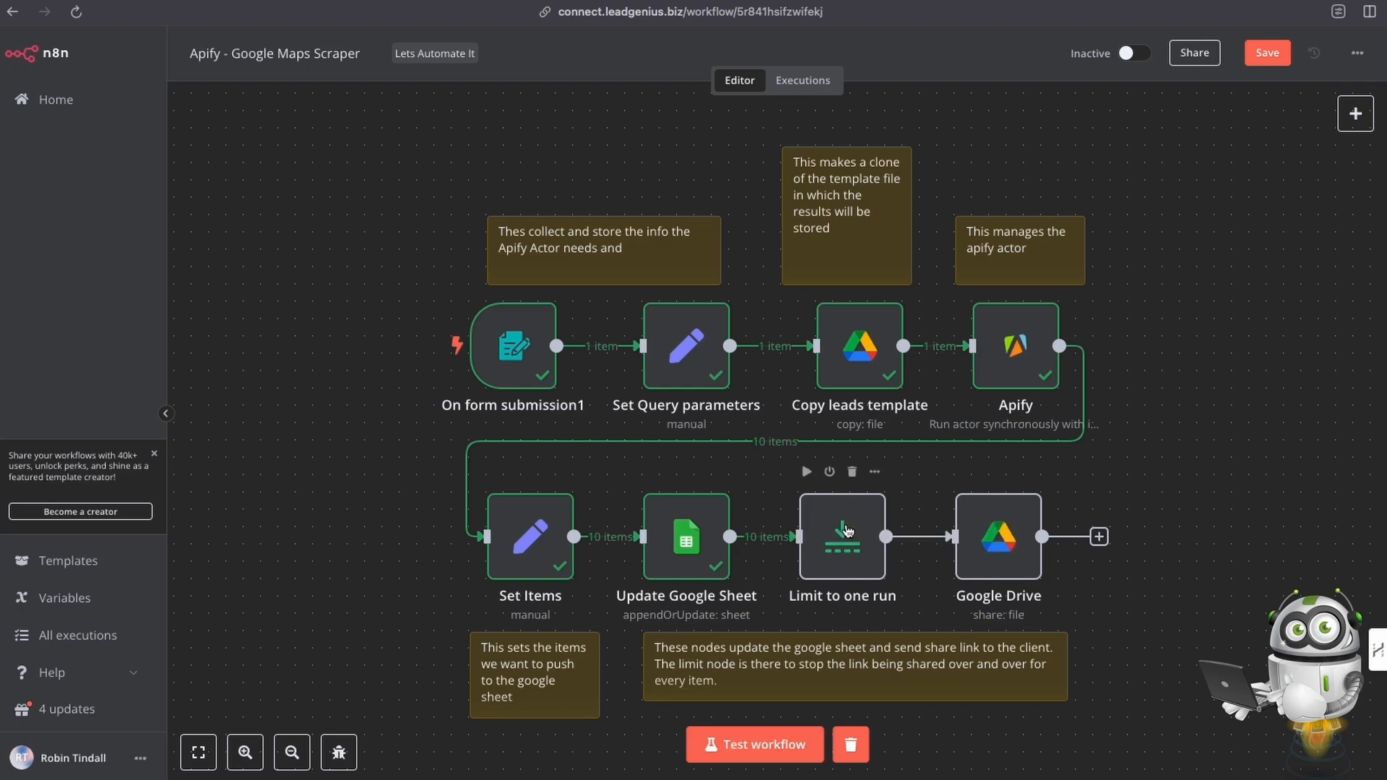
Check the Limit to one run node's Max Items and Keep settings, and execute the node from the canvas
left_click(845, 551)
double_click(845, 550)
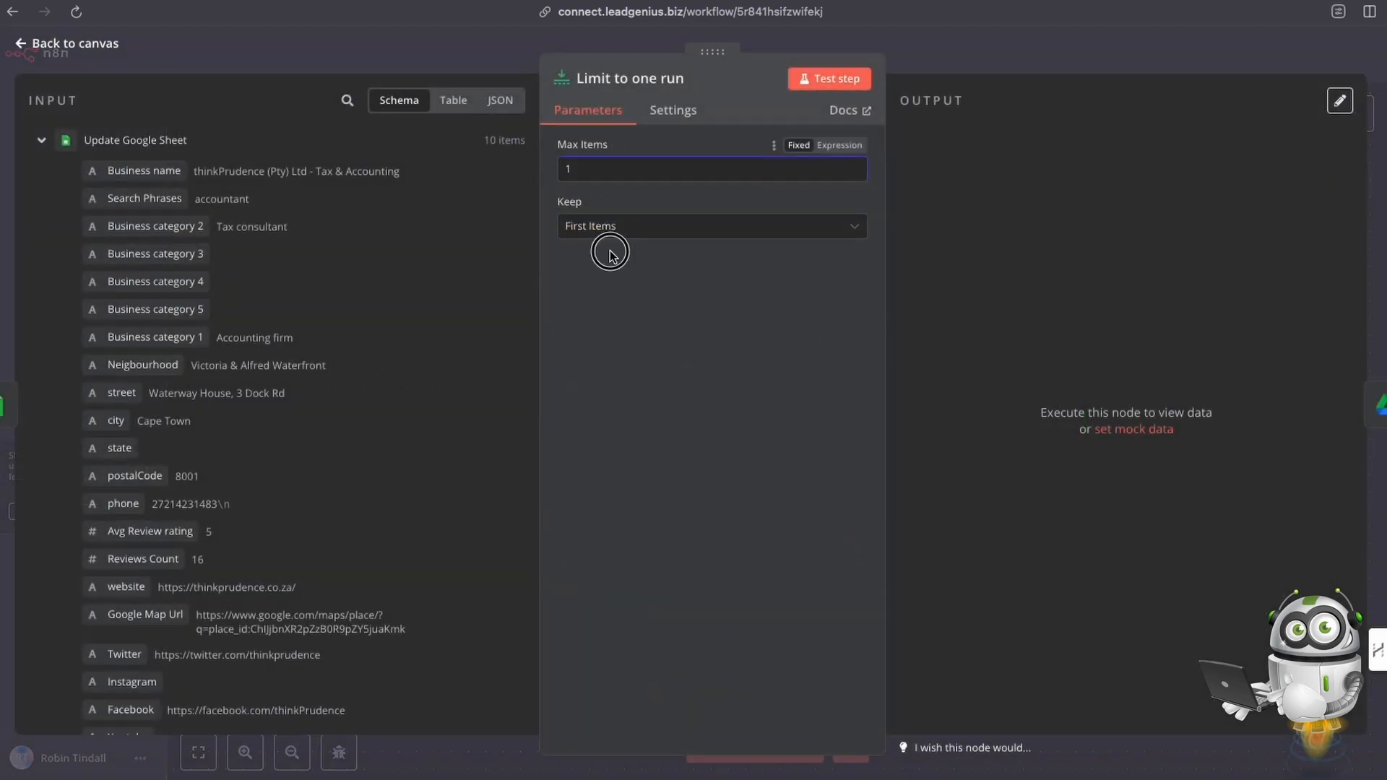
left_click(999, 55)
left_click(807, 472)
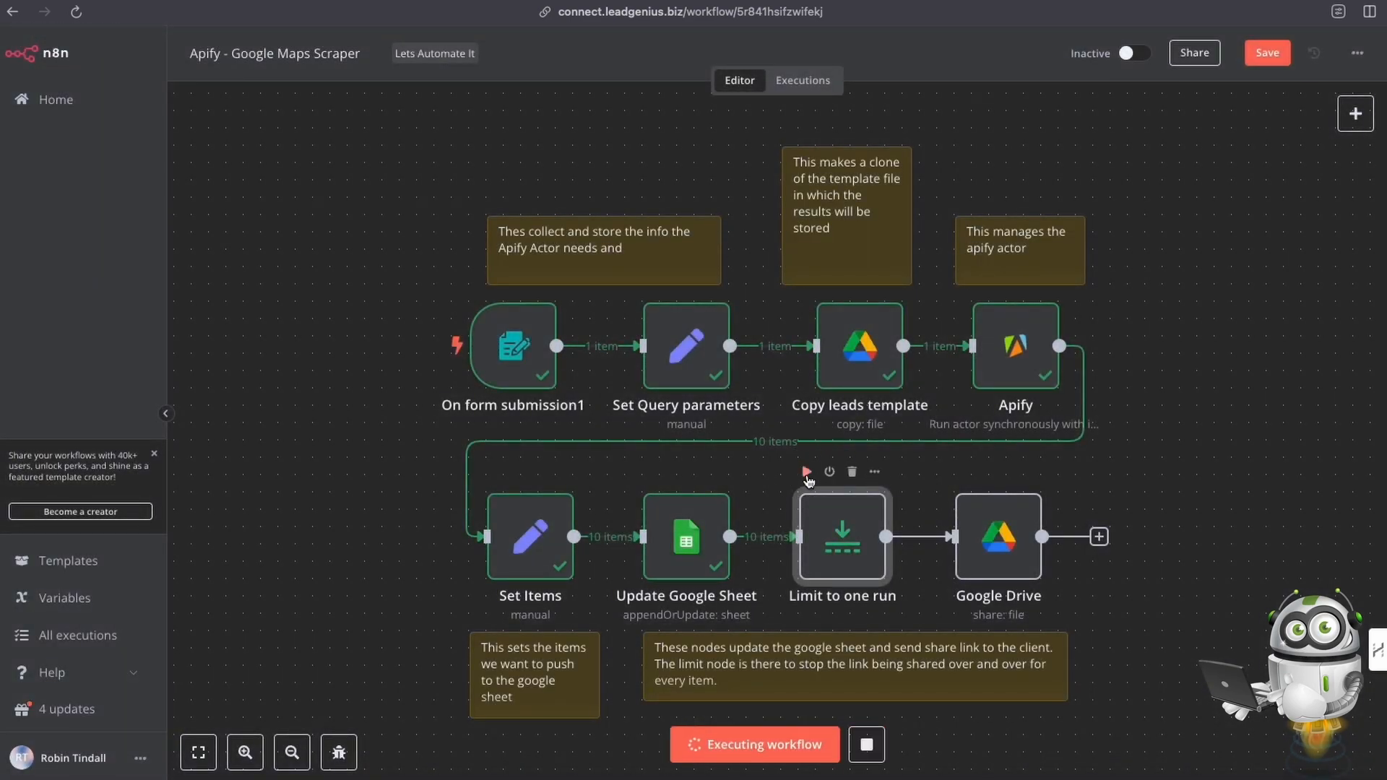
Open the final Google Drive node, review its Share operation and compare its file ID with the Copy leads template input
left_click(1012, 544)
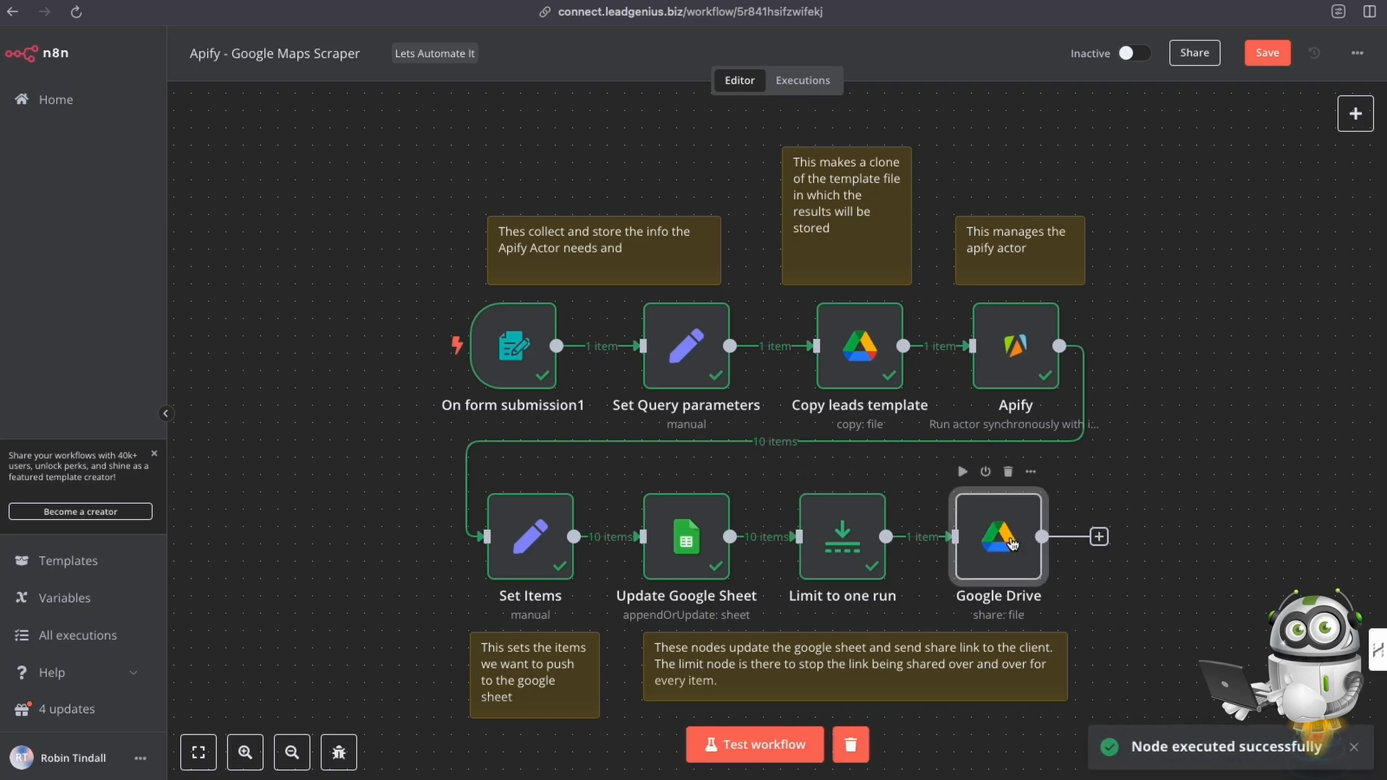
key("Return")
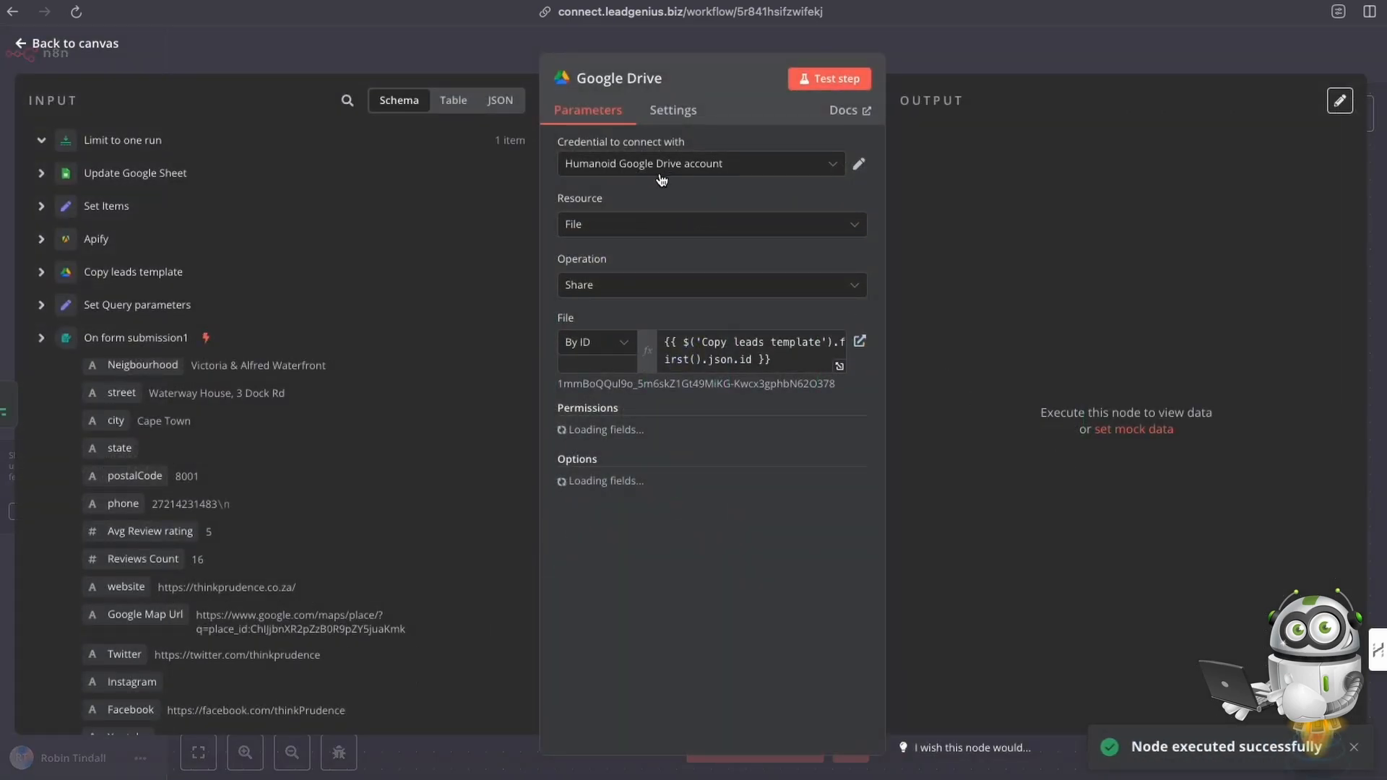
left_click(650, 289)
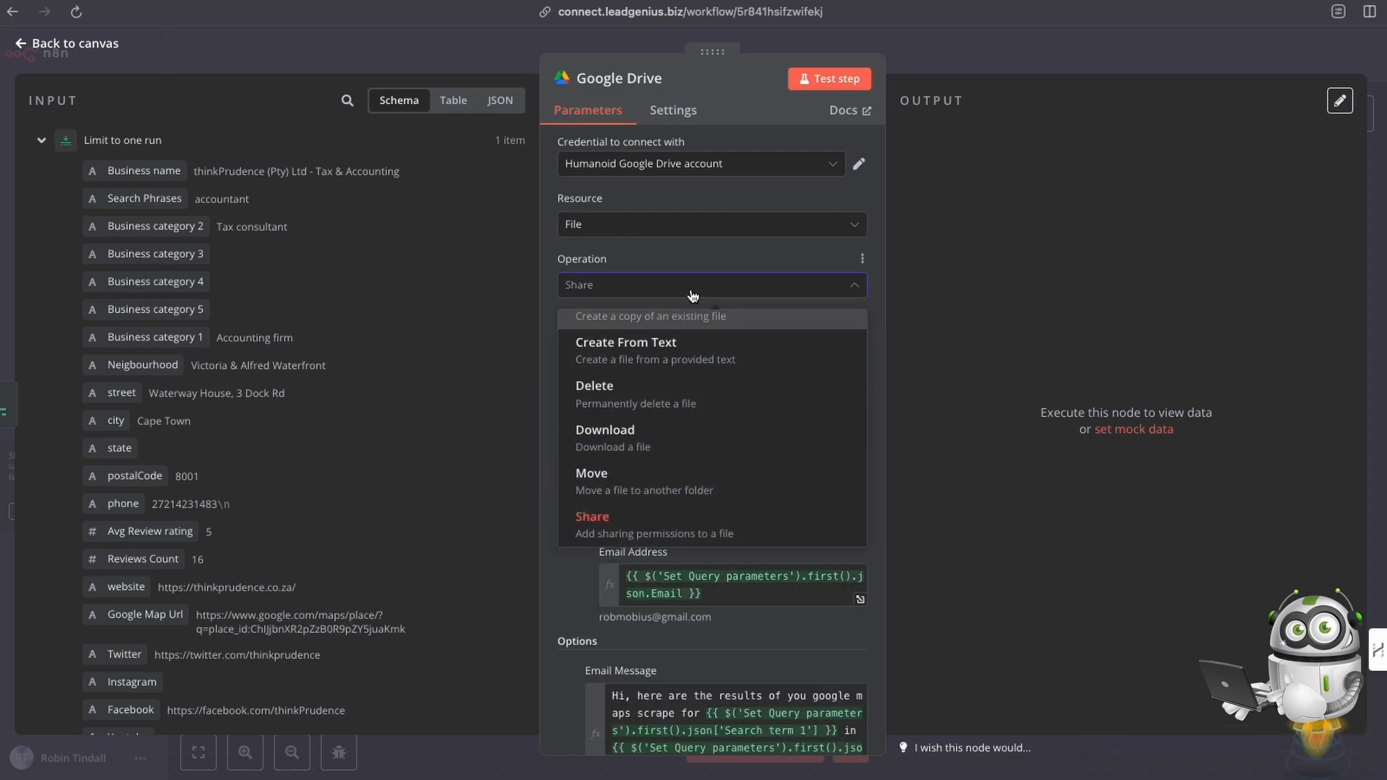
left_click(693, 296)
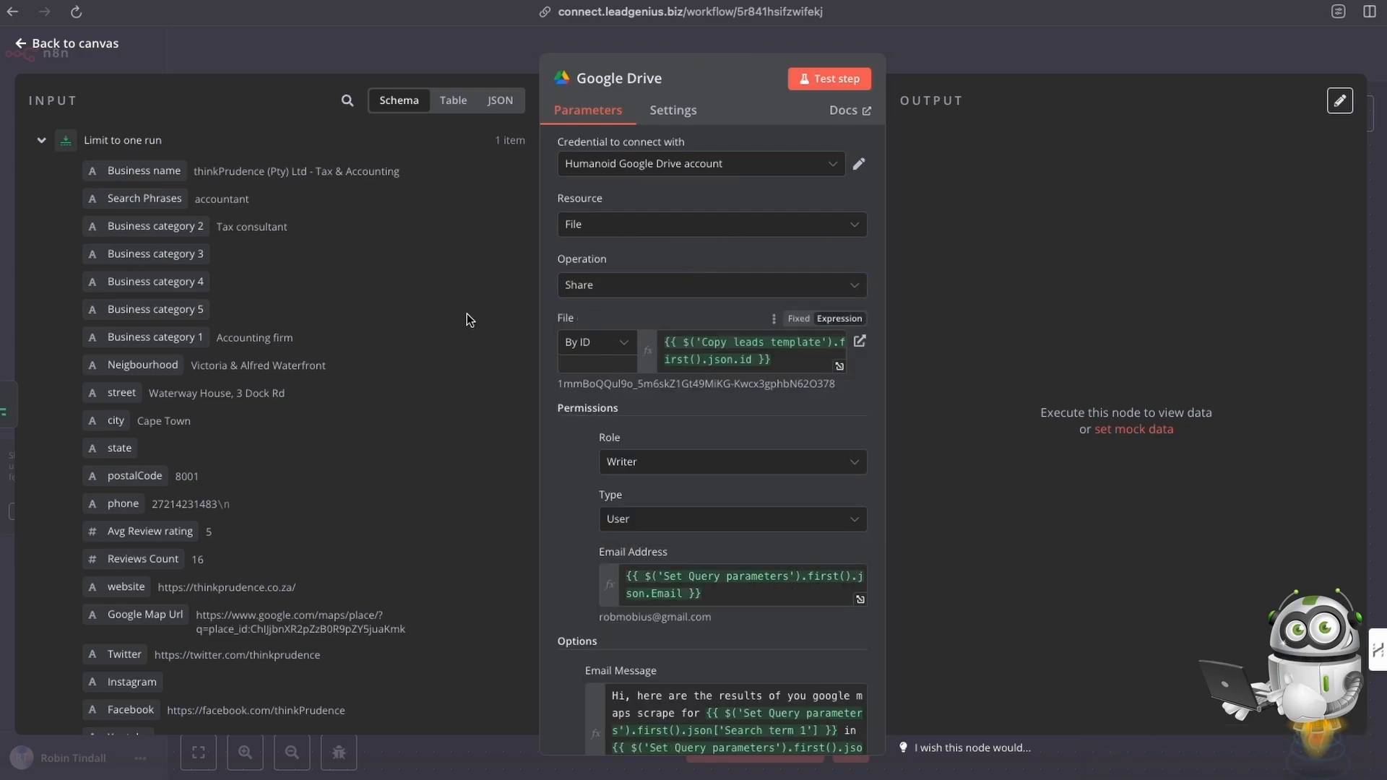
left_click(41, 142)
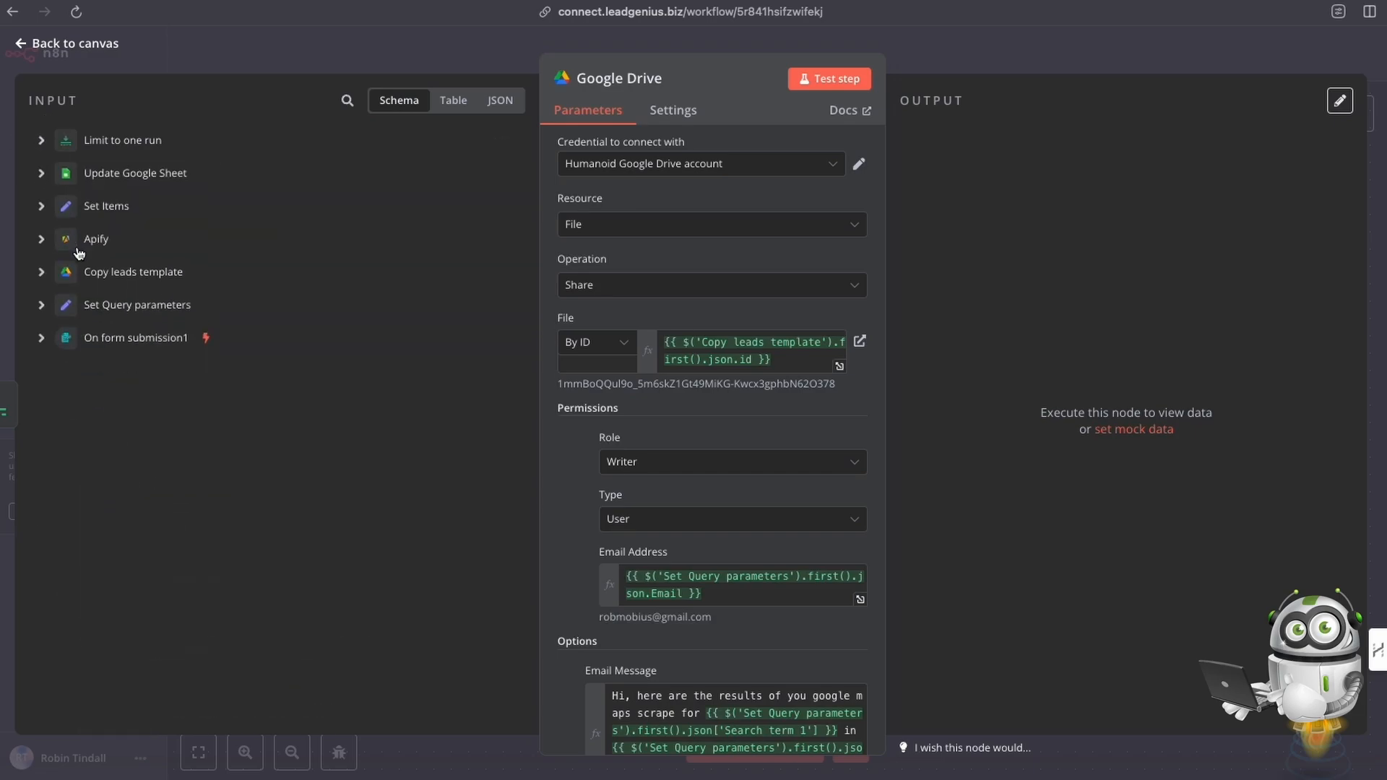
left_click(137, 279)
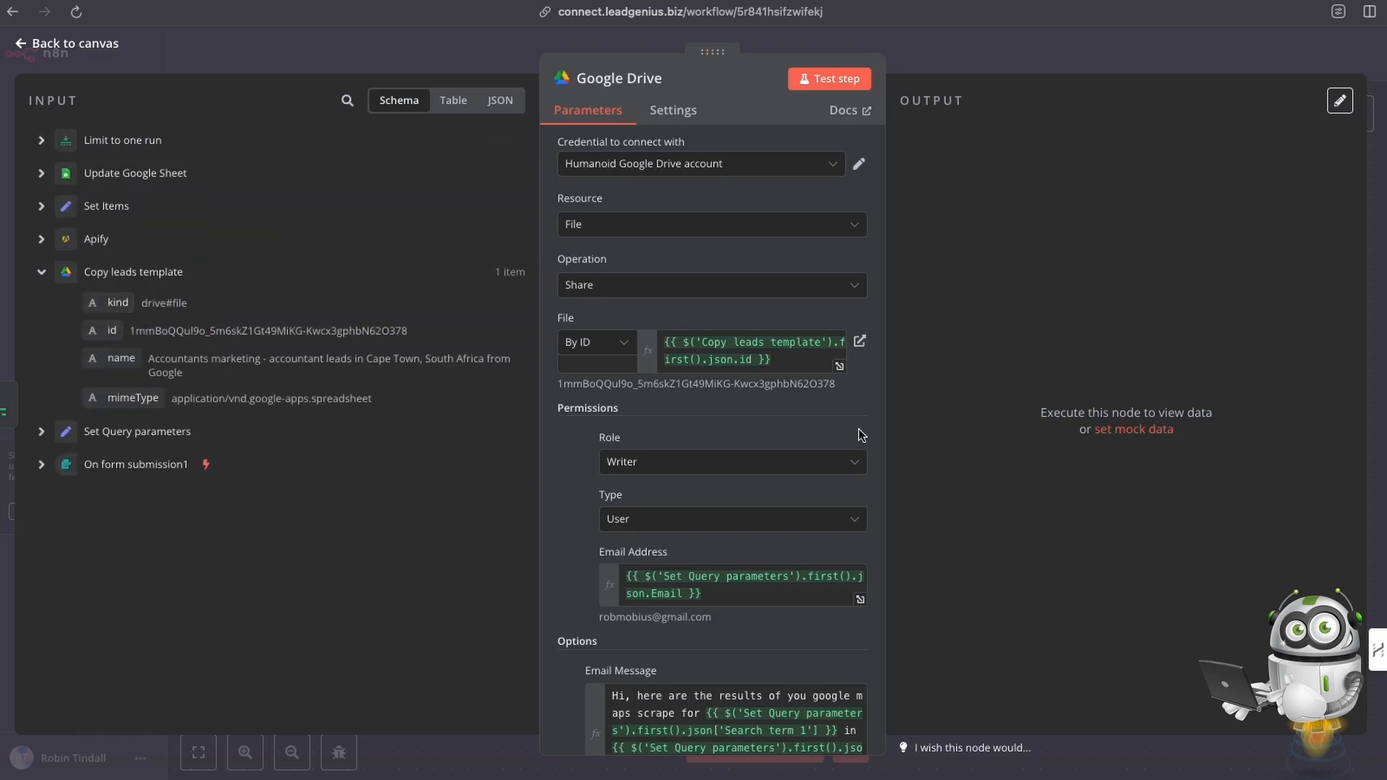
Review the node's sharing permissions and compare the Email Address expression with the Set Query parameters input fields
scroll(650, 433, "down", 2)
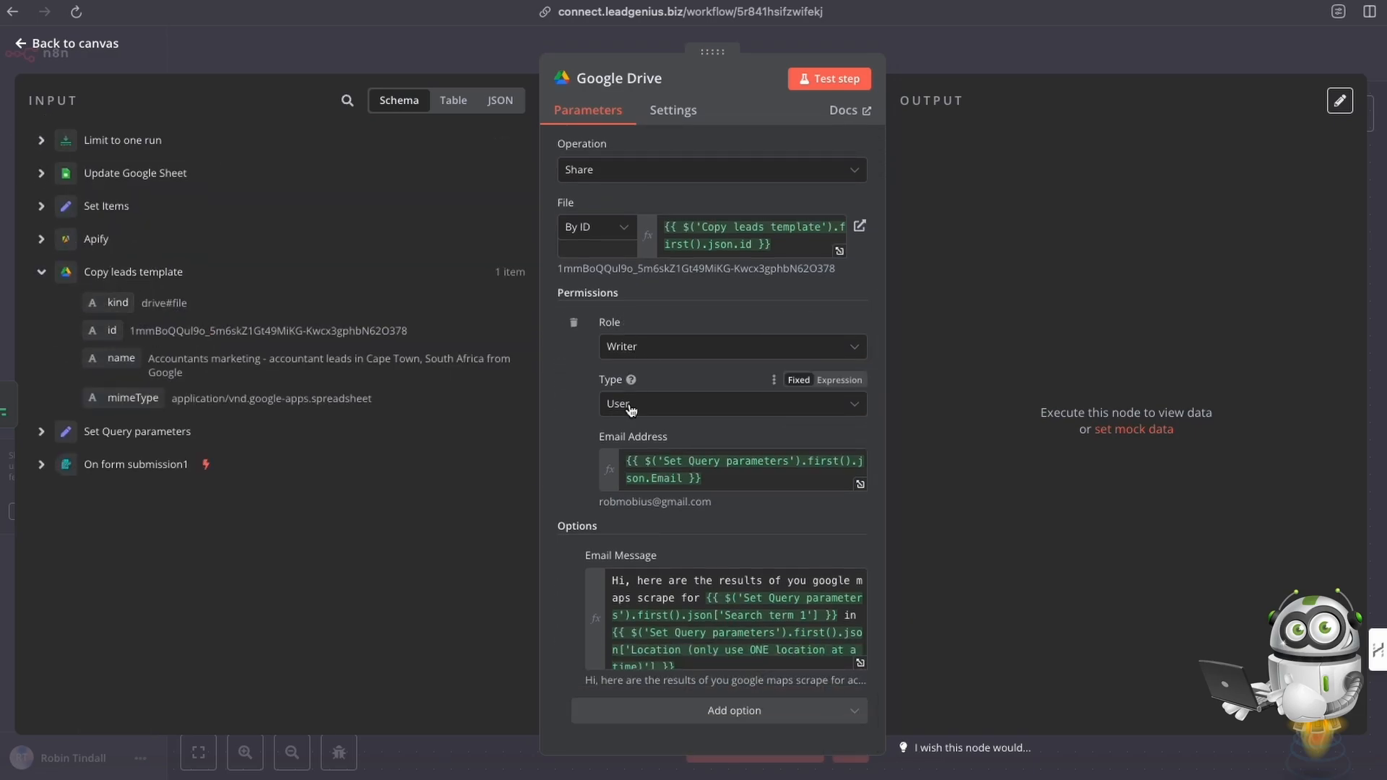
left_click_drag(726, 478, 634, 459)
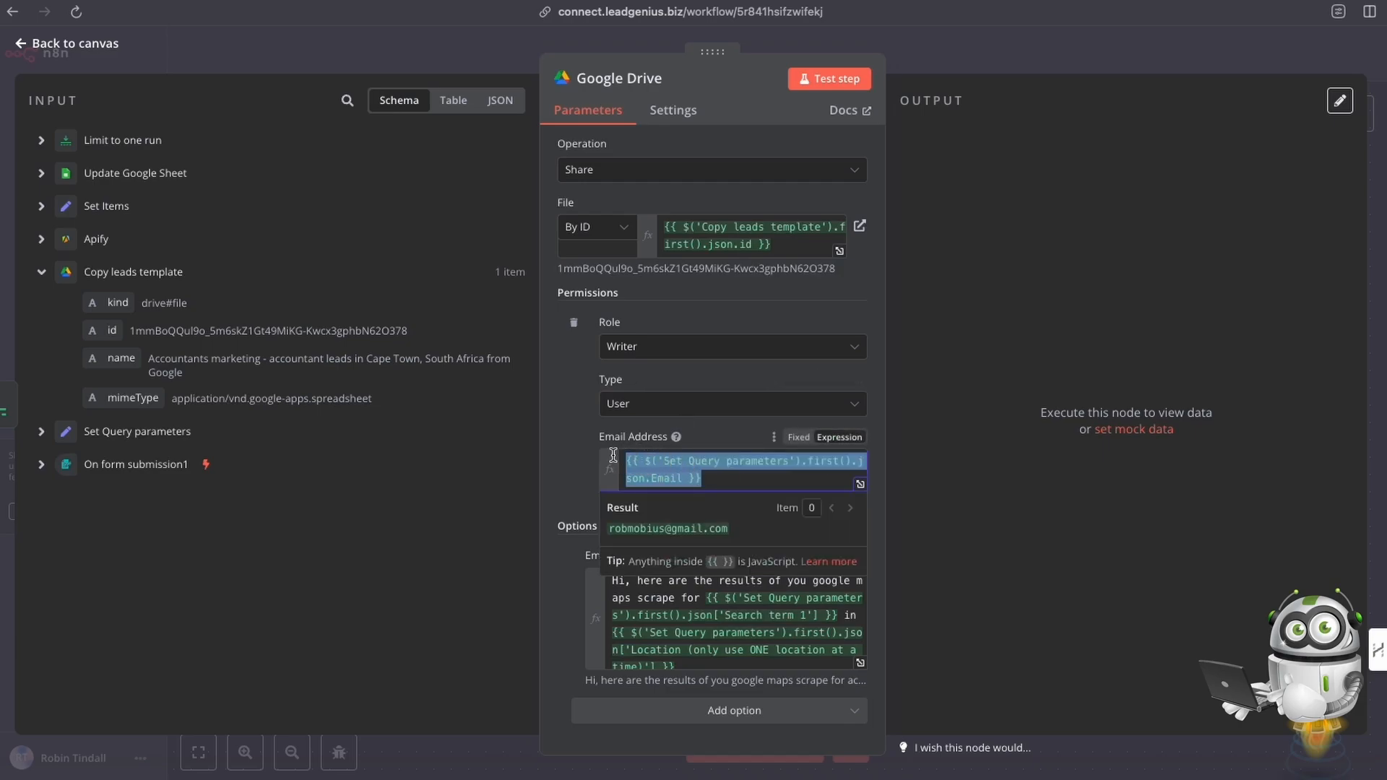
left_click(41, 431)
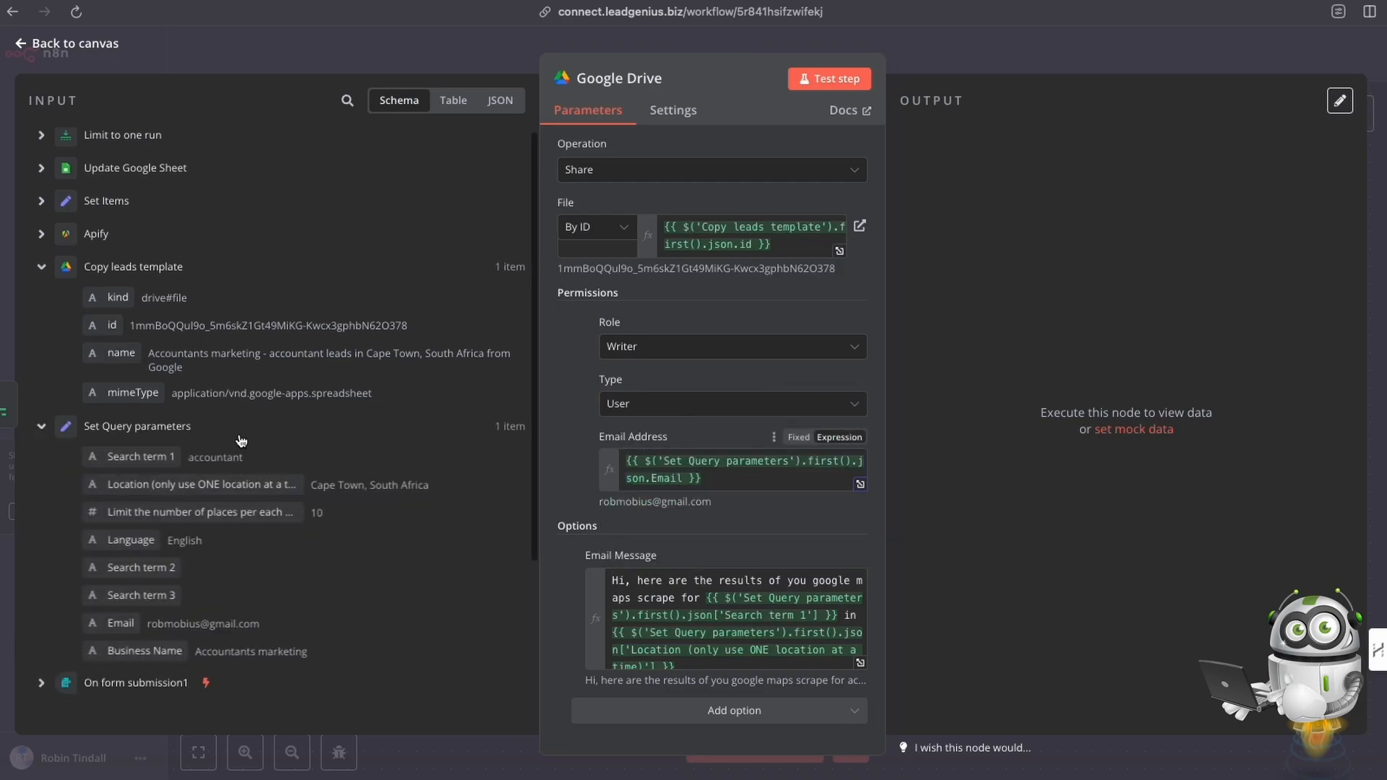
Compare the Email field with the Google Drive node's Email Address expression, and review the full Email Message expression and its rendered result
scroll(165, 448, "down", 3)
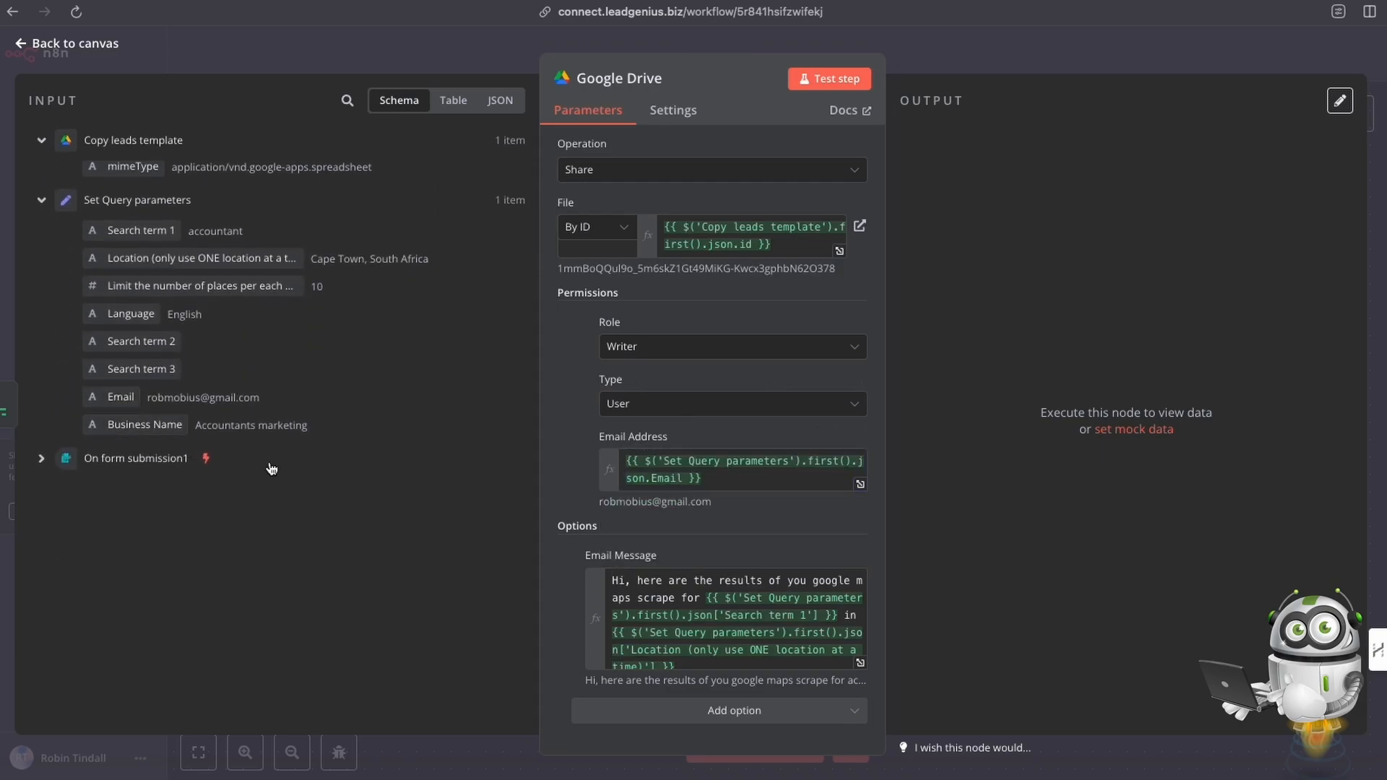
left_click(120, 402)
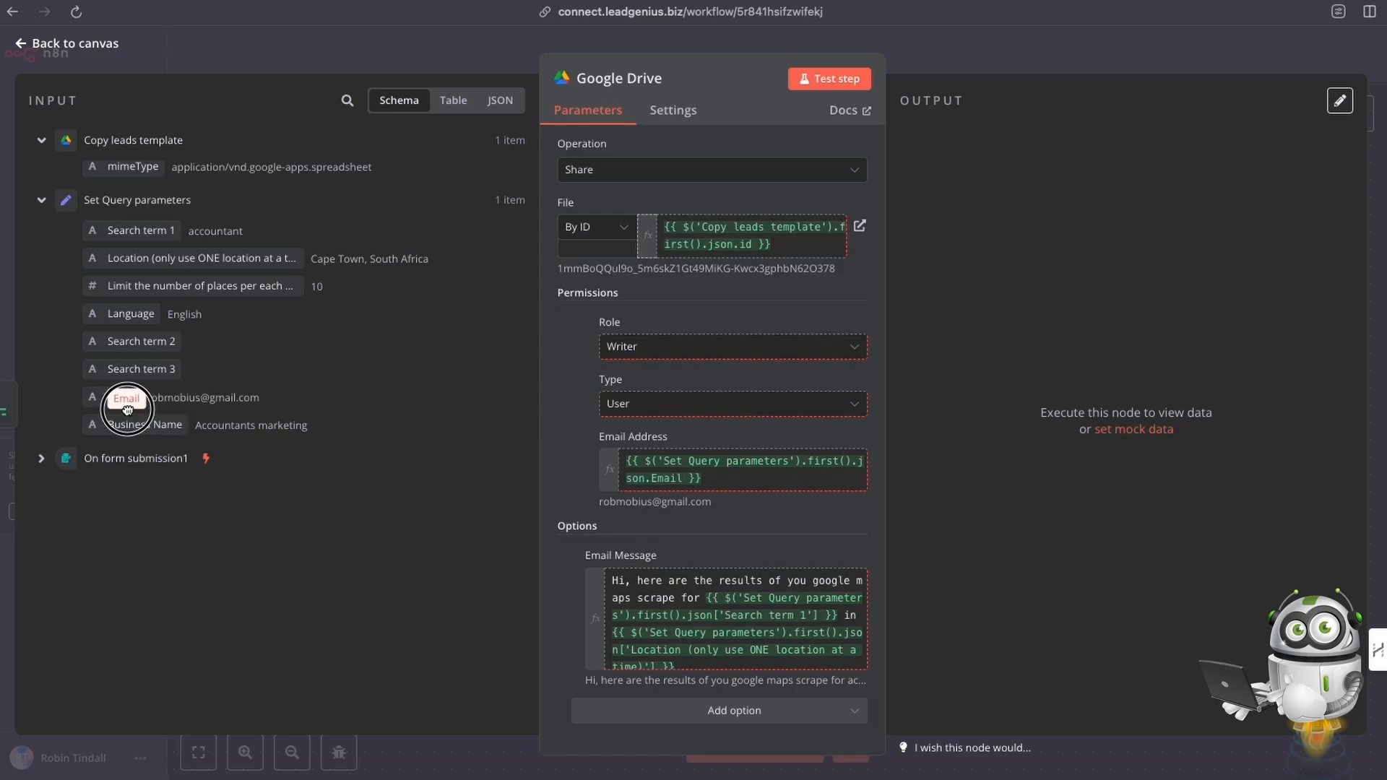
scroll(674, 588, "down", 1)
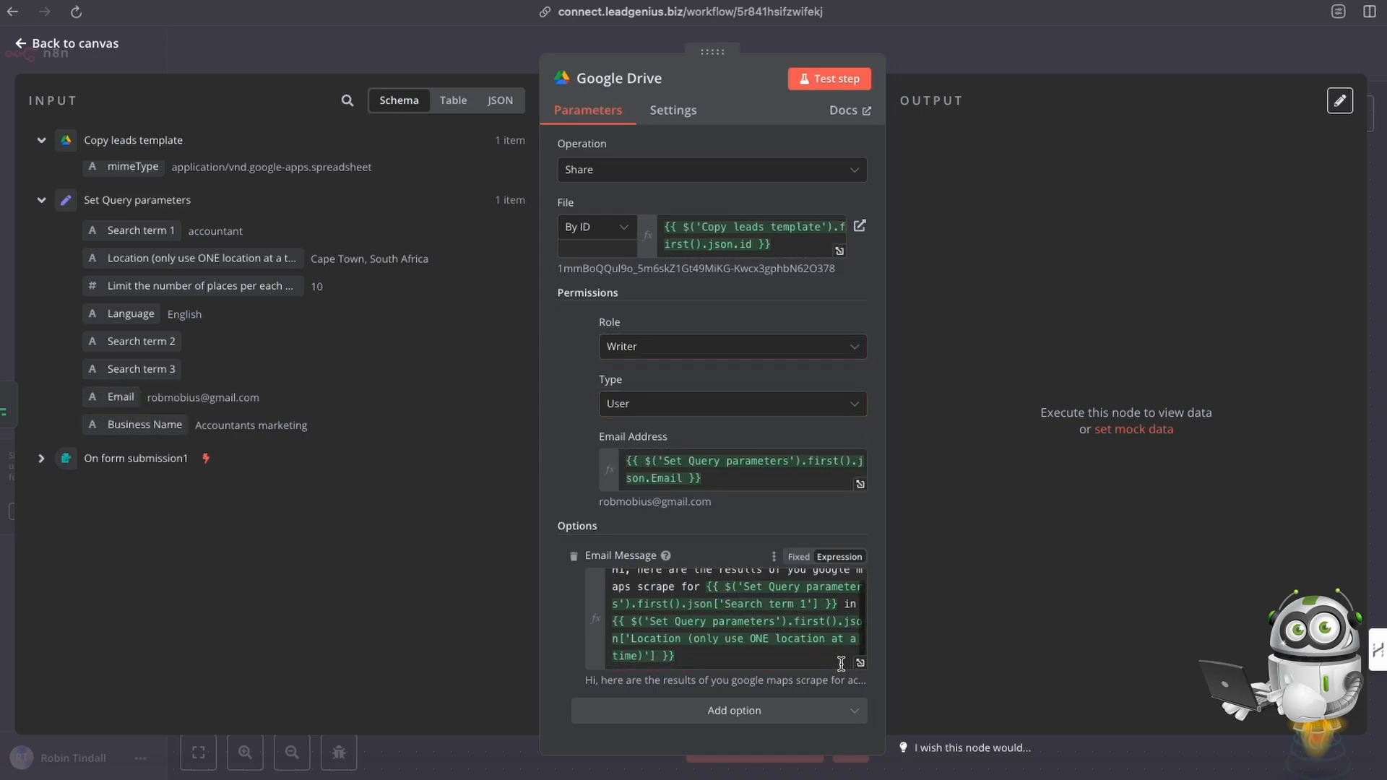
left_click(861, 662)
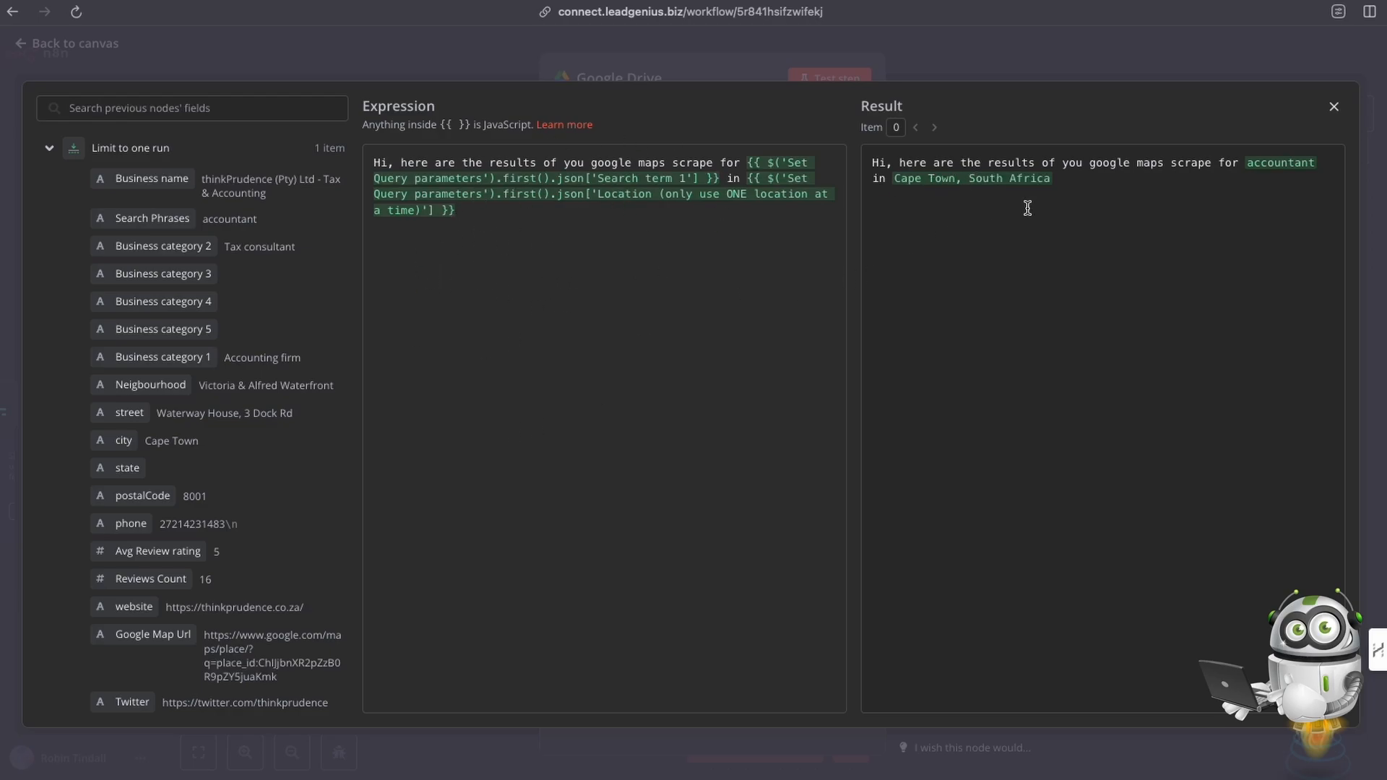
left_click(1333, 108)
Test the Google Drive share step and return to the workflow canvas
left_click(831, 79)
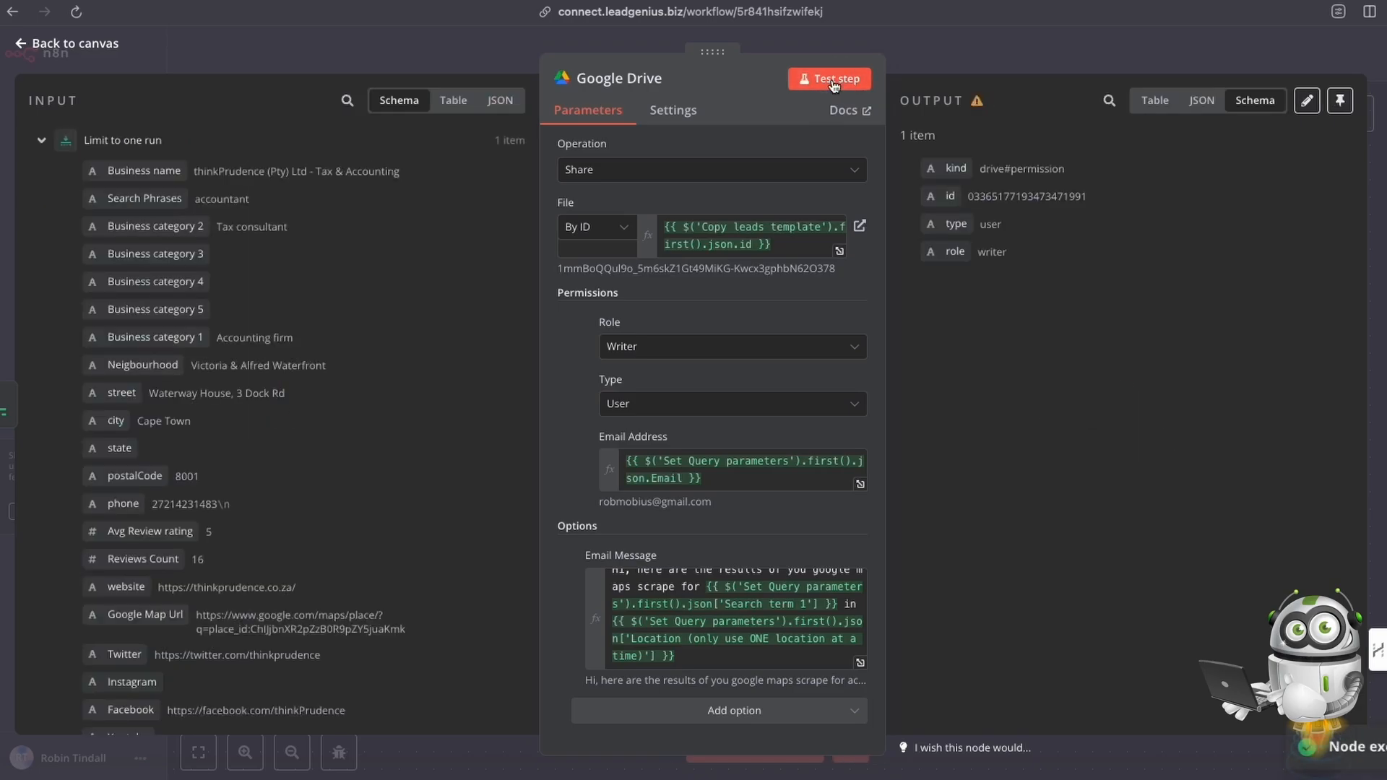
left_click(947, 70)
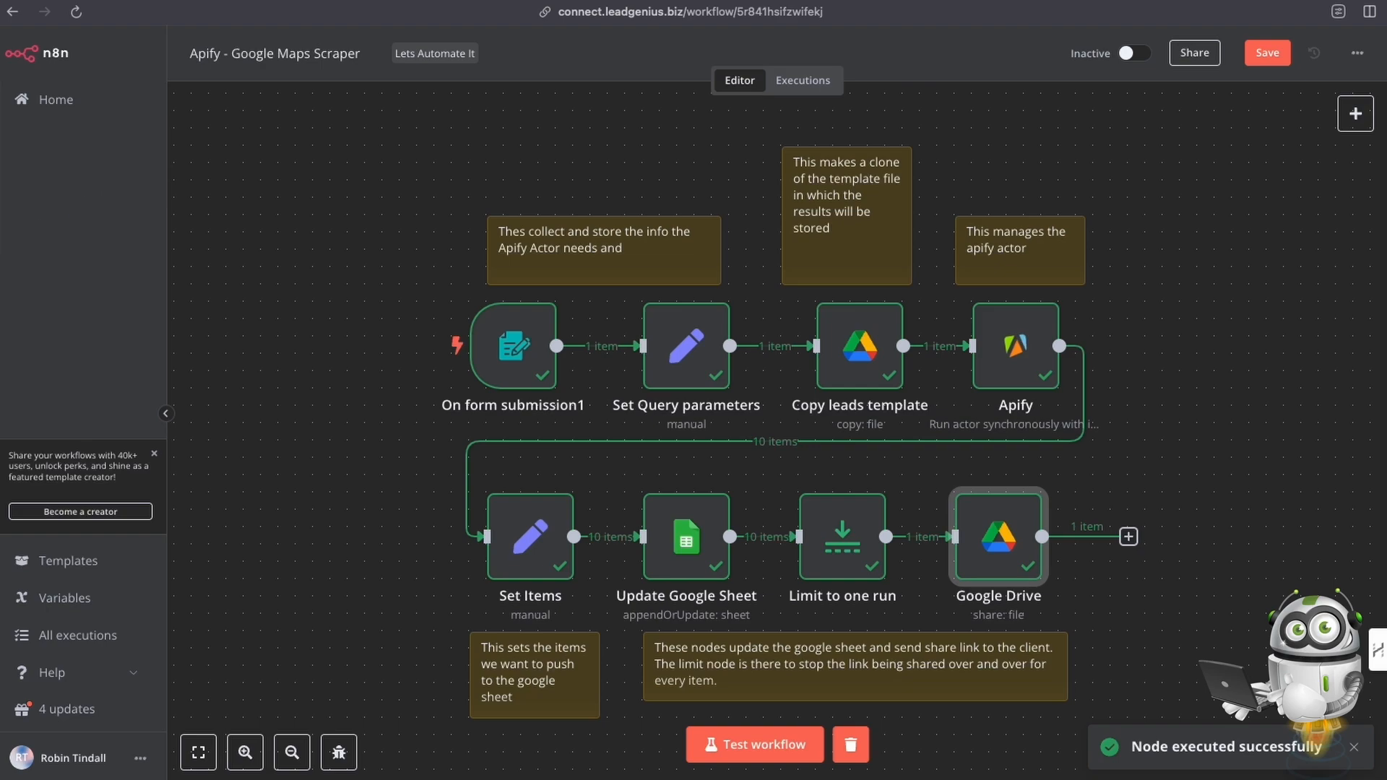
Switch to Gmail, refresh the inbox and open the newest notification about the shared 'Accountants marketing' spreadsheet
left_click(2, 116)
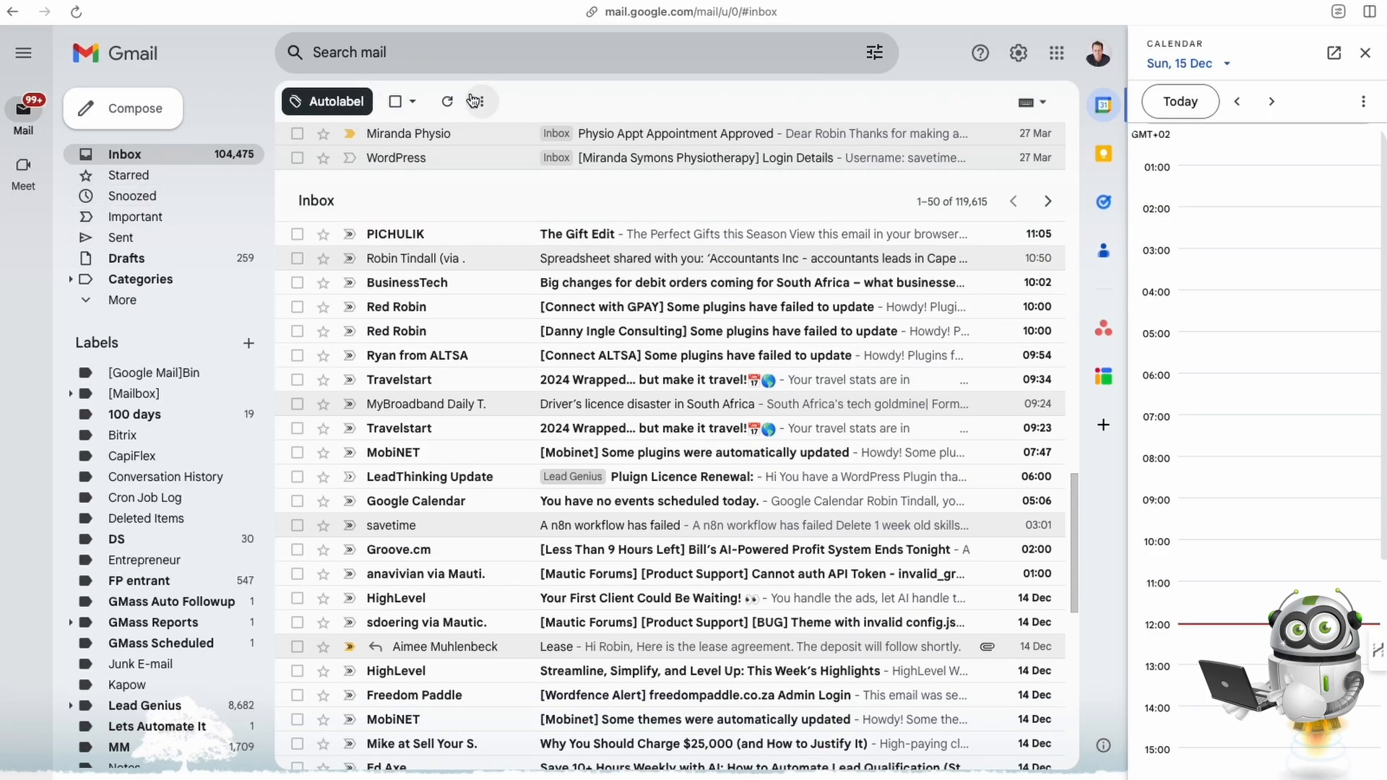
left_click(447, 101)
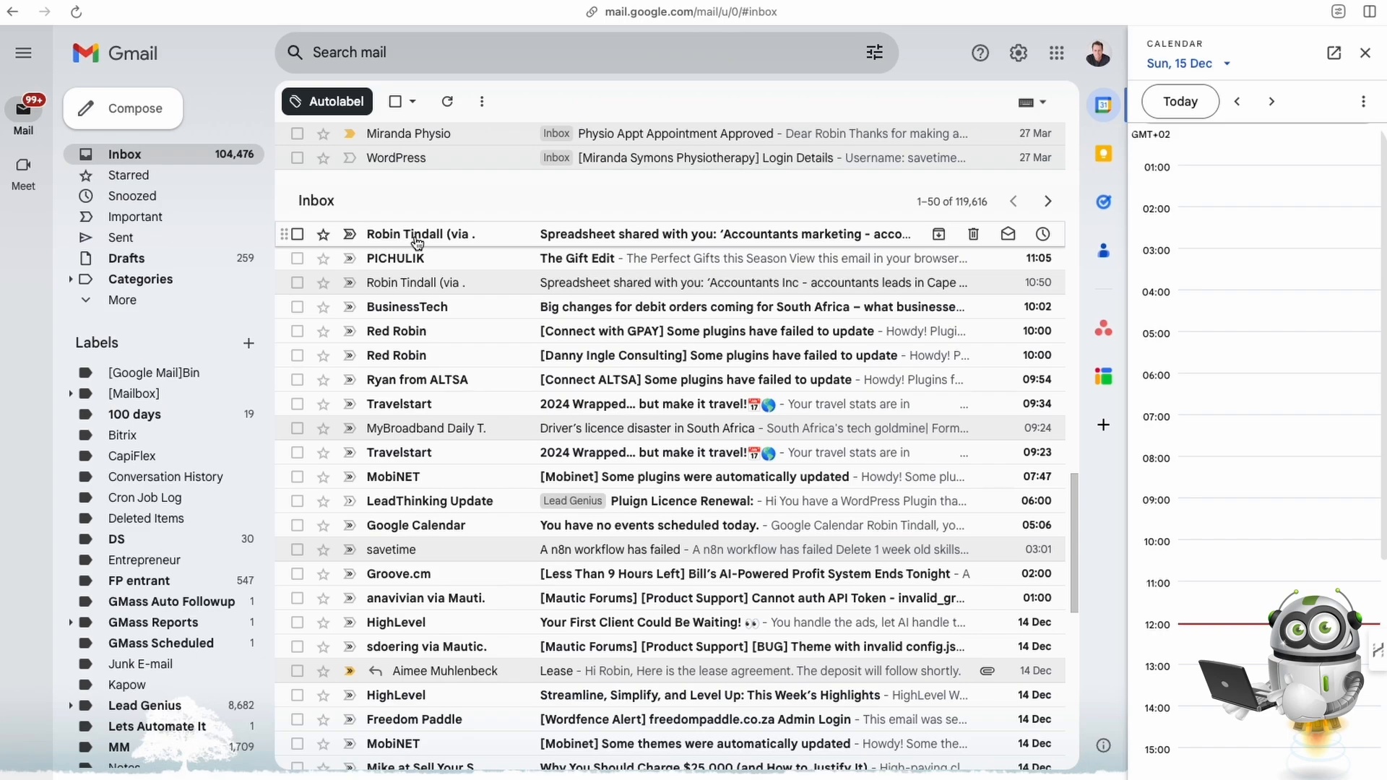
left_click(422, 237)
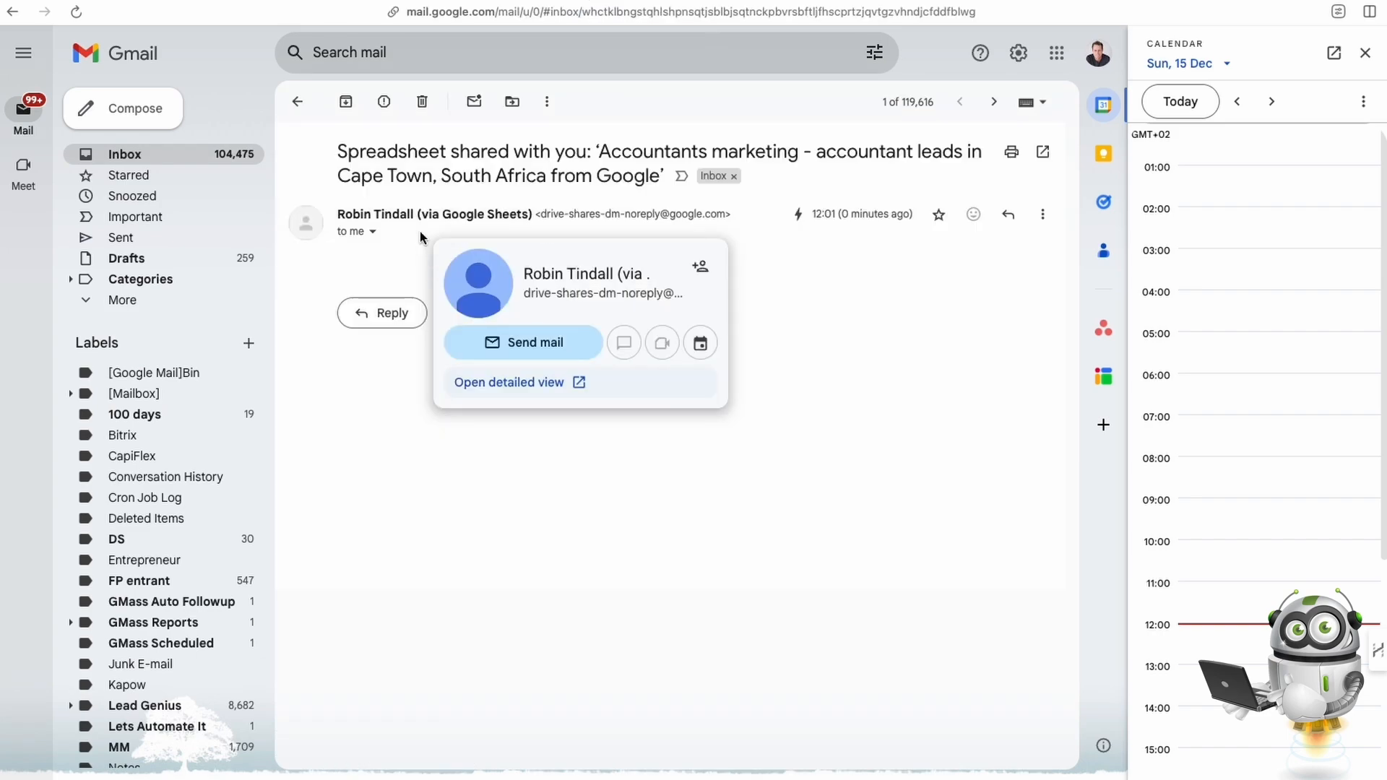
Open the shared spreadsheet from the email and look across the columns of the scraped accountant leads
left_click(530, 525)
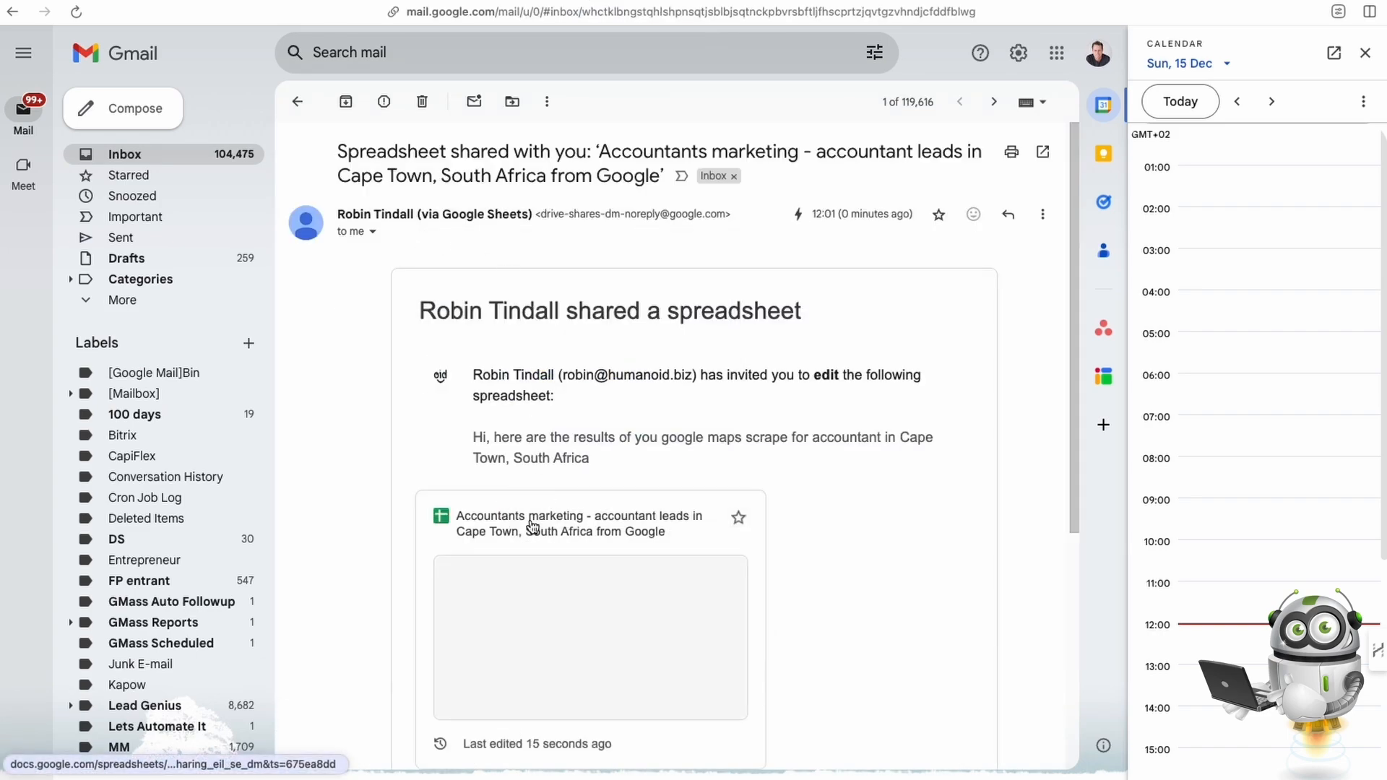
scroll(550, 547, "down", 3)
left_click(579, 468)
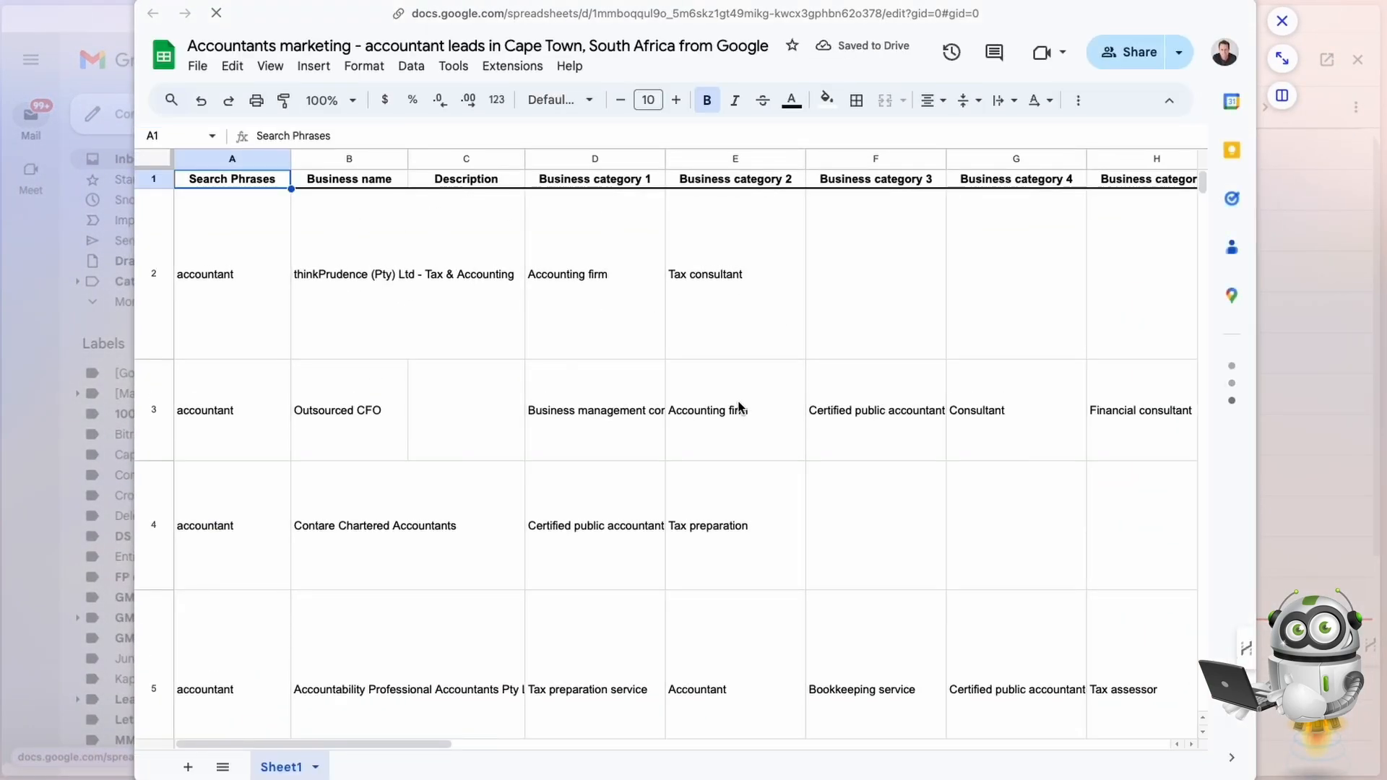
scroll(739, 406, "right", 7)
scroll(736, 405, "left", 7)
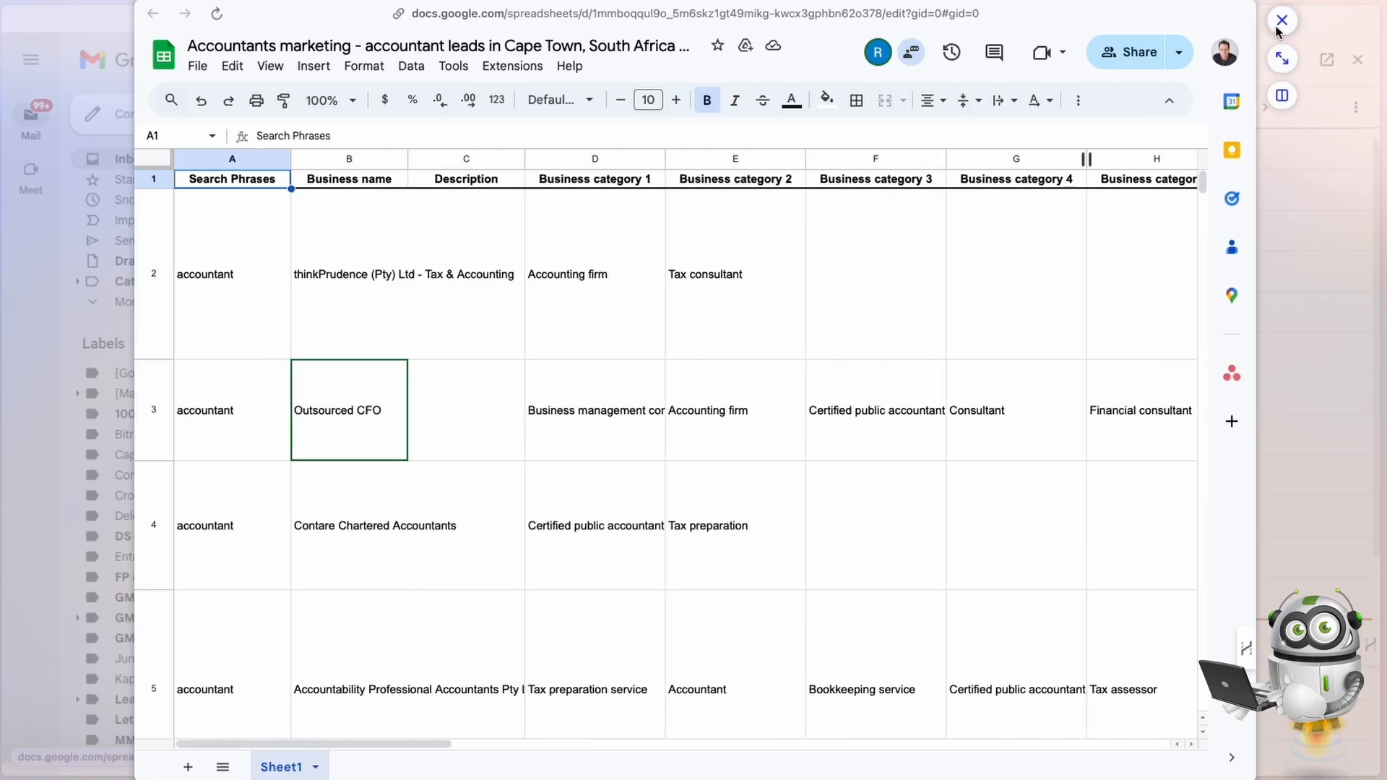
Close the spreadsheet preview and switch back to the Apify - Google Maps Scraper workflow canvas in n8n
left_click(1282, 21)
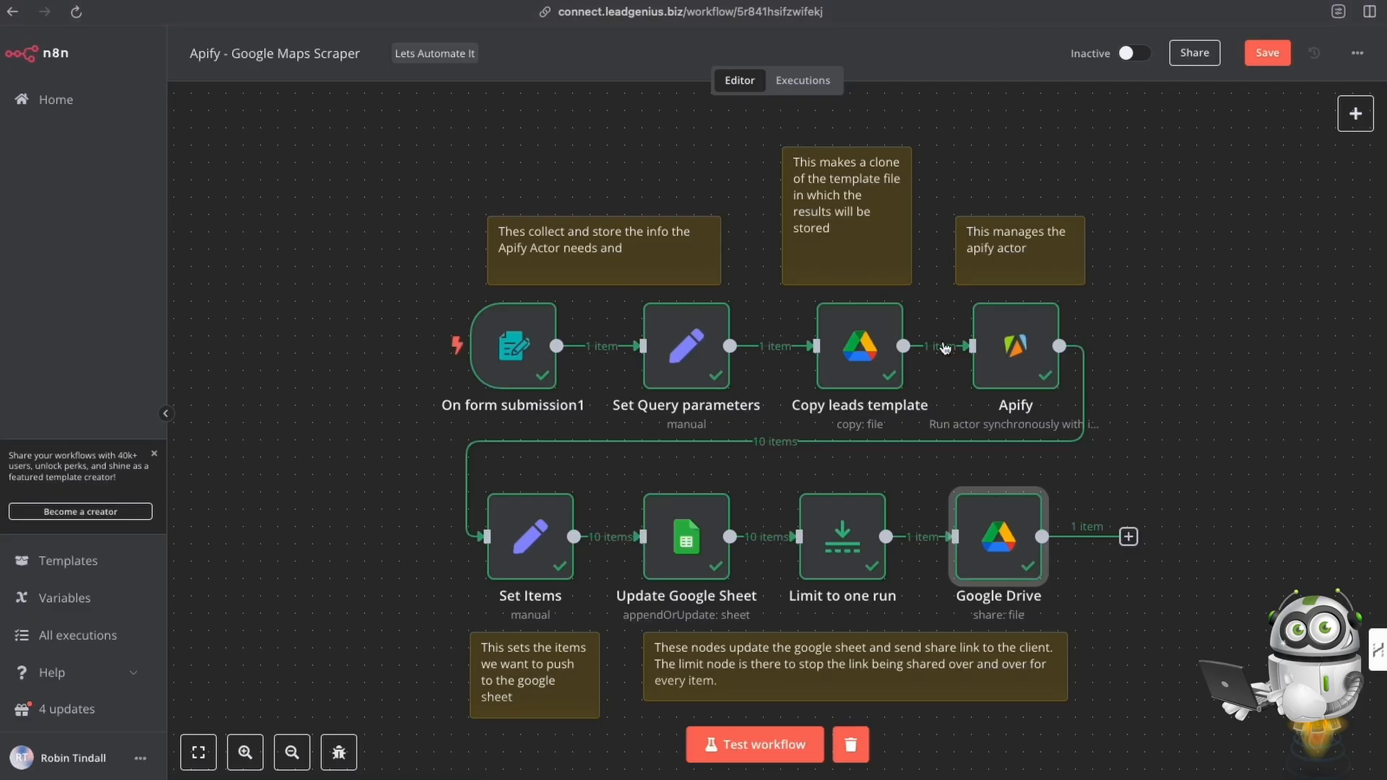
mouse_move(924, 449)
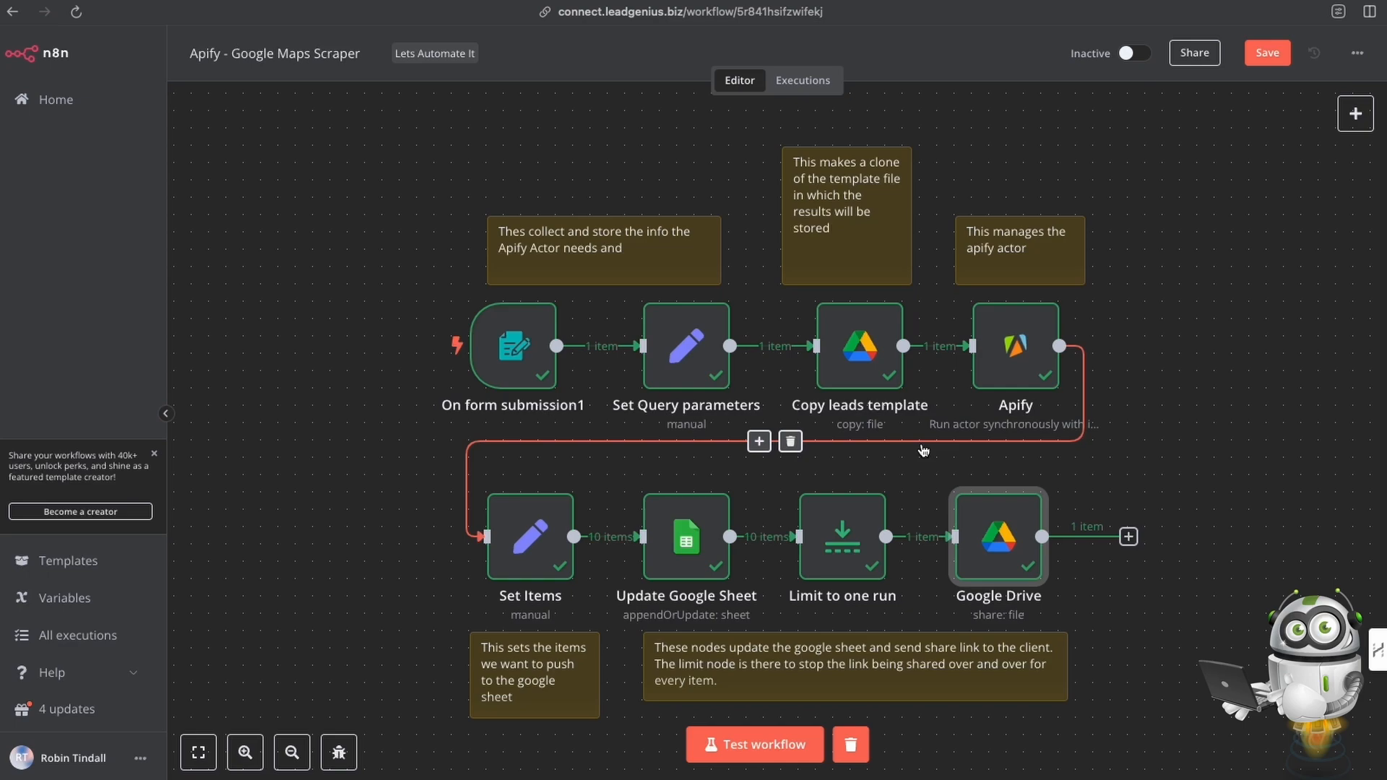
scroll(924, 451, "left", 1)
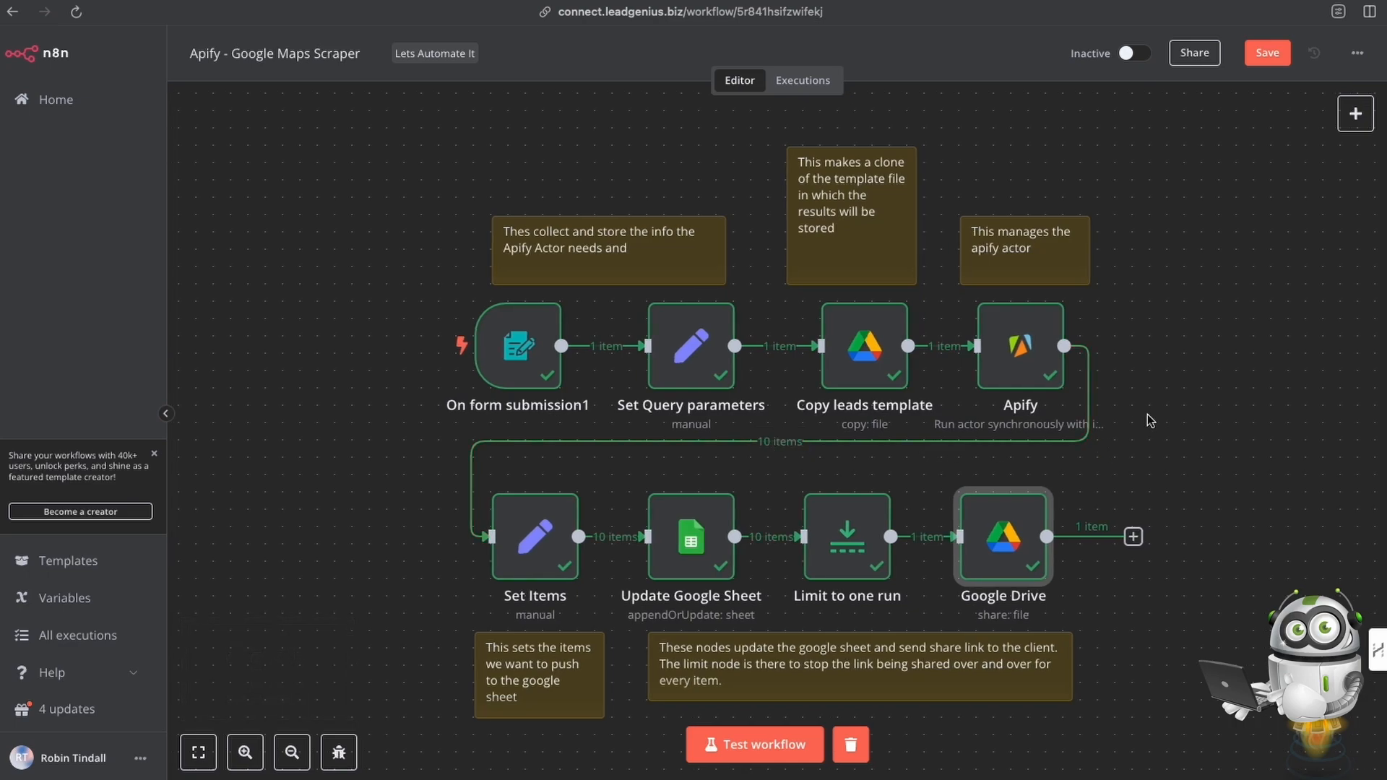